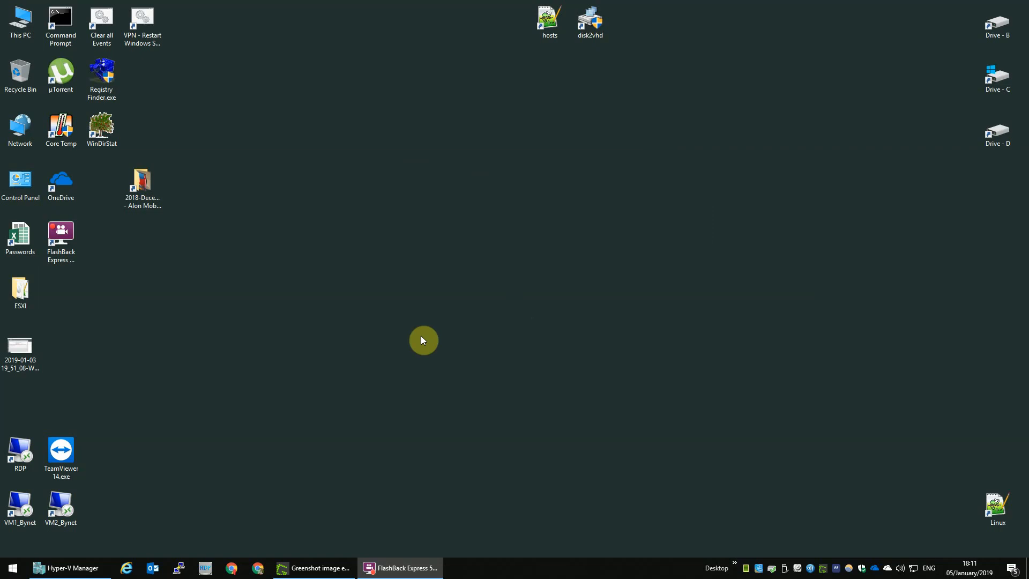
Check the SASA SQL, SASA Messaging and SASA FrontEnd Mail VMs, then minimize Hyper-V Manager.
click(59, 568)
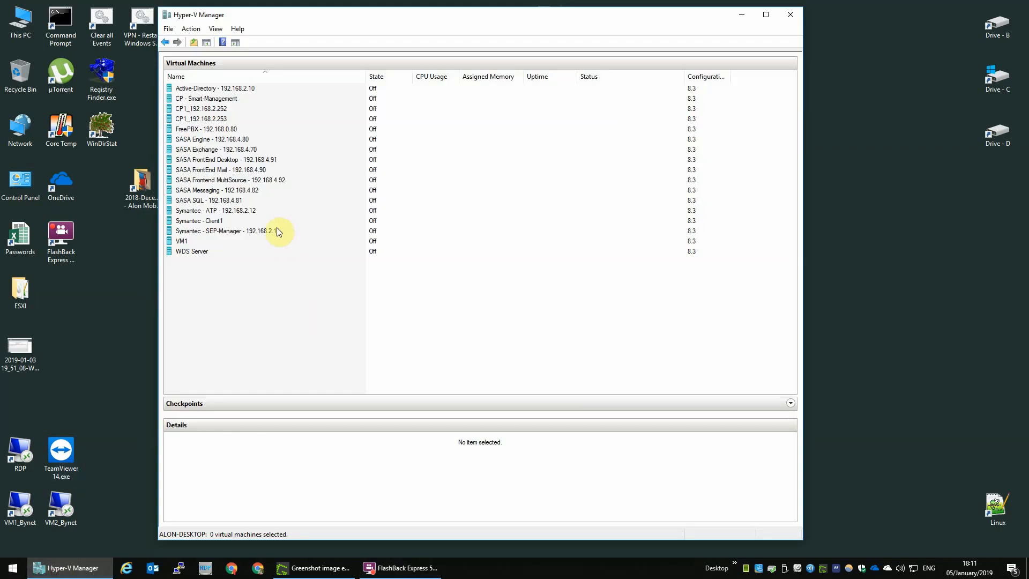
click(223, 202)
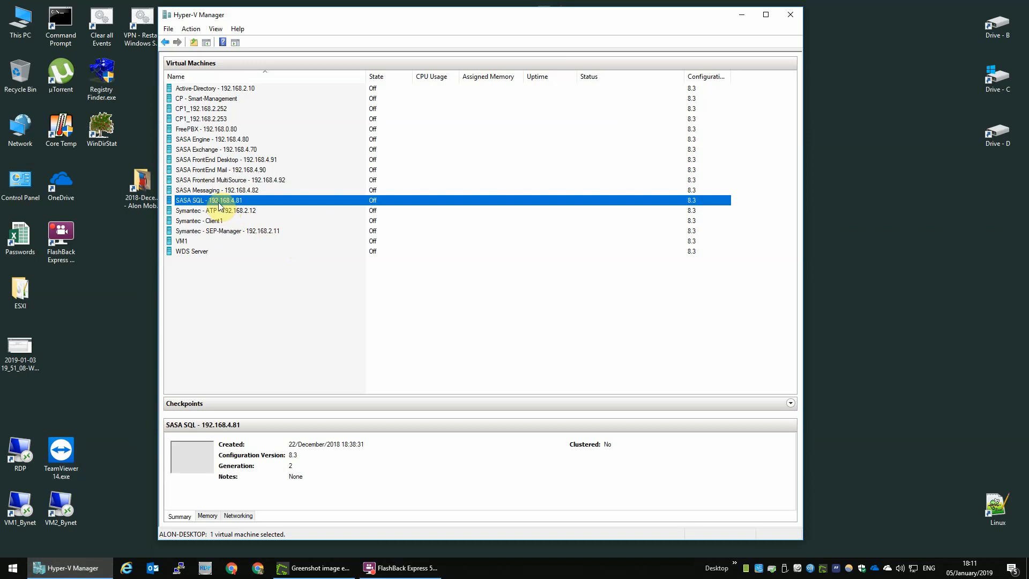
click(230, 193)
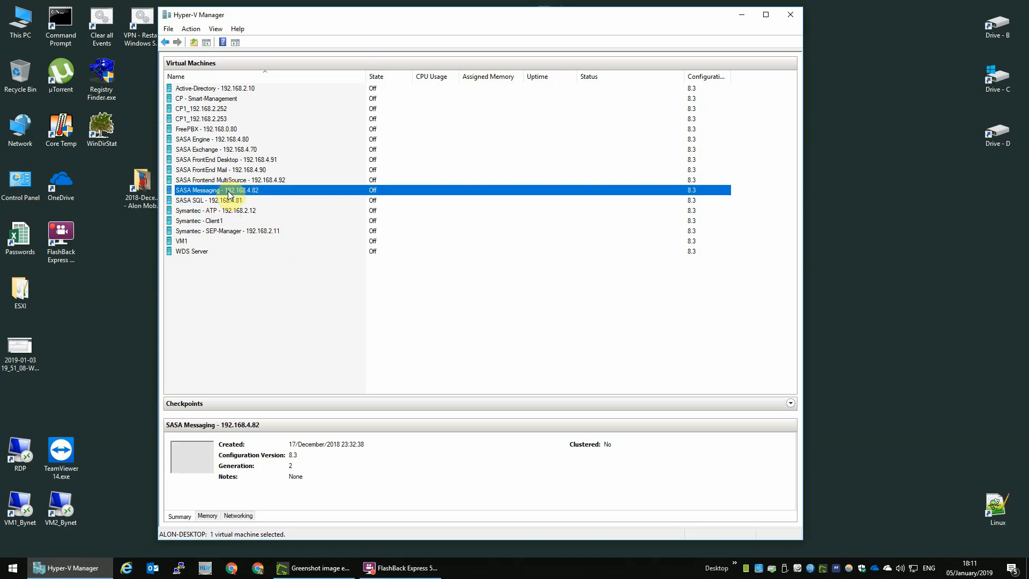
click(229, 172)
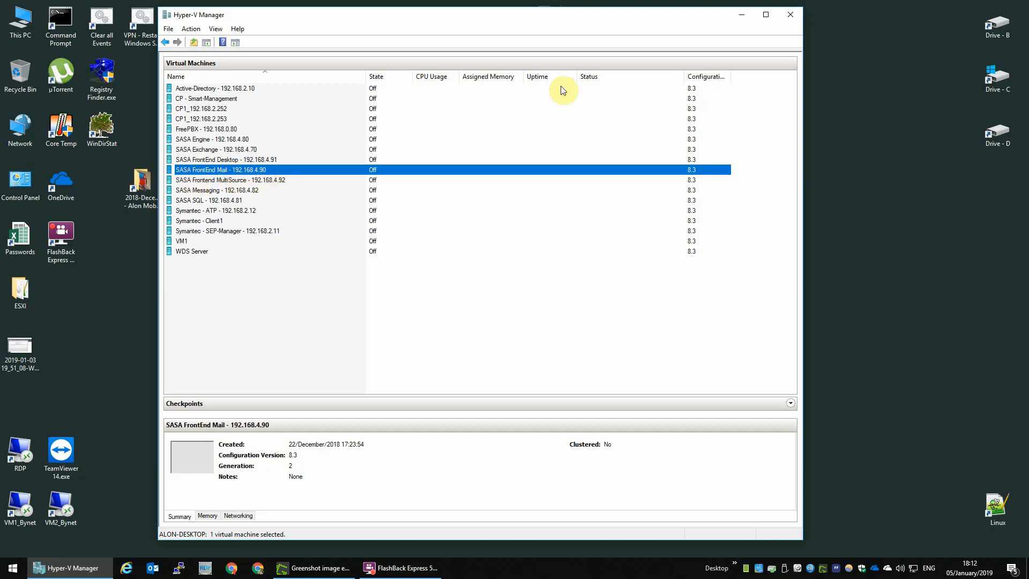
click(733, 18)
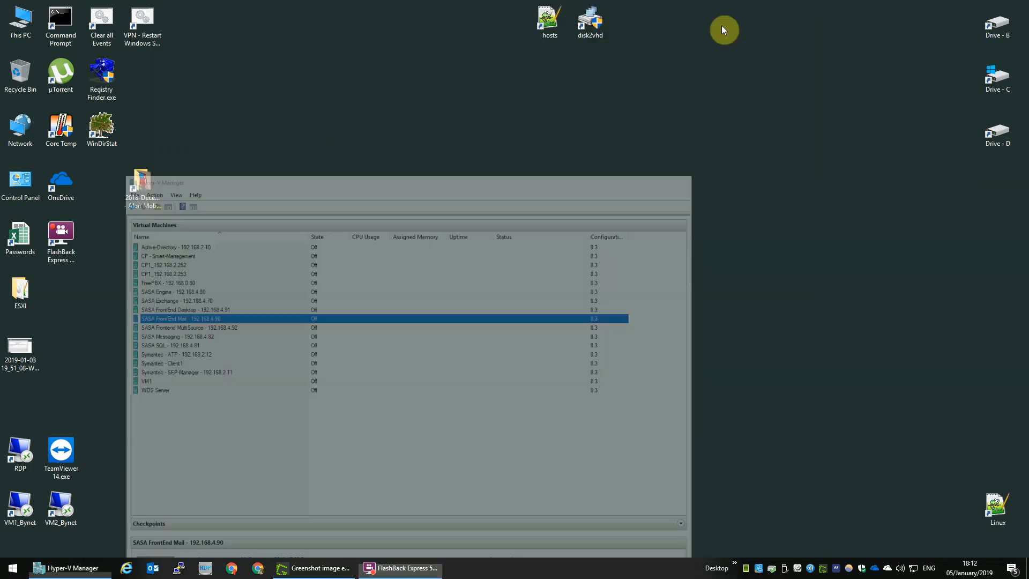
In Greenshot, restore red lines through SASA GateScanner Engine, SASA GateScanner MAM Console and Exchange Server.
click(308, 567)
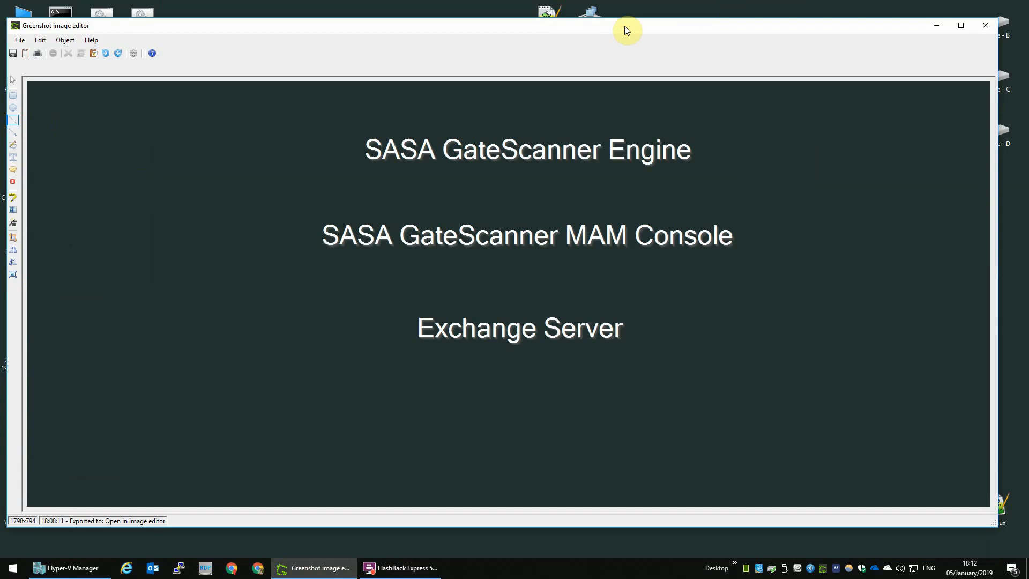
key(ctrl+y)
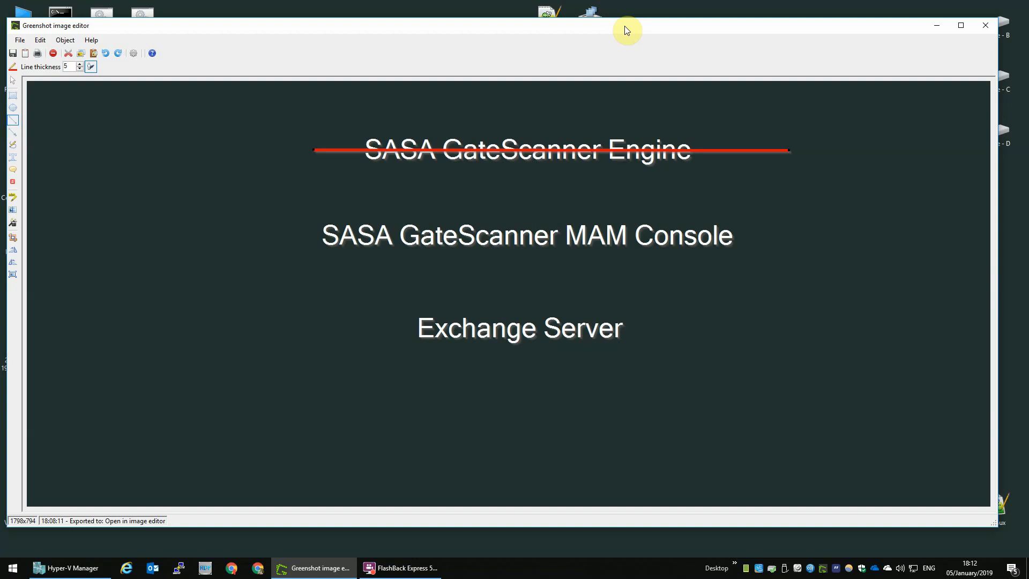
key(ctrl+y)
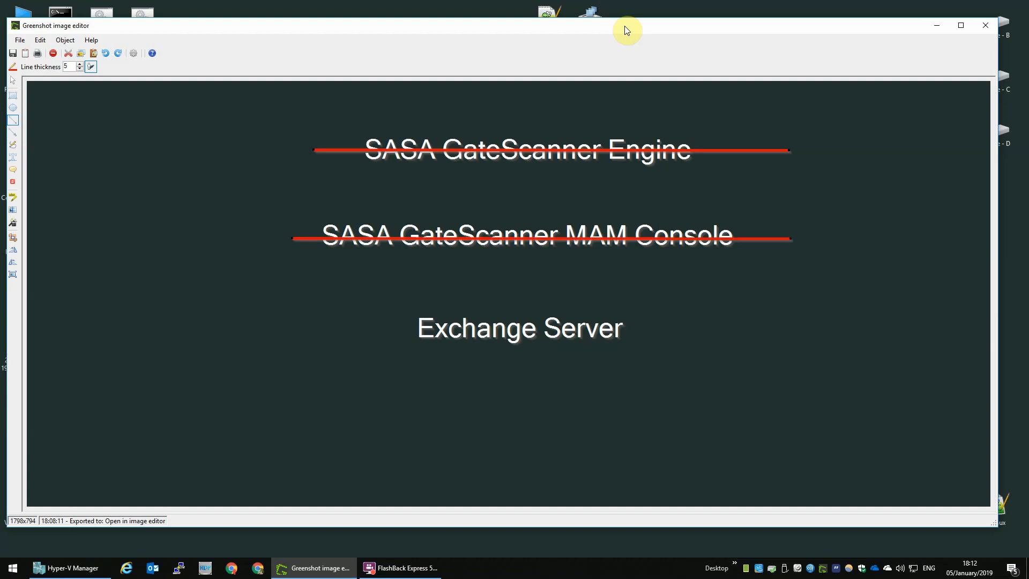
key(ctrl+y)
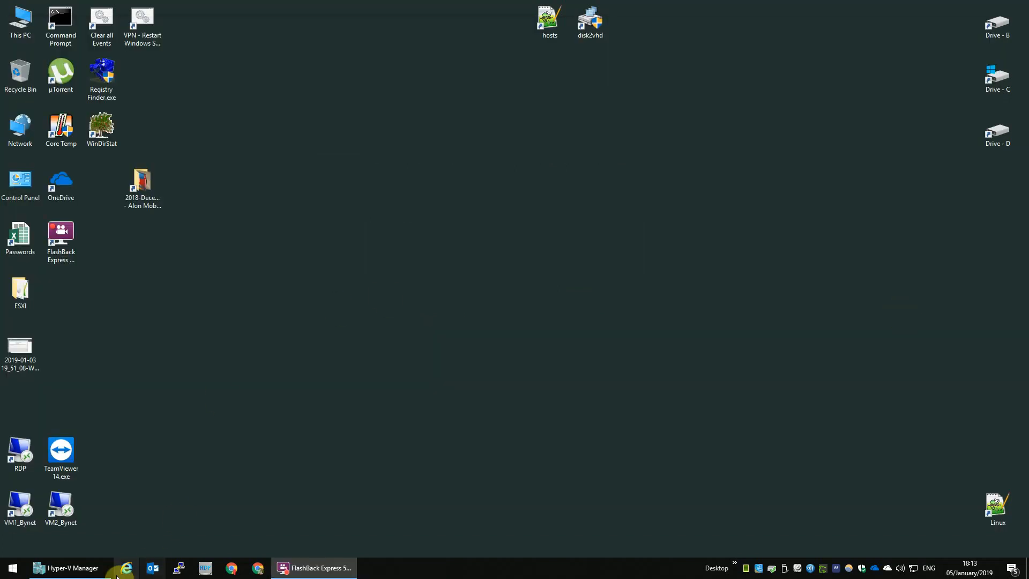
Restore Hyper-V Manager from the taskbar and clear the virtual machine selection.
click(99, 566)
click(308, 284)
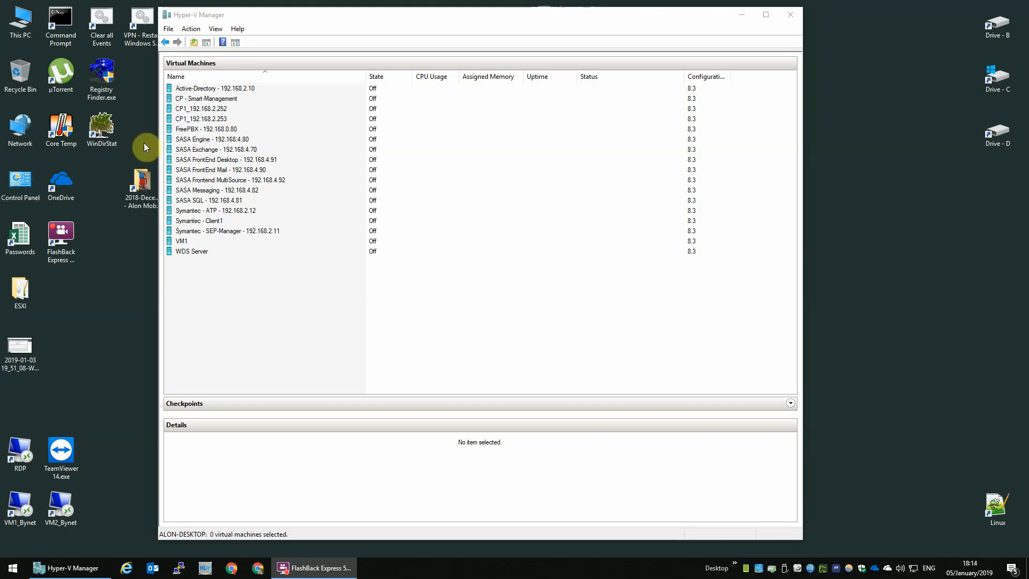
click(244, 150)
click(251, 140)
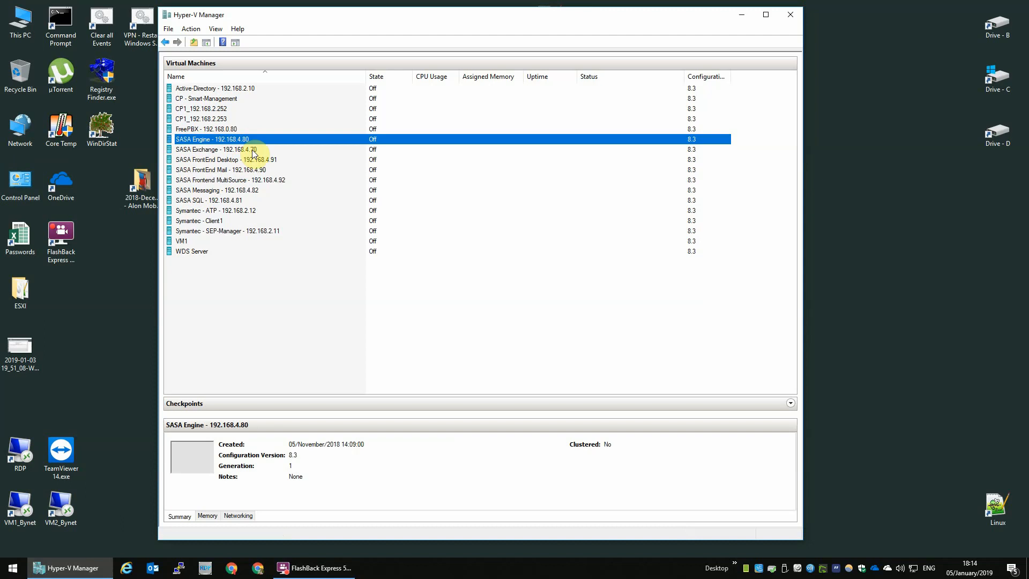
click(253, 152)
click(248, 159)
click(241, 180)
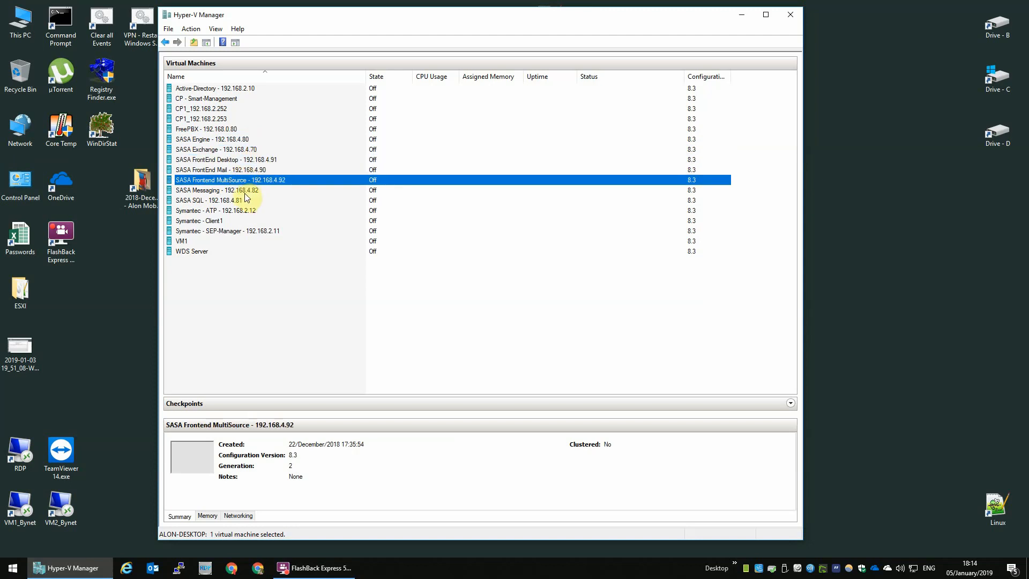
click(256, 149)
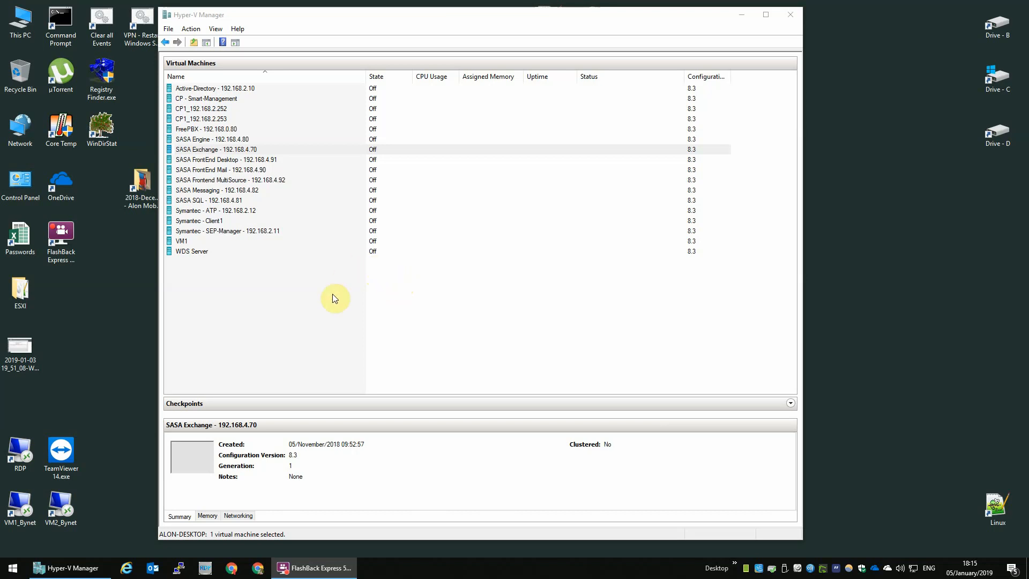
click(300, 294)
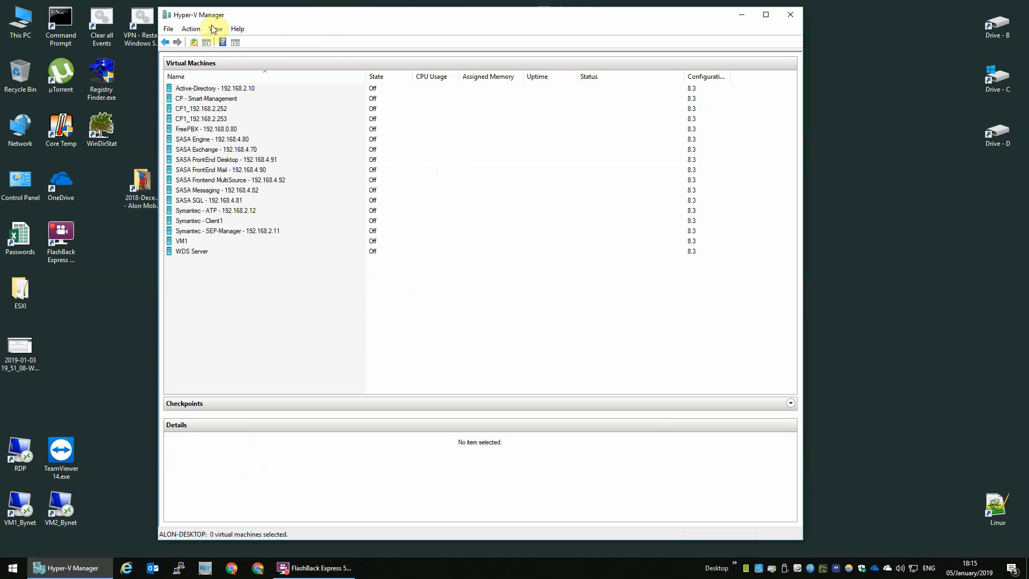
Start a new virtual machine stored in the SASA FrontEnd Mail folder under B:\Hyper-V (B).
click(189, 30)
mouse_move(204, 56)
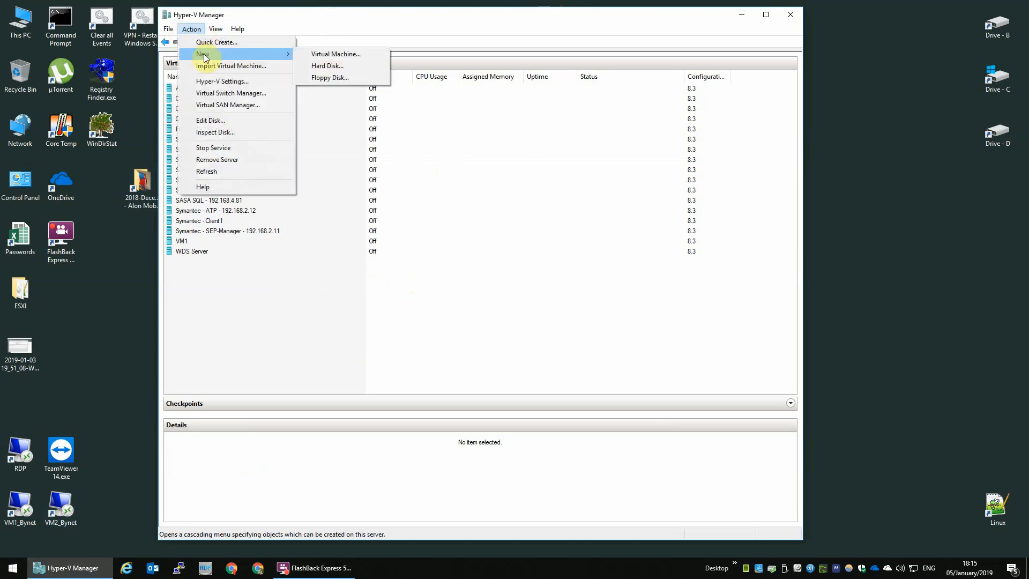
click(339, 54)
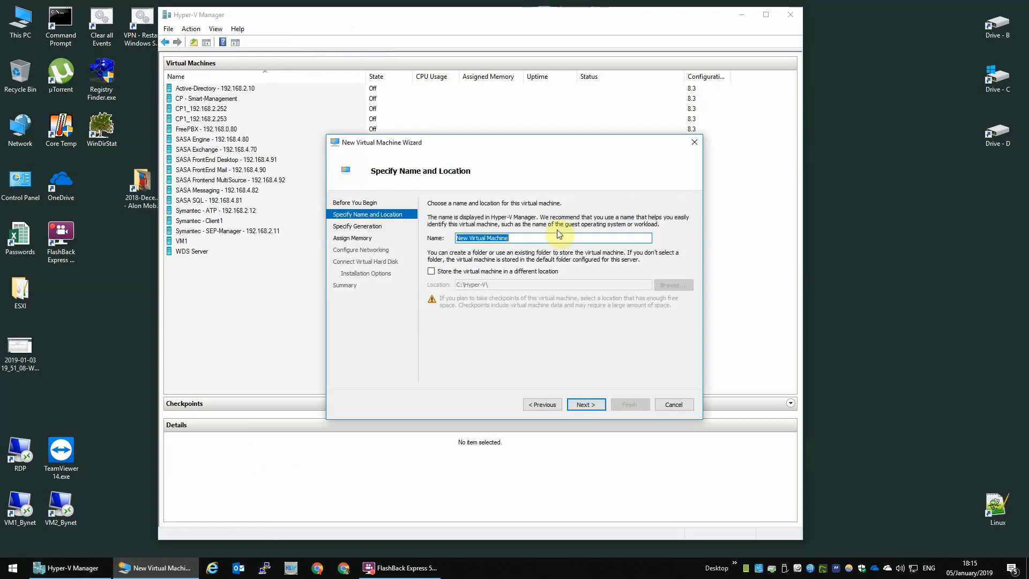
click(498, 275)
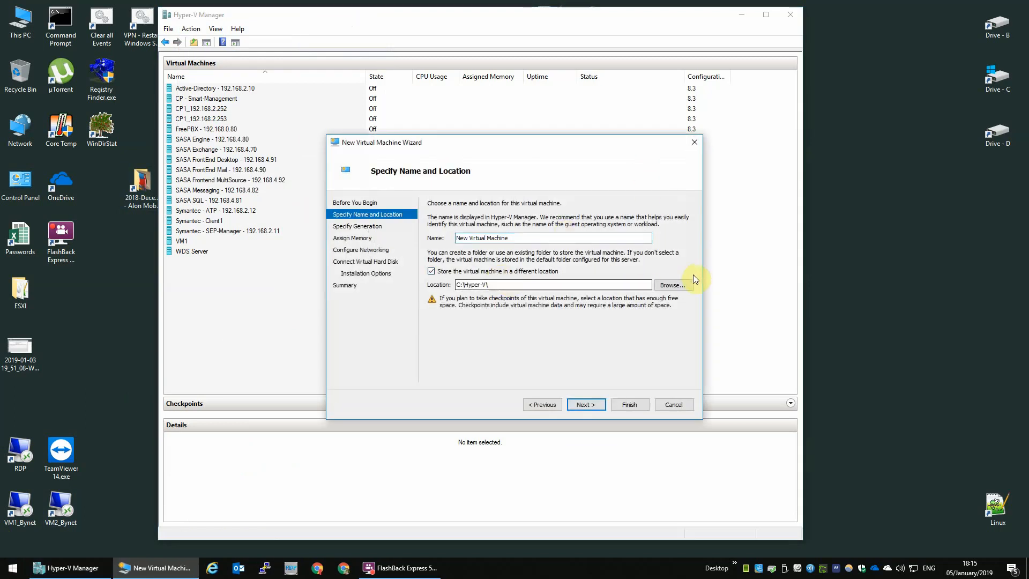
click(680, 284)
click(624, 270)
click(745, 421)
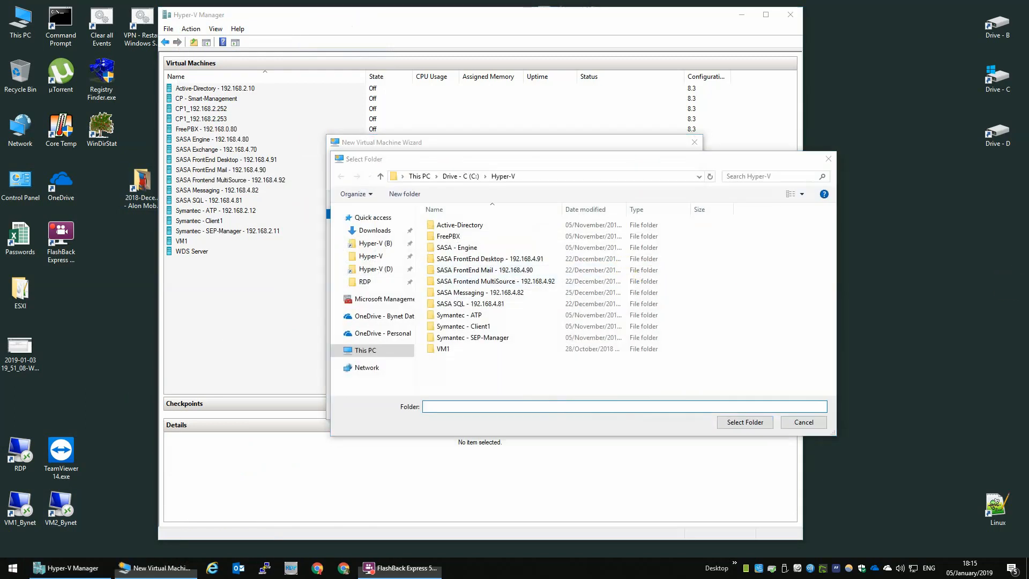
Name the VM '(2) SASA FrontEnd Mail - 192.168.4.90' and continue to the generation step.
triple_click(530, 237)
text((2) SASA FrontEnd Mail - 192.168.4.90)
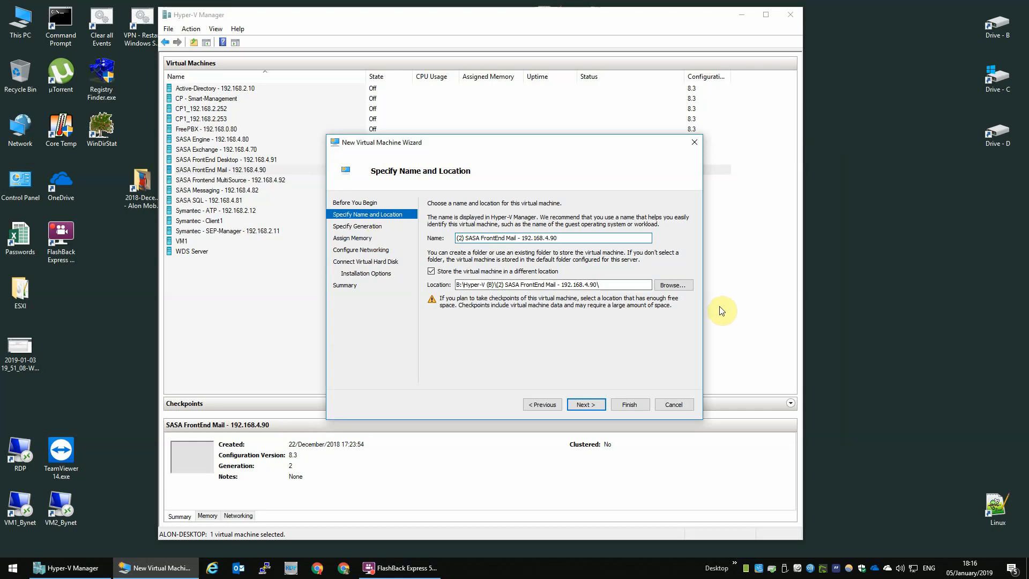
click(463, 239)
key(BackSpace)
text(3)
drag(468, 240, 606, 244)
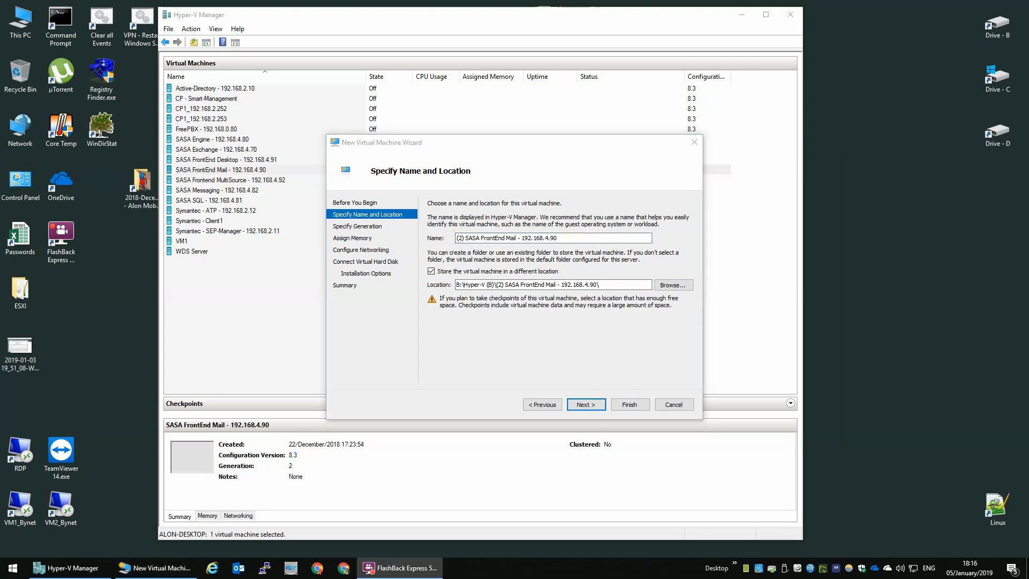
click(585, 405)
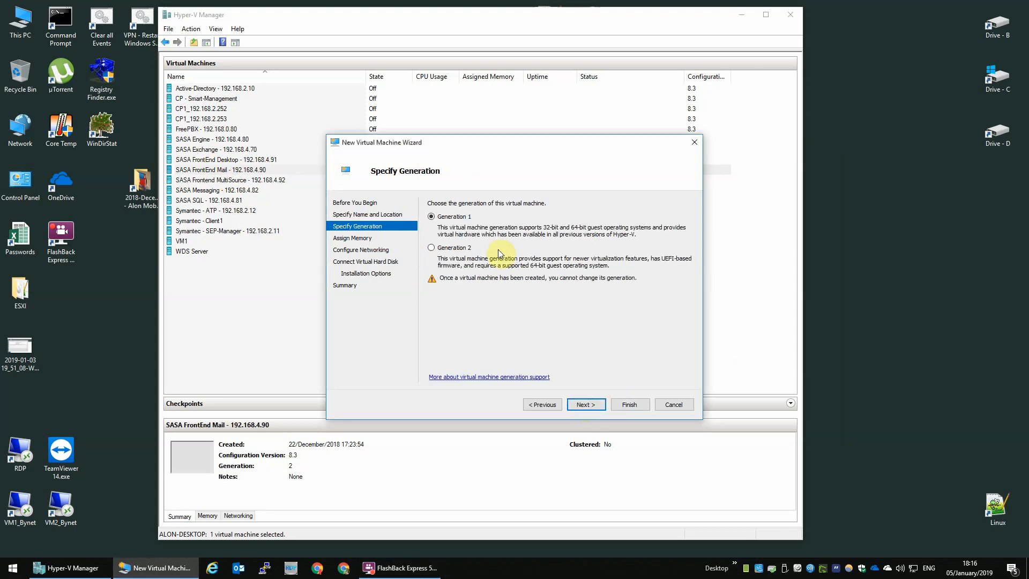
Keep Generation 1, set 2048 MB startup memory and connect to the Hyper-V Private network.
click(595, 404)
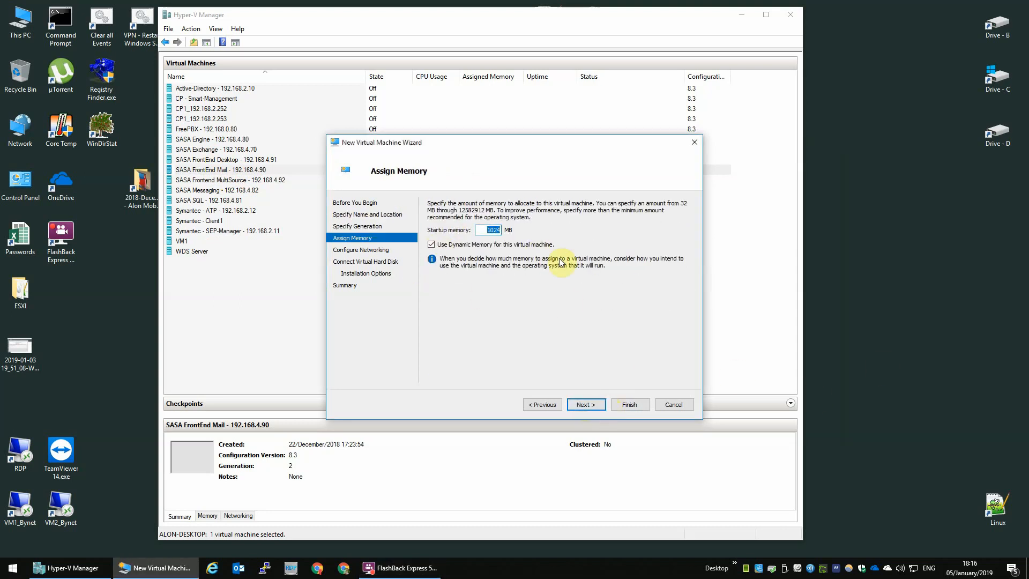
text(2048)
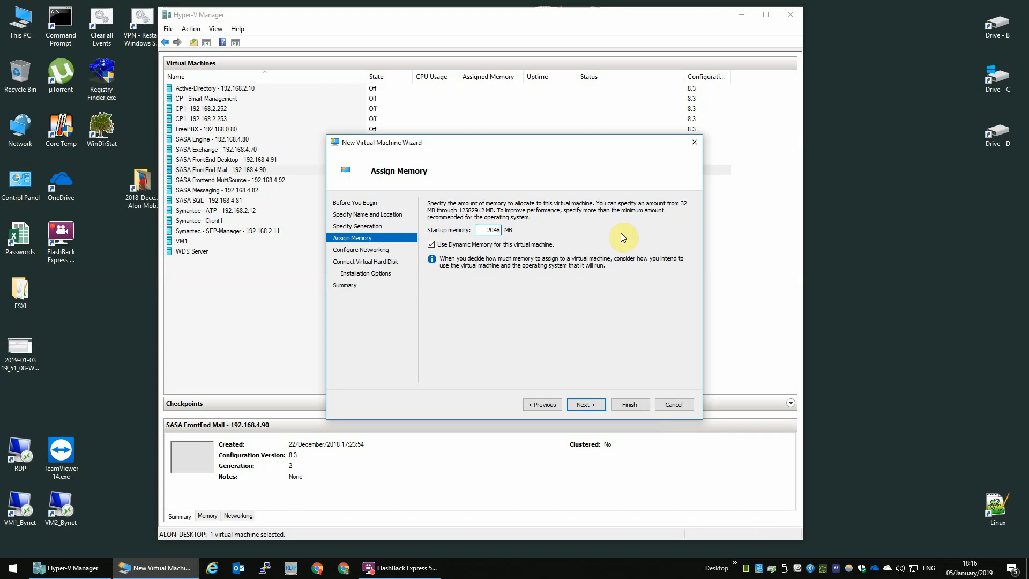
double_click(489, 230)
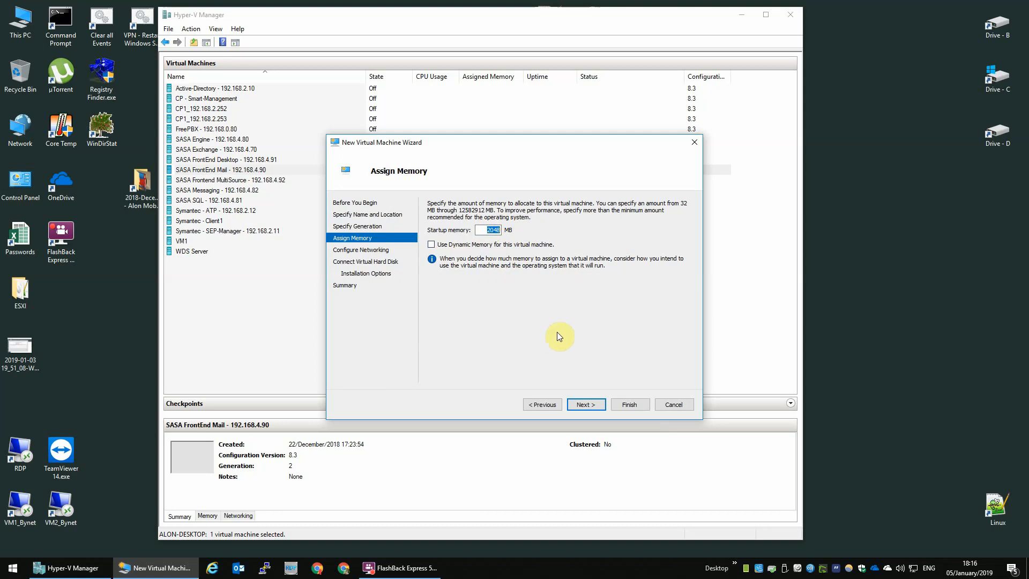
click(582, 406)
click(517, 221)
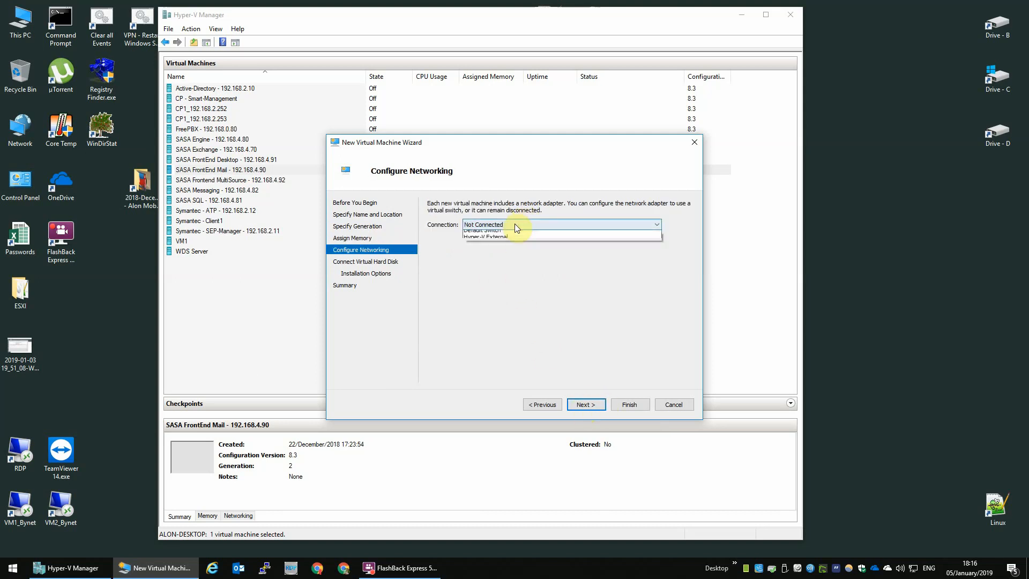
click(503, 242)
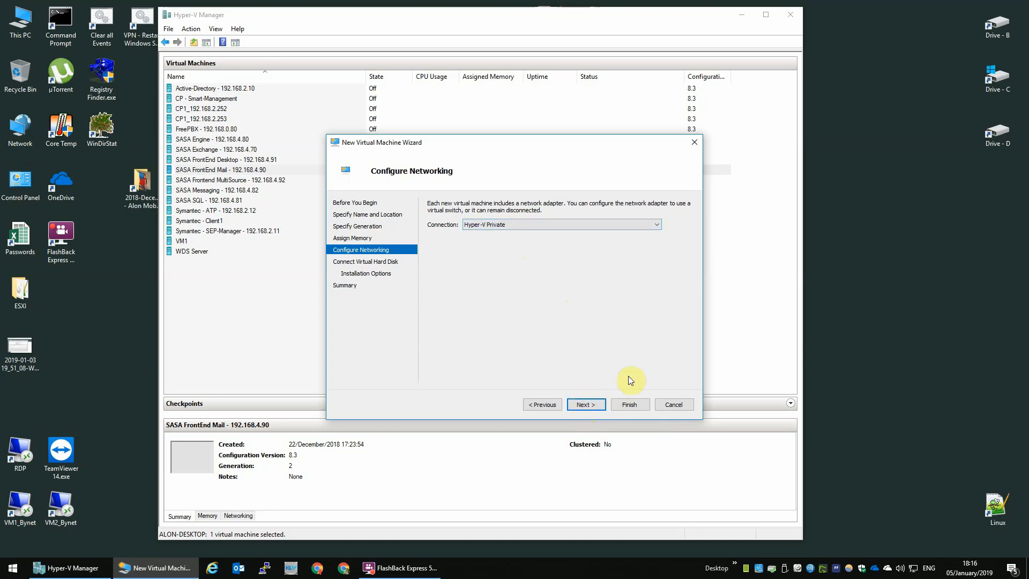
click(585, 405)
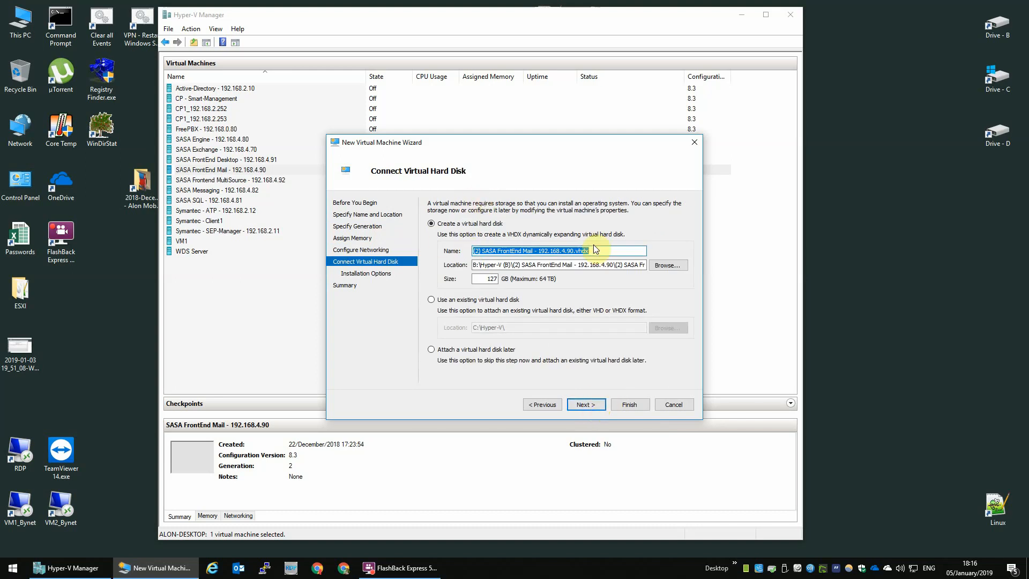
Name the virtual hard disk 'Drive - C' and store it in the SASA FrontEnd Mail folder on B:\Hyper-V (B).
text(Drive - C)
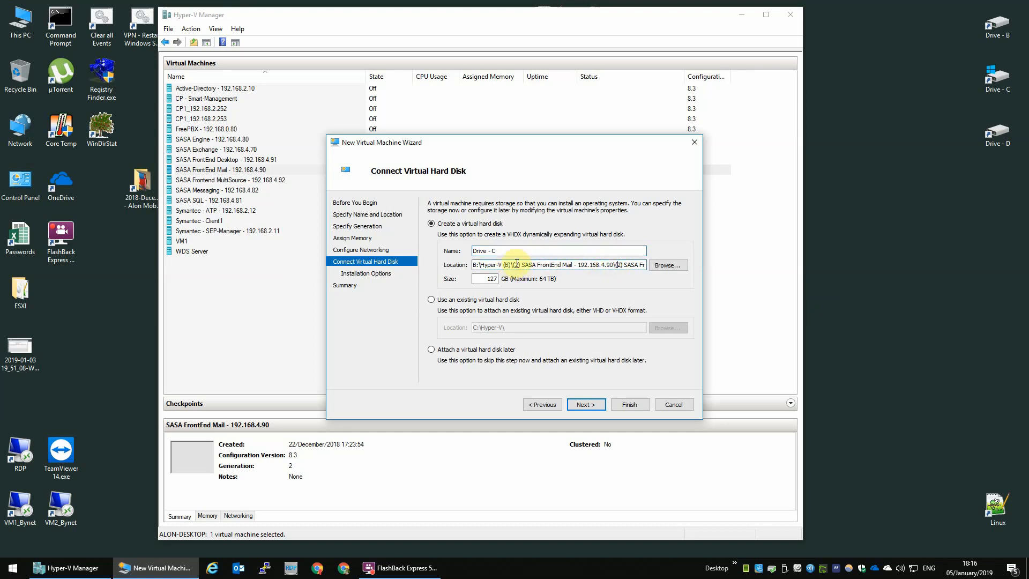
key(Tab)
text(B:\Hyper-V (B)\)
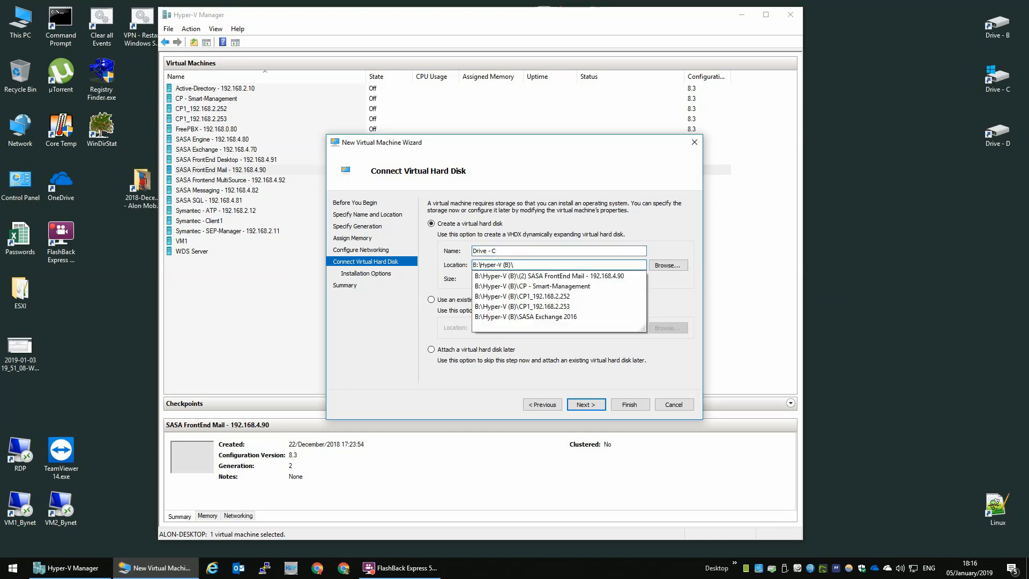
click(623, 276)
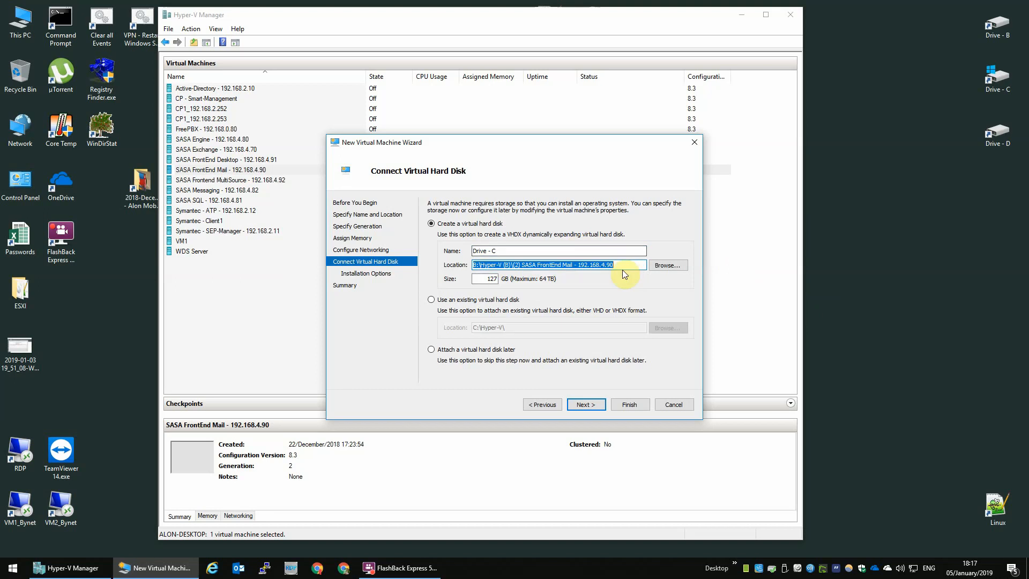
click(624, 266)
text(\)
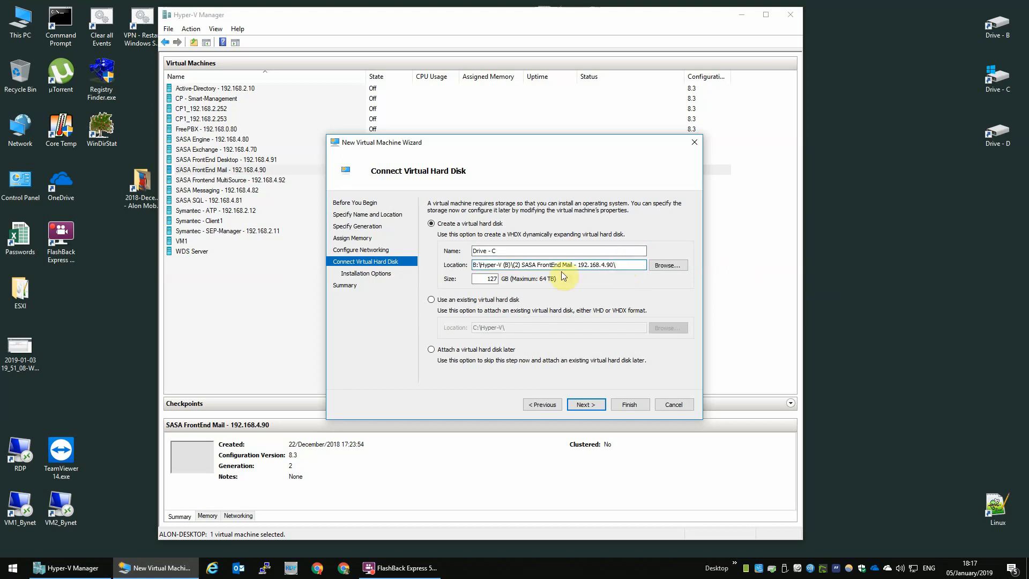
key(Tab)
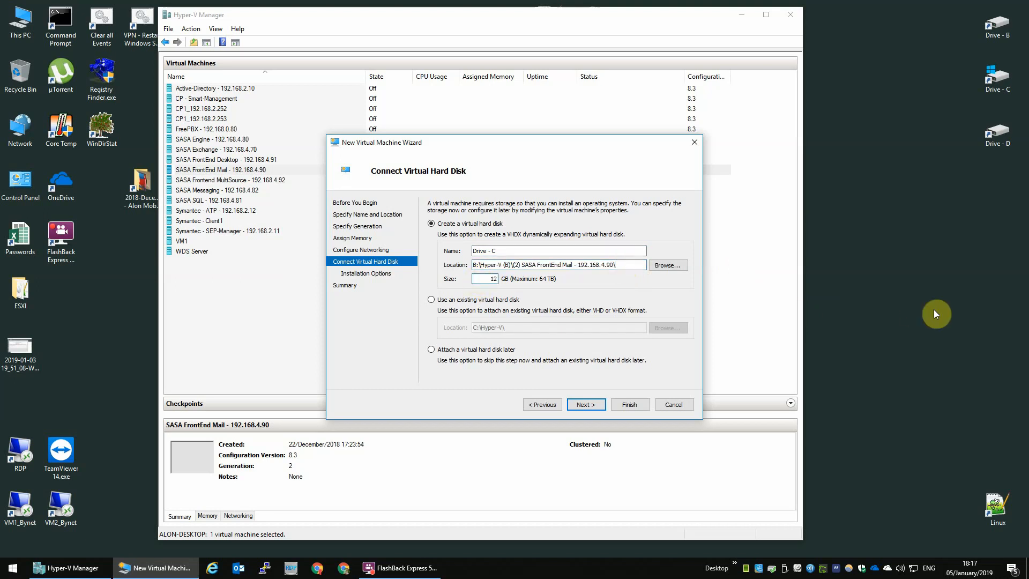
click(586, 404)
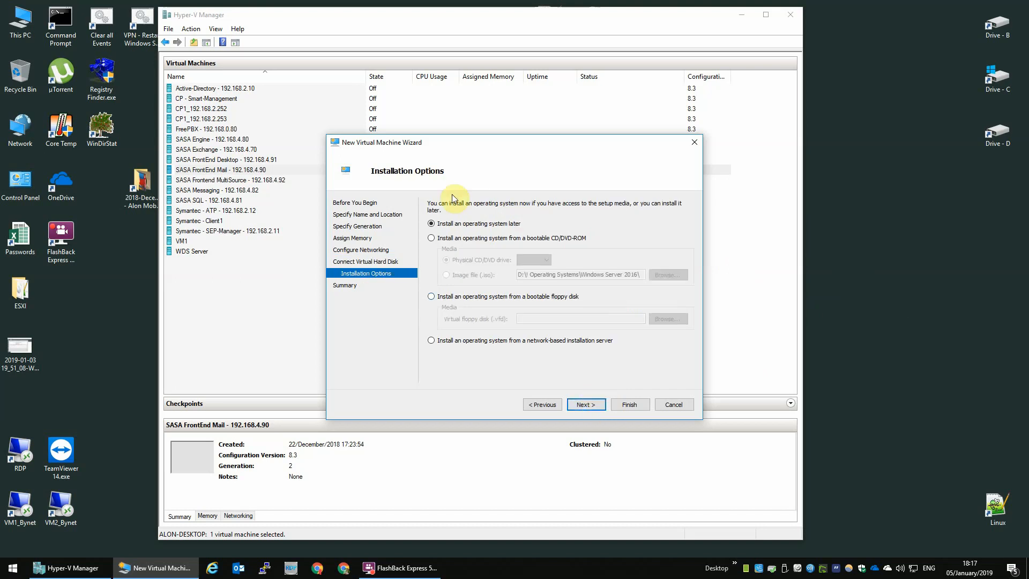
Install the OS from the Windows_Server_2016_Datacenter_EVAL_en-us_14393_refresh.ISO image file.
click(453, 239)
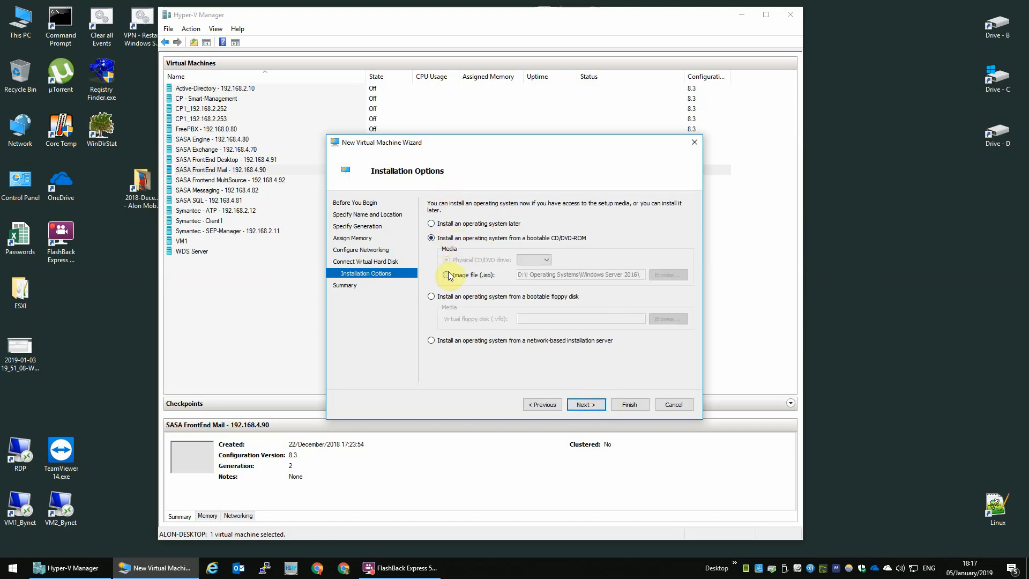
click(447, 275)
click(668, 275)
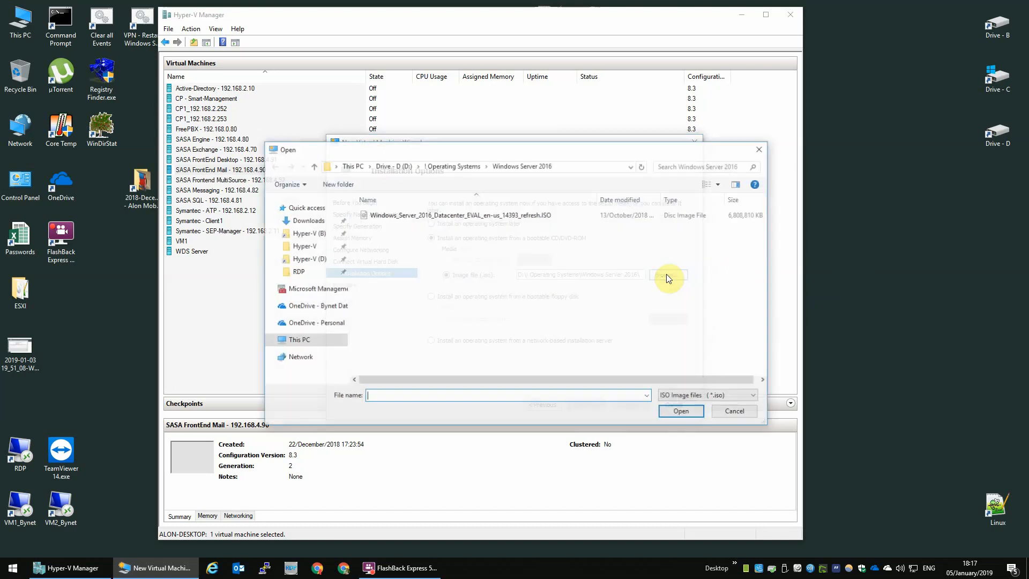
click(408, 217)
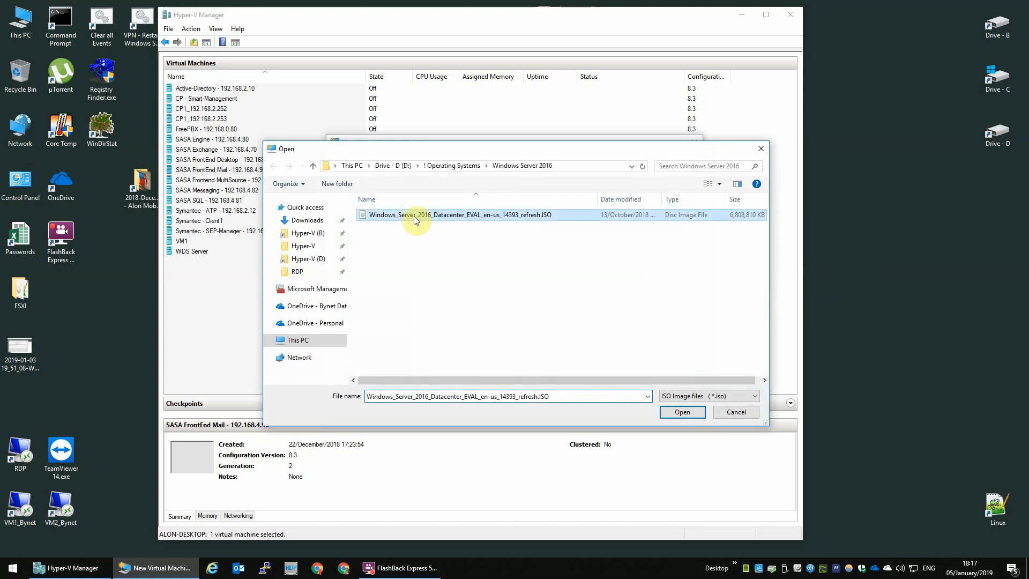
double_click(468, 217)
click(578, 404)
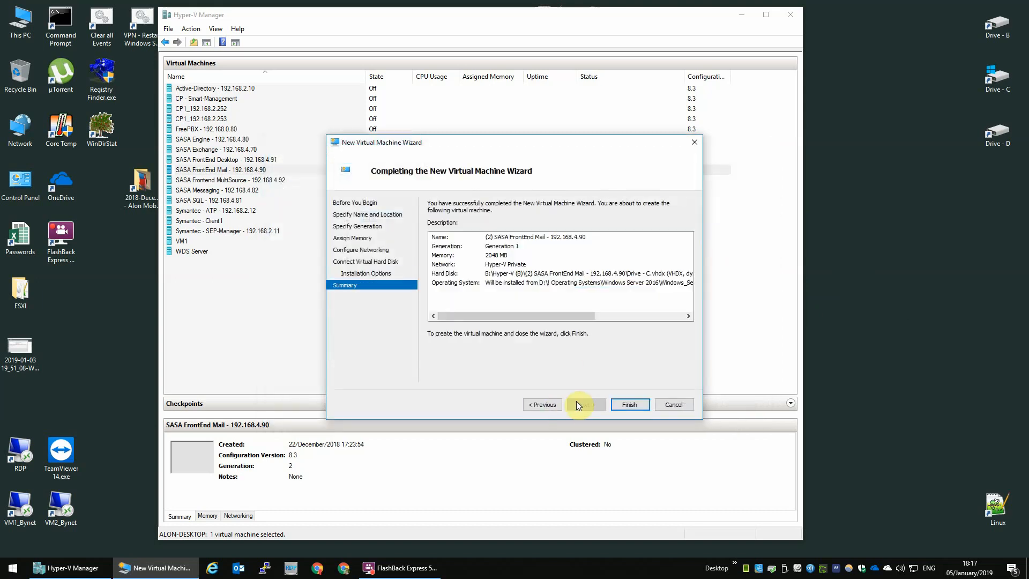
Create the VM, then add a second hard drive to it on IDE Controller 1.
click(620, 405)
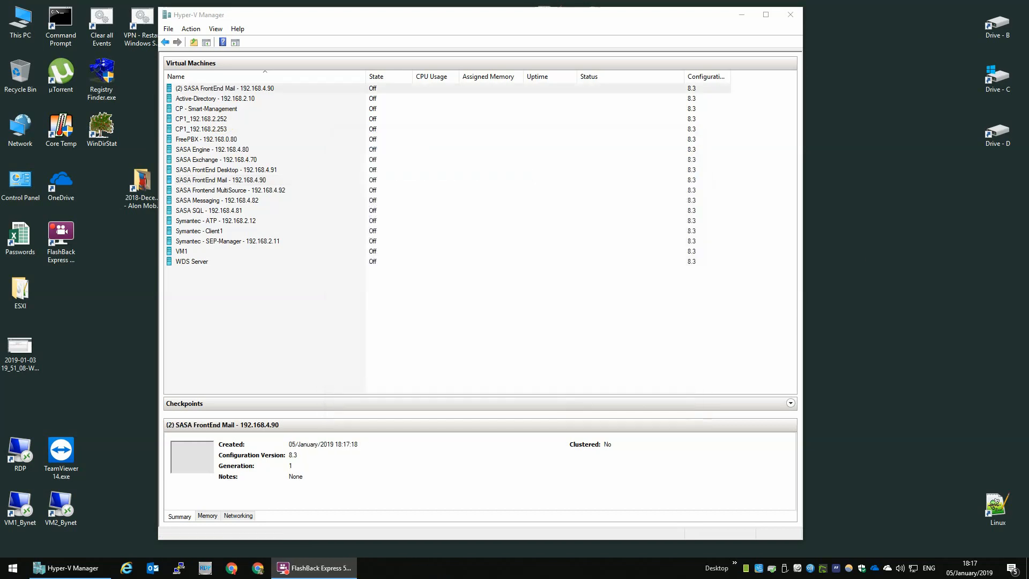
right_click(214, 88)
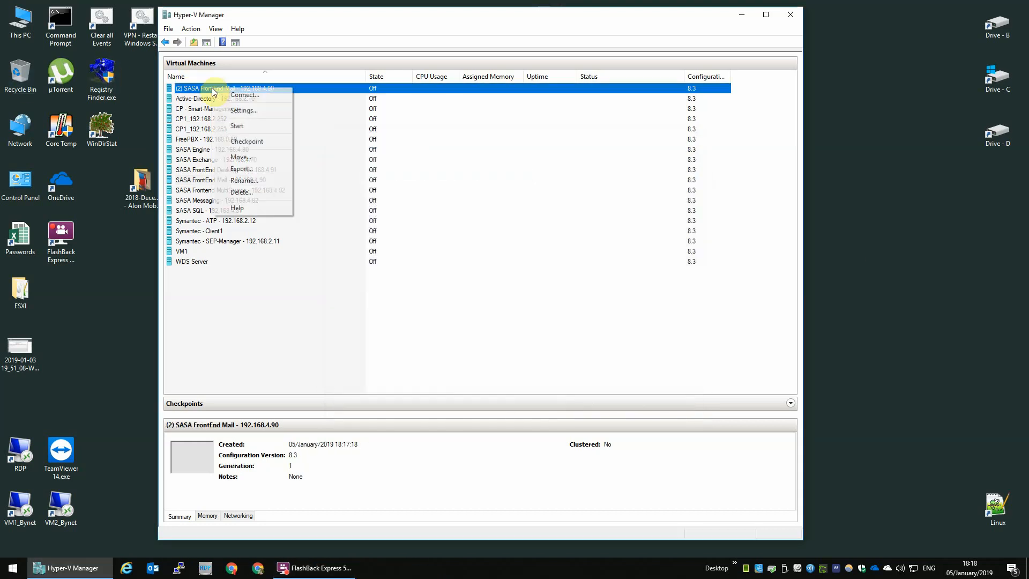
click(255, 112)
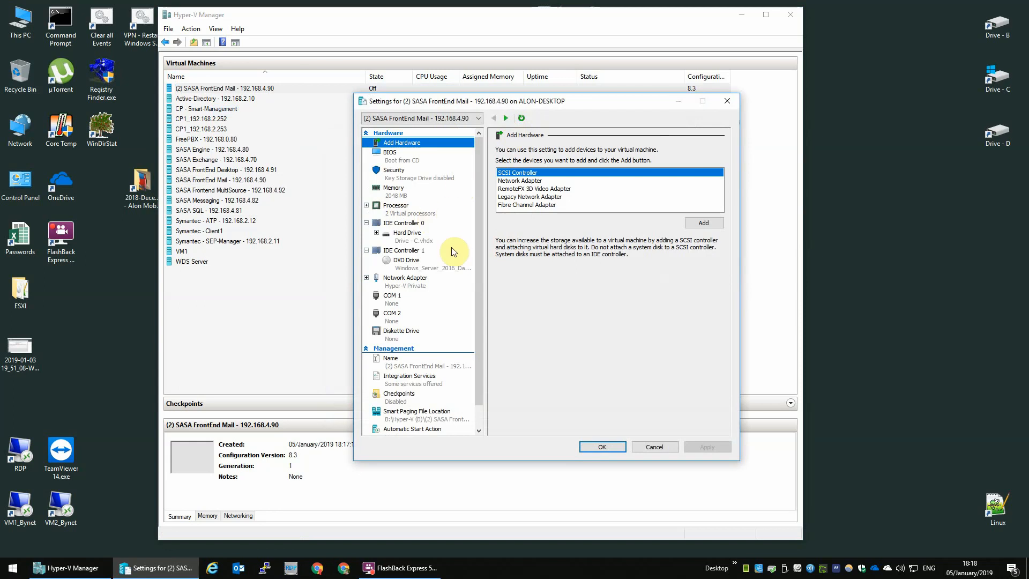
click(429, 234)
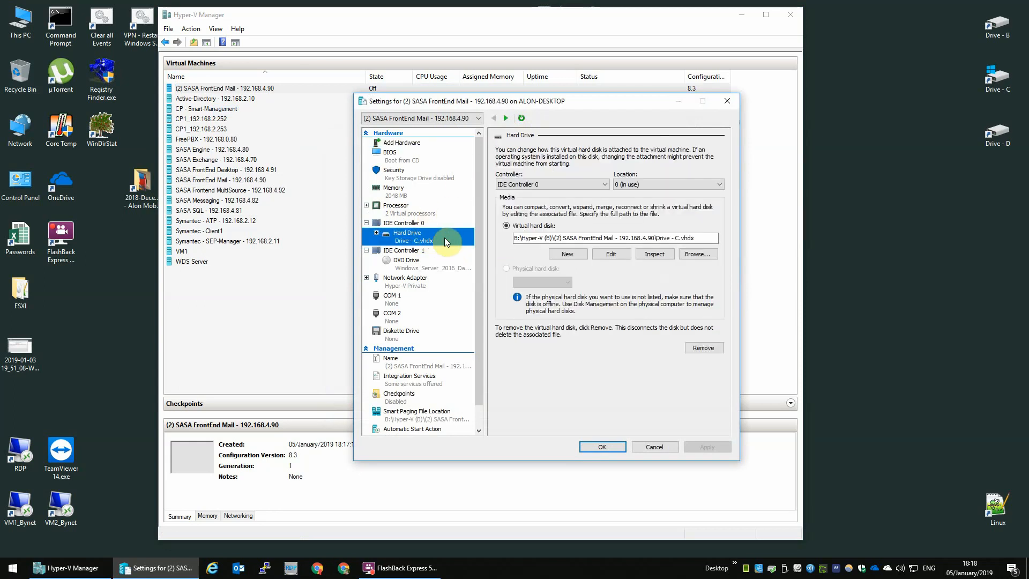
click(401, 223)
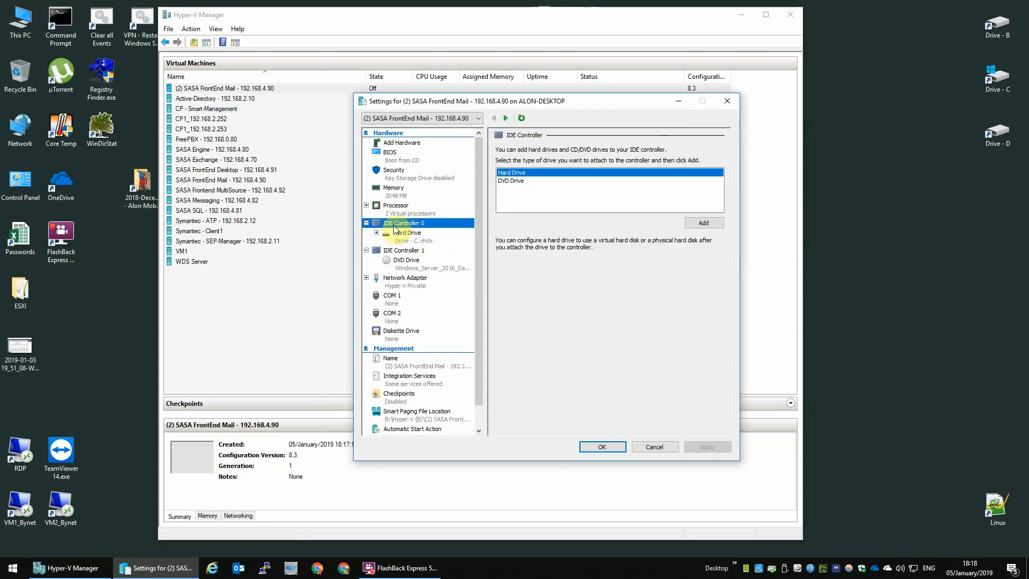
click(702, 223)
click(585, 185)
click(573, 198)
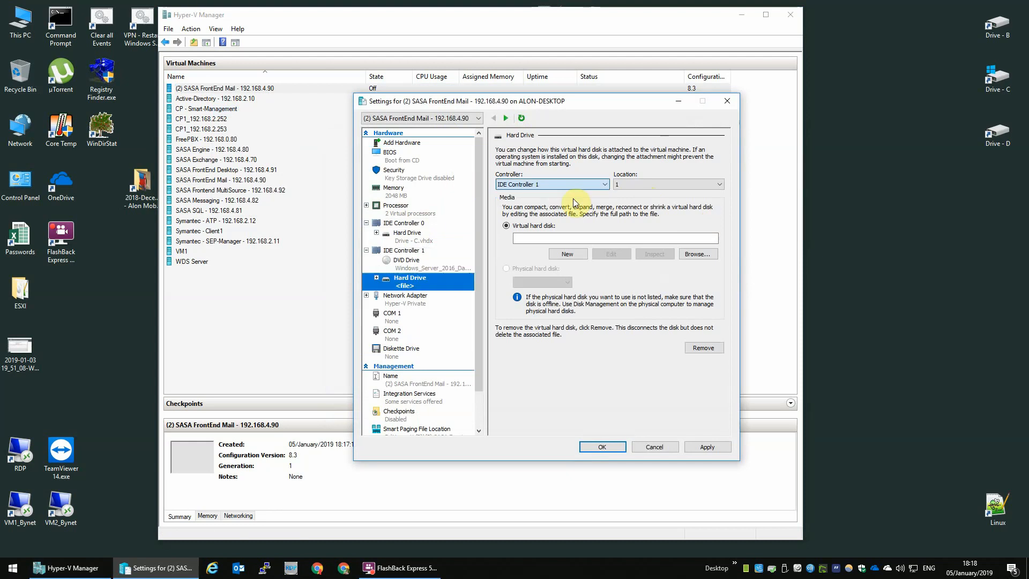
Create a dynamically expanding VHDX named 'Drive - D' in the (2) SASA FrontEnd Mail - 192.168.4.90 folder.
click(567, 254)
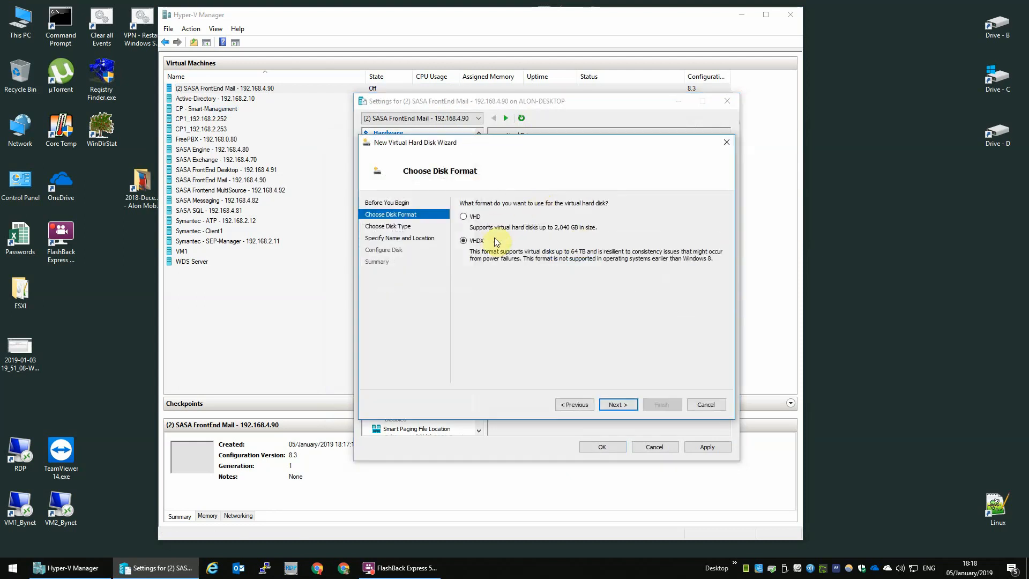
click(620, 405)
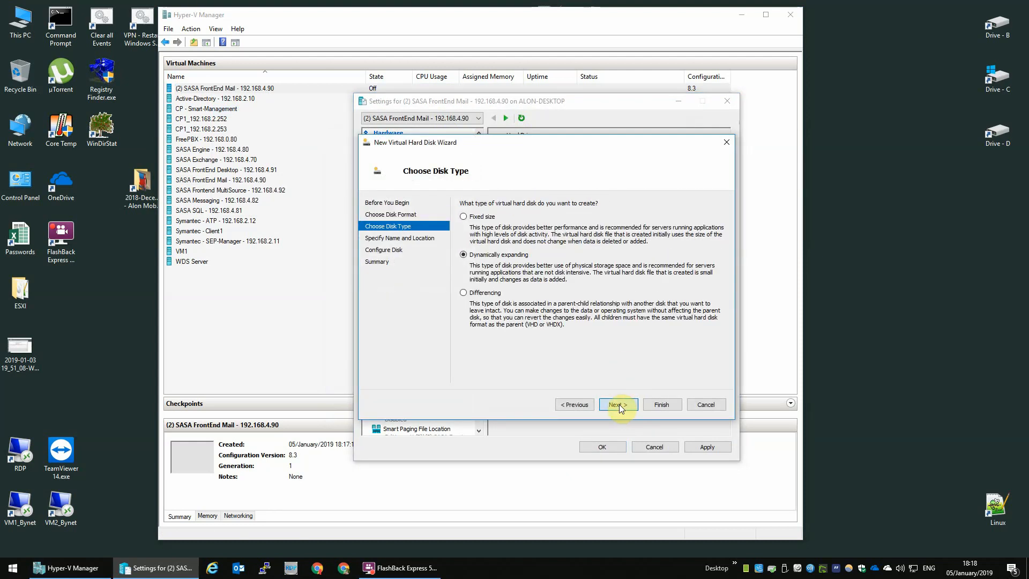
click(620, 404)
text(Drive - D)
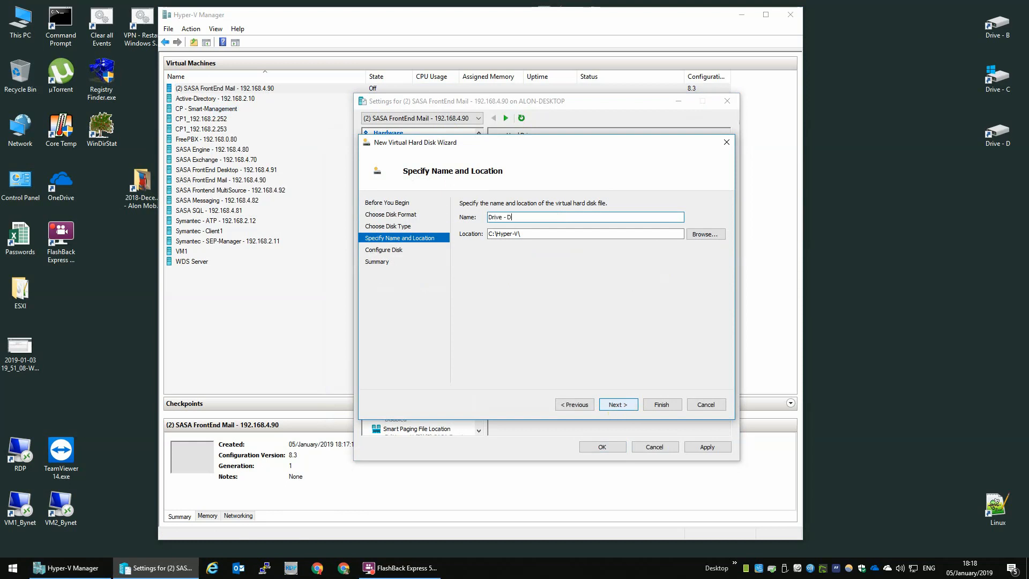
click(697, 235)
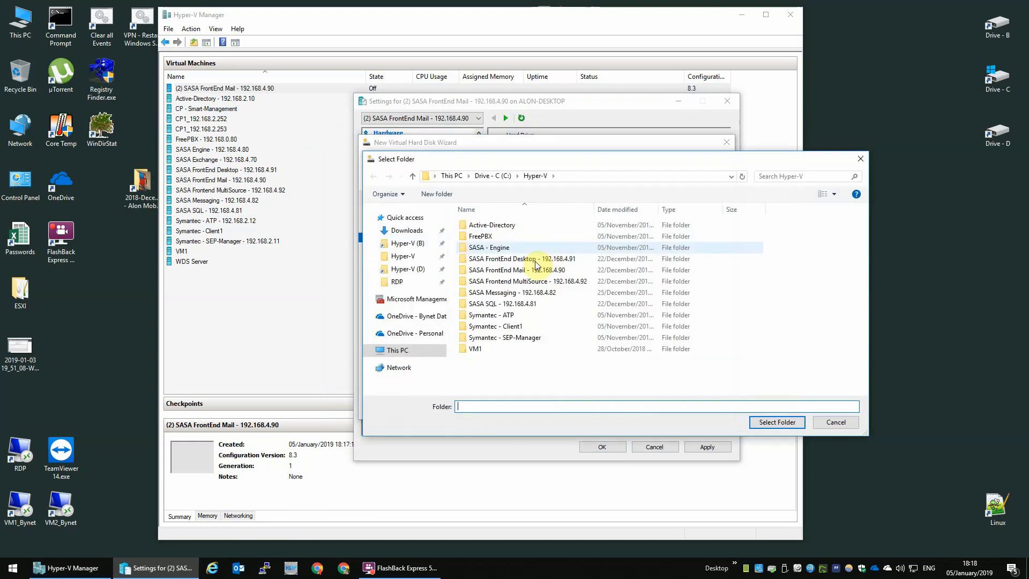
click(406, 244)
double_click(520, 225)
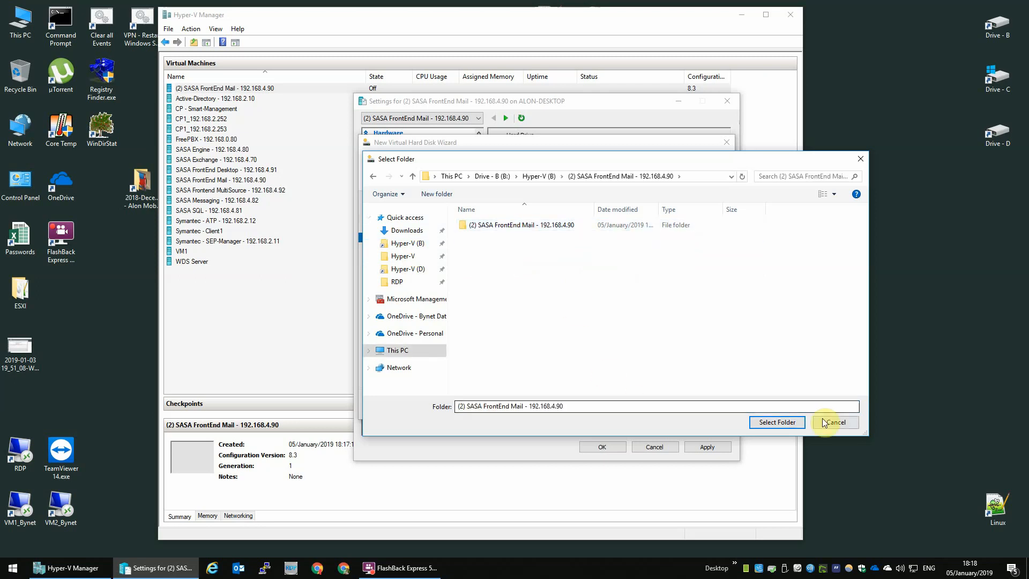
click(777, 422)
Size the new disk at 128 GB, finish it, and save the VM settings.
click(627, 405)
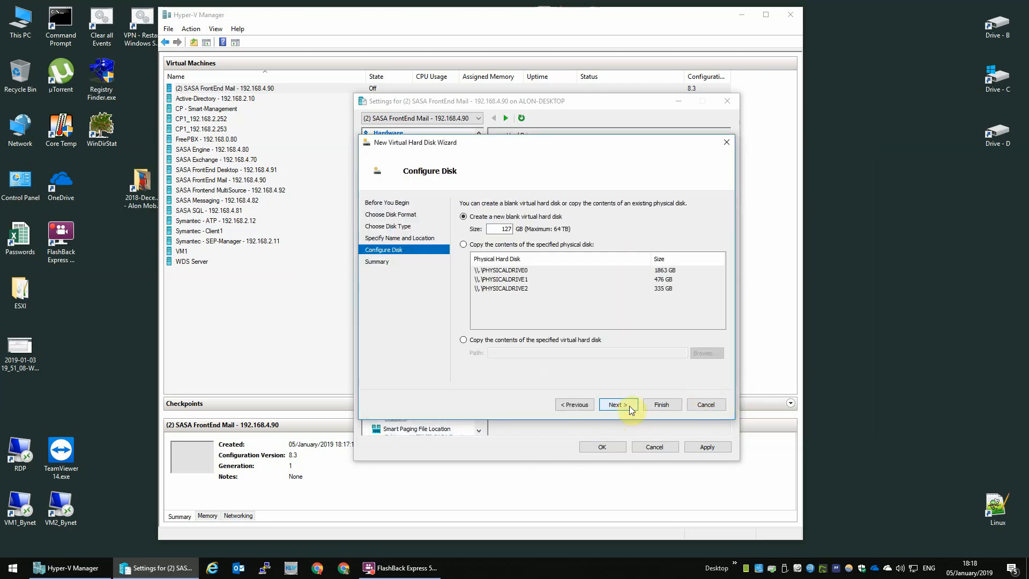
double_click(500, 233)
text(128)
click(623, 403)
click(662, 406)
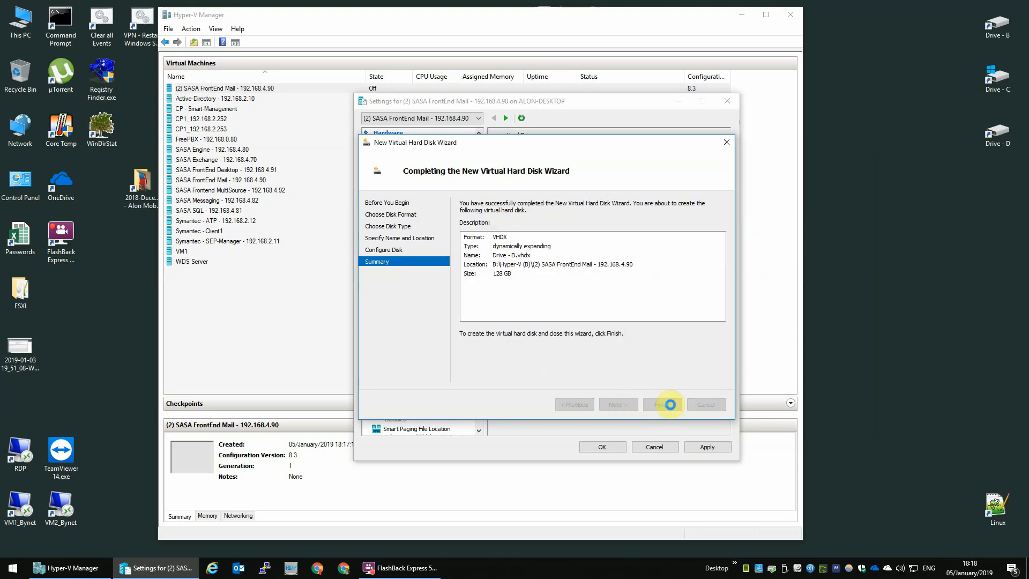
click(593, 448)
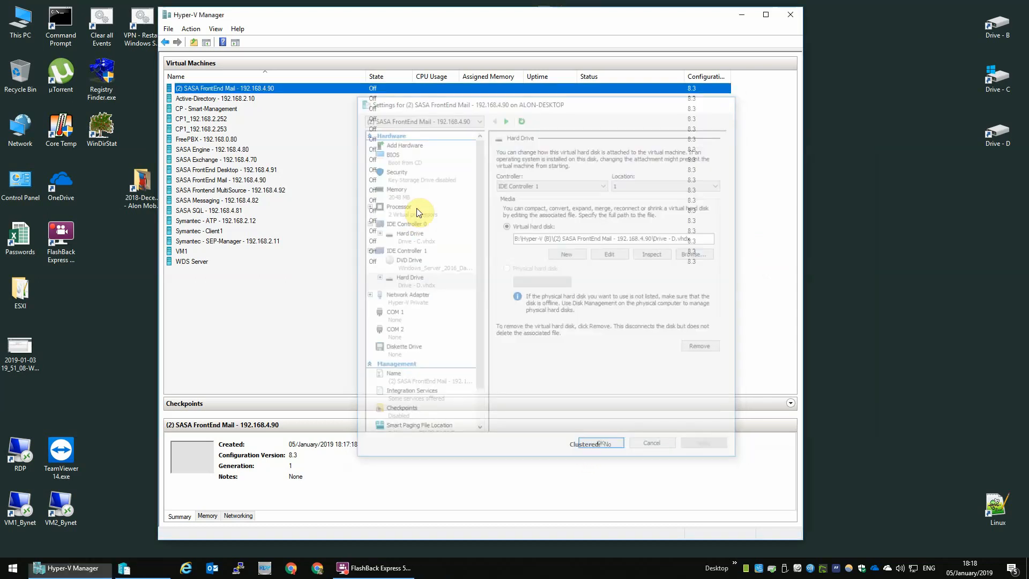
Connect to the VM, power it on, and begin Windows Setup with default language settings.
double_click(219, 89)
click(279, 171)
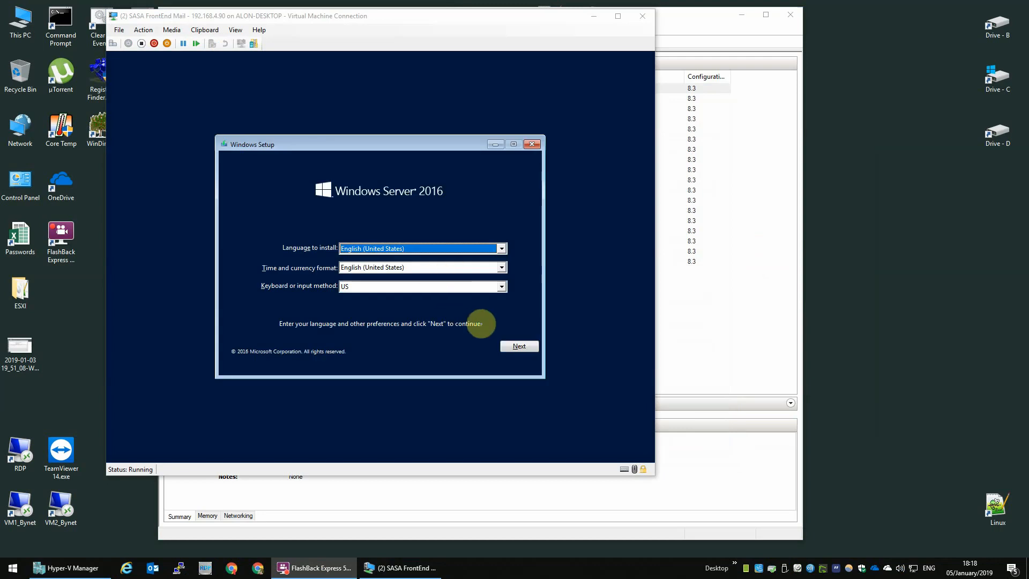
click(506, 343)
click(388, 267)
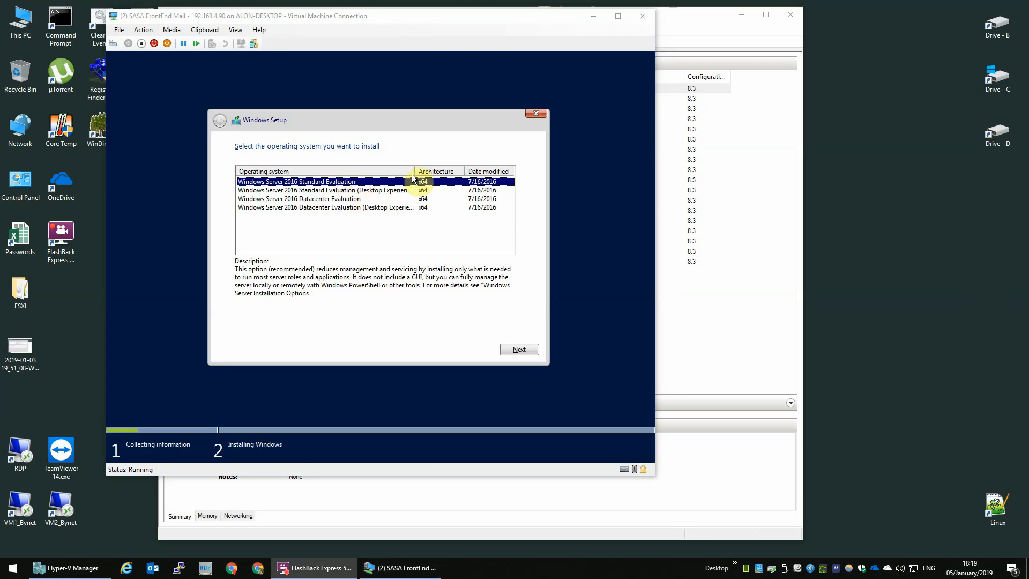
Choose the Windows Server 2016 Standard Evaluation (Desktop Experience) edition.
click(401, 168)
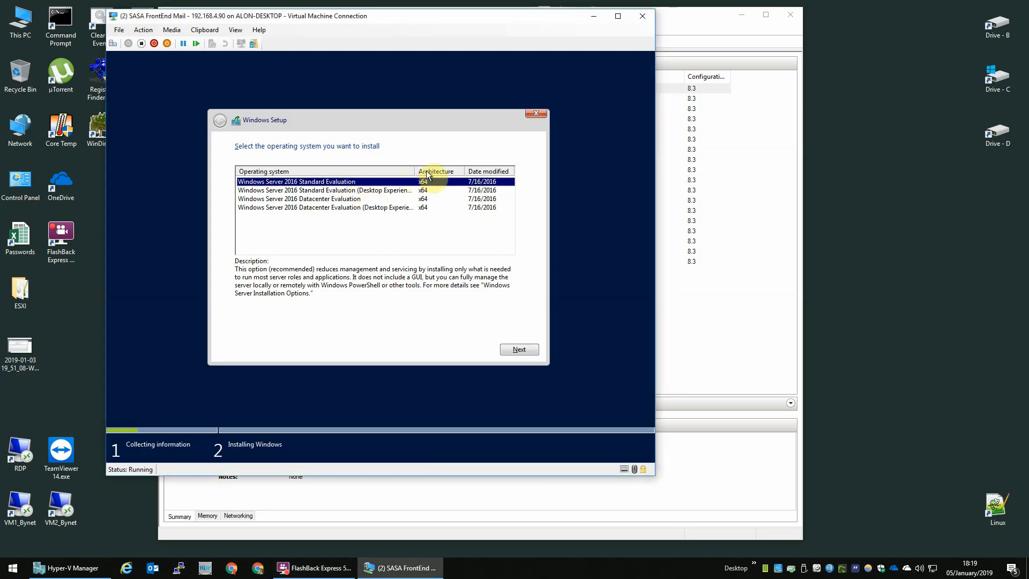
double_click(411, 172)
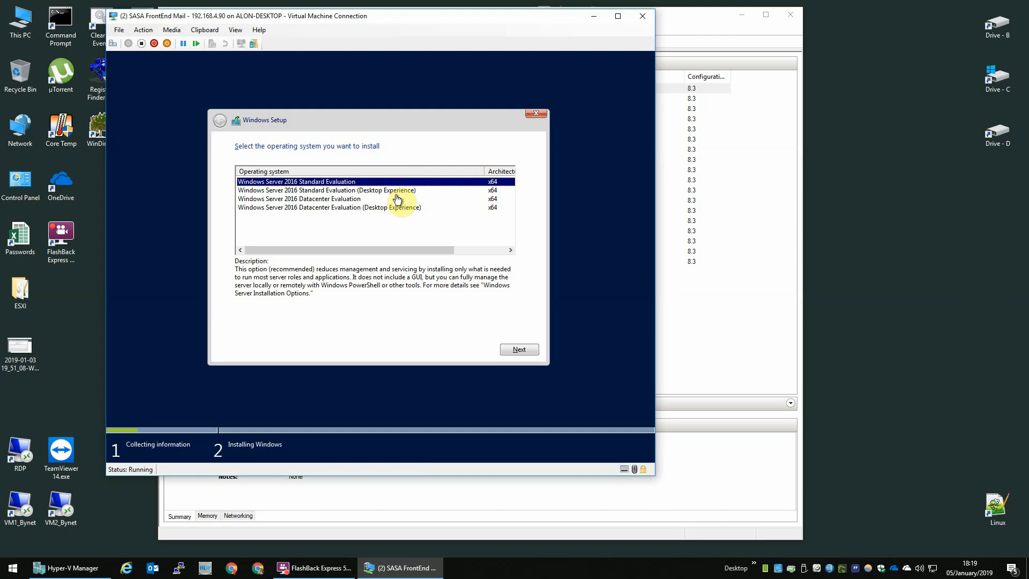
click(390, 197)
click(389, 191)
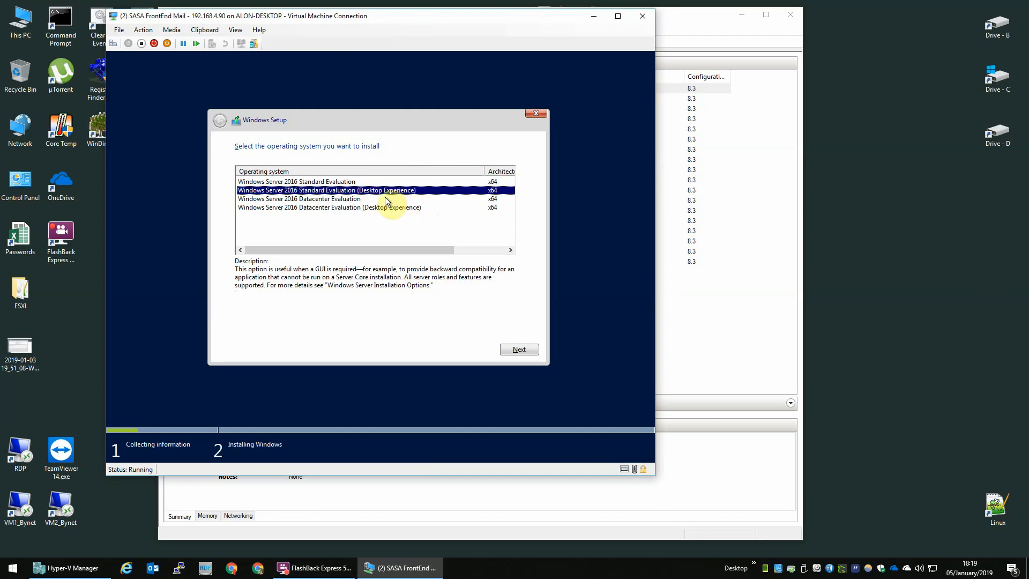
click(530, 349)
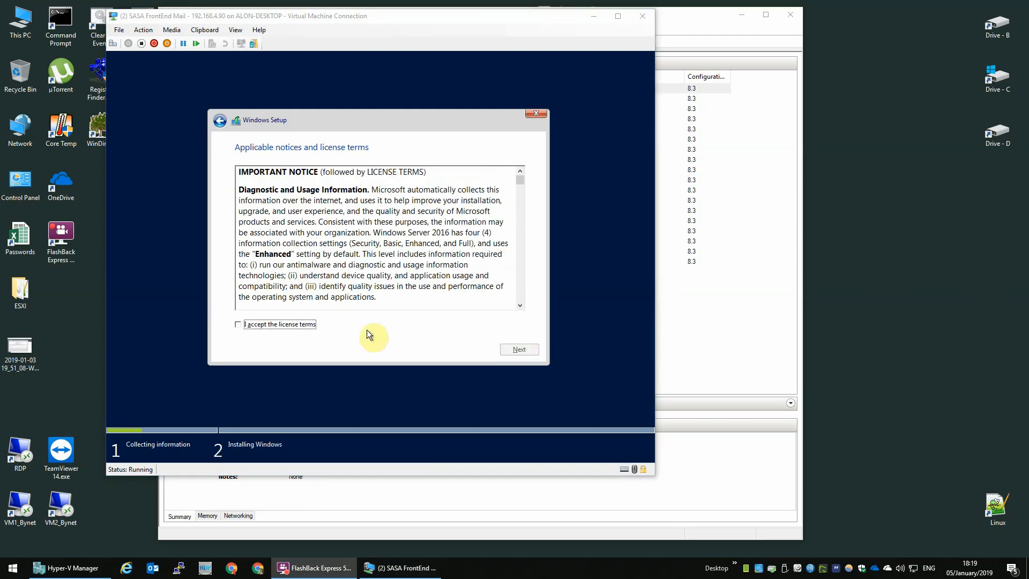
Accept the license, choose Custom install, and install Windows onto Drive 0's unallocated space.
click(300, 322)
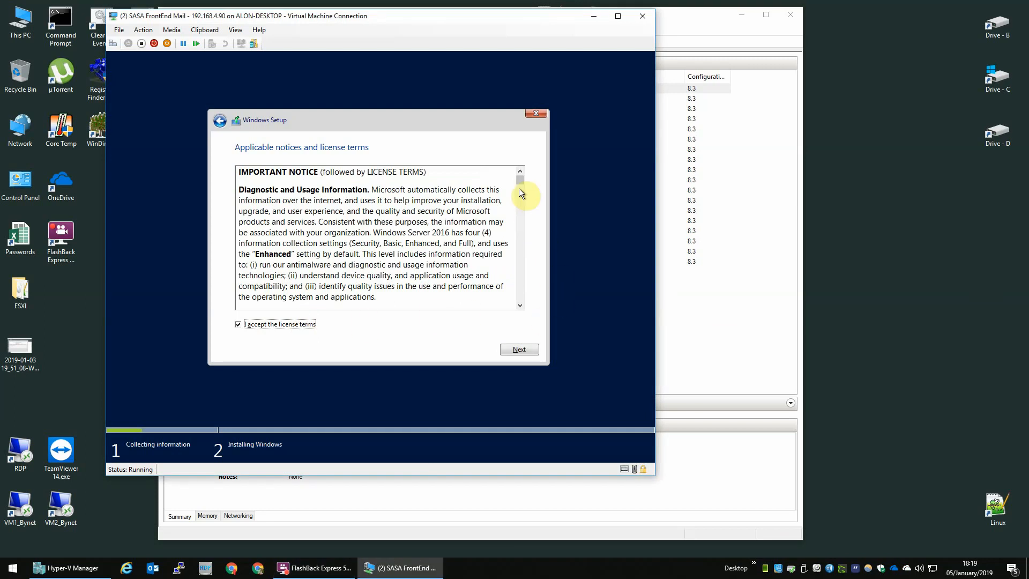
drag(520, 187, 528, 322)
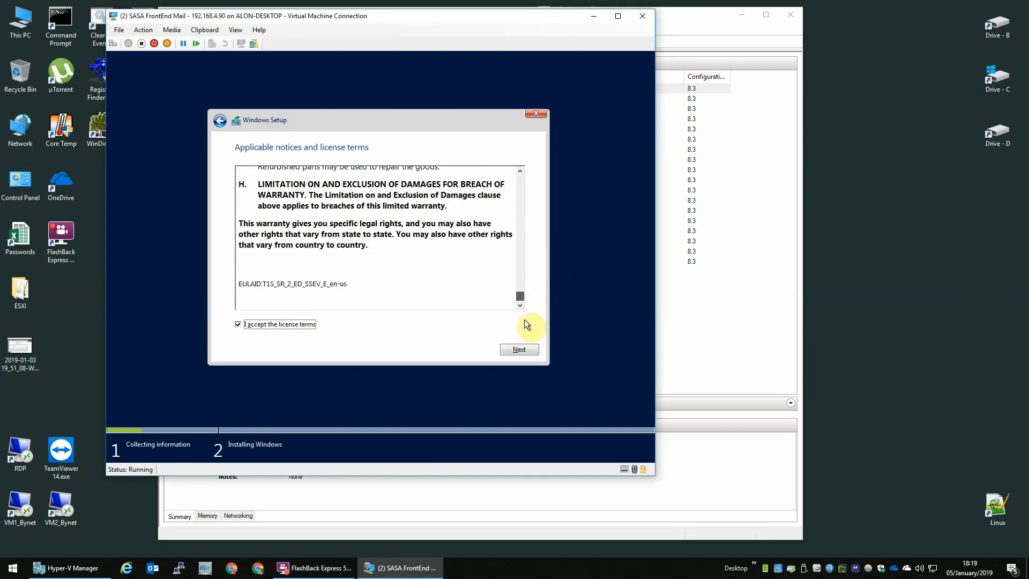
click(520, 349)
click(272, 248)
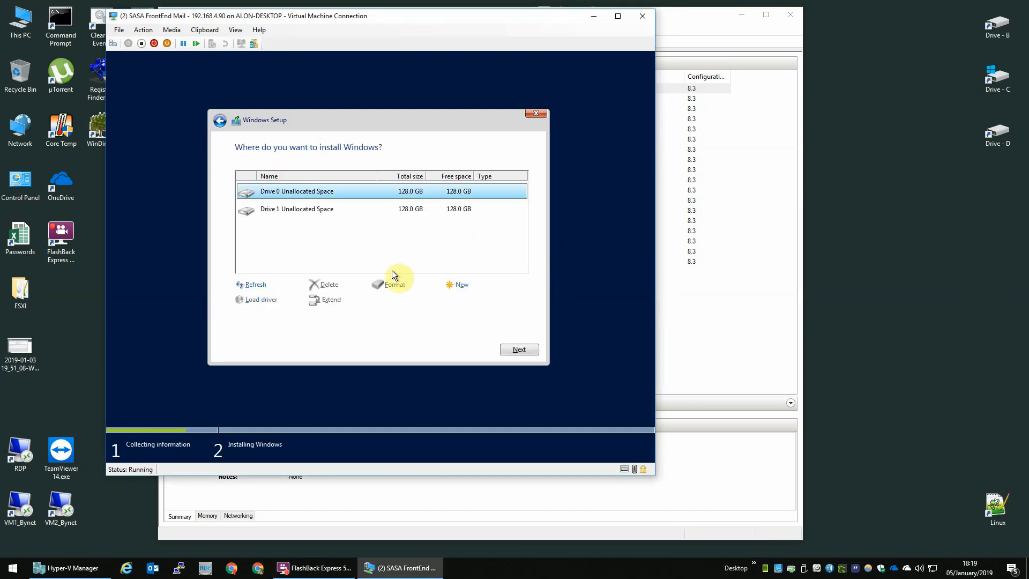
click(342, 209)
click(345, 194)
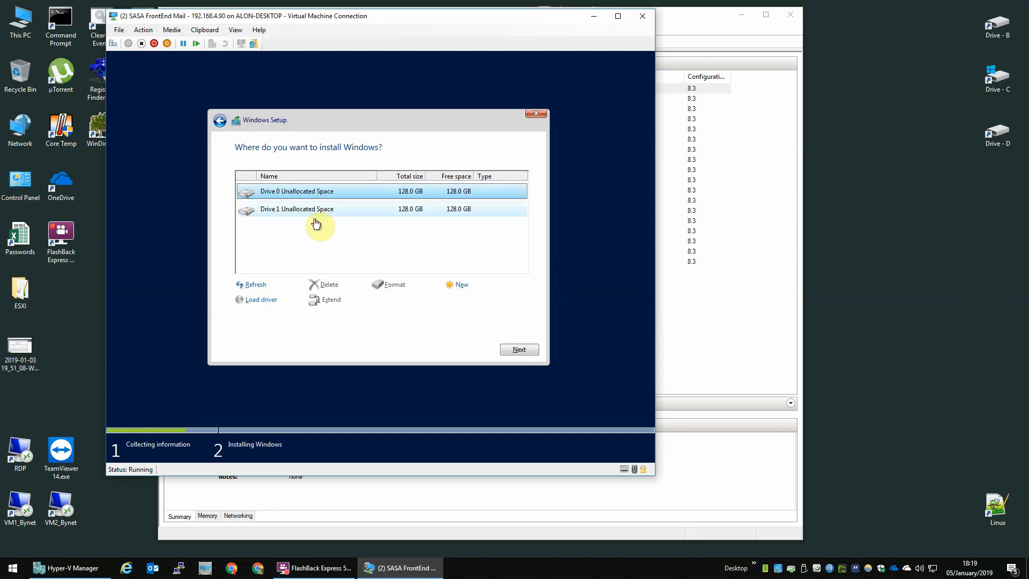
click(524, 350)
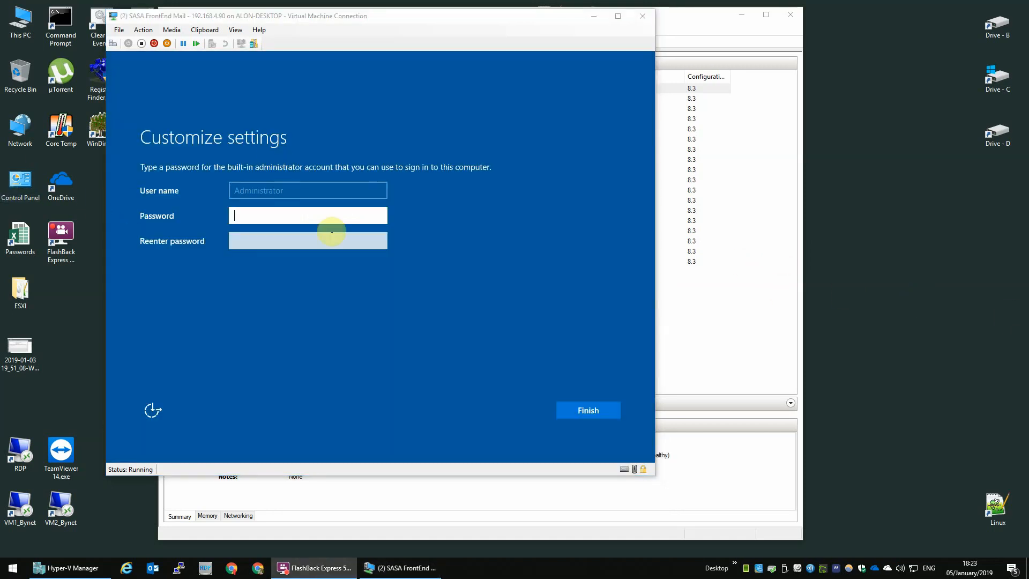
Enter and confirm the Administrator password, then finish the initial settings.
click(275, 256)
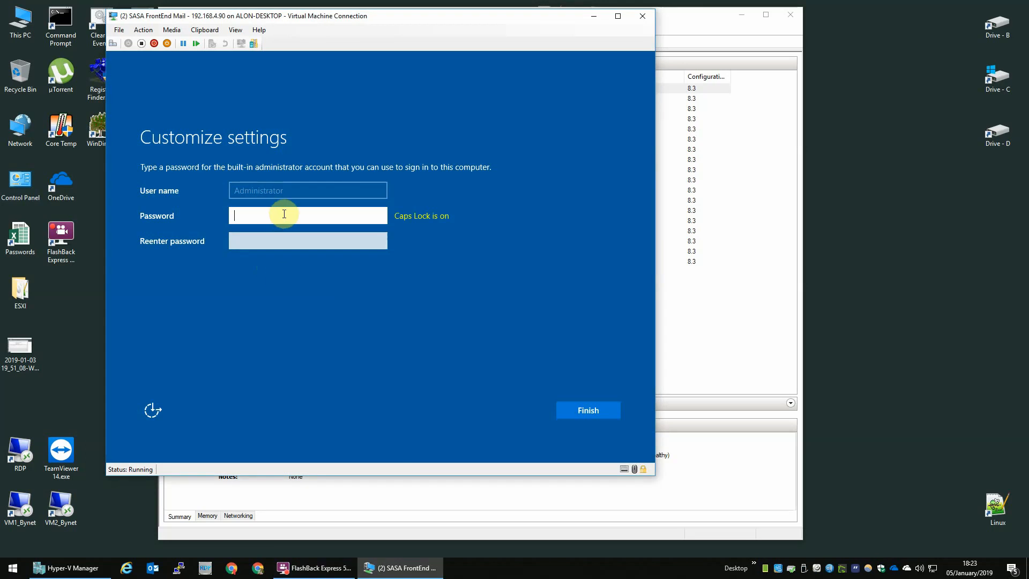
key(Caps_Lock)
key(Tab)
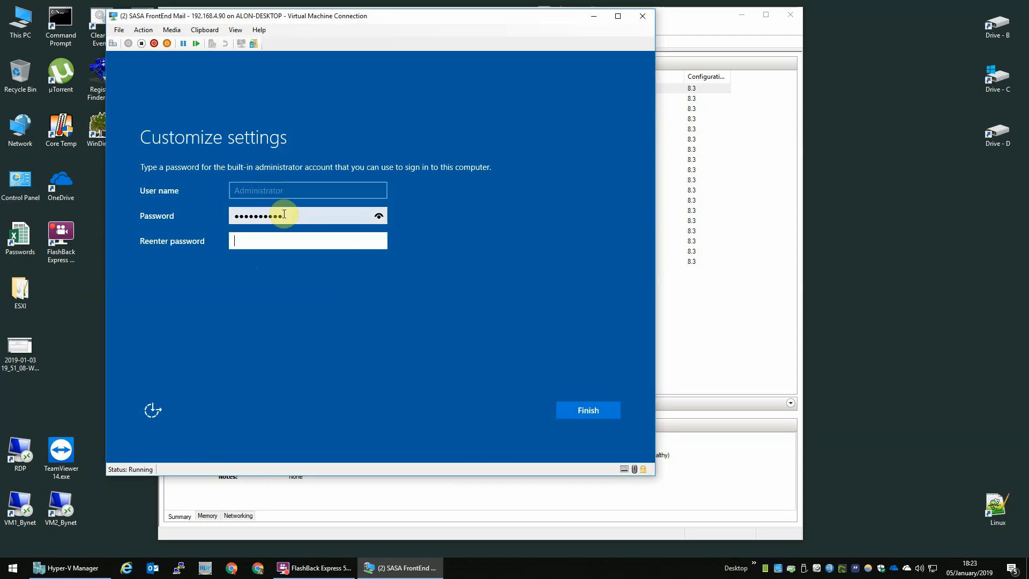
key(Return)
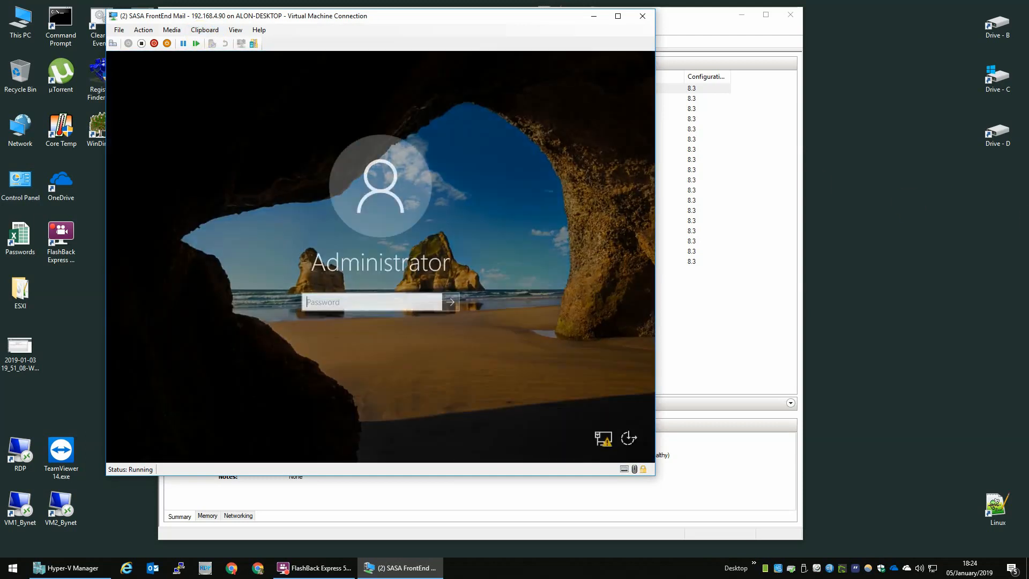
Sign in to the VM as Administrator with the account password.
click(321, 305)
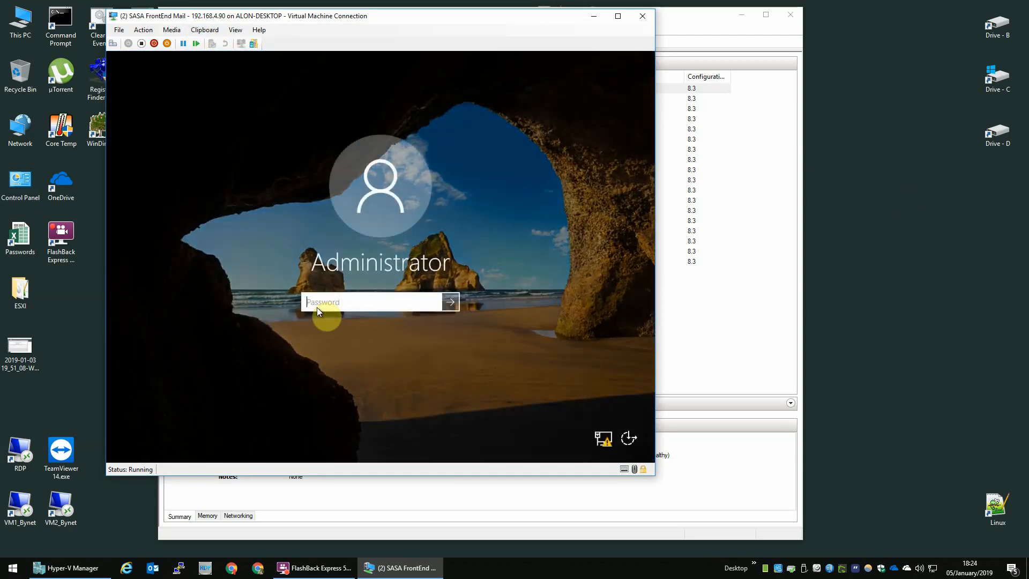
text(••)
key(Return)
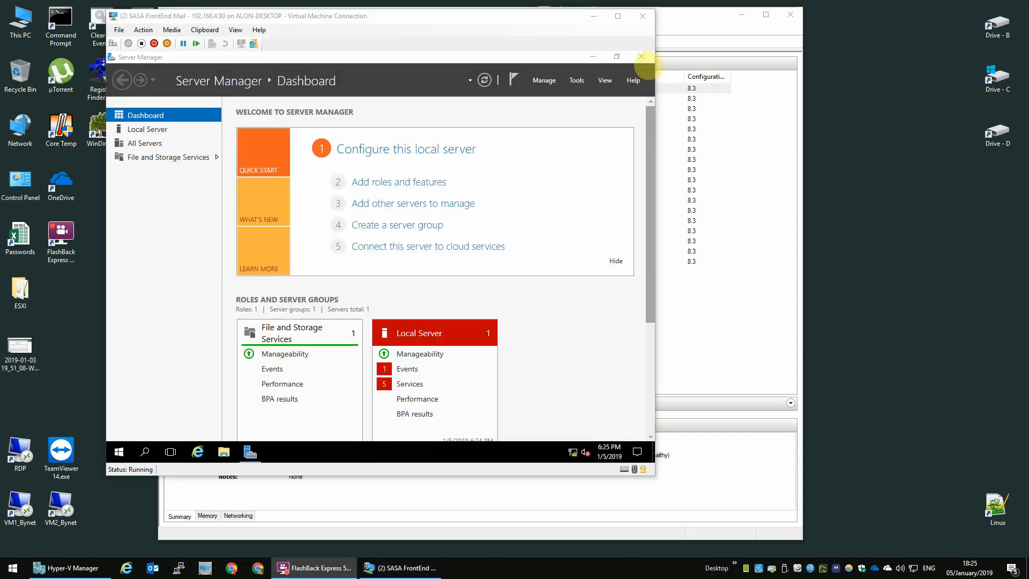
Close Server Manager and launch Computer Management from the Start button's right-click menu.
click(641, 56)
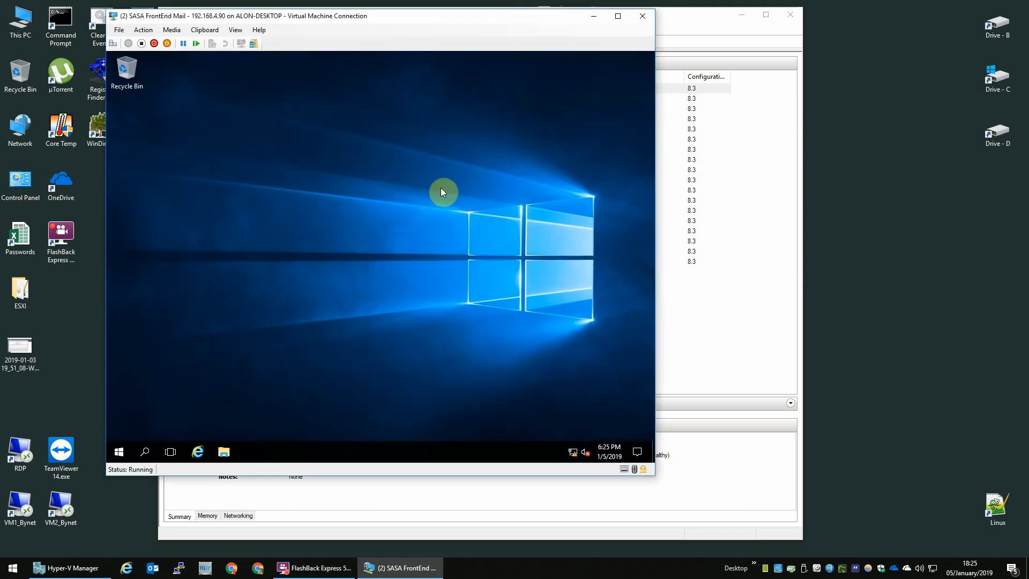
right_click(116, 454)
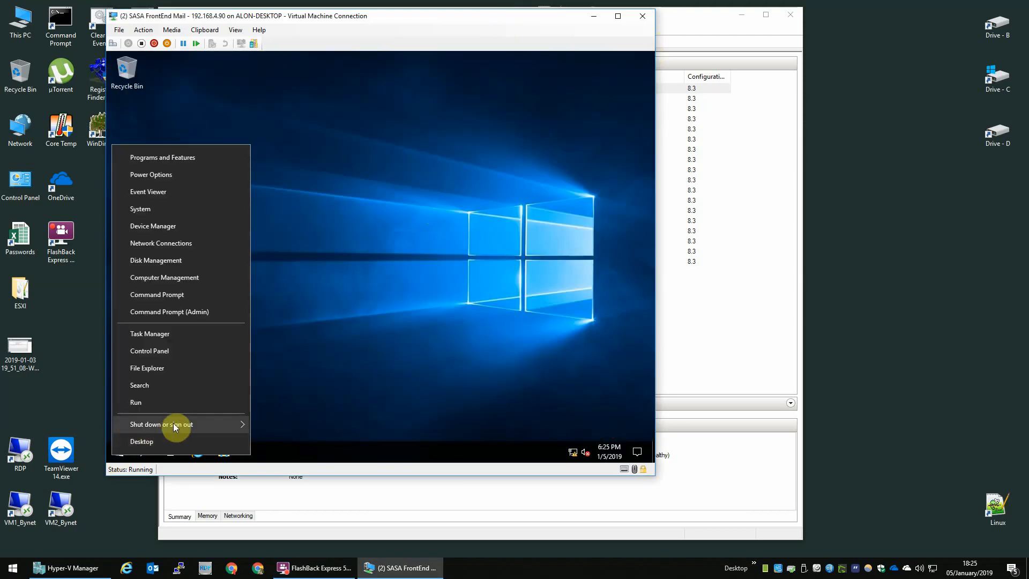
mouse_move(173, 423)
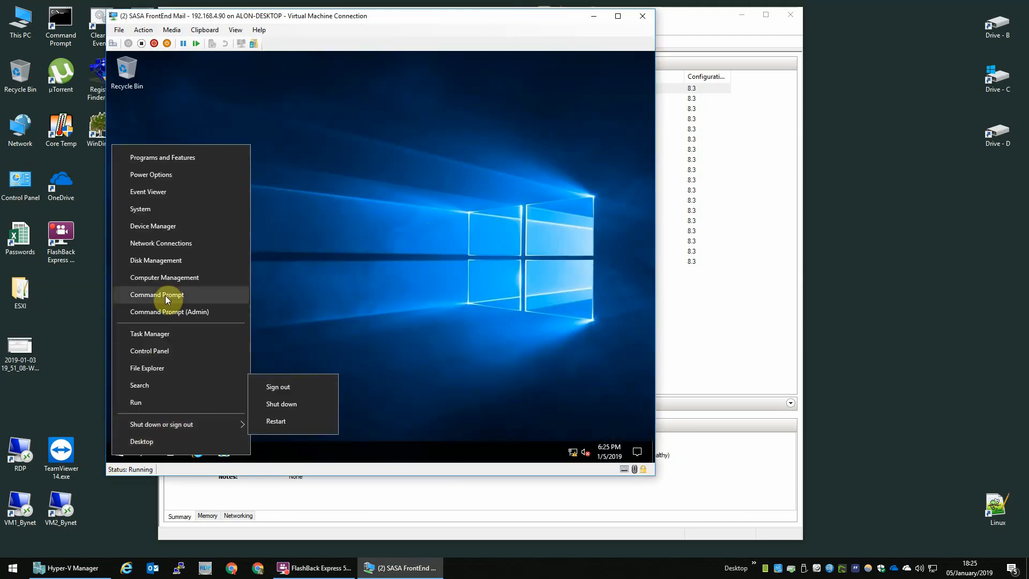
click(372, 373)
right_click(114, 449)
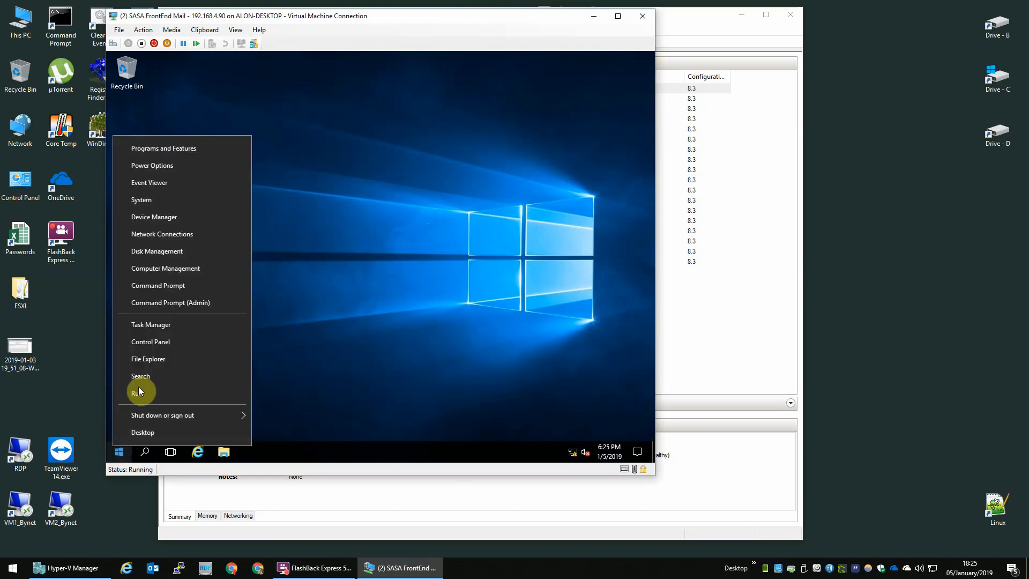
click(168, 265)
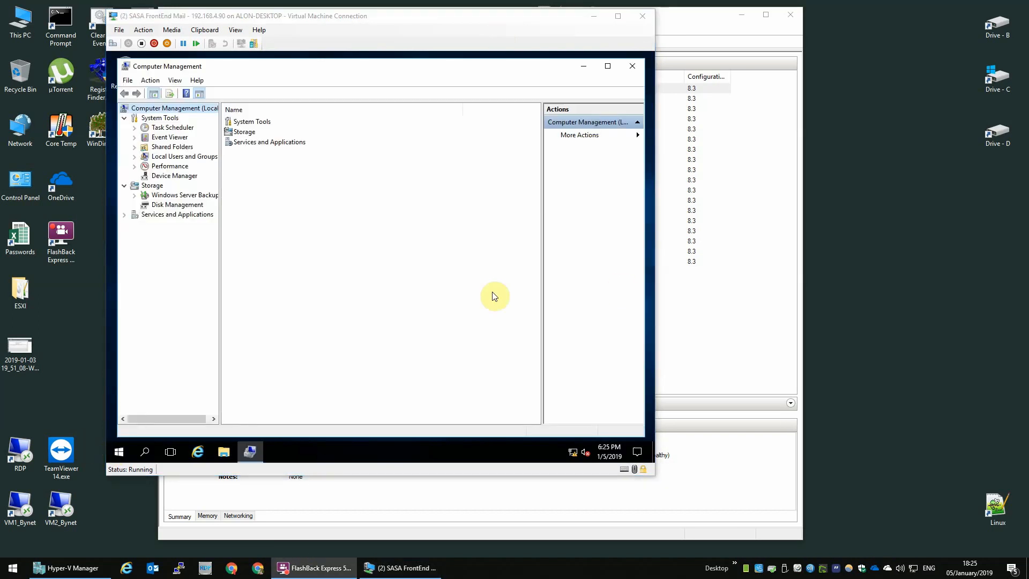
Go to Local Users and Groups > Users and start a new user.
double_click(161, 158)
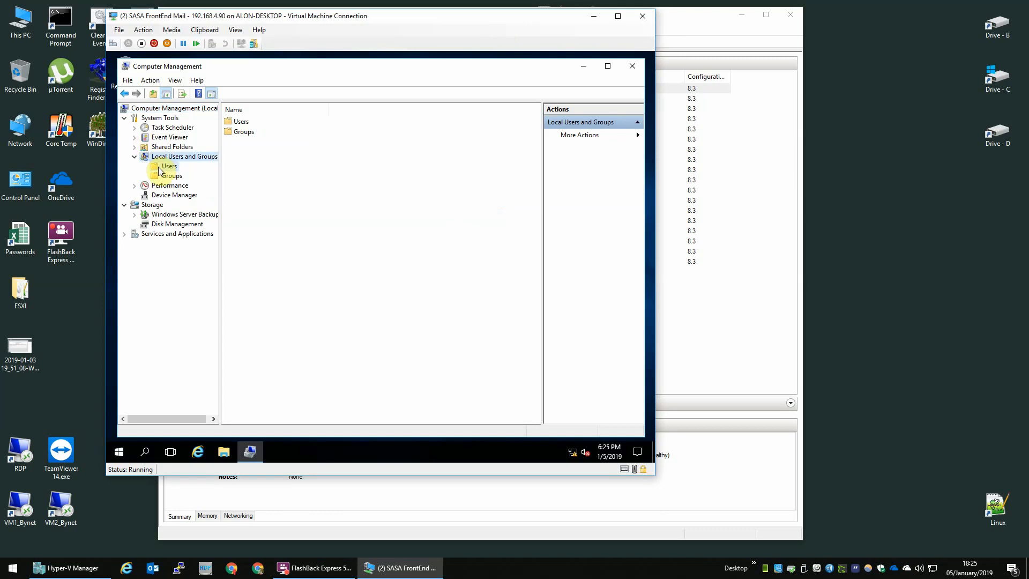
click(168, 165)
right_click(271, 155)
click(293, 163)
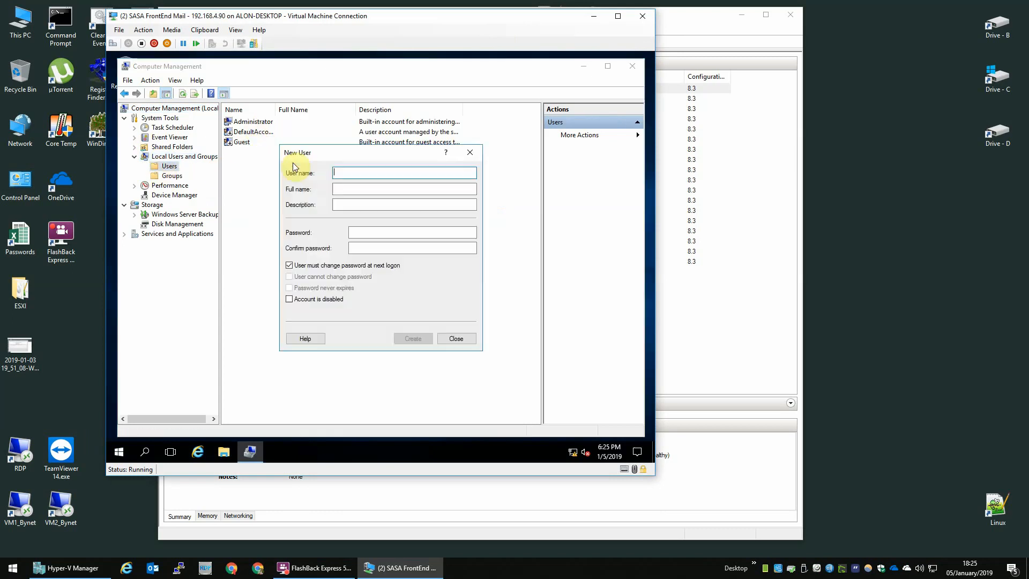
Create user labadmin (Lab Administrator) with a fixed, never-expiring password.
text(labadmin)
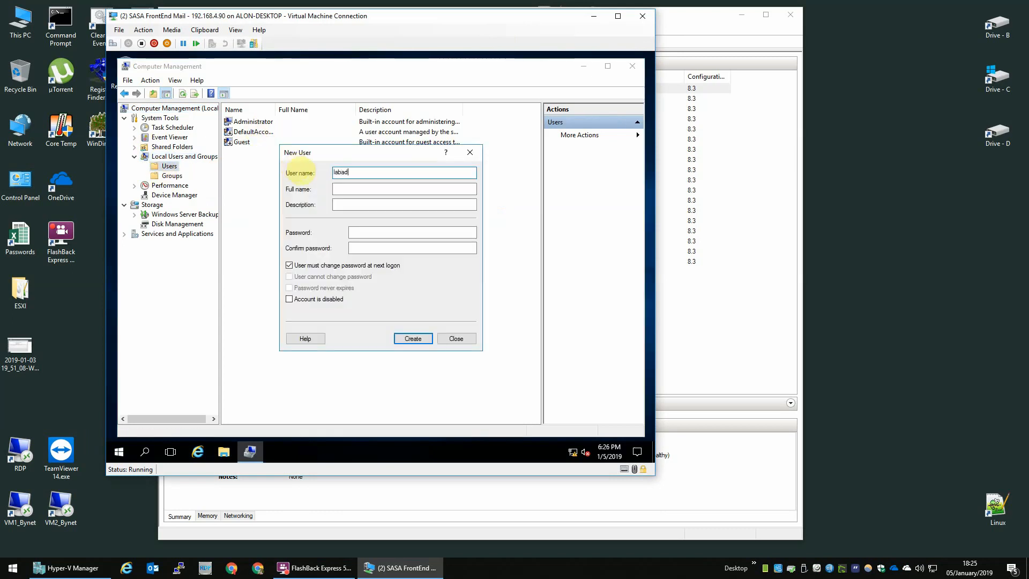
key(Tab)
text(Lab)
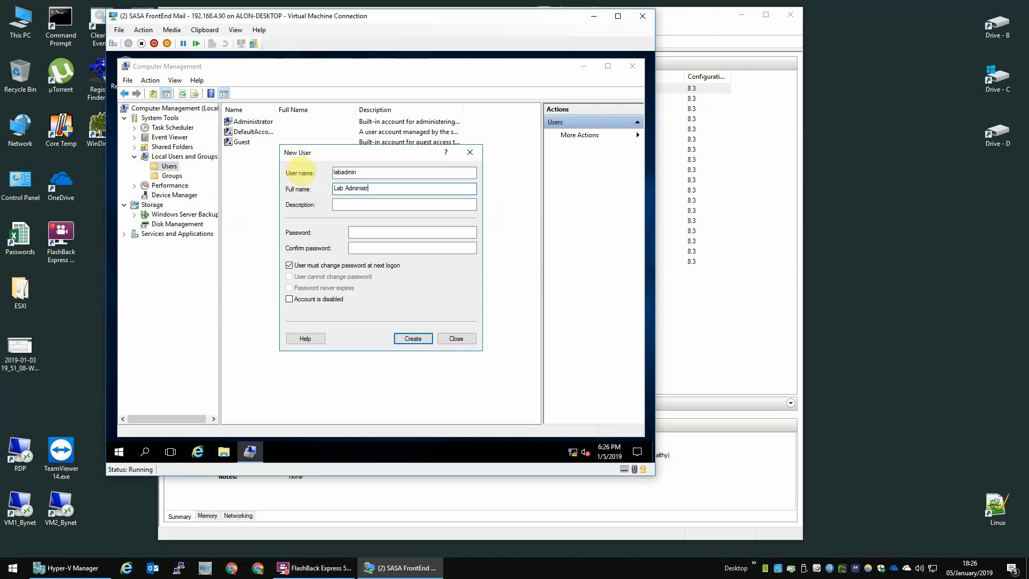
key(Tab)
key(Tab)
text(P)
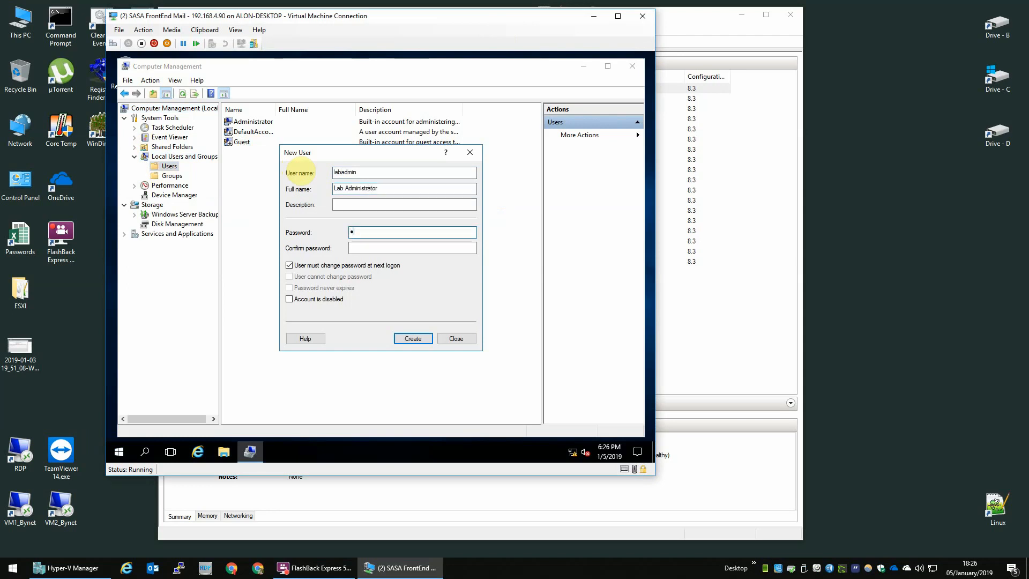
text(d1!)
key(Tab)
text(Passwo)
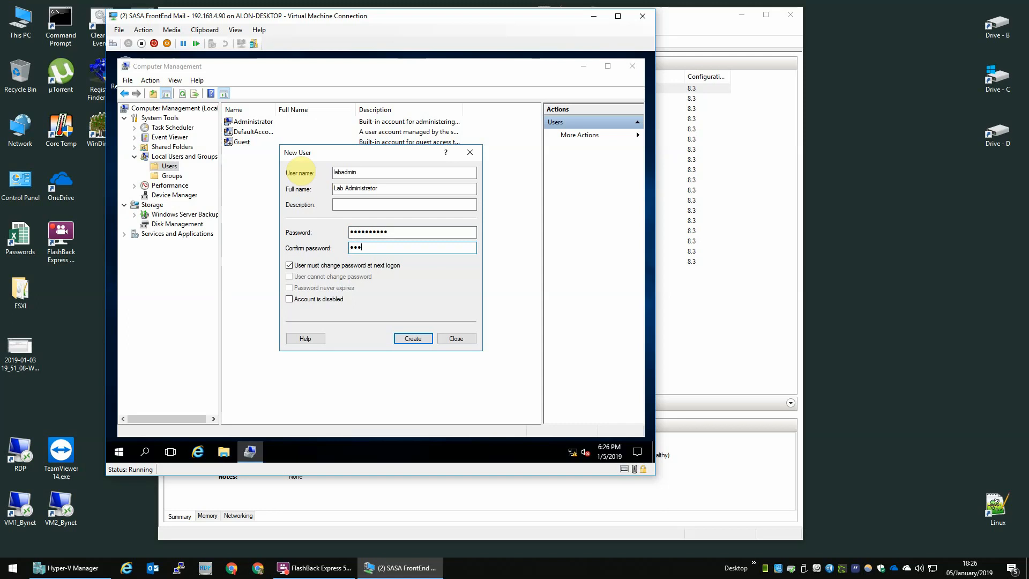
text(rd1!)
key(Tab)
key(space)
key(Tab)
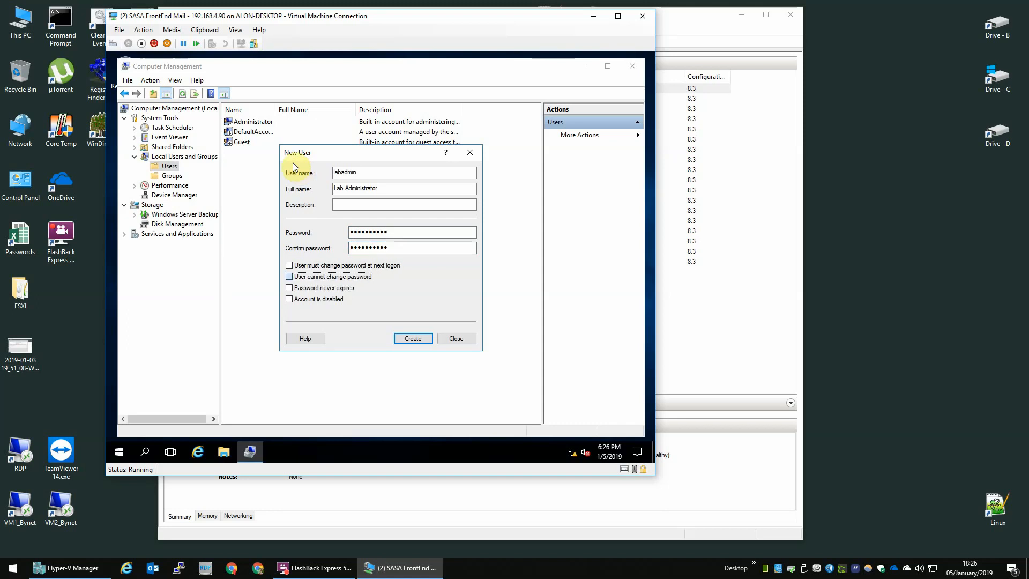
key(space)
key(Tab)
key(space)
key(Return)
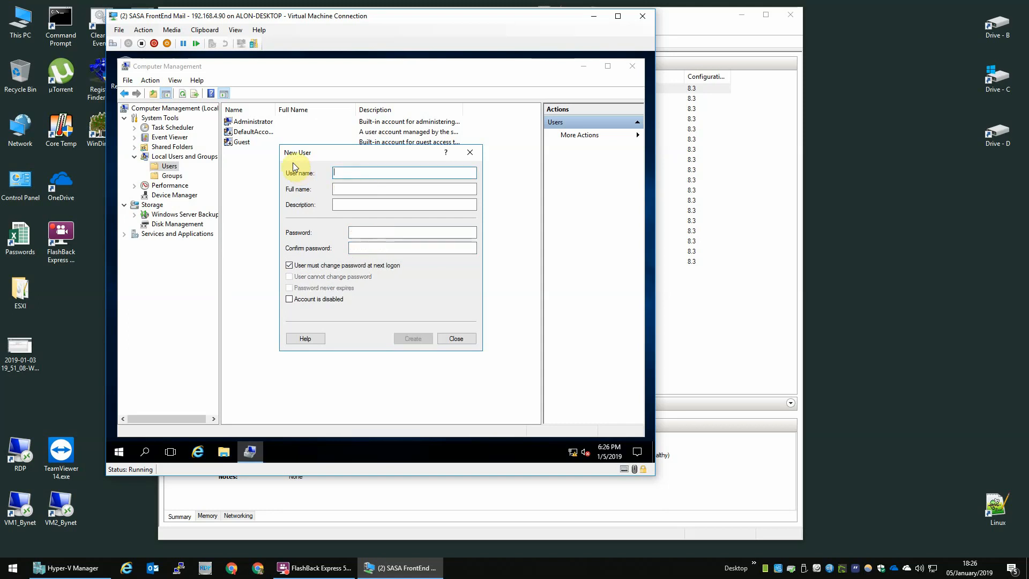
Create a second local account for the personal user with a password they cannot change.
text(alon)
key(Tab)
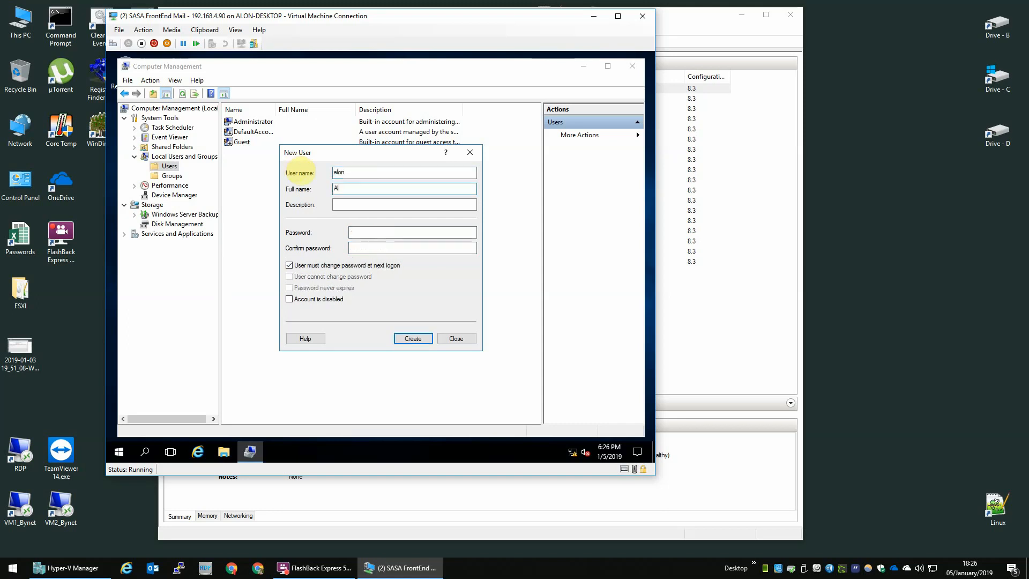
key(Tab)
key(Tab)
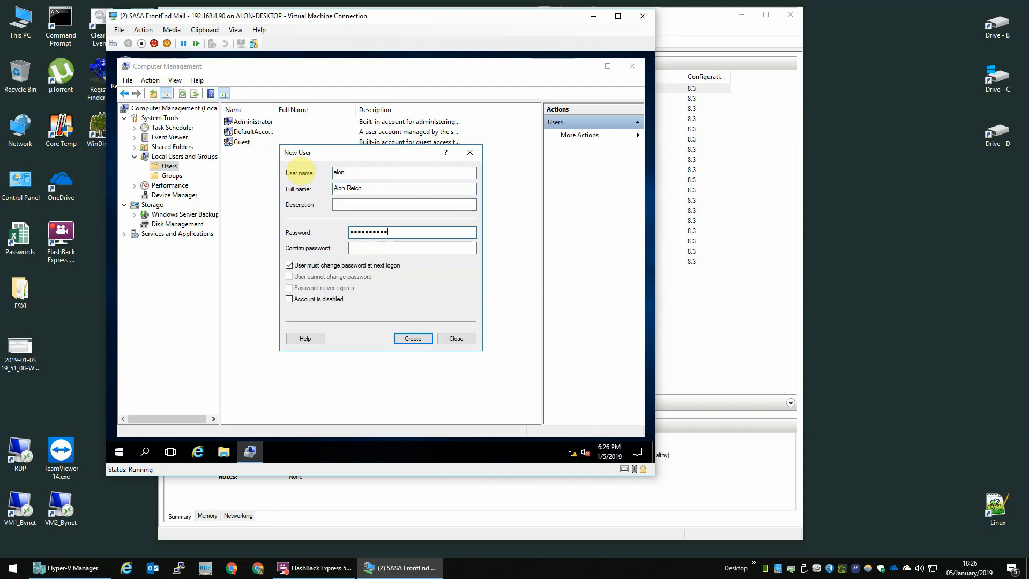
key(Tab)
text(••••••••••)
key(Tab)
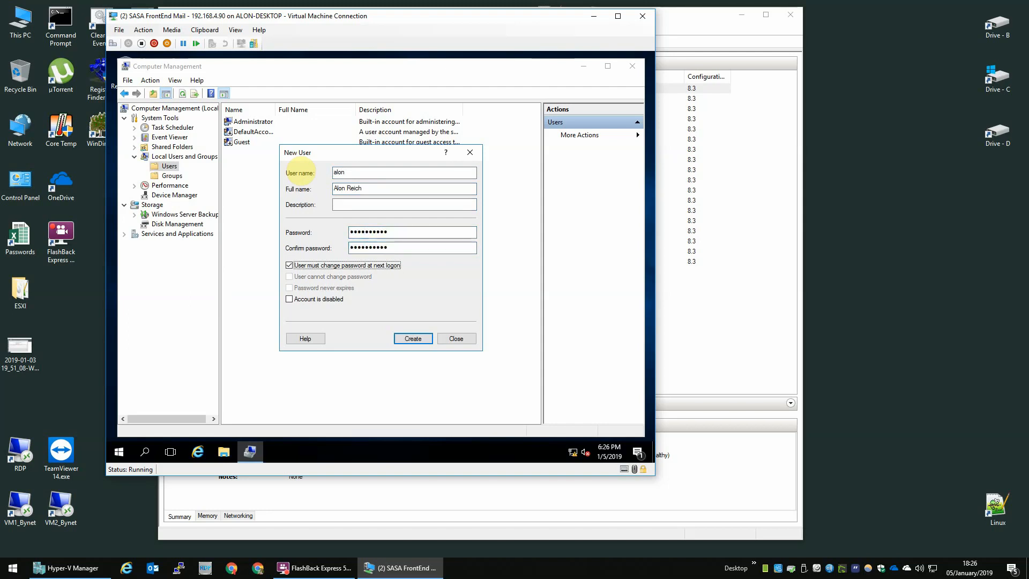
key(space)
key(Tab)
key(space)
key(Tab)
key(Return)
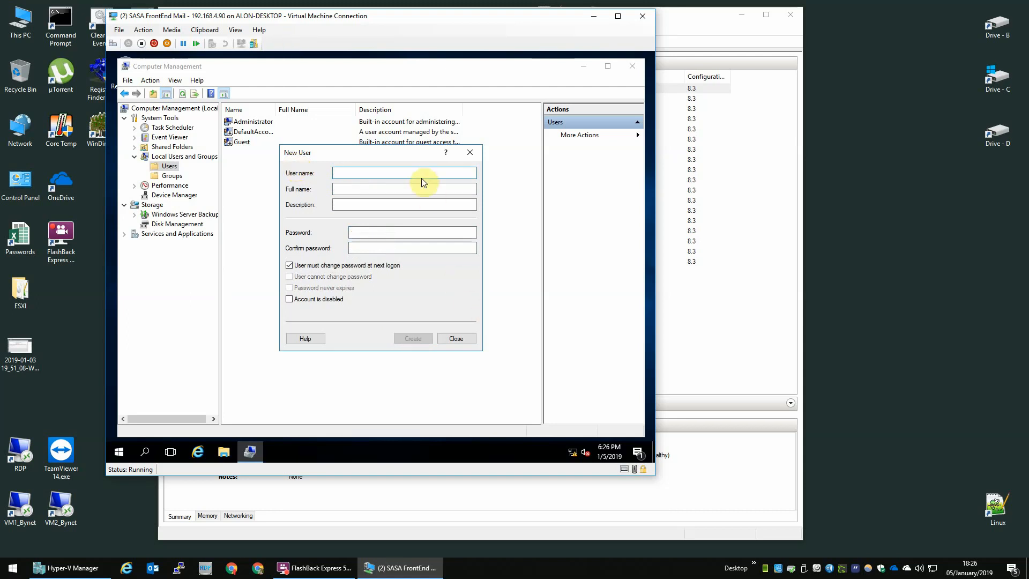
Create local user sasa with full name SASA Systems and its password.
text(sasa)
key(Tab)
text(S)
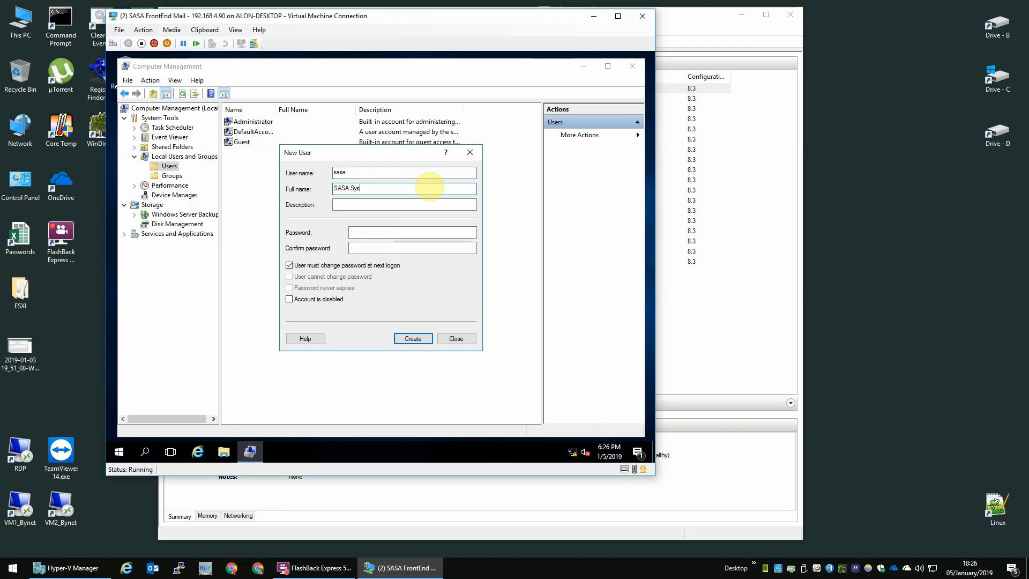
key(Tab)
key(Tab)
text(••••••••••)
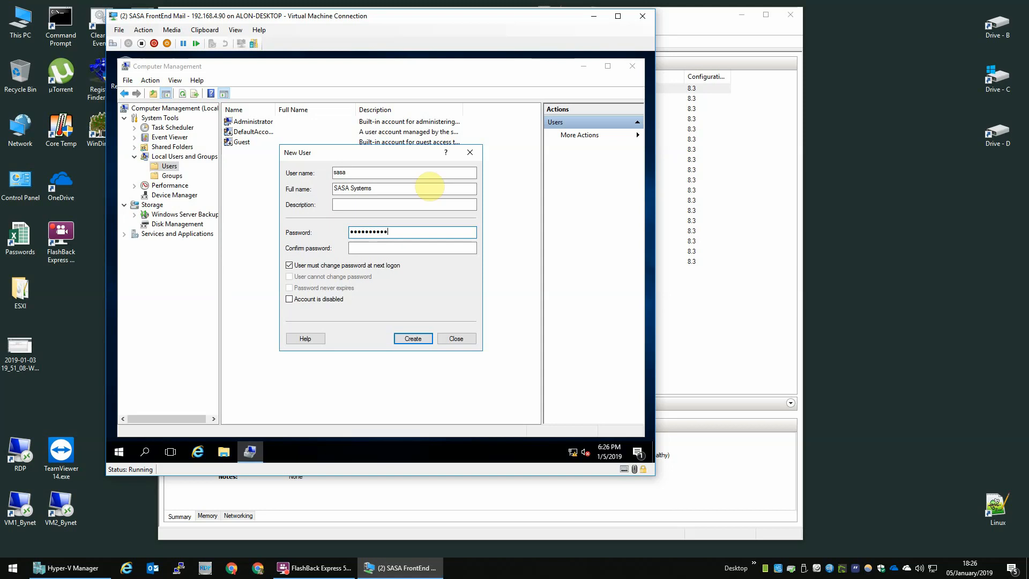
key(Tab)
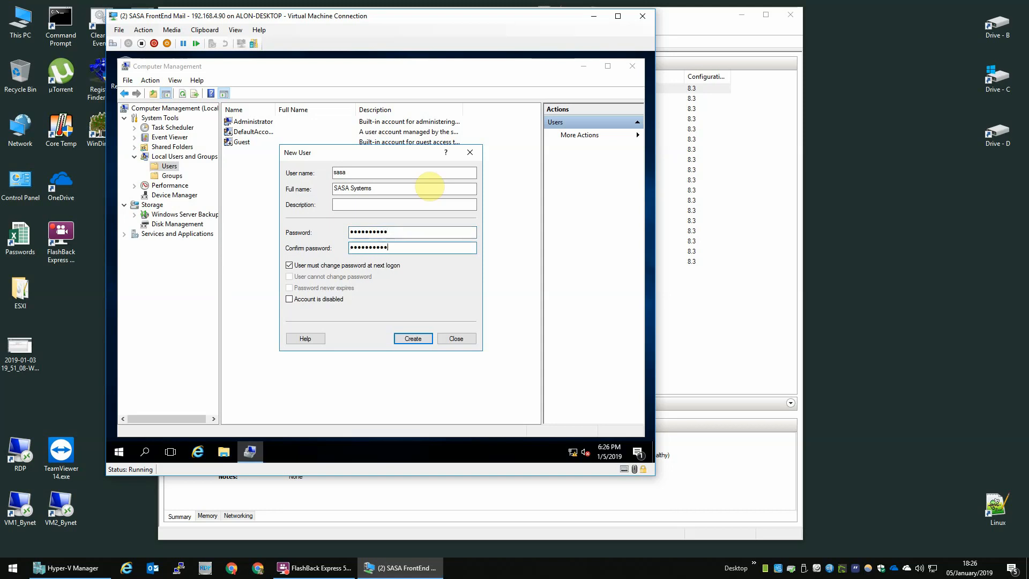
text(••••••••••)
key(Return)
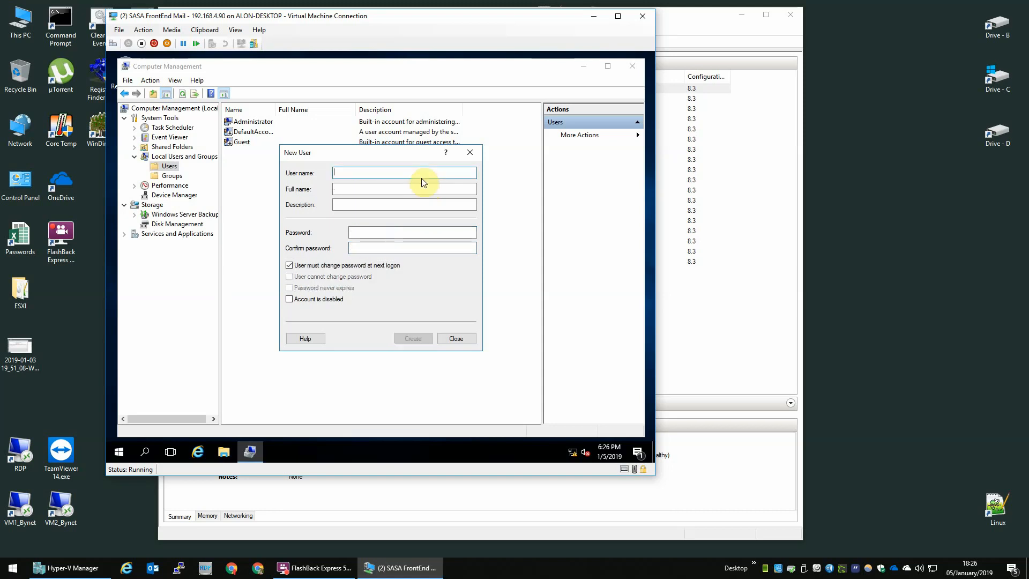
Create user scanner with full name Engines Users, then close the New User form.
text(Clie)
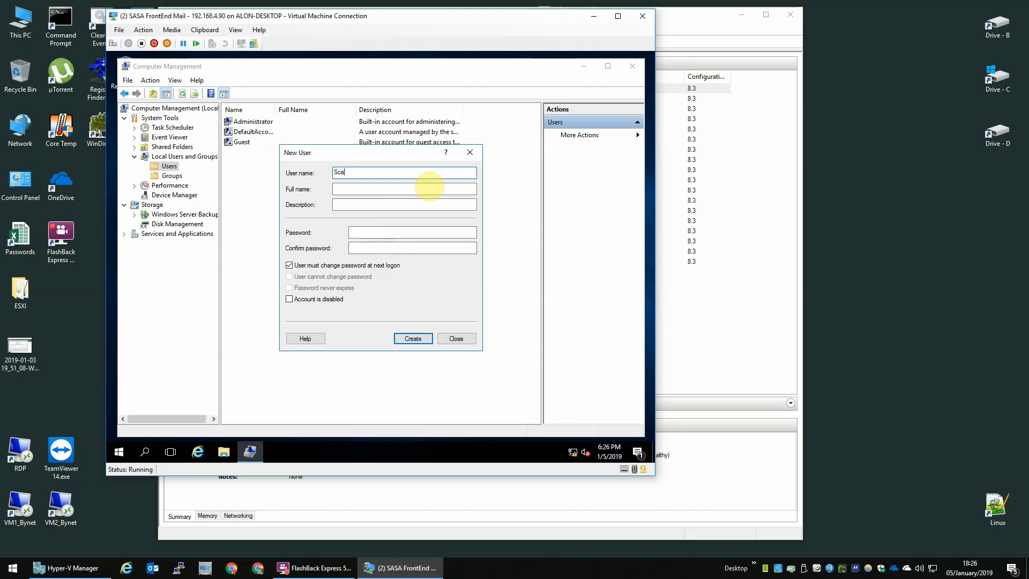
key(BackSpace)
key(BackSpace)
key(BackSpace)
key(BackSpace)
text(sca)
key(Tab)
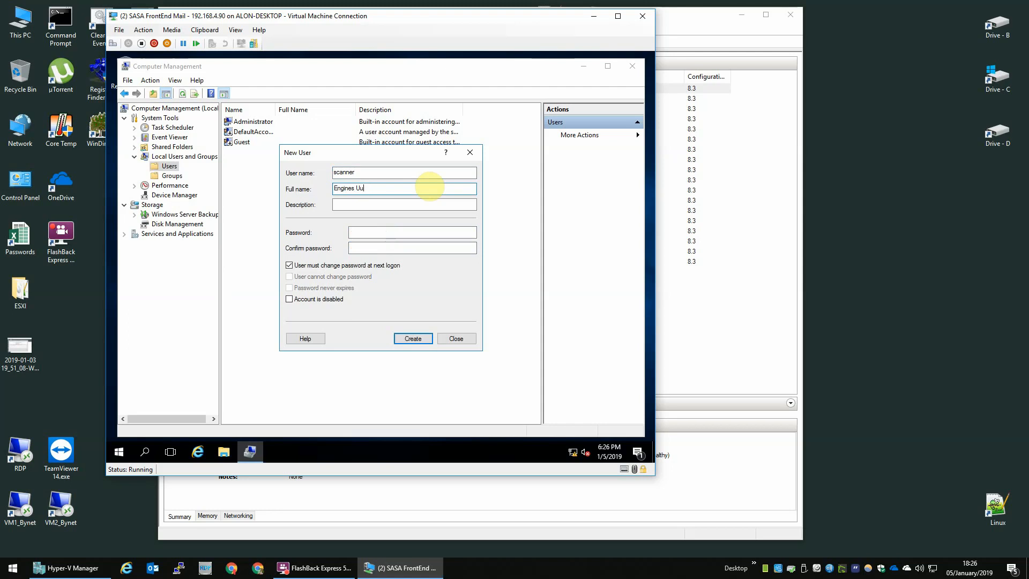
text(Engines Users)
key(Tab)
key(Tab)
text(•••)
key(Tab)
text(•••)
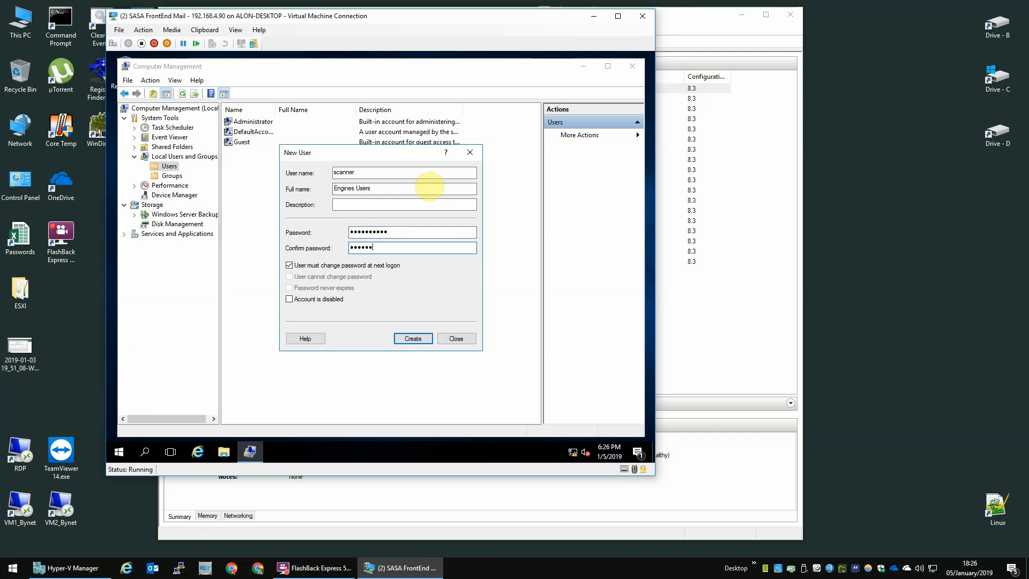
key(Return)
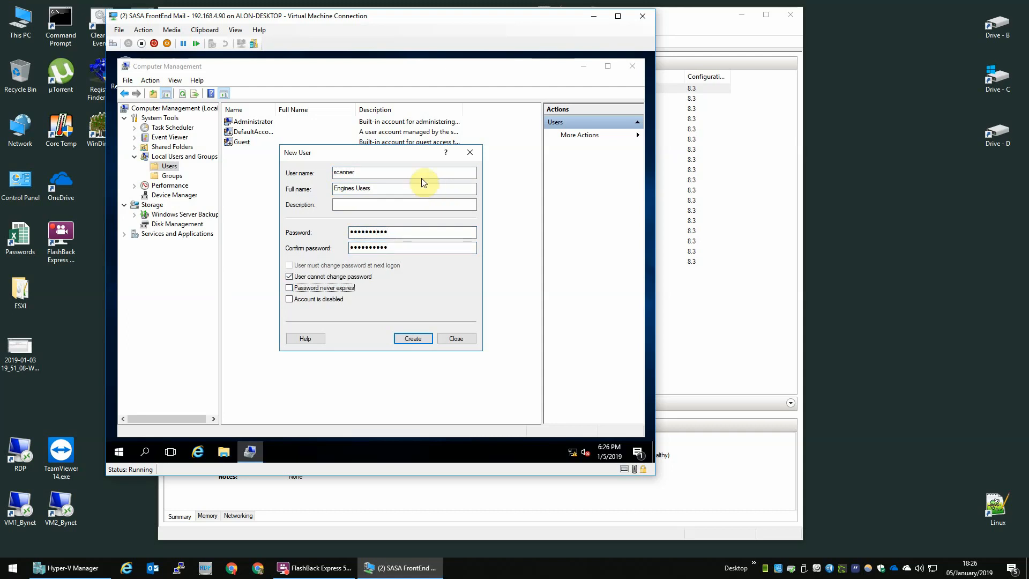
key(Escape)
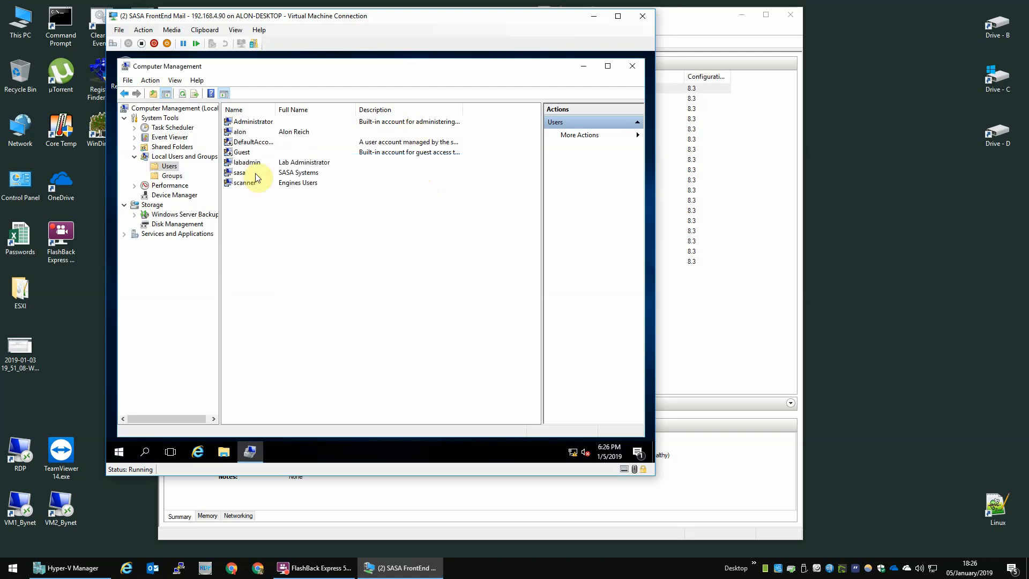
Open the Administrators group's properties and add labadmin as a member.
click(247, 123)
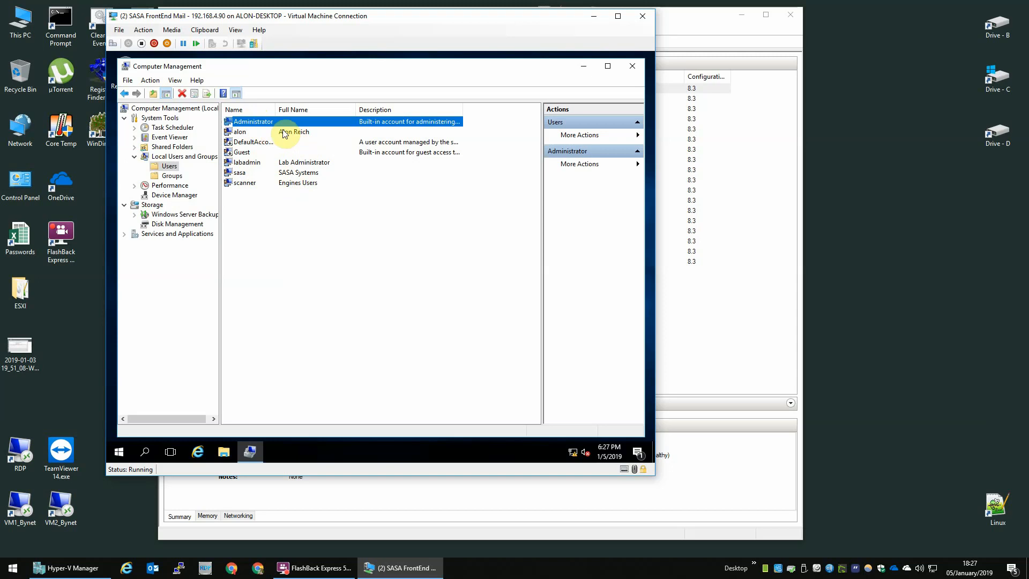
click(179, 176)
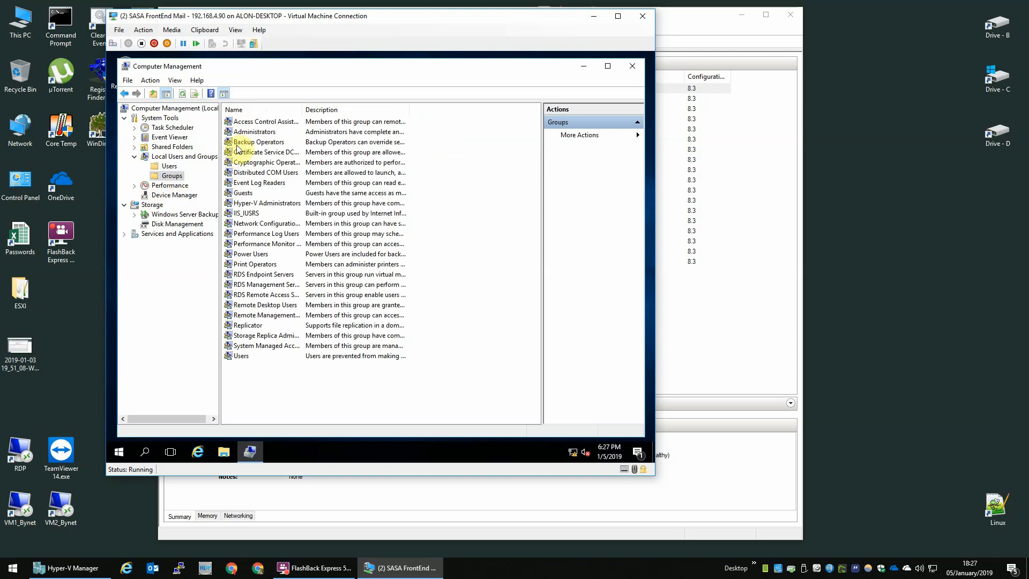
double_click(252, 132)
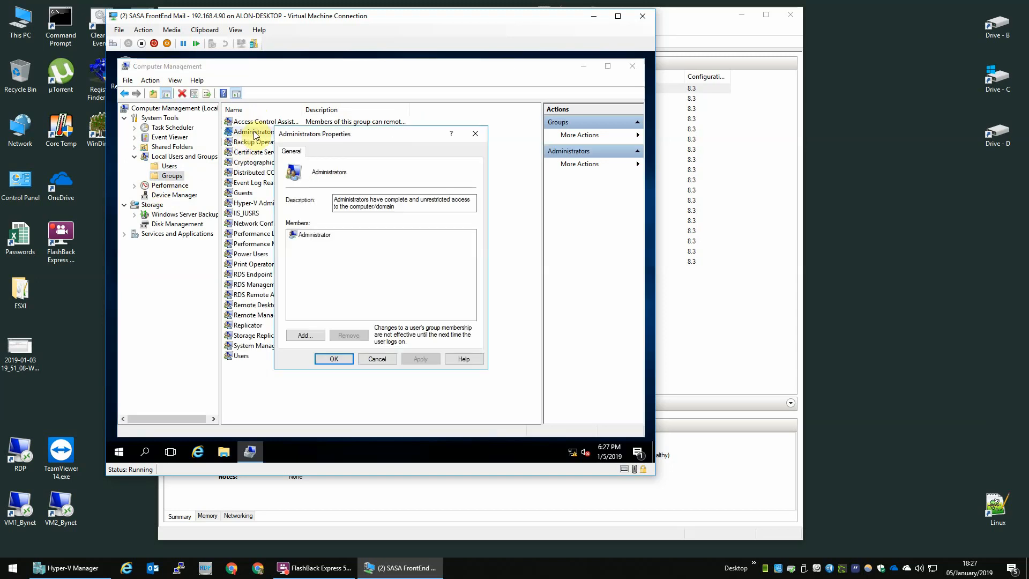
click(308, 336)
text(la)
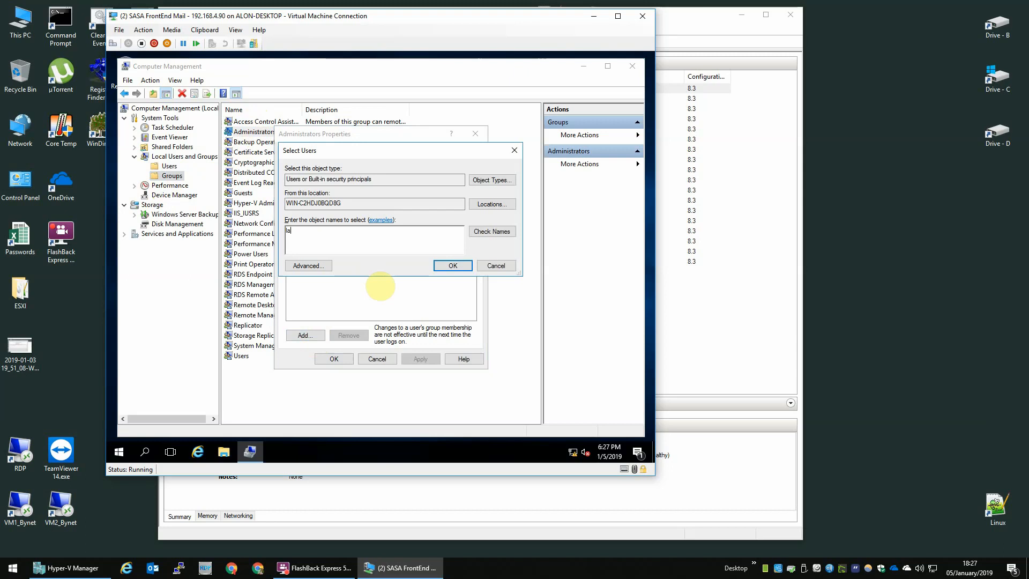
text(badmin)
key(Return)
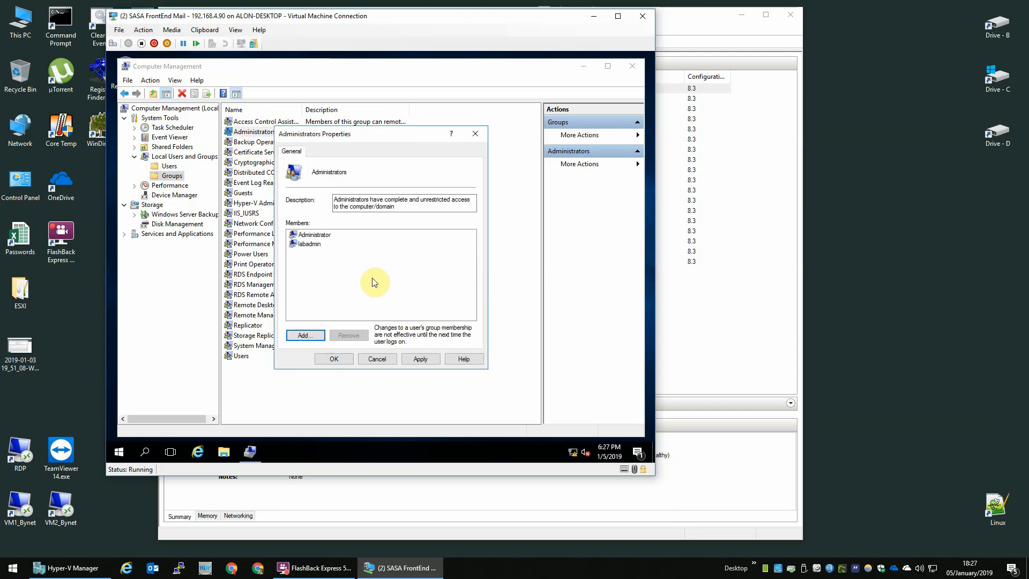
Add the personal account, sasa and scanner to Administrators and save the membership.
click(305, 336)
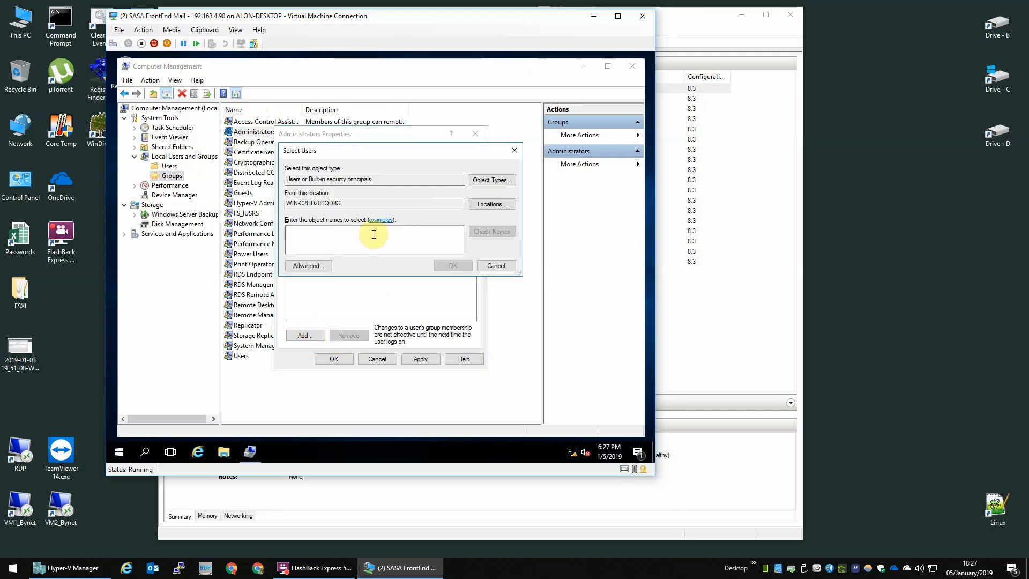
text(alon)
key(Return)
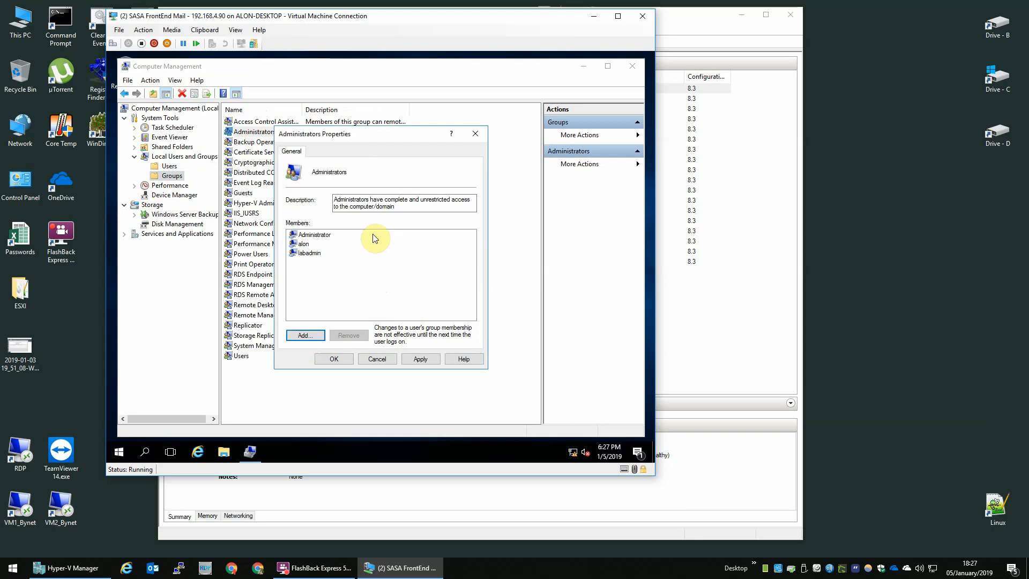
click(308, 336)
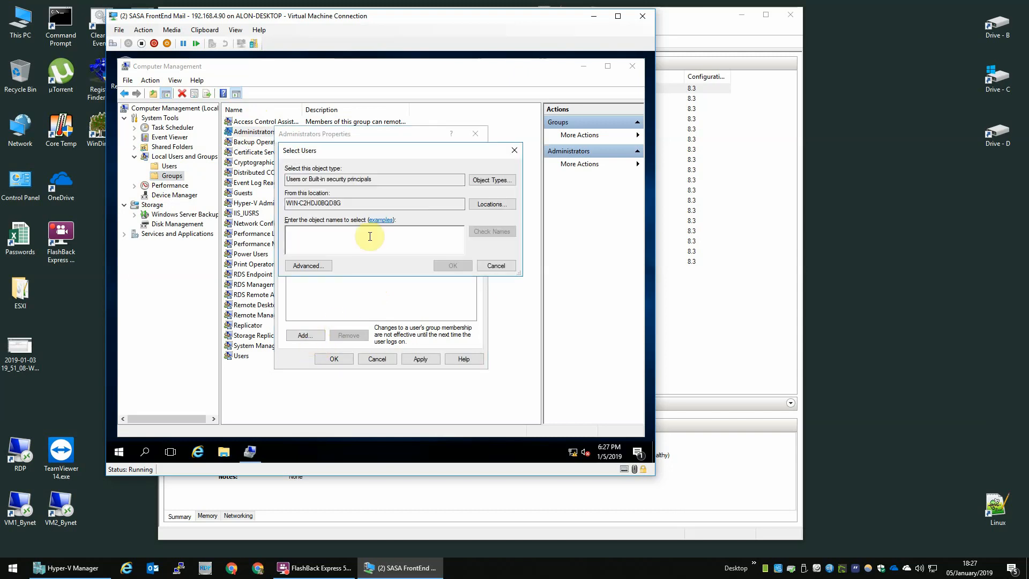
text(sasa)
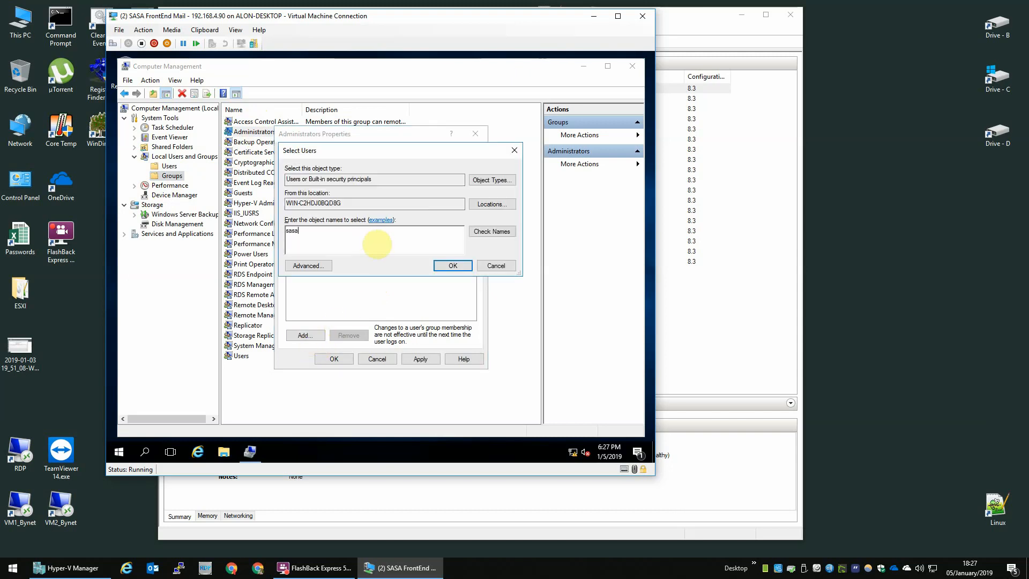
key(Return)
click(309, 334)
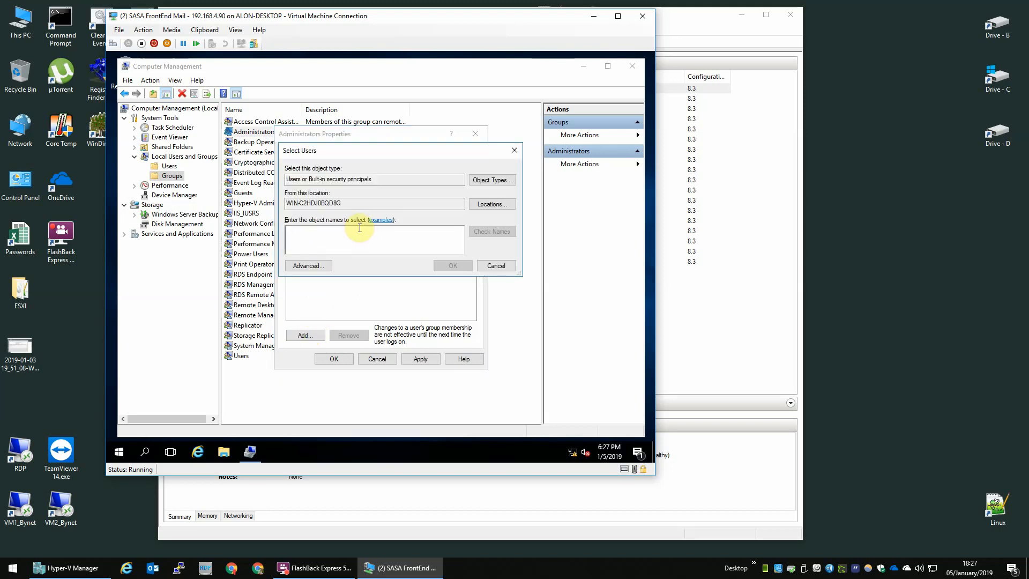
text(sc)
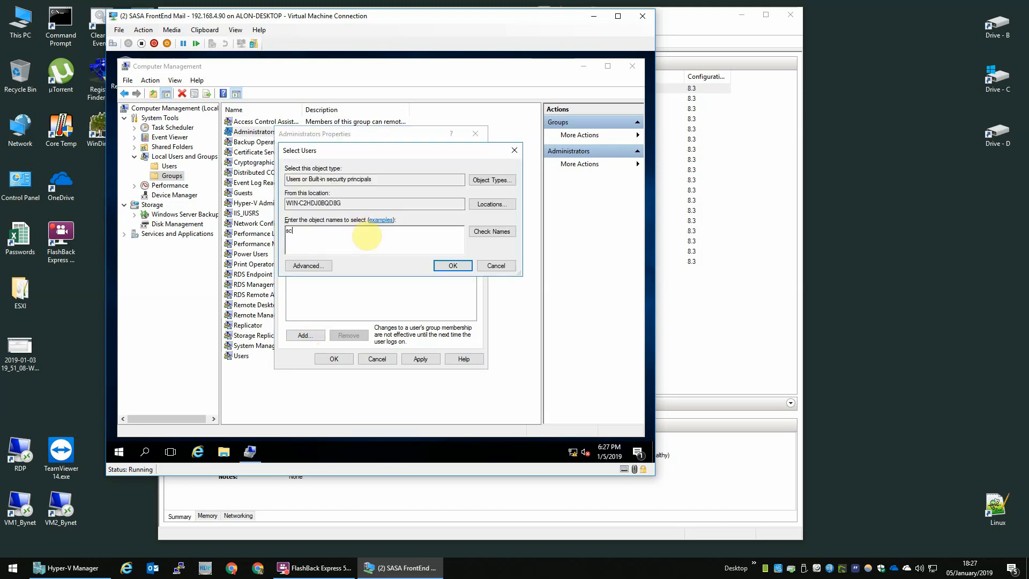
text(anner)
key(Return)
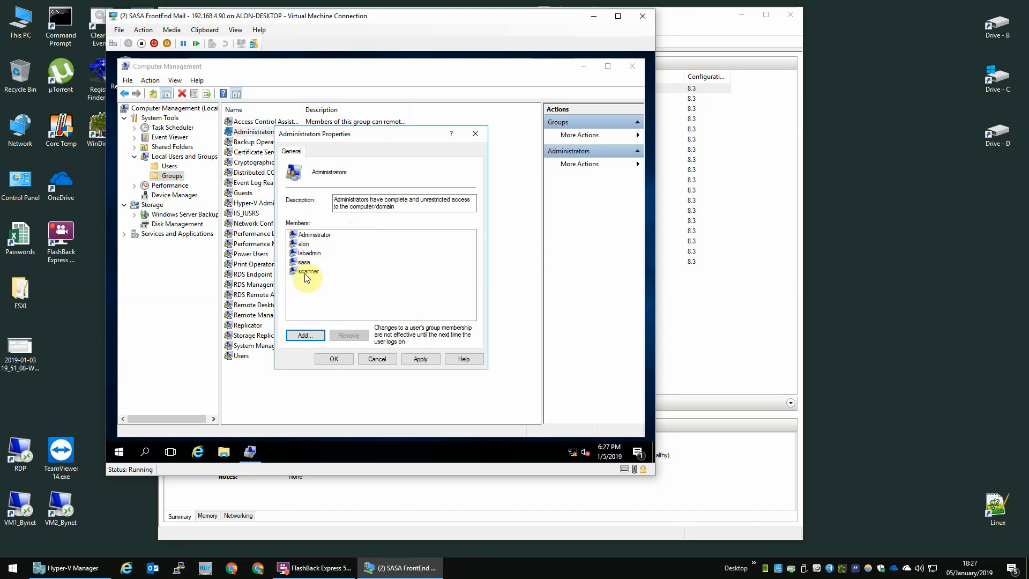
click(336, 358)
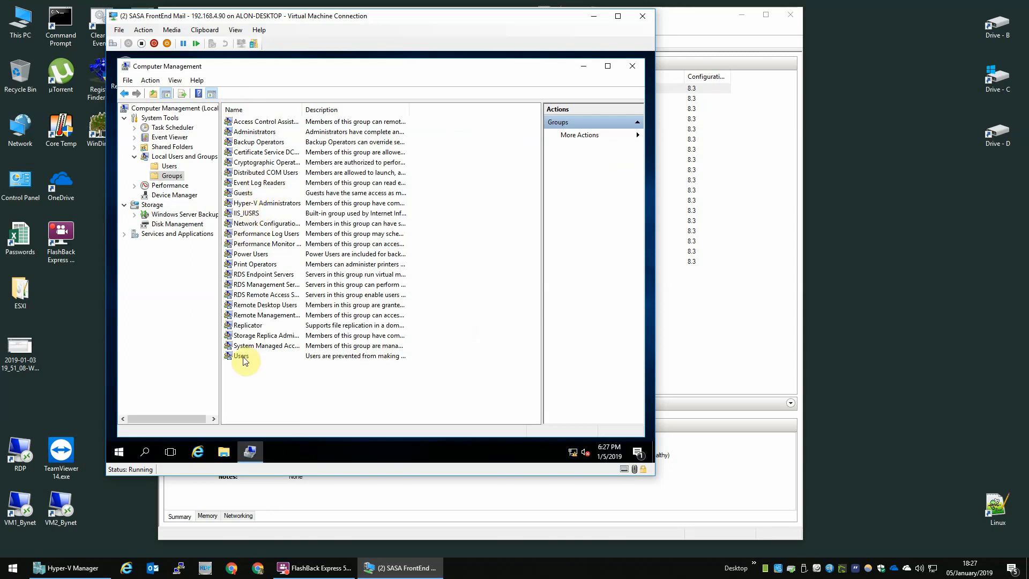
Remove labadmin, the personal account, scanner and sasa from the Users group.
double_click(242, 356)
click(309, 244)
click(348, 336)
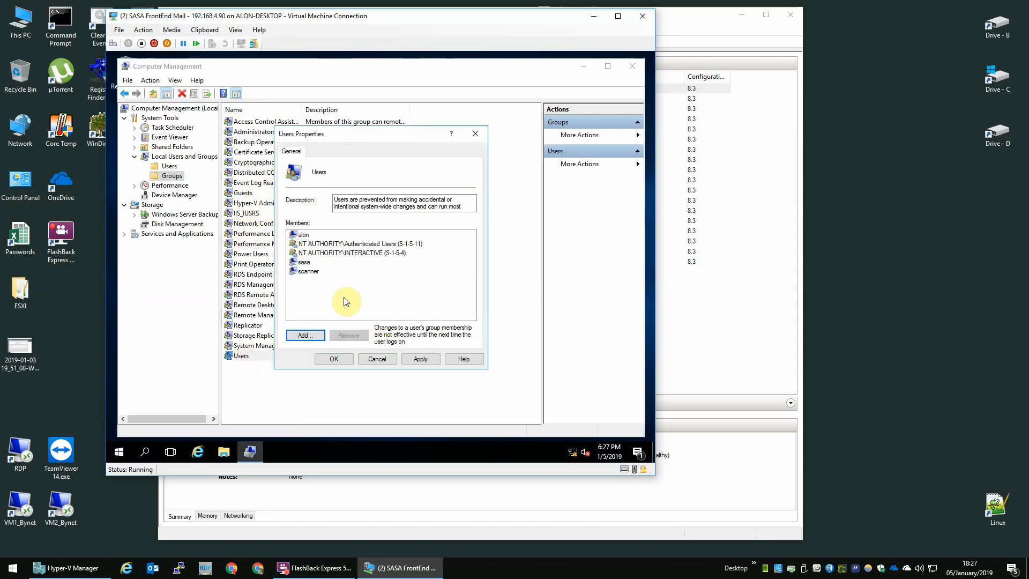
click(309, 236)
click(348, 335)
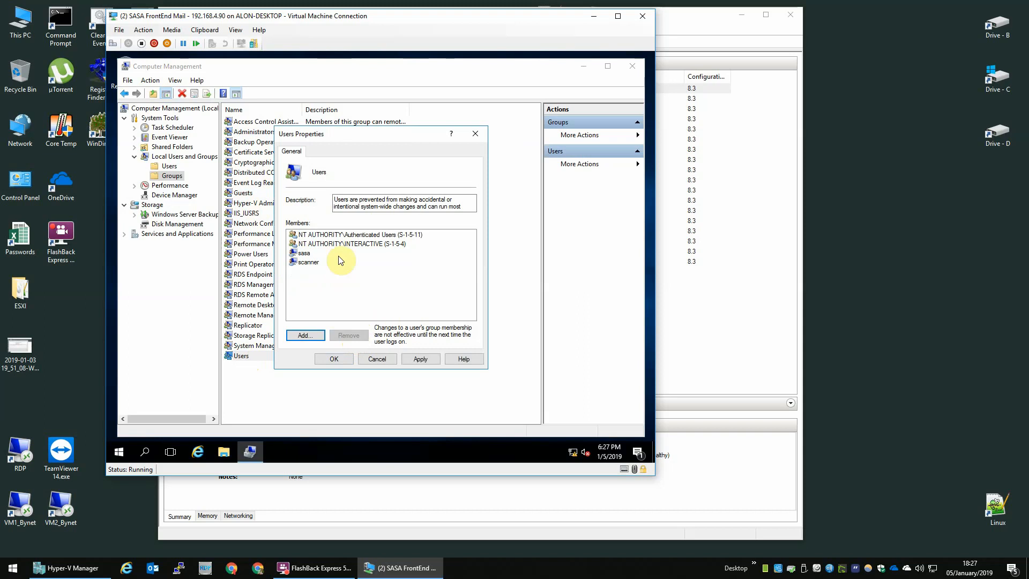
click(309, 262)
click(349, 335)
click(305, 253)
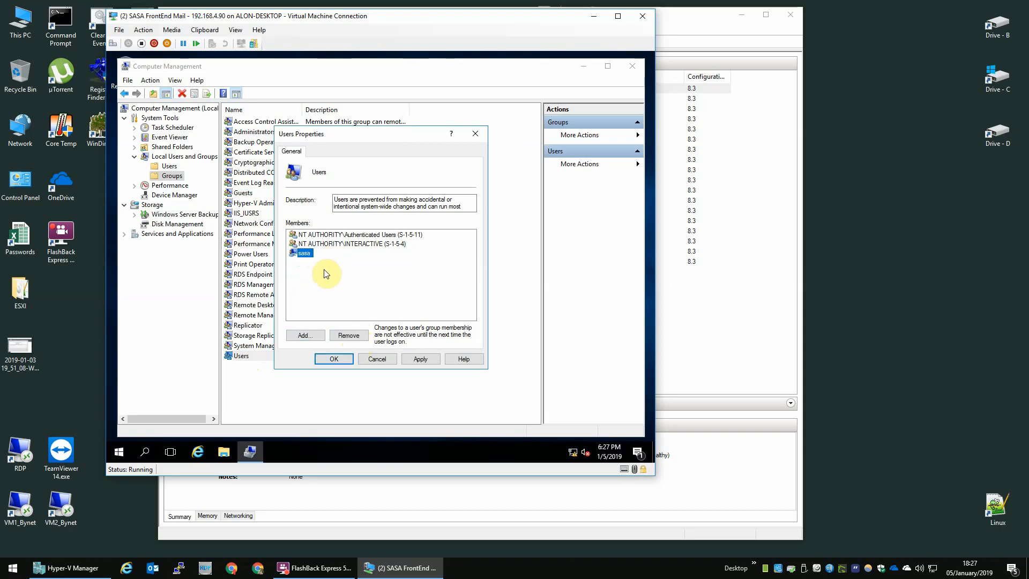
click(349, 335)
click(334, 359)
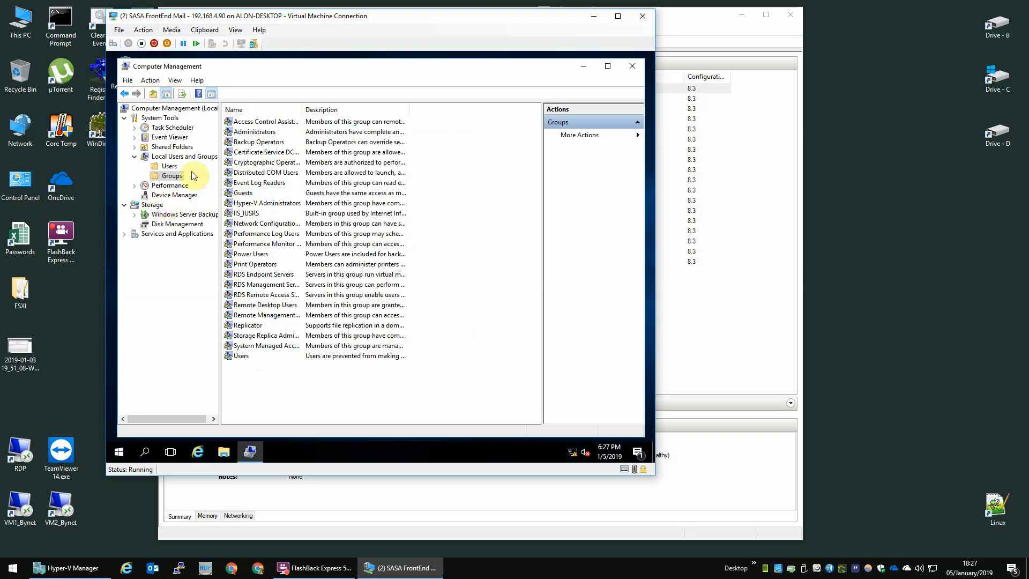
Open an elevated Command Prompt from the Start quick-access menu.
click(169, 167)
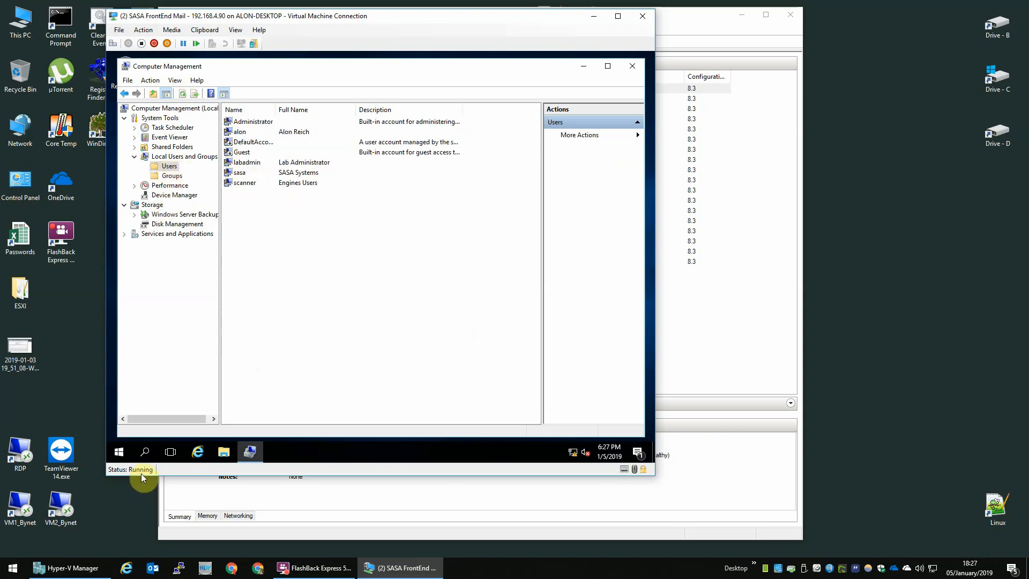
right_click(119, 452)
key(a)
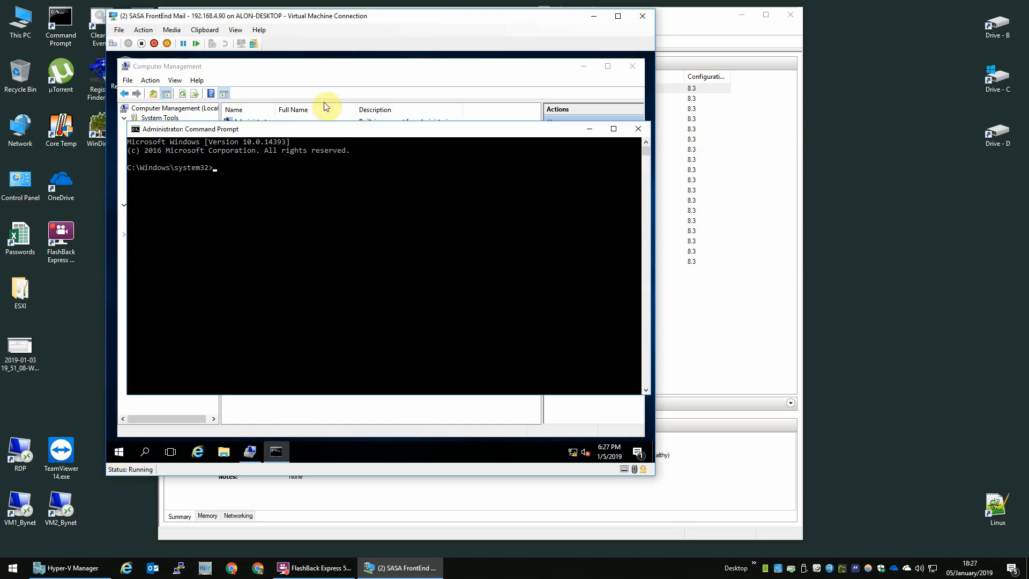
click(591, 128)
Disable the built-in Administrator account via its properties.
click(253, 123)
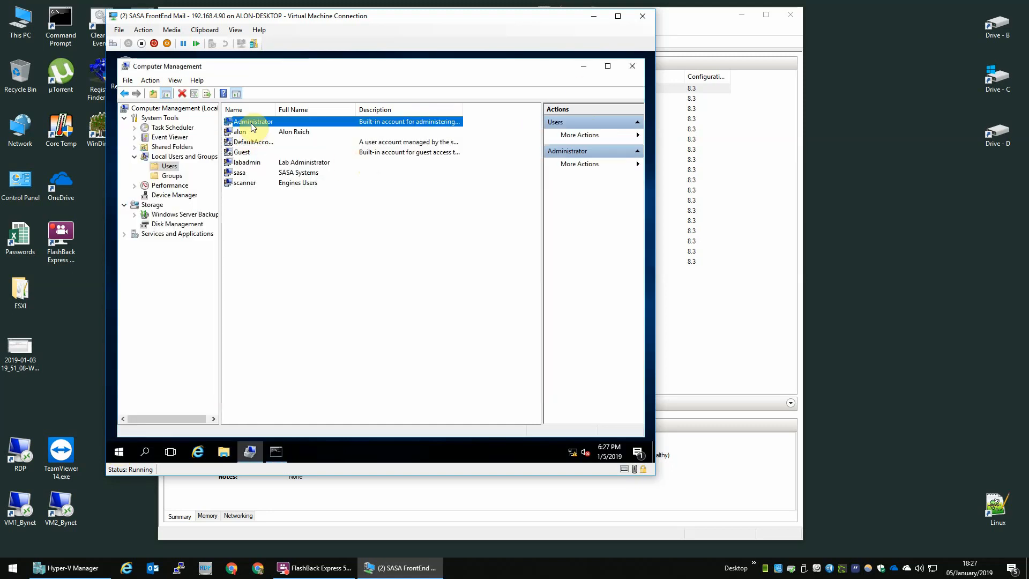
right_click(252, 122)
click(285, 189)
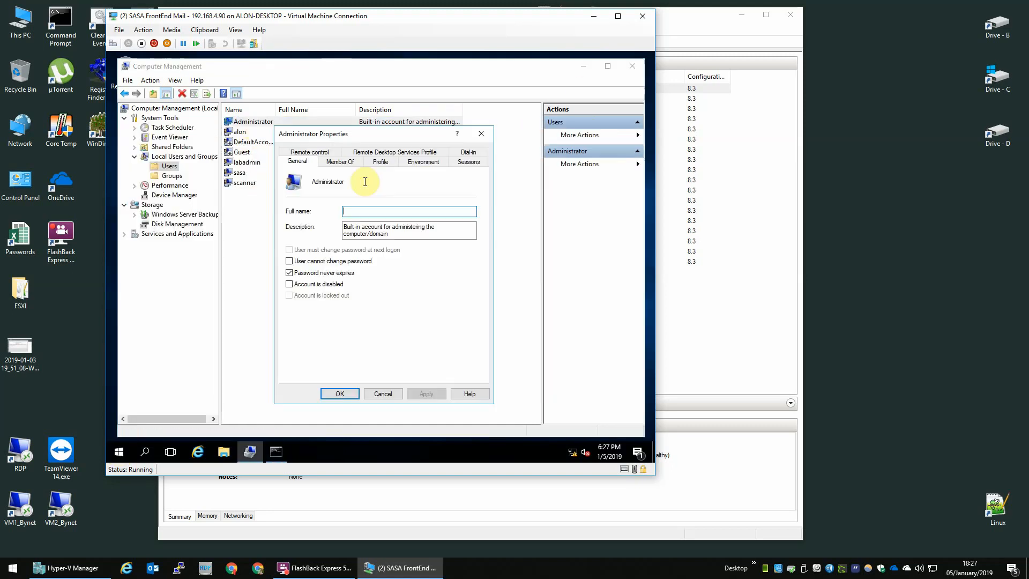
click(324, 284)
click(427, 393)
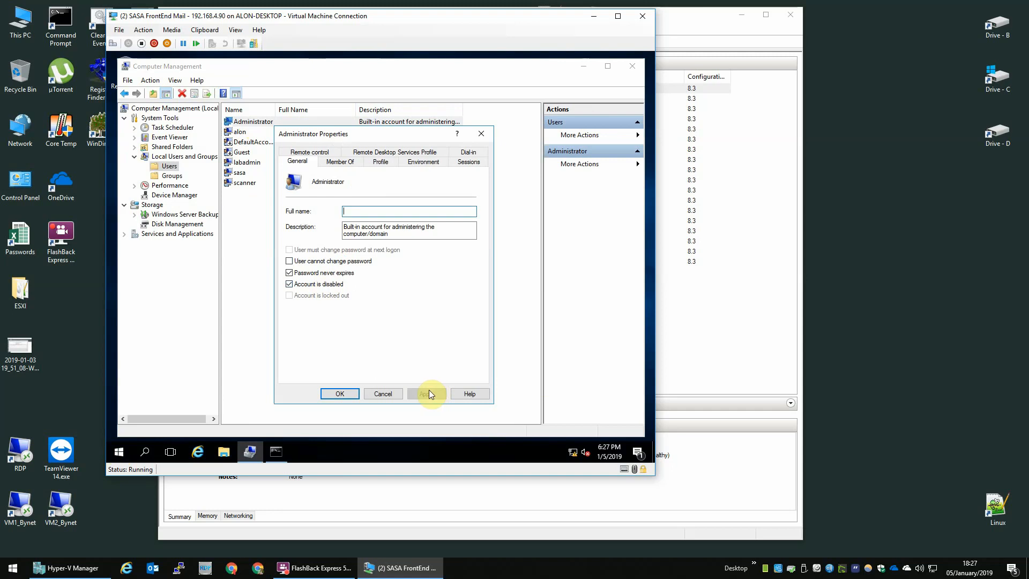
click(345, 394)
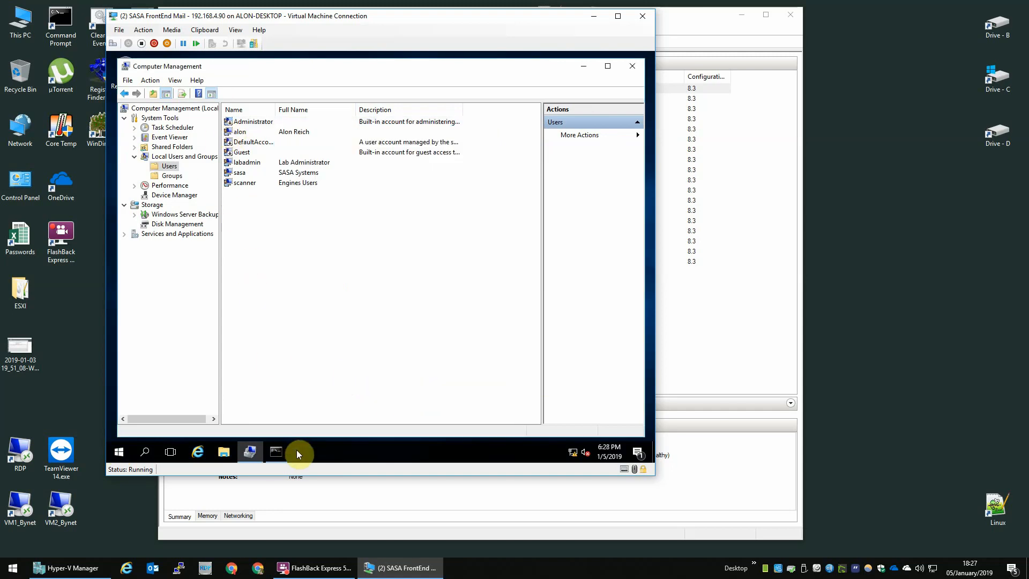
click(276, 452)
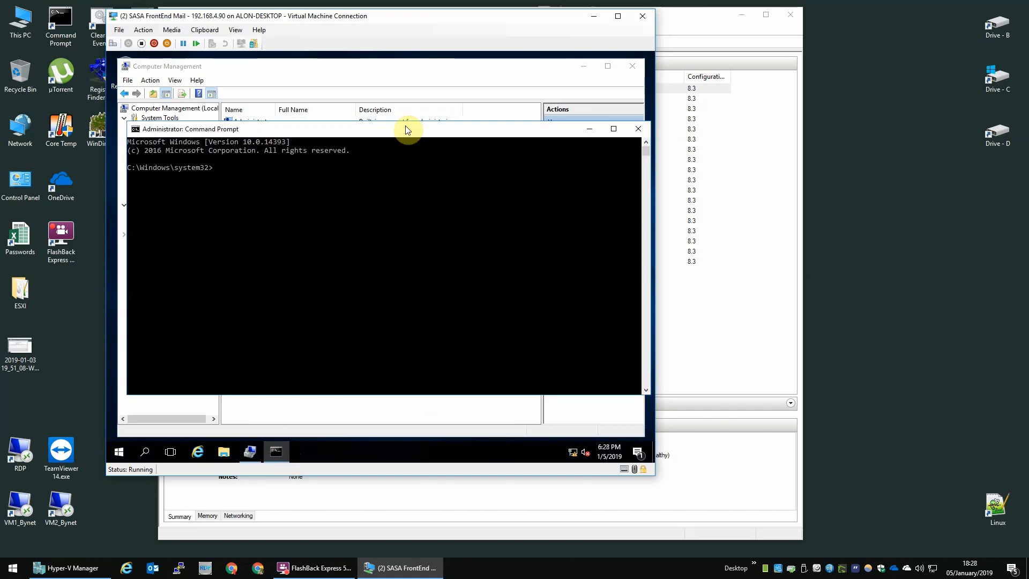
Restart the VM with shutdown /r /t 0 and reconnect at 1440 by 900 resolution.
text(shutdown /r /)
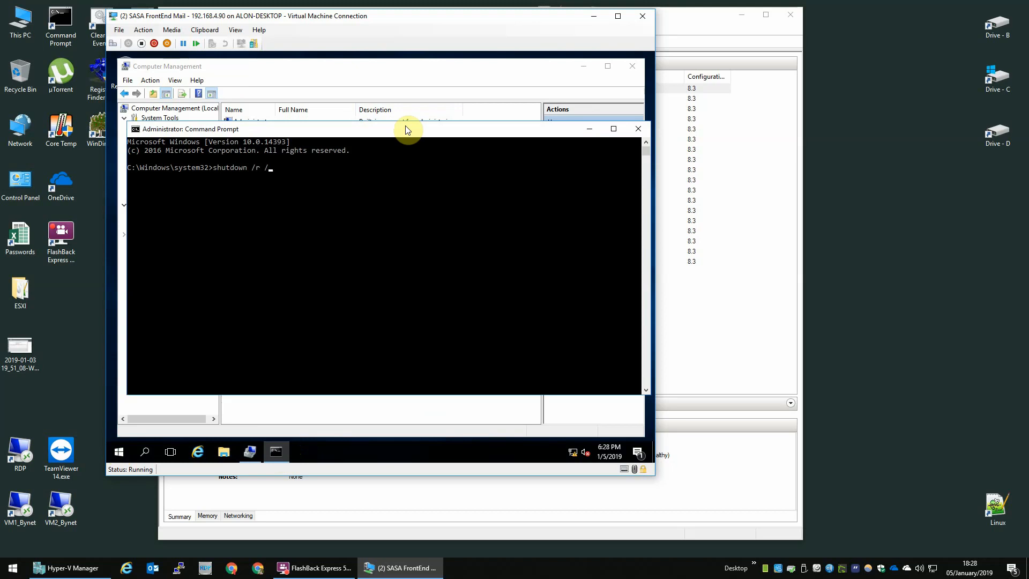
text(t 0)
key(Return)
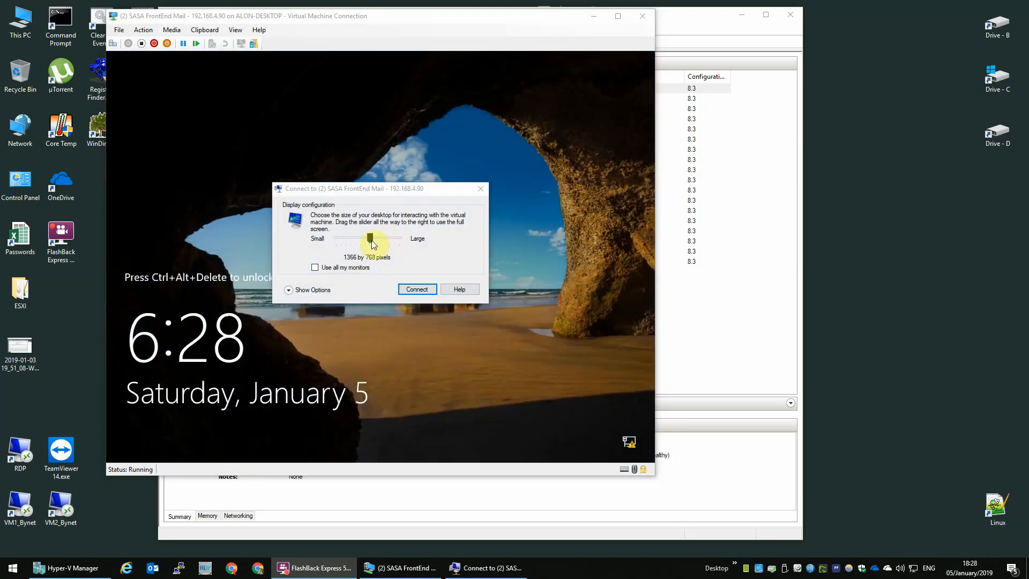
drag(374, 244, 378, 241)
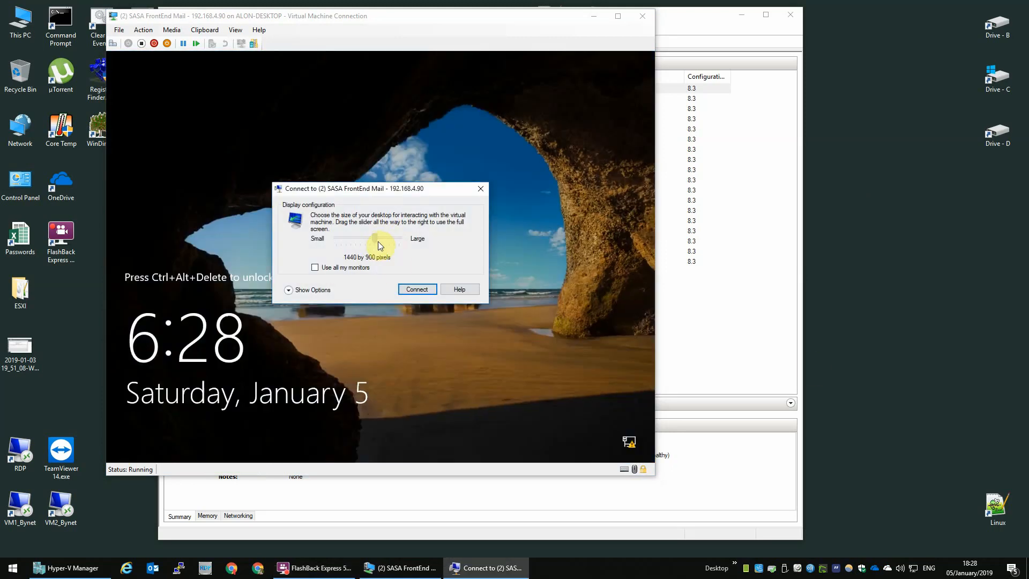
click(327, 290)
click(410, 341)
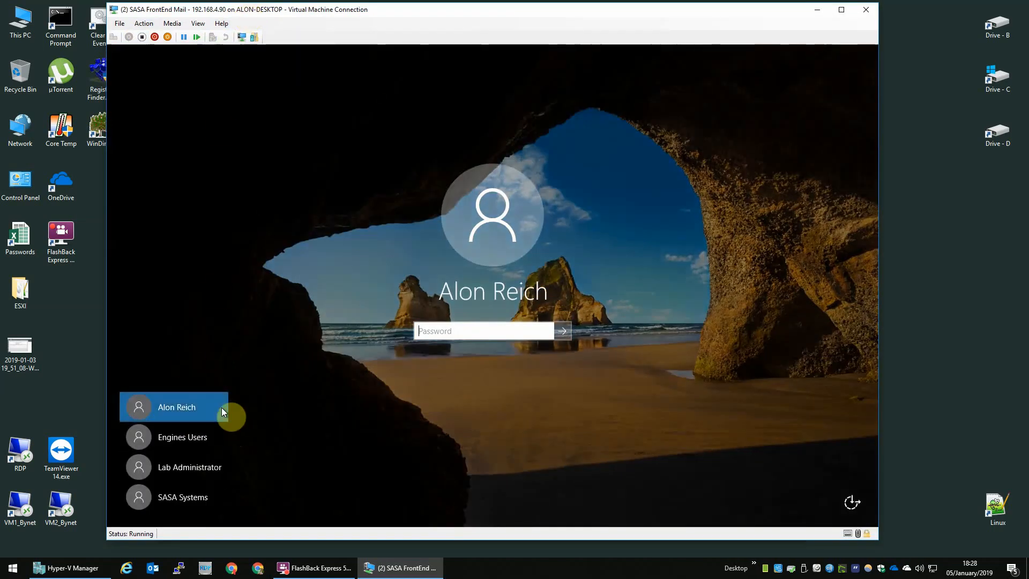
Sign in as Lab Administrator with the account password.
click(178, 468)
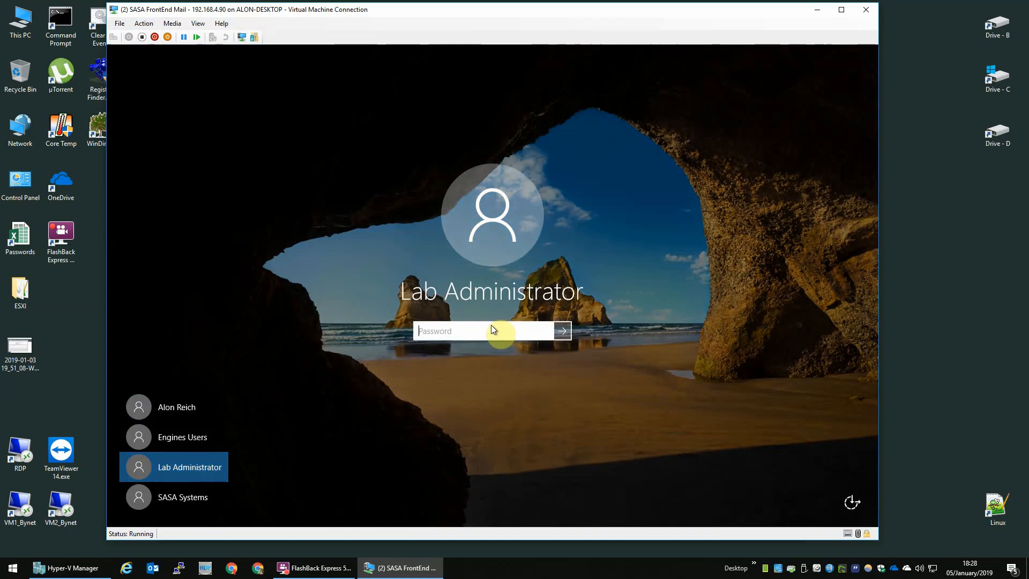
text(•••••••)
key(BackSpace)
key(BackSpace)
key(BackSpace)
key(BackSpace)
key(BackSpace)
key(BackSpace)
key(BackSpace)
text(••••••••)
key(Return)
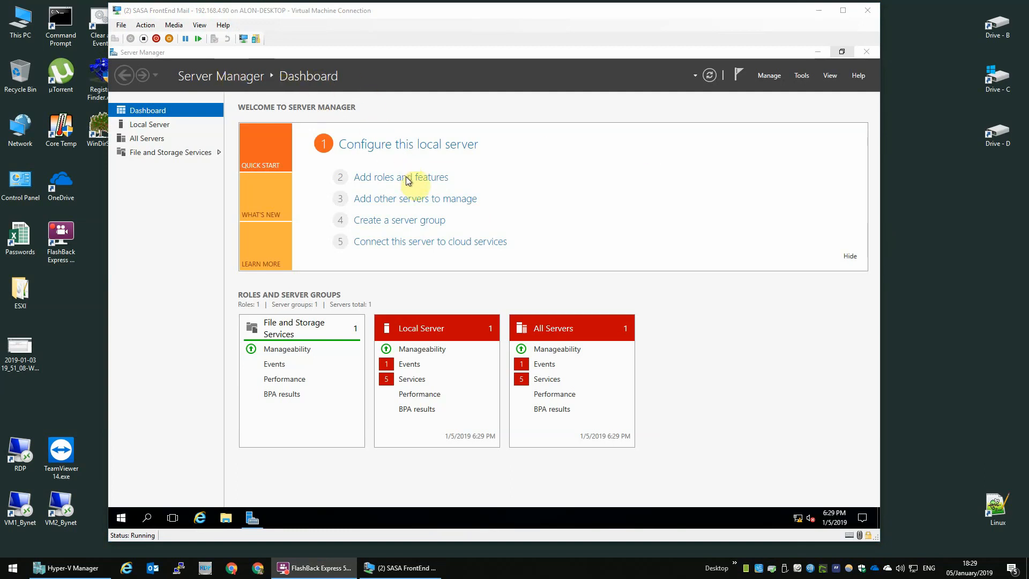
Start Add Roles and Features, skipping the intro and defaults to reach the Features page.
click(571, 178)
click(418, 183)
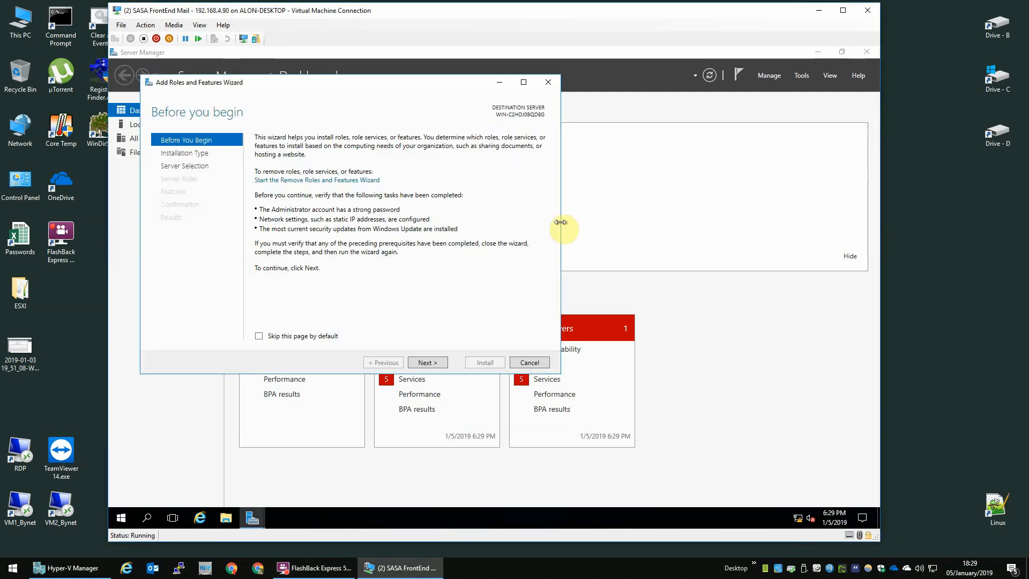
click(310, 337)
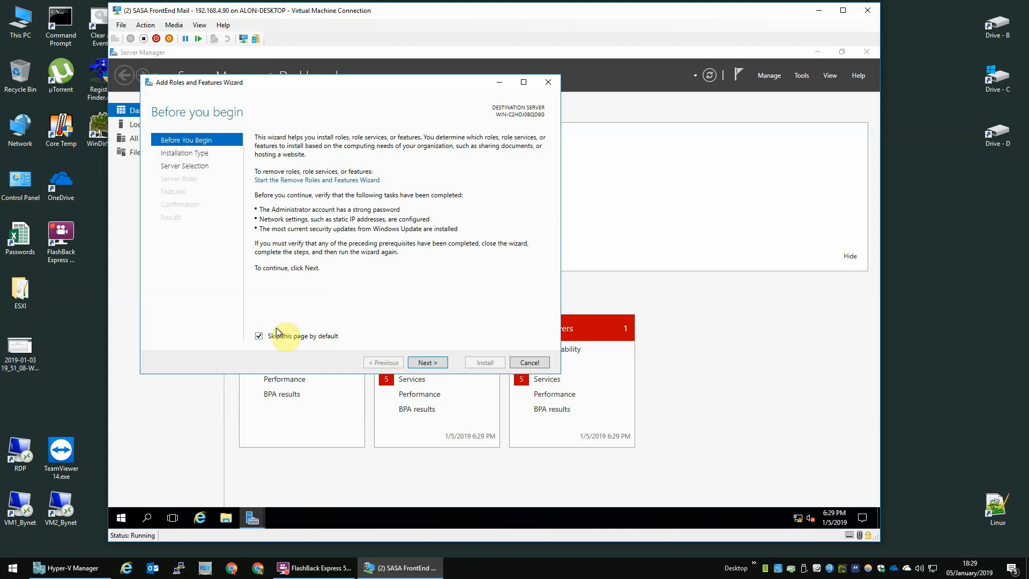
click(426, 362)
click(427, 363)
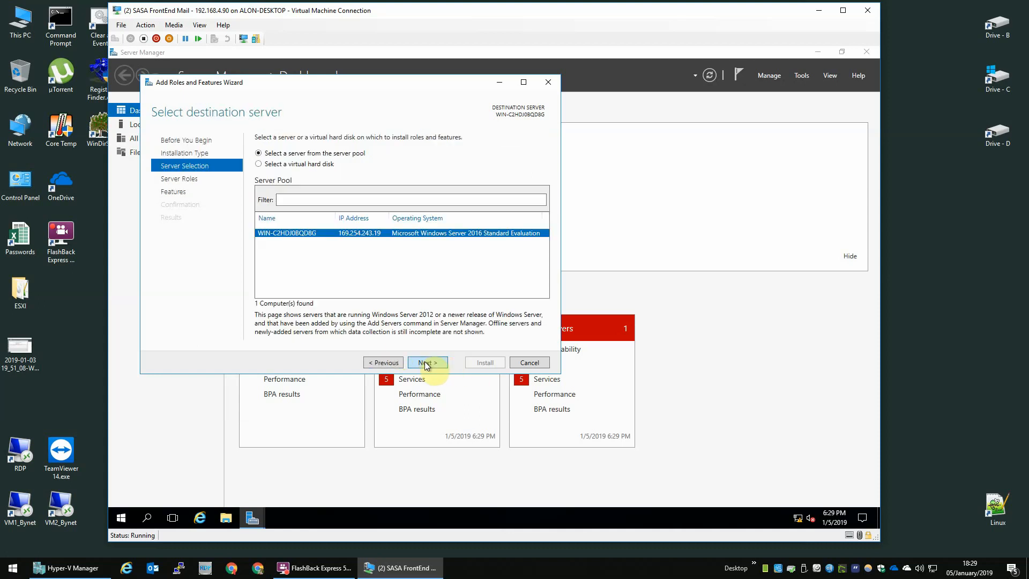
click(427, 363)
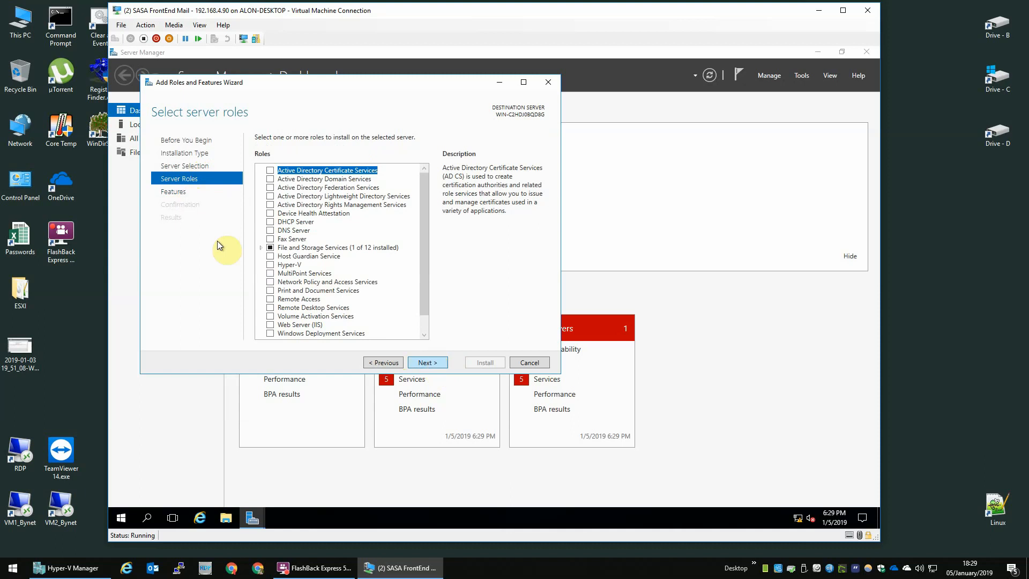
click(168, 192)
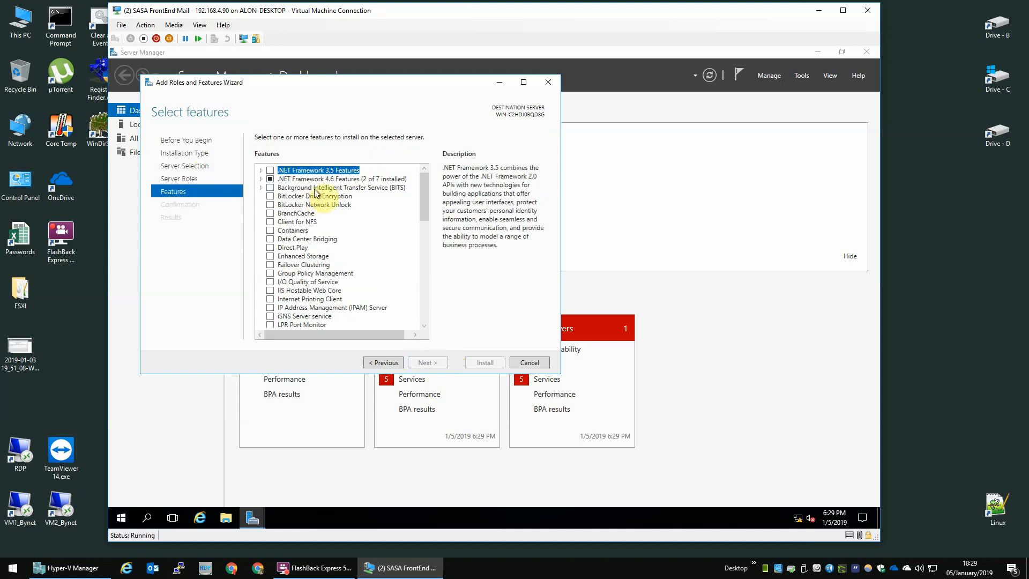
Select .NET Framework 3.5, Message Queuing and Telnet Client and install them.
click(270, 170)
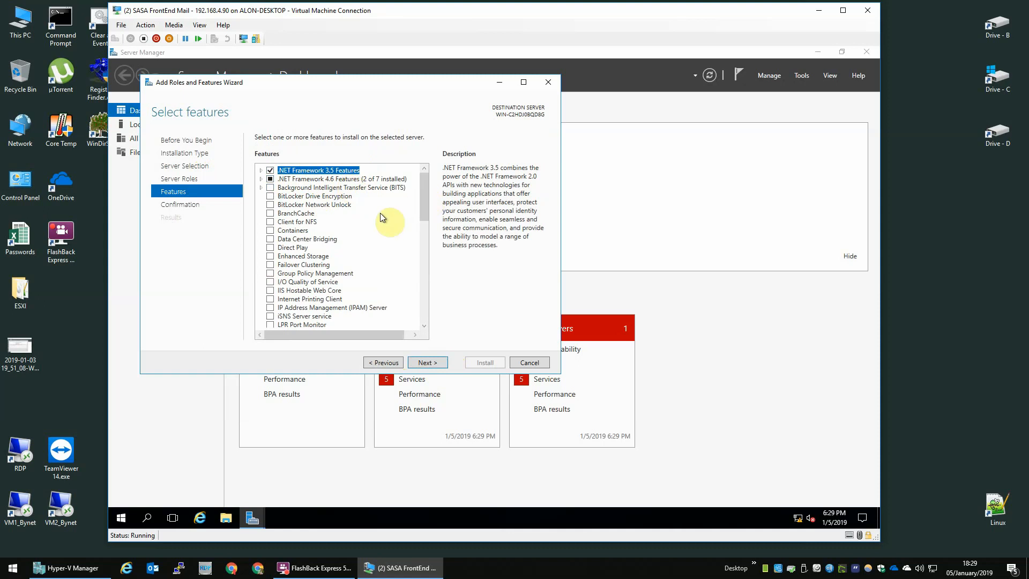
scroll(374, 215, down, 7)
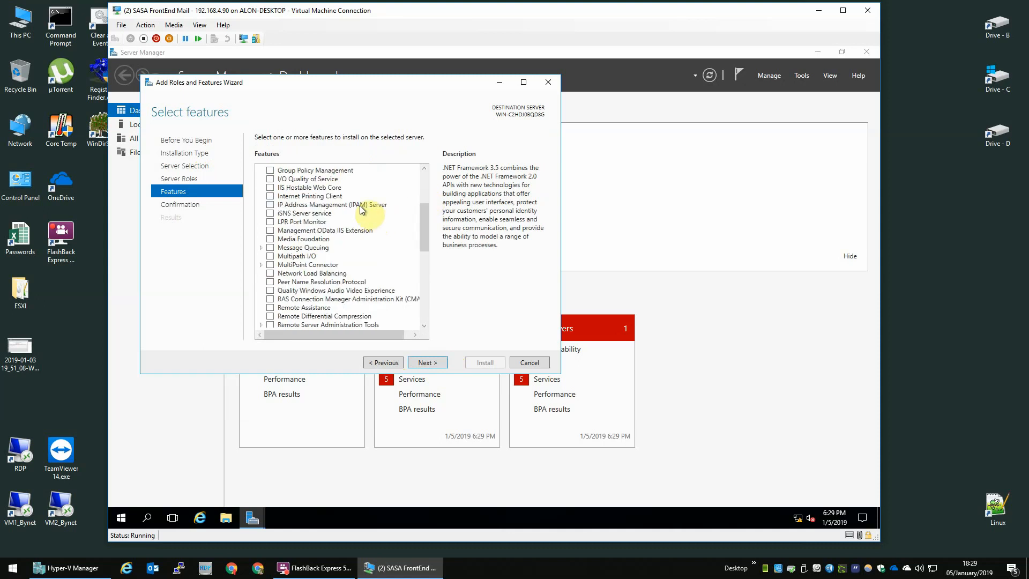
click(305, 266)
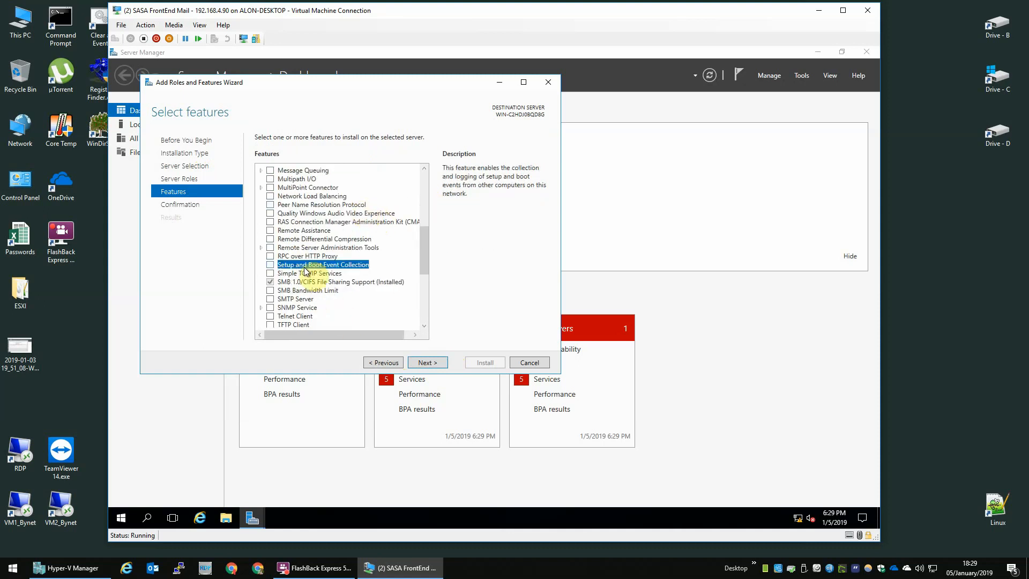
click(273, 171)
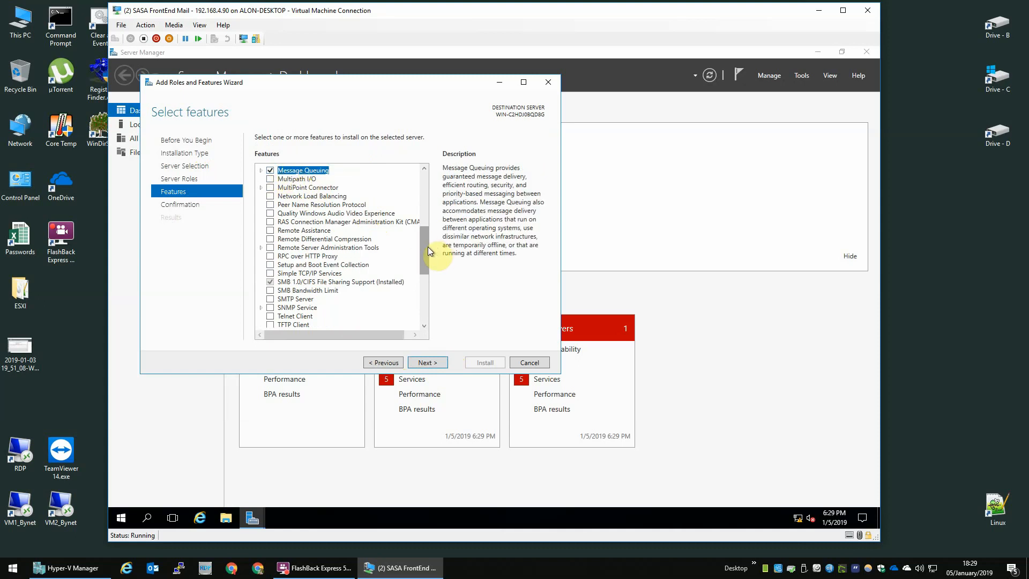
click(271, 317)
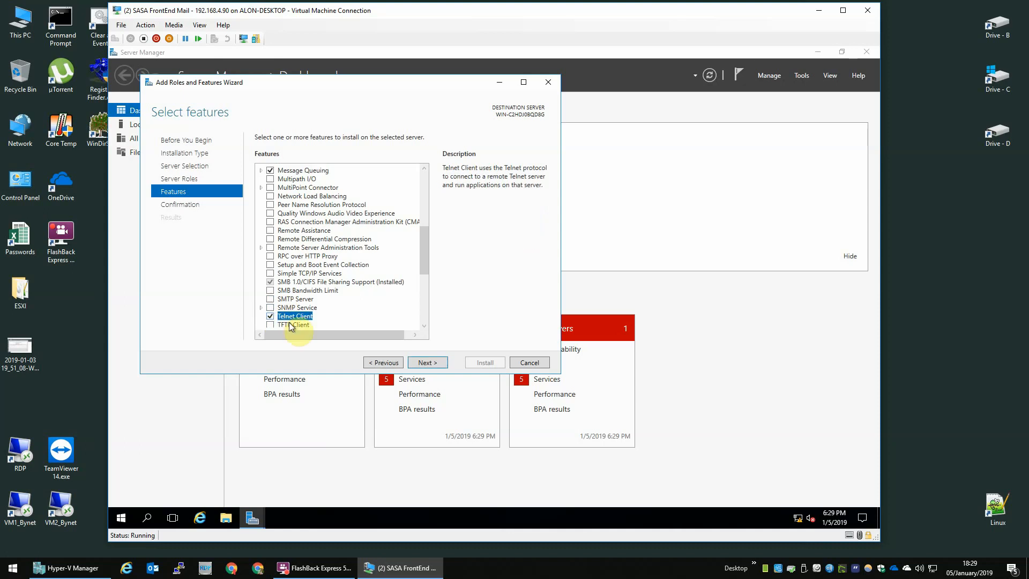
click(438, 363)
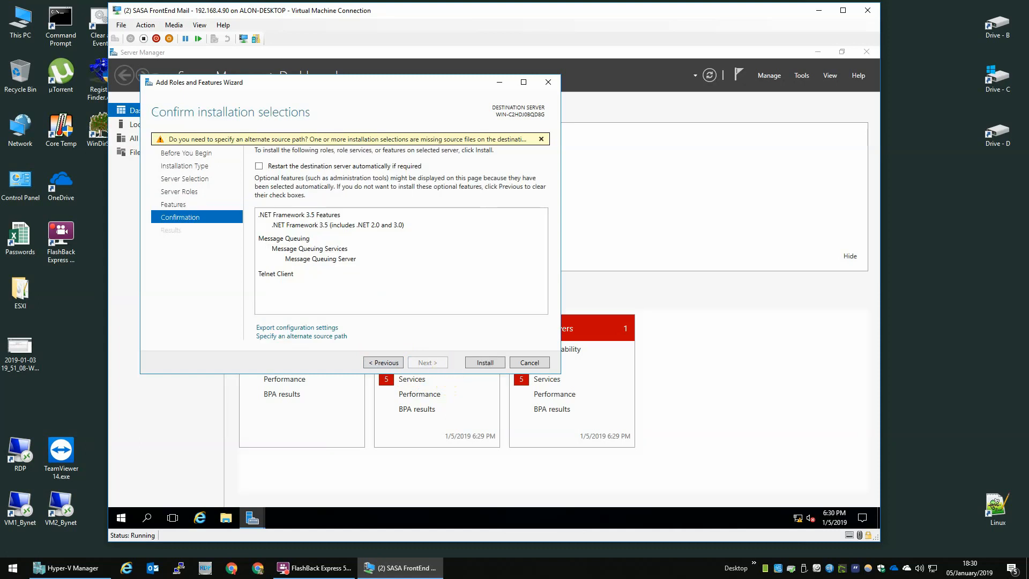
click(485, 362)
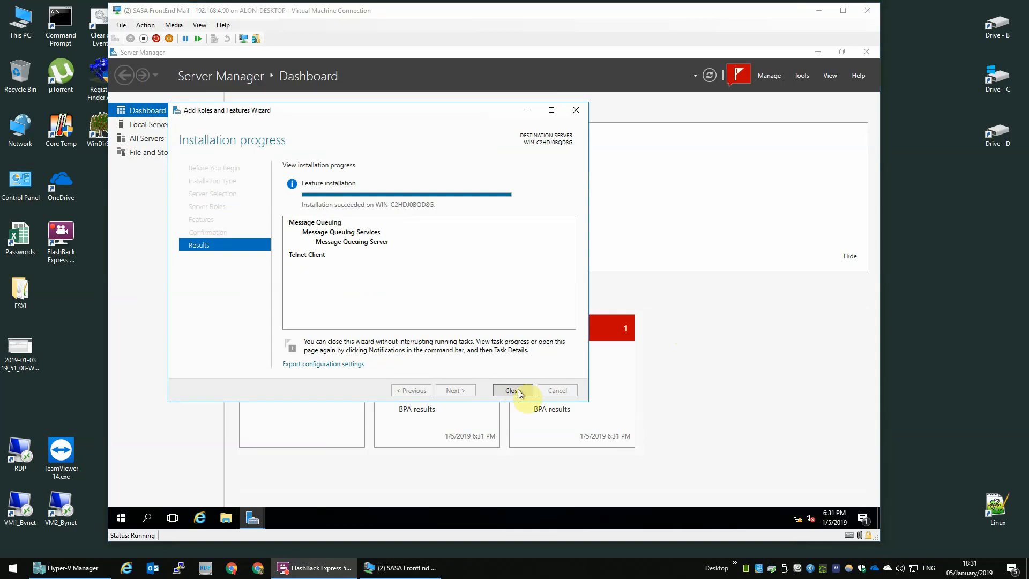
click(512, 390)
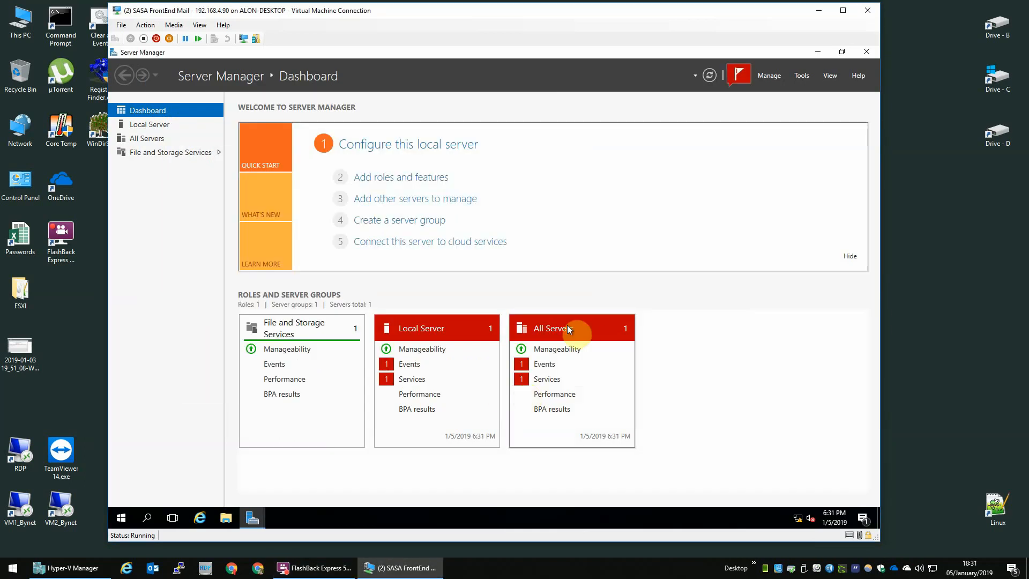
Set Server Manager's refresh period to 1 minute and stop it starting at logon.
click(775, 79)
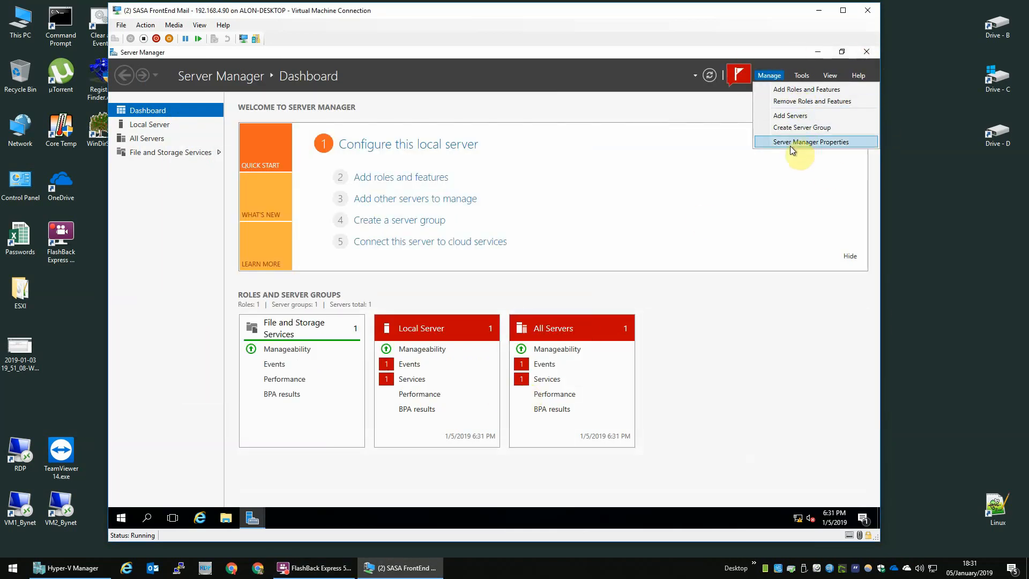
click(792, 142)
double_click(601, 250)
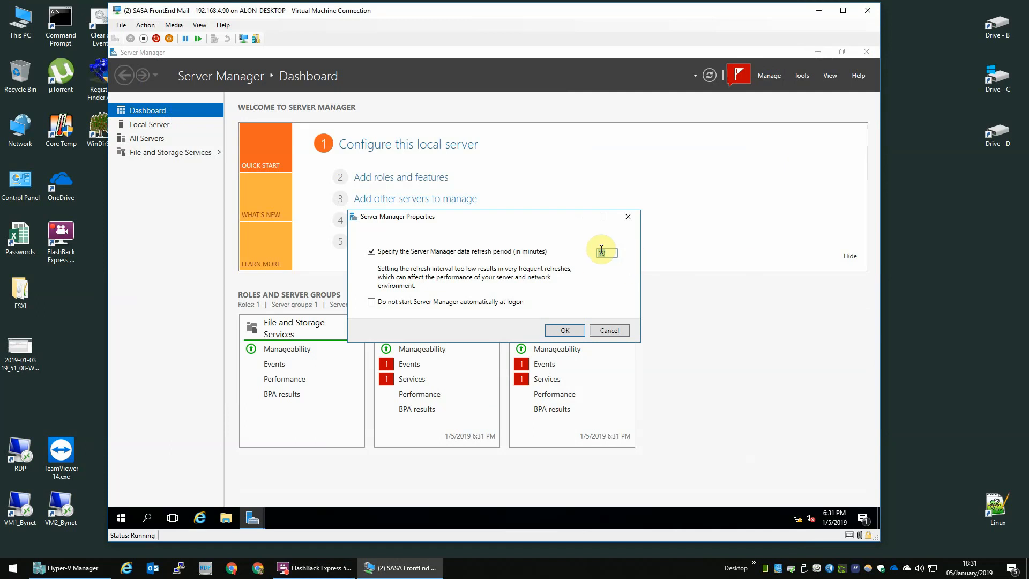
text(1)
click(439, 302)
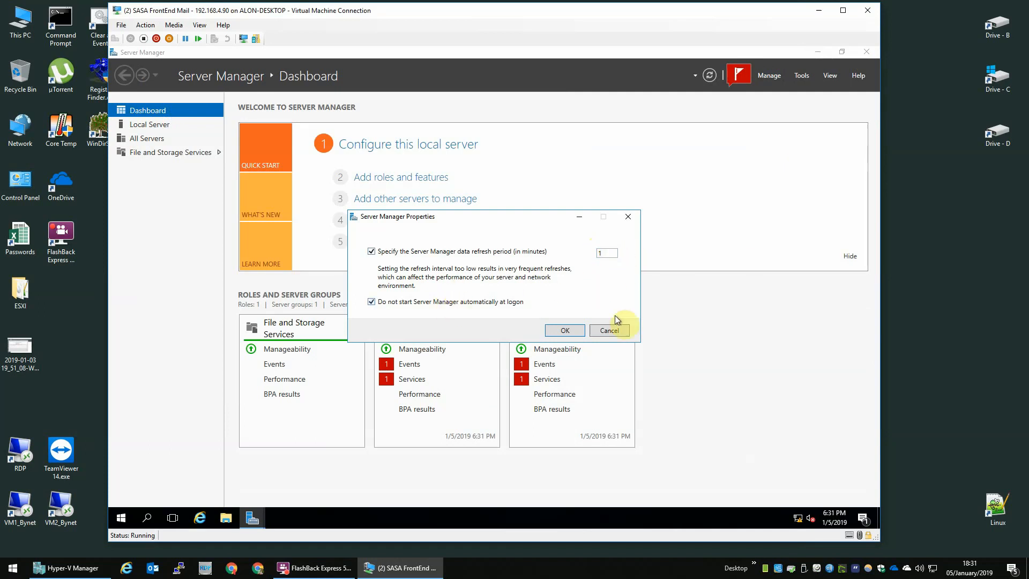
click(578, 330)
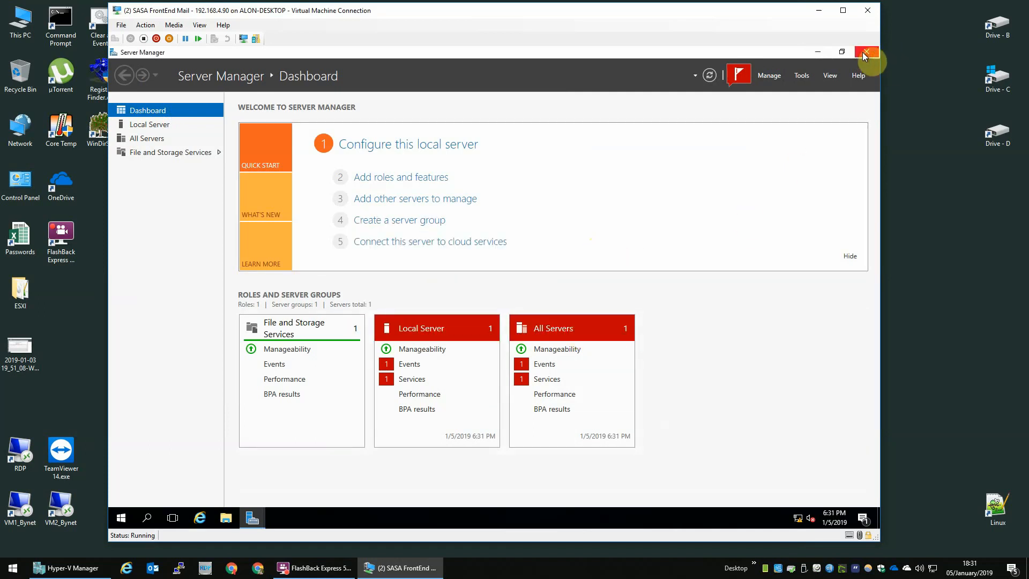
Close Server Manager to return to the desktop.
click(839, 51)
click(694, 70)
right_click(470, 219)
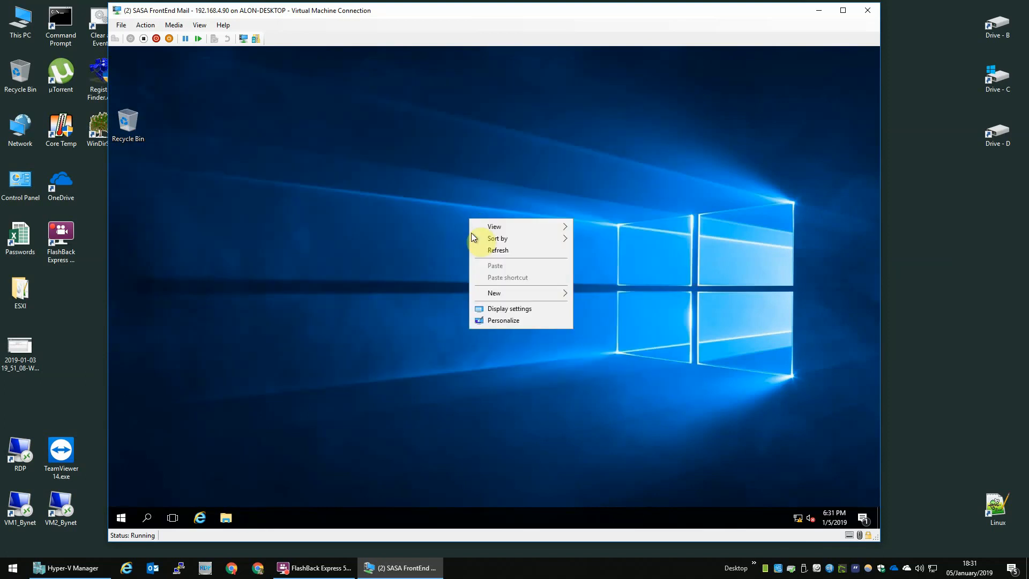
Set the VM's desktop background to a solid dark grey colour.
click(526, 322)
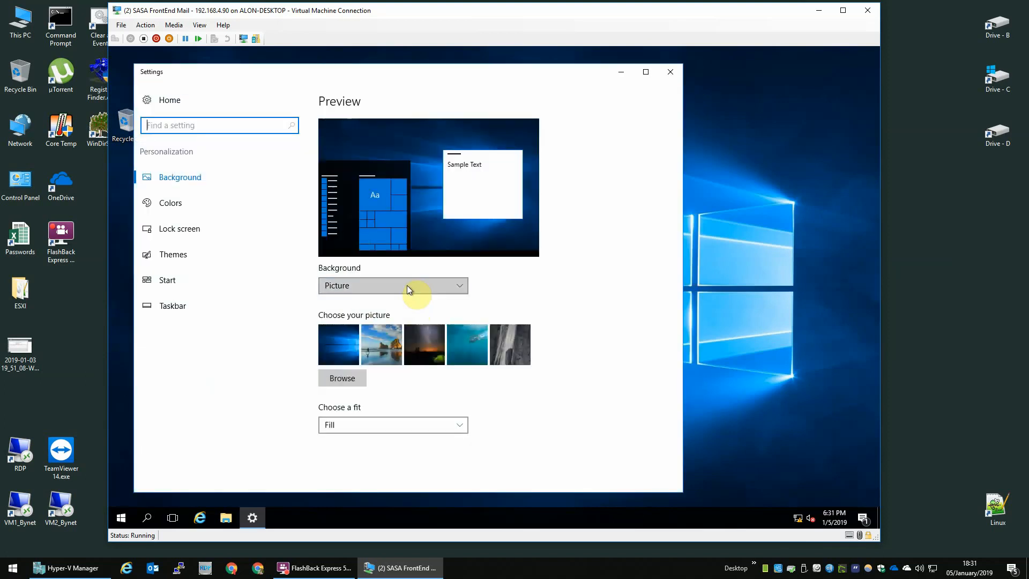
click(407, 286)
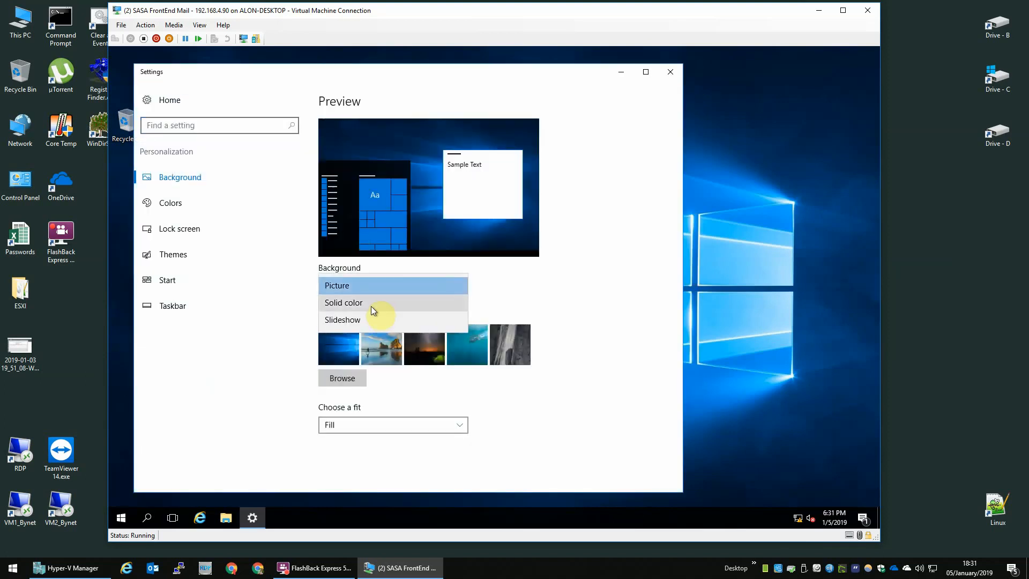
click(374, 304)
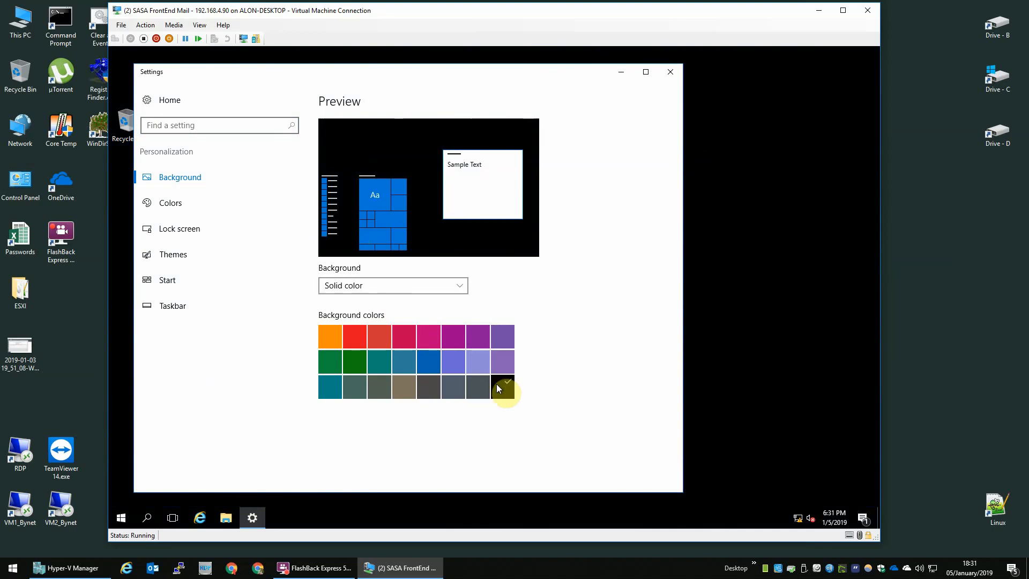
click(481, 390)
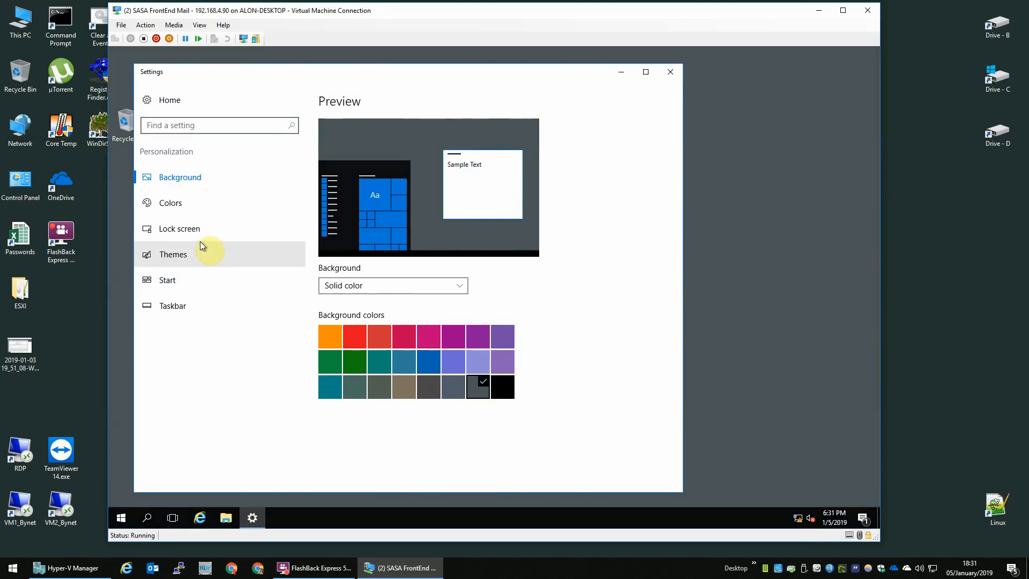
Add the Computer and Control Panel icons to the desktop, then open the Network folder.
click(198, 250)
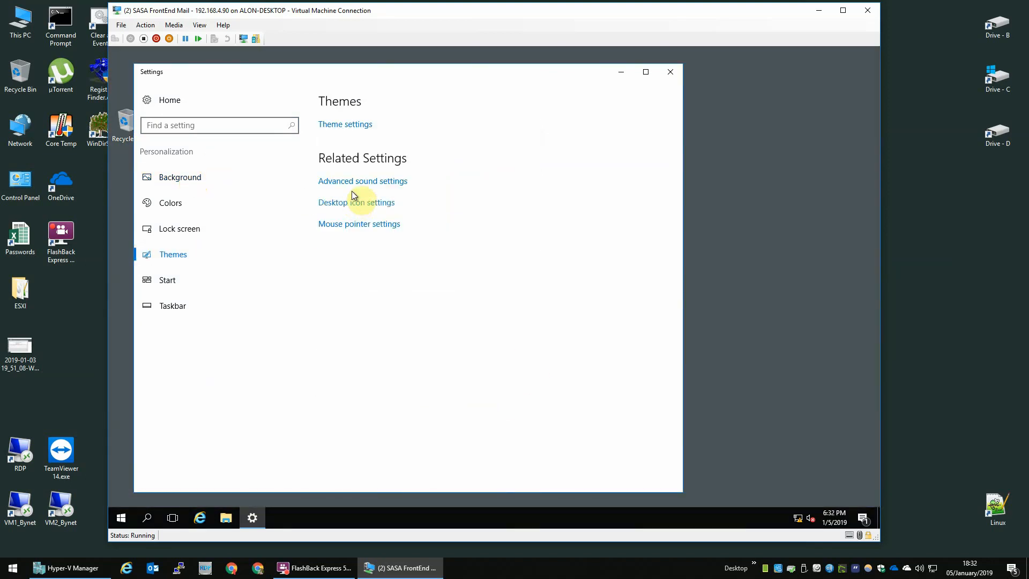
click(354, 202)
click(303, 193)
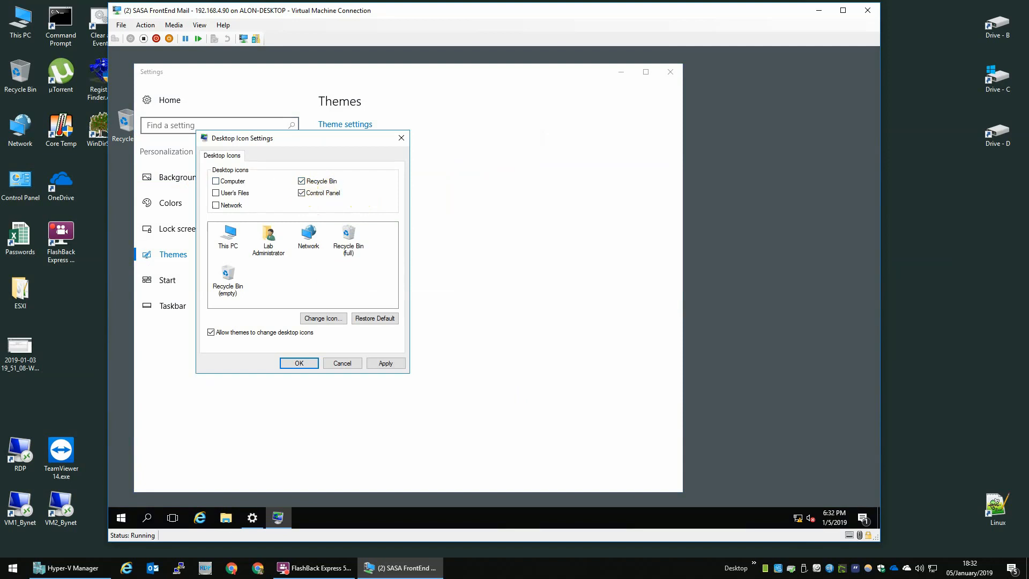
click(232, 182)
click(312, 363)
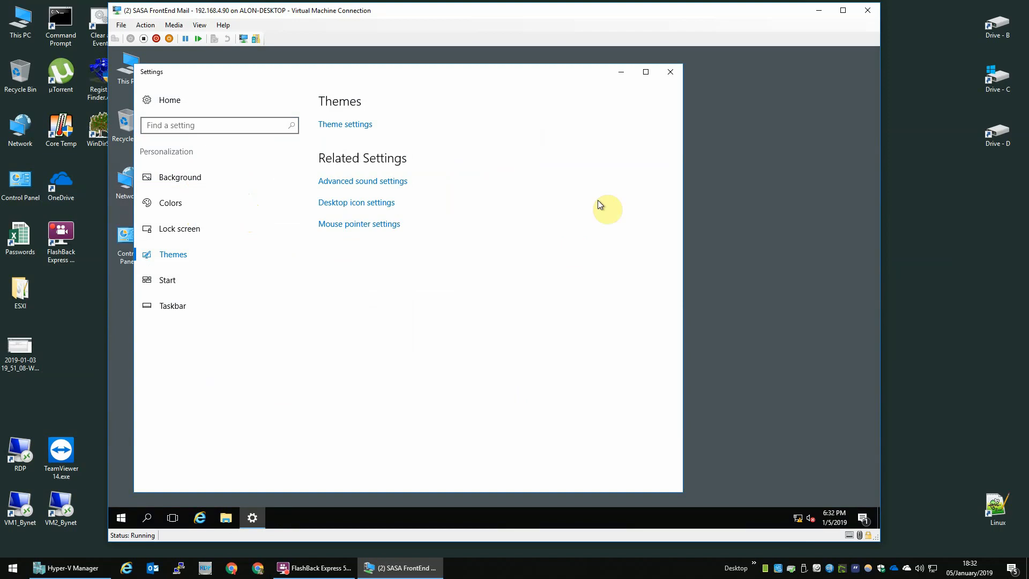
click(672, 74)
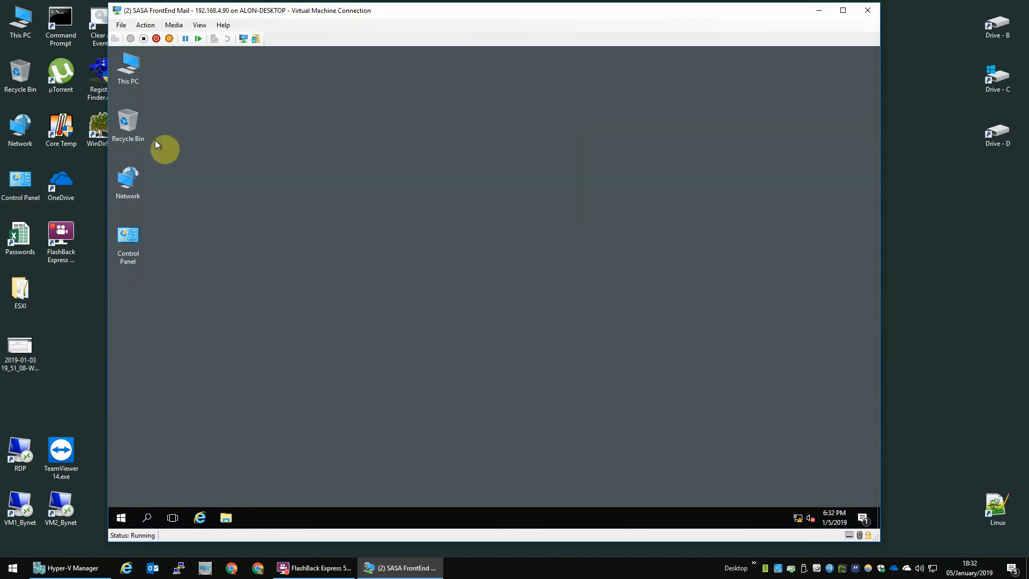
double_click(132, 181)
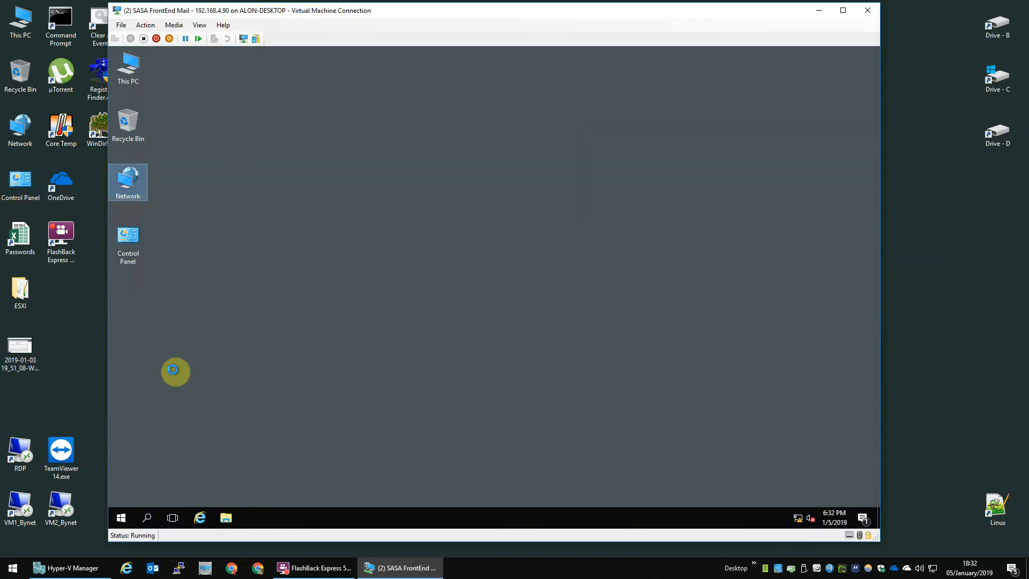
Combine taskbar buttons only when the taskbar is full and always show all notification-area icons.
right_click(320, 522)
click(345, 501)
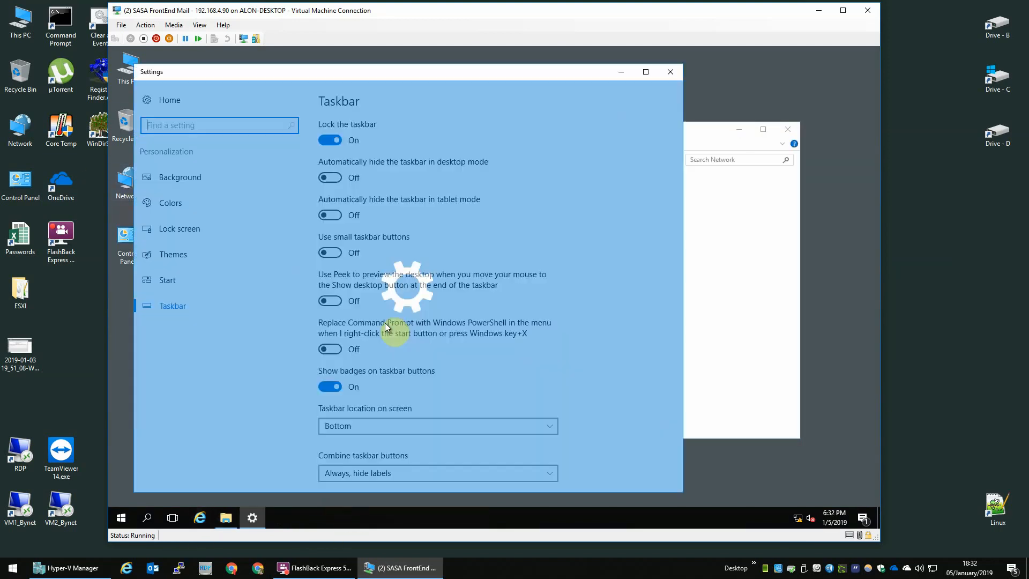
scroll(401, 473, down, 3)
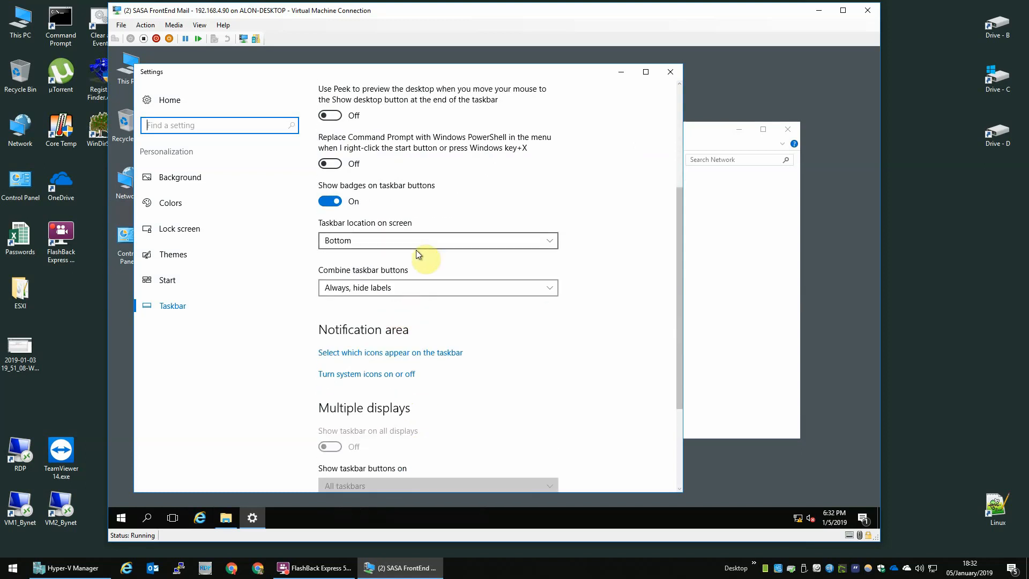
click(407, 282)
click(387, 309)
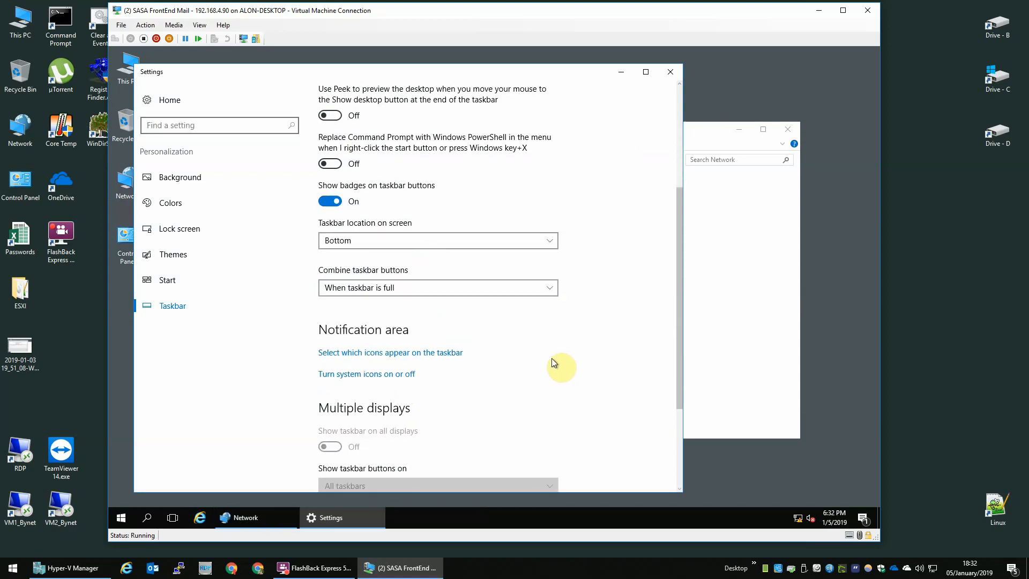
click(450, 350)
click(185, 147)
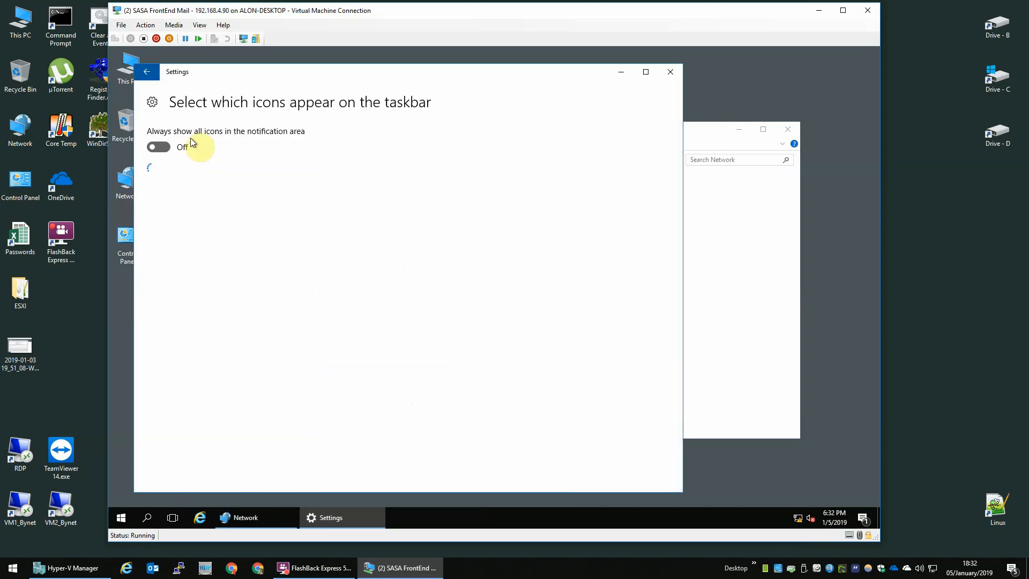
click(664, 72)
click(619, 281)
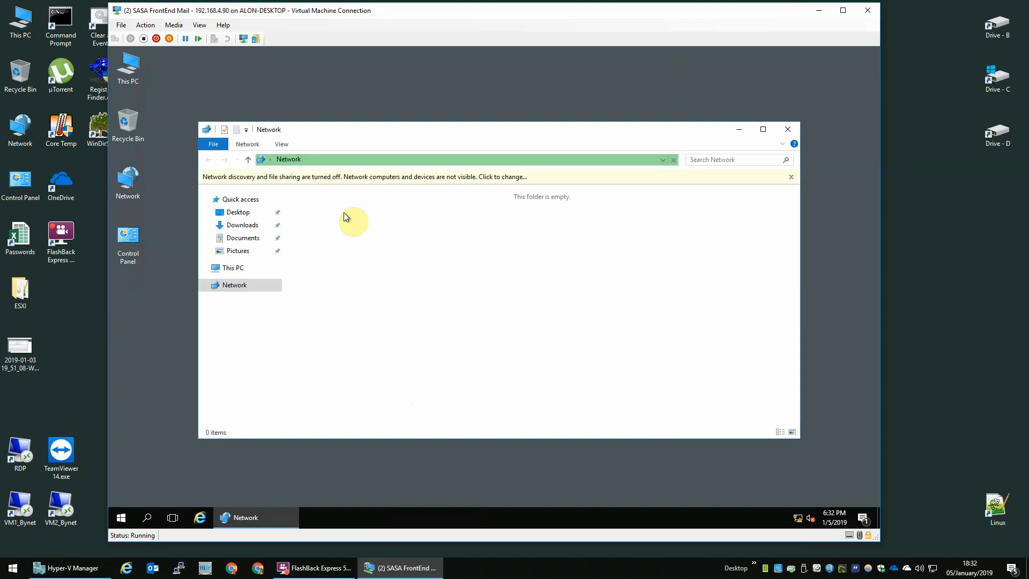
Enable network discovery and file sharing for all public networks, then close the Network window.
click(365, 177)
click(408, 180)
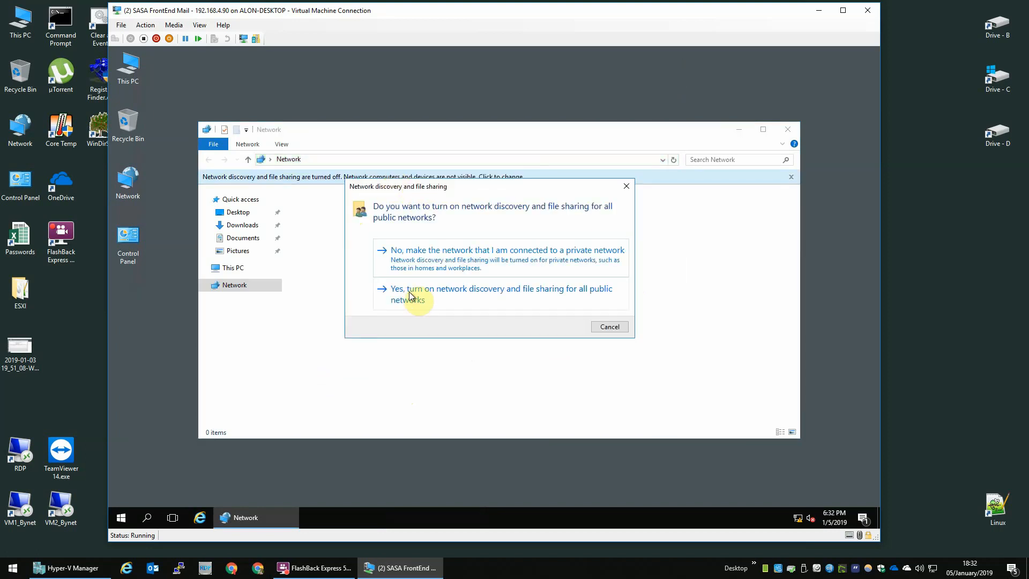
click(426, 303)
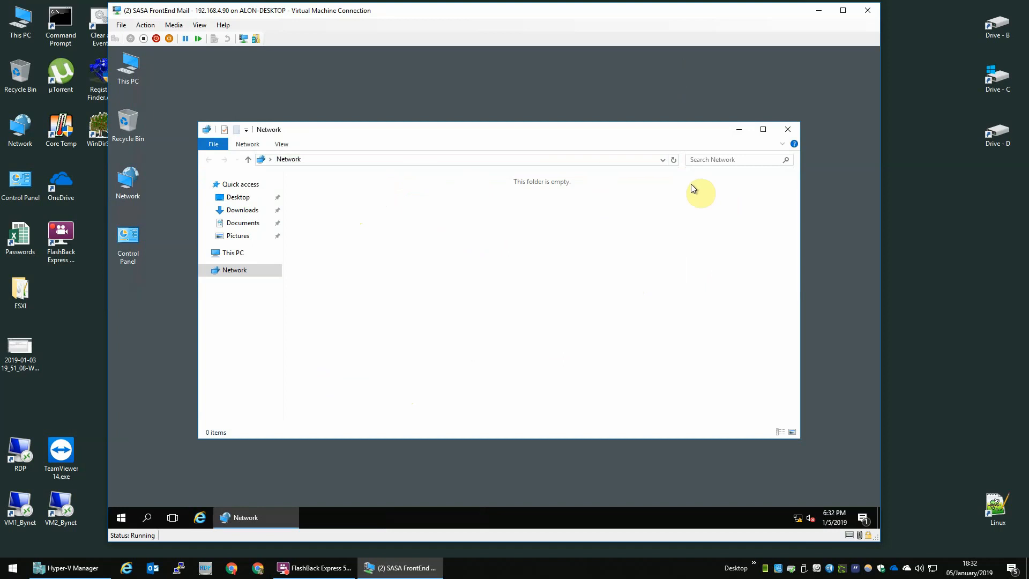
click(797, 122)
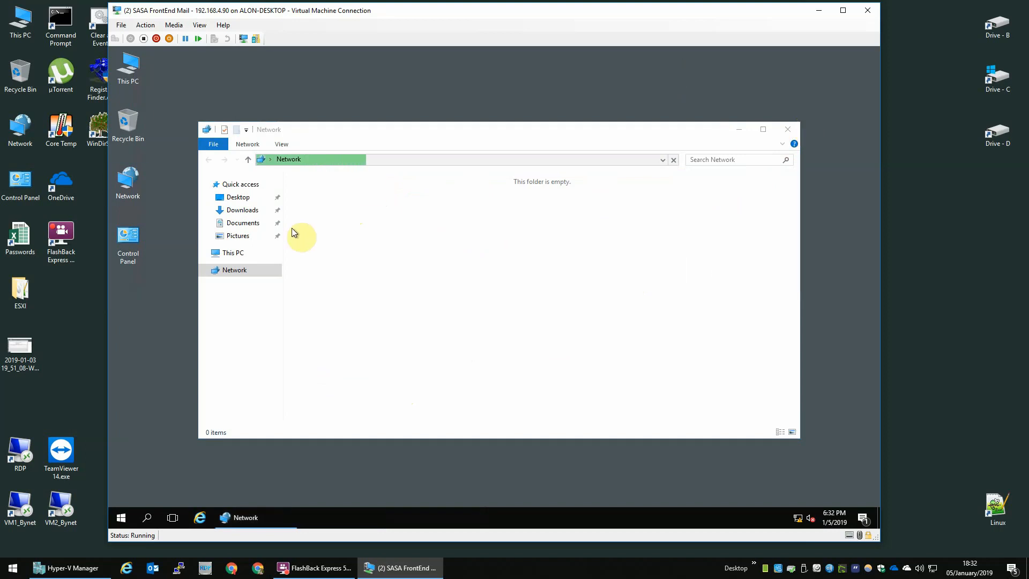
click(789, 132)
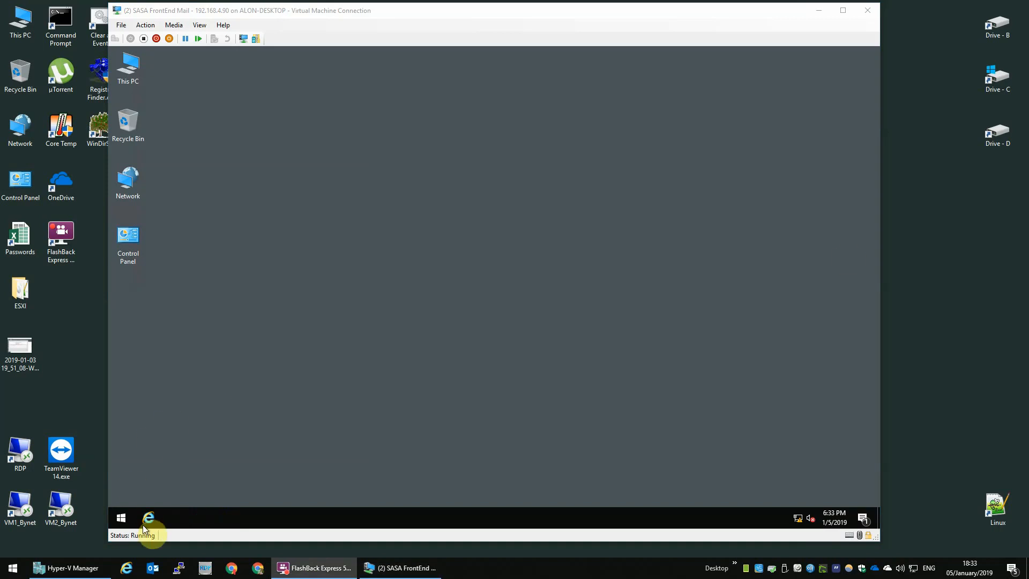
Restart the VM from the Start menu and sign back in as Lab Administrator with its password.
click(120, 518)
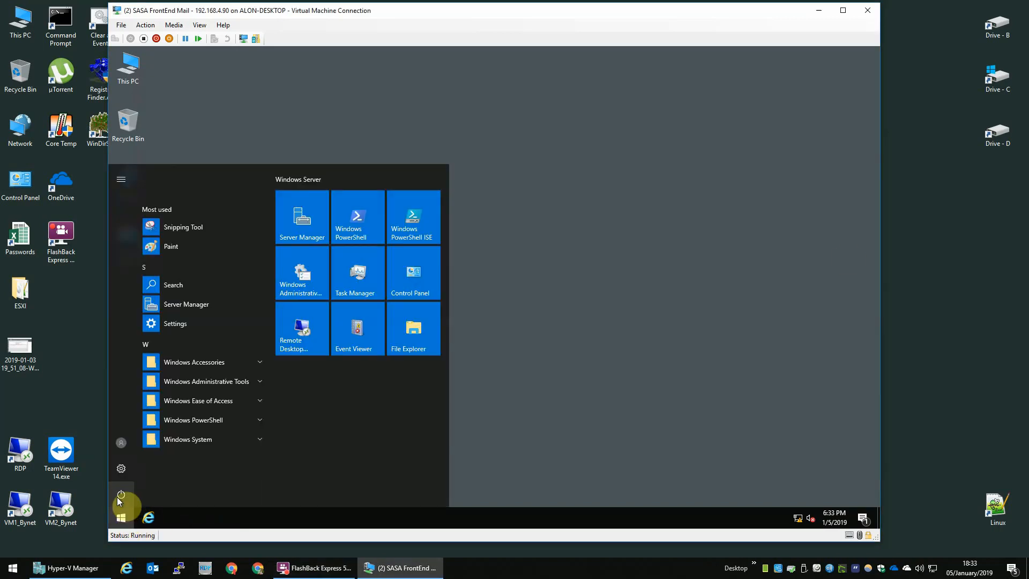
click(119, 495)
click(133, 469)
click(265, 463)
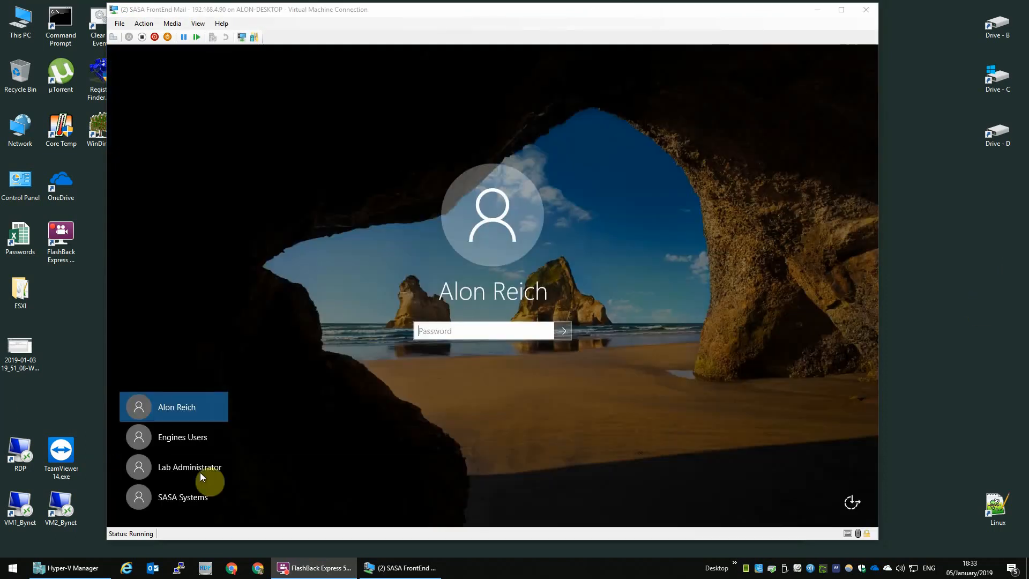
click(221, 461)
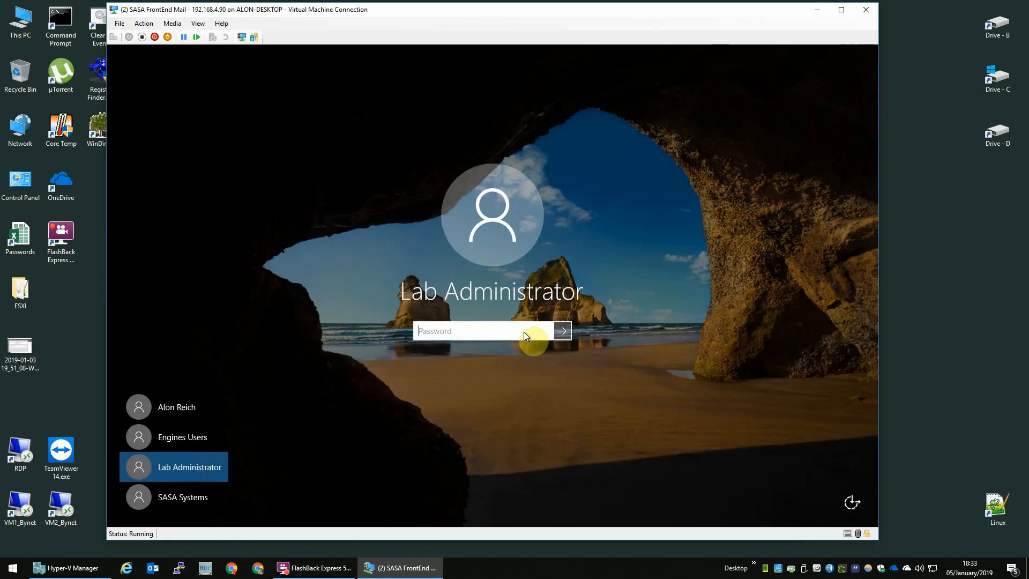
text(********)
key(Return)
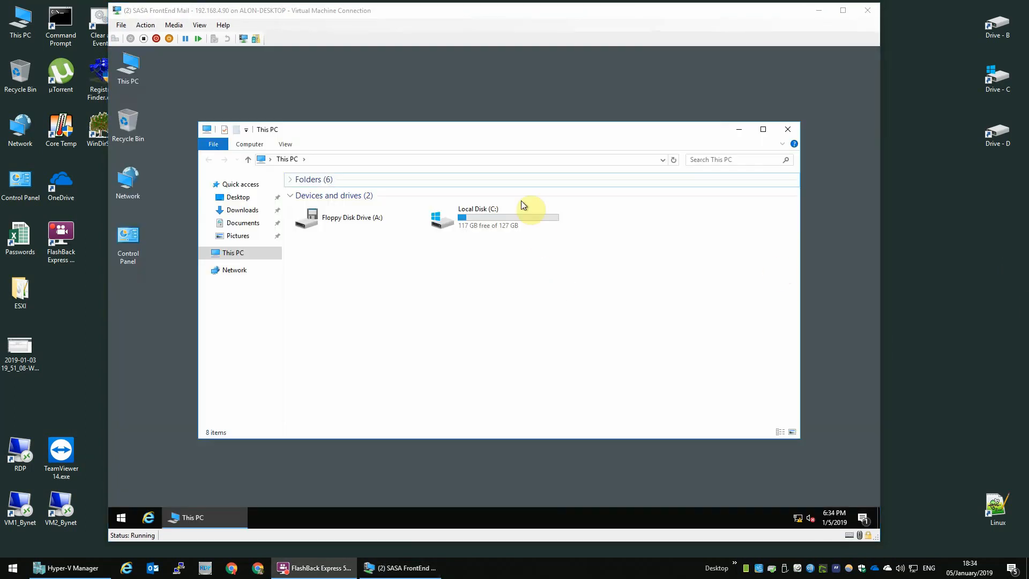
Rename Local Disk (C:) in This PC to 'Drive - C', approving the admin prompt.
click(519, 201)
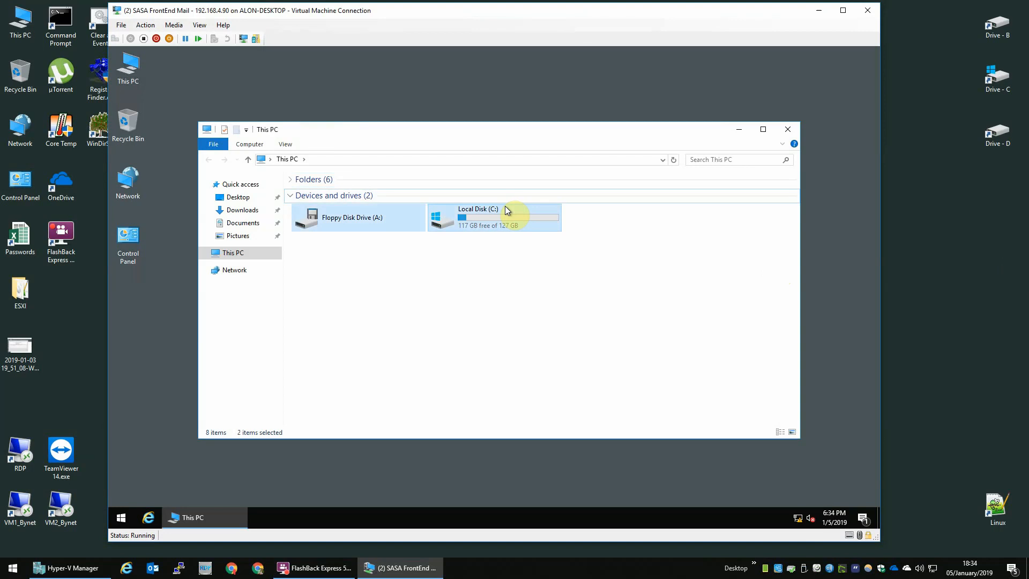
click(505, 209)
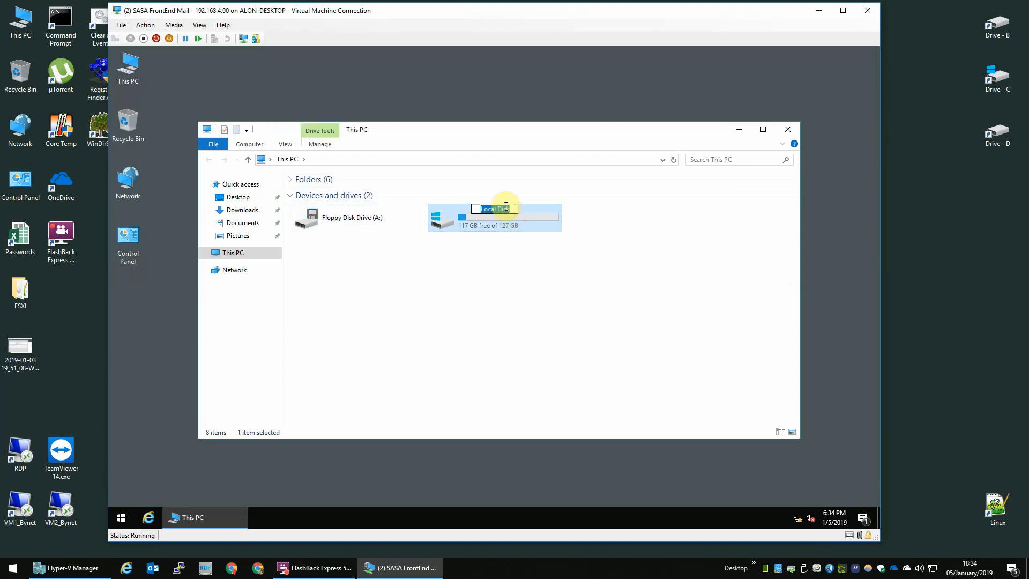
text(Drive - C)
key(Return)
click(509, 292)
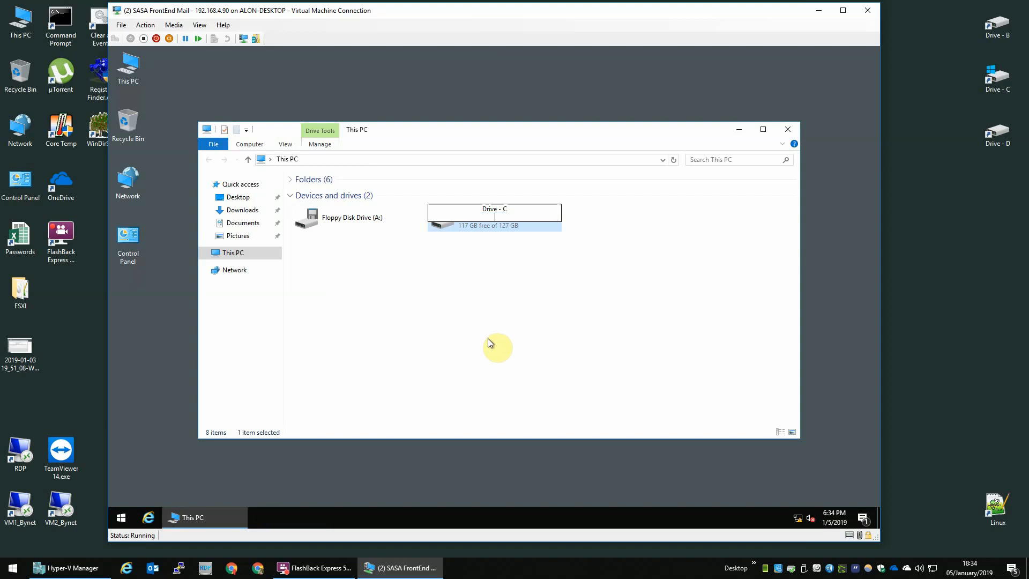
click(546, 304)
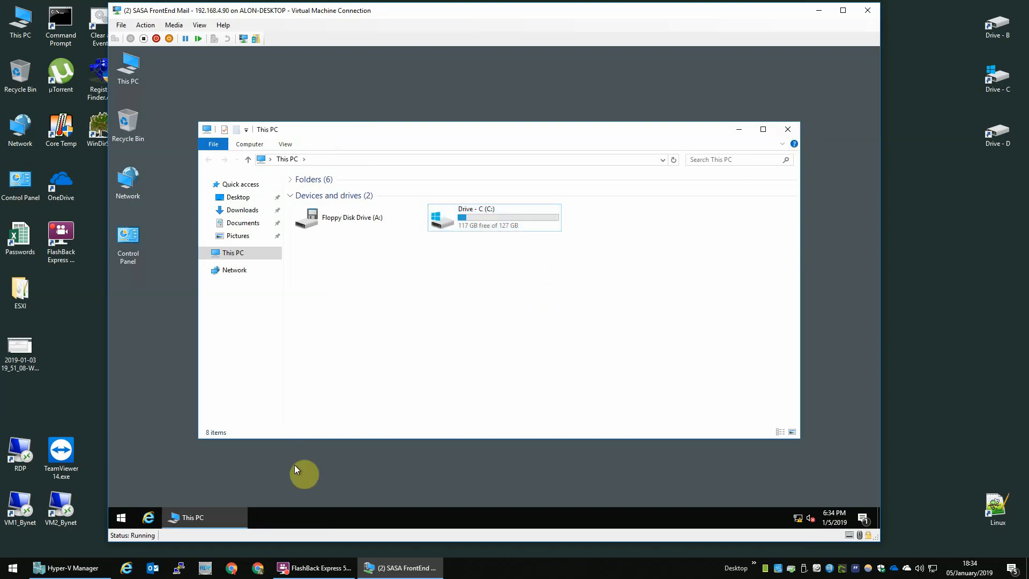
In Disk Management, initialize Disk 1 with the GPT partition style.
right_click(126, 521)
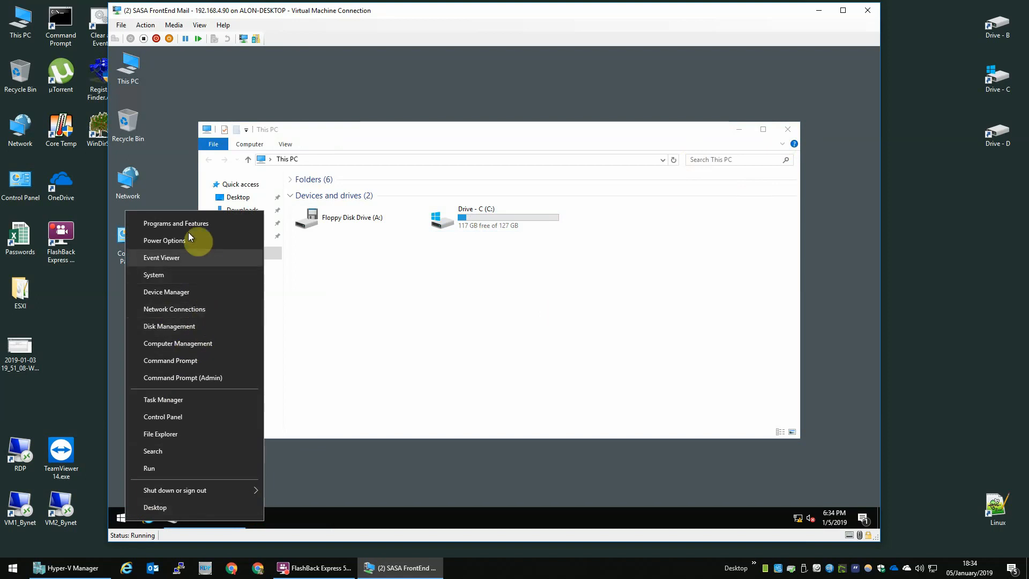
click(182, 324)
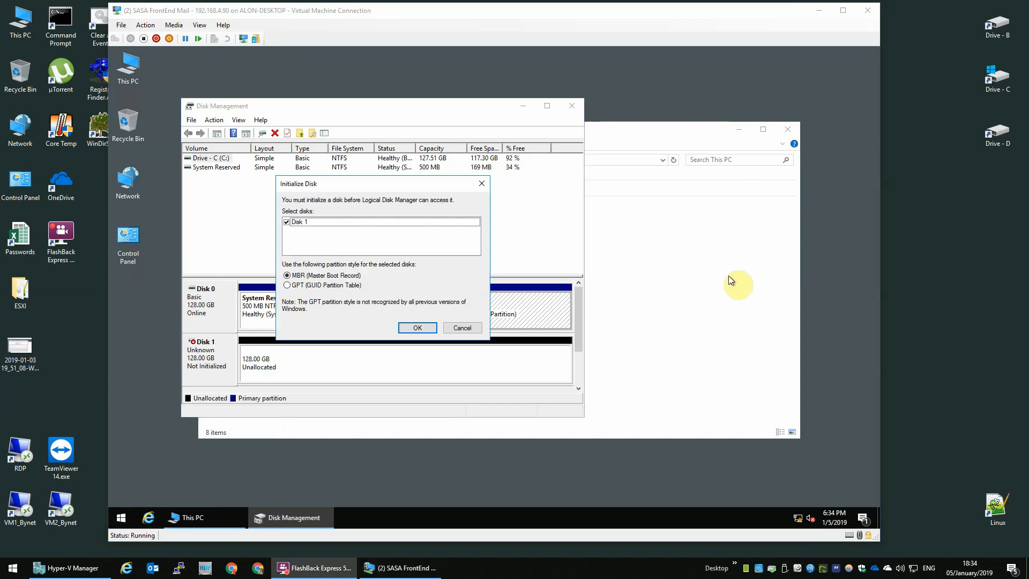
click(316, 284)
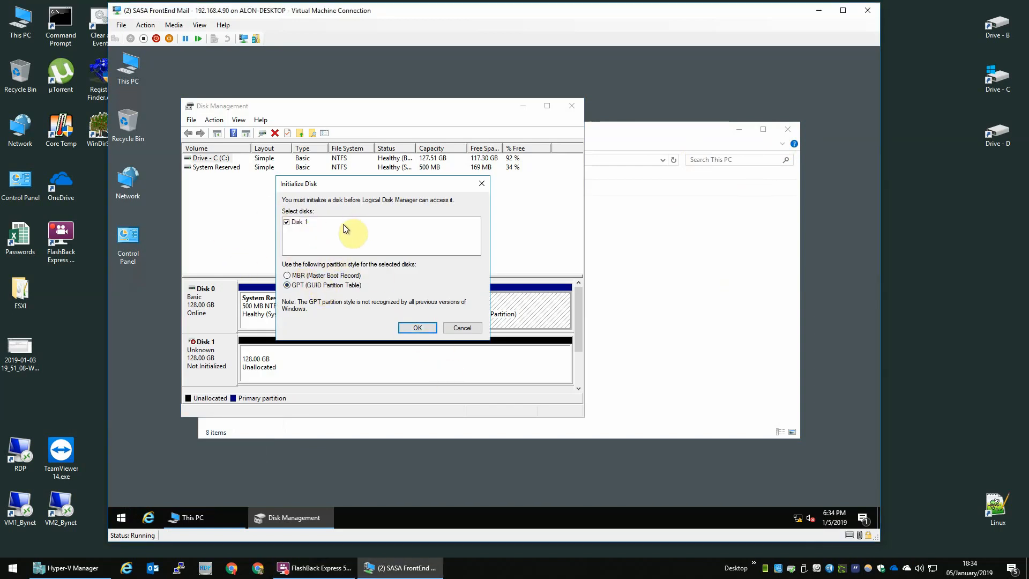
click(426, 327)
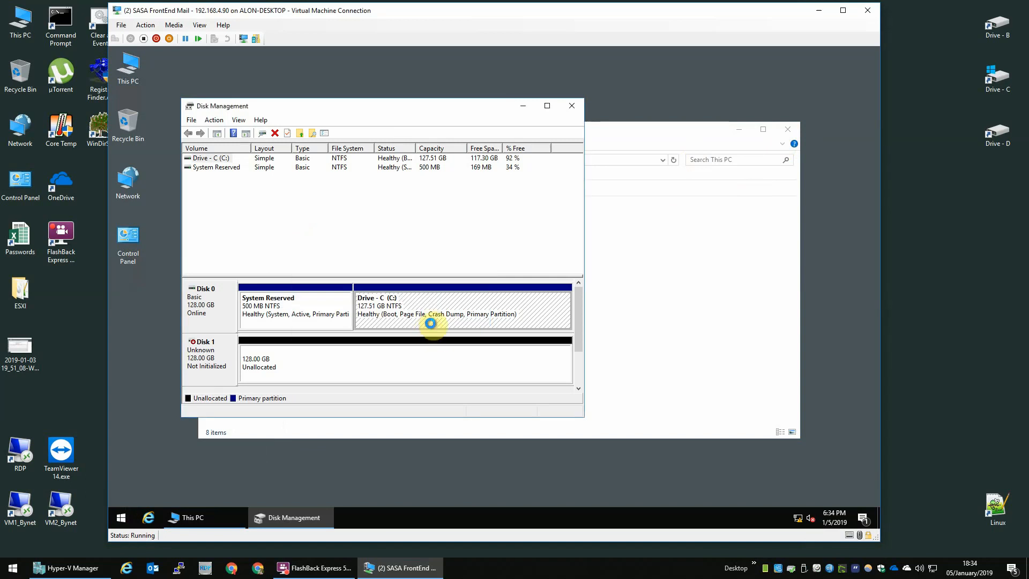
Create a full-size NTFS simple volume on Disk 1 with drive letter D, labelled Drive - D.
right_click(443, 352)
click(470, 359)
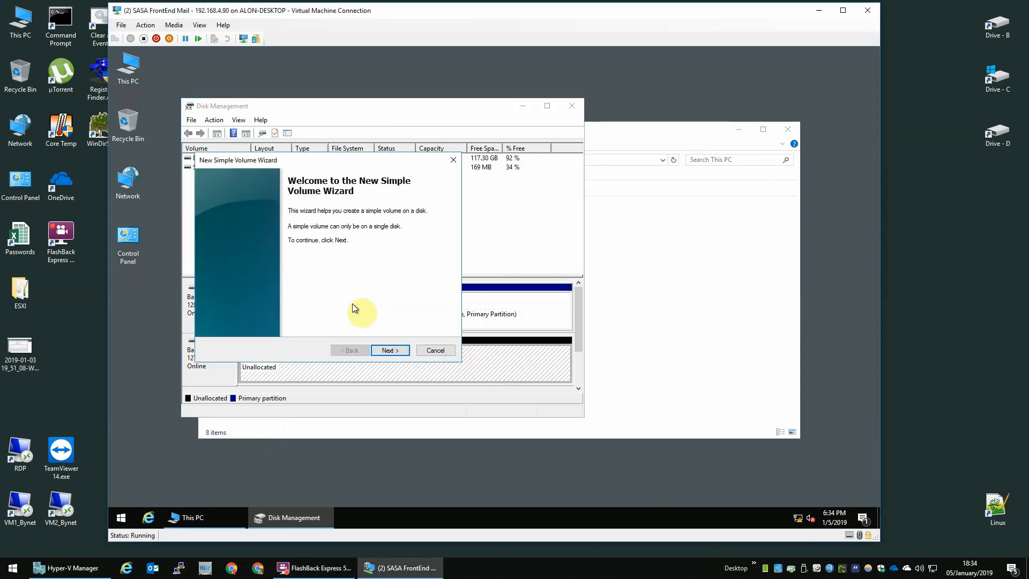
click(395, 349)
click(393, 349)
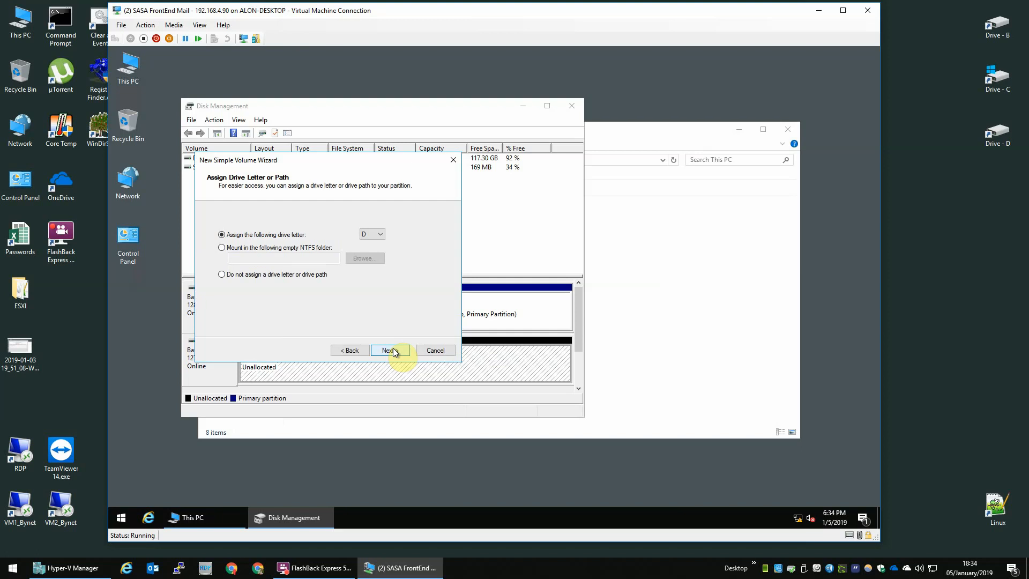
click(381, 234)
click(382, 233)
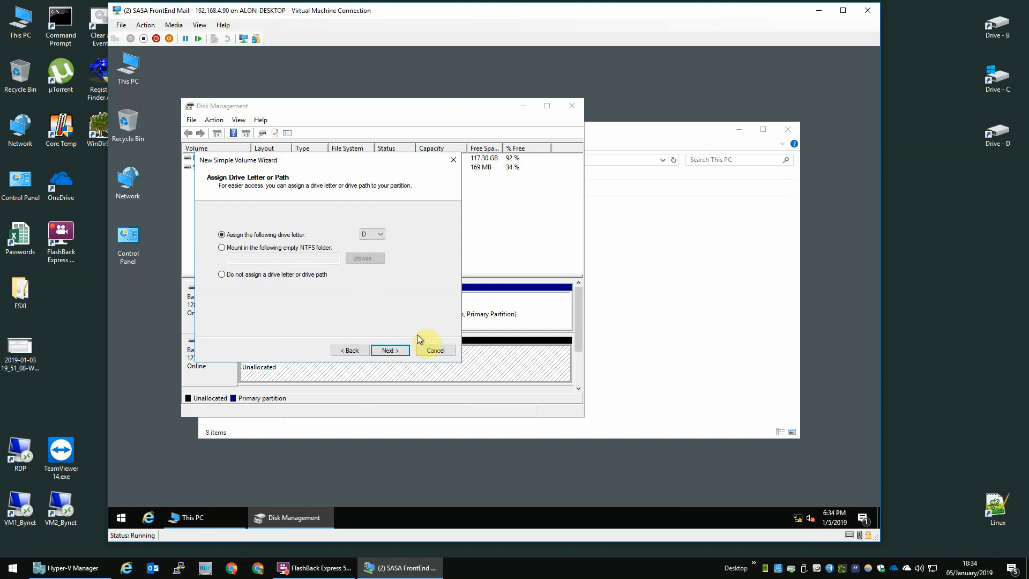
click(391, 350)
drag(364, 286, 229, 281)
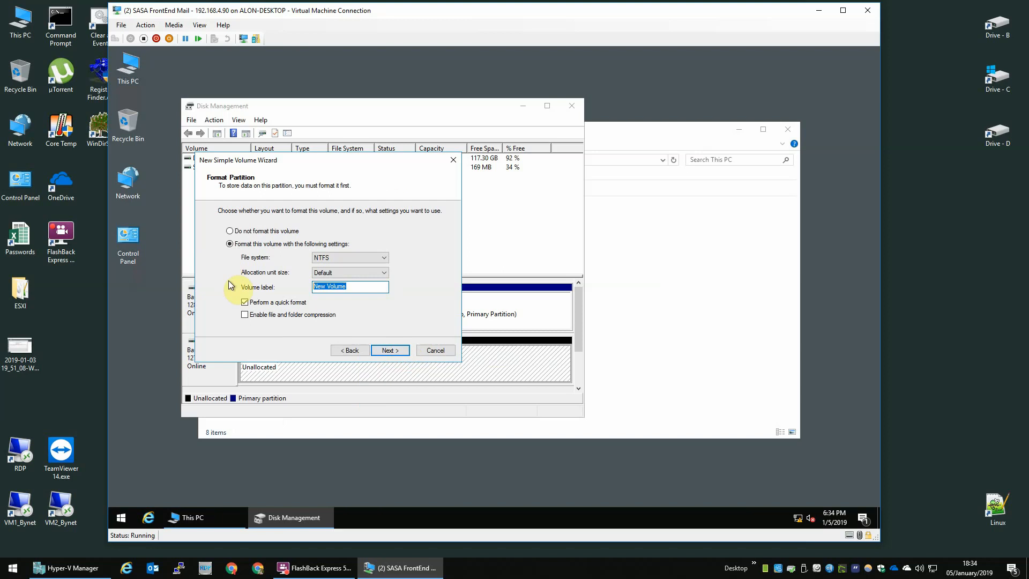
text(D)
key(Return)
key(Return)
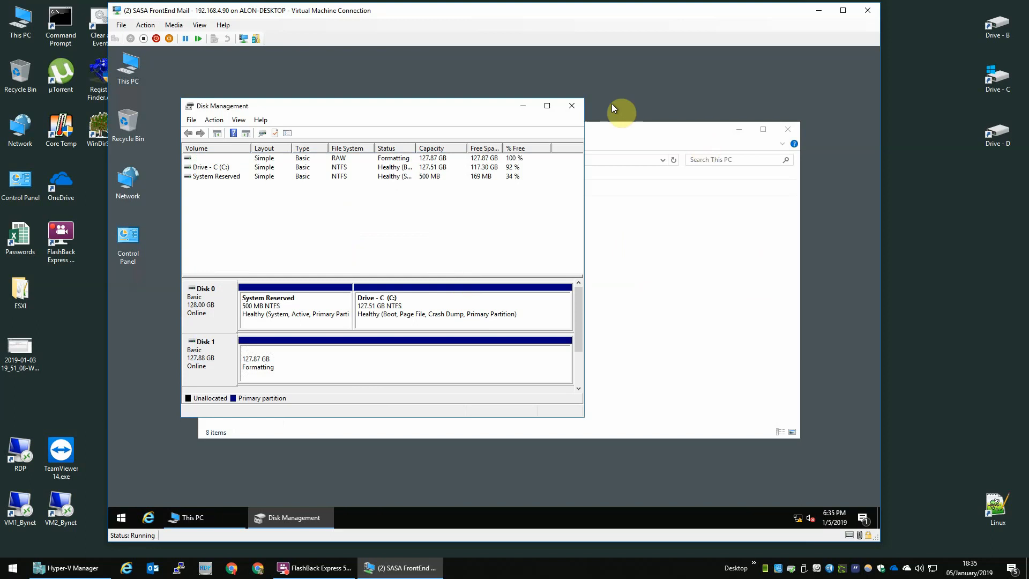
Close Disk Management and reopen This PC to check the drives.
click(574, 102)
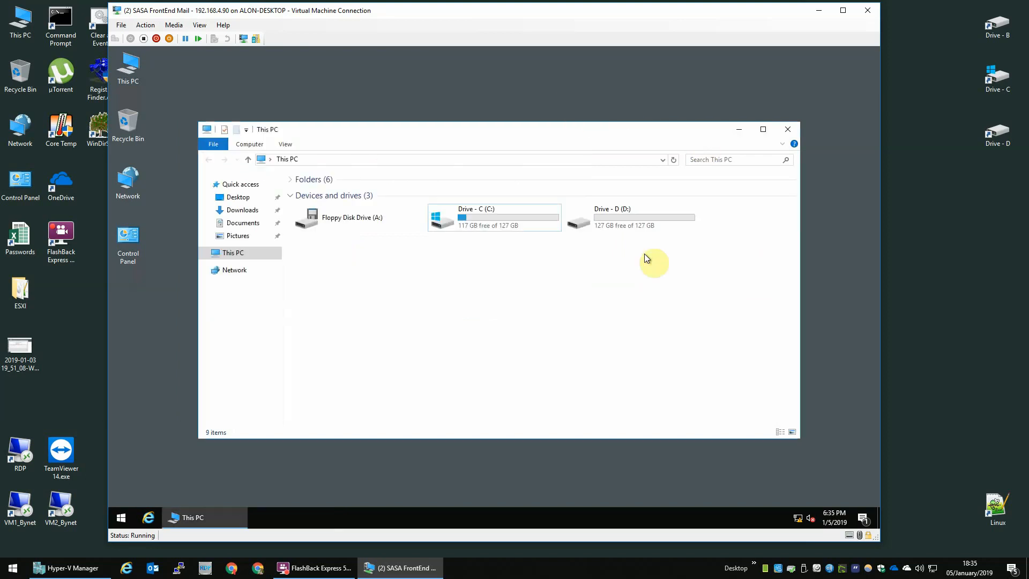
click(789, 129)
double_click(141, 70)
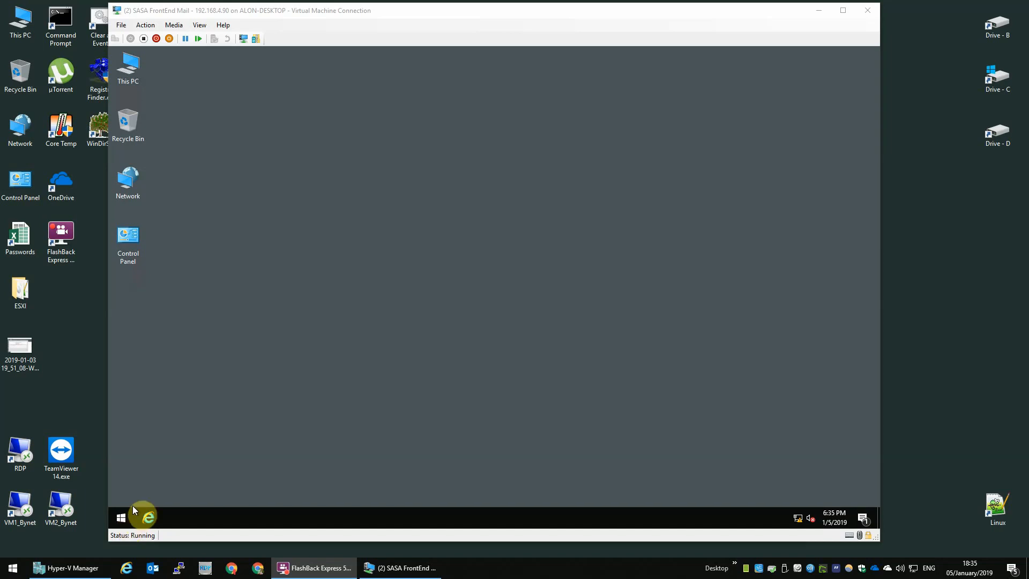
Run secpol.msc from the Start button's Run prompt to launch Local Security Policy.
click(279, 446)
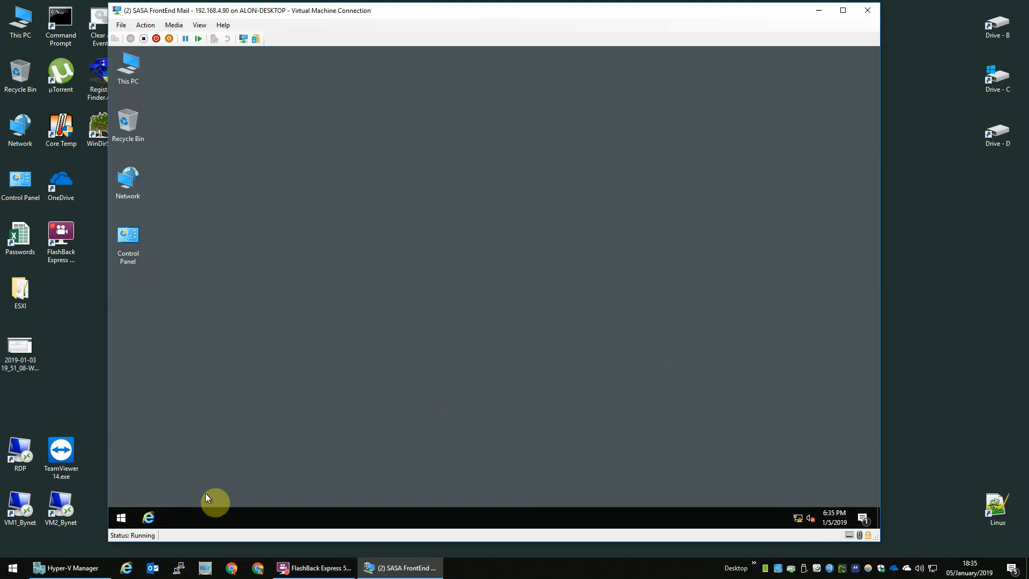
right_click(121, 520)
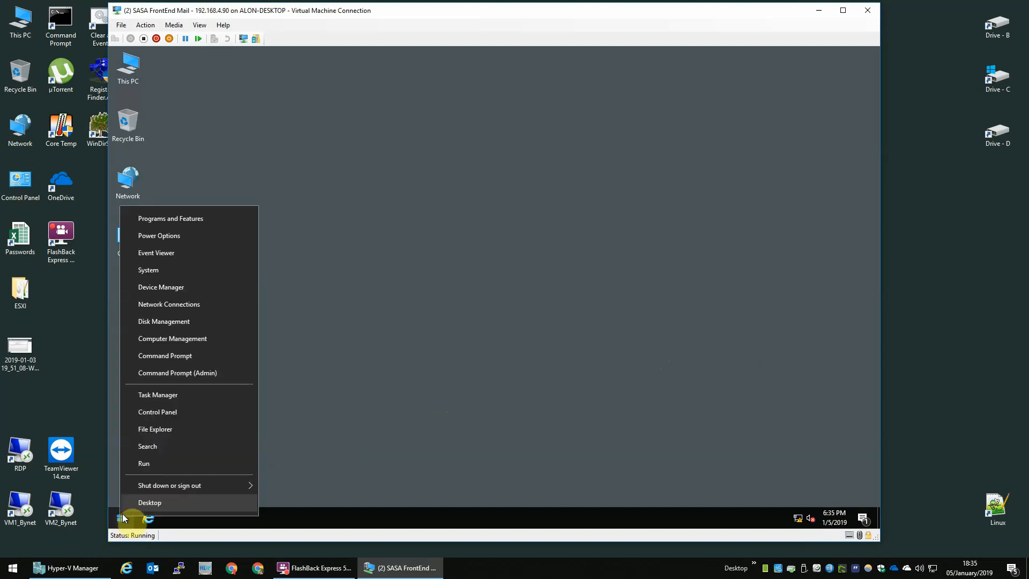
click(144, 463)
text(se)
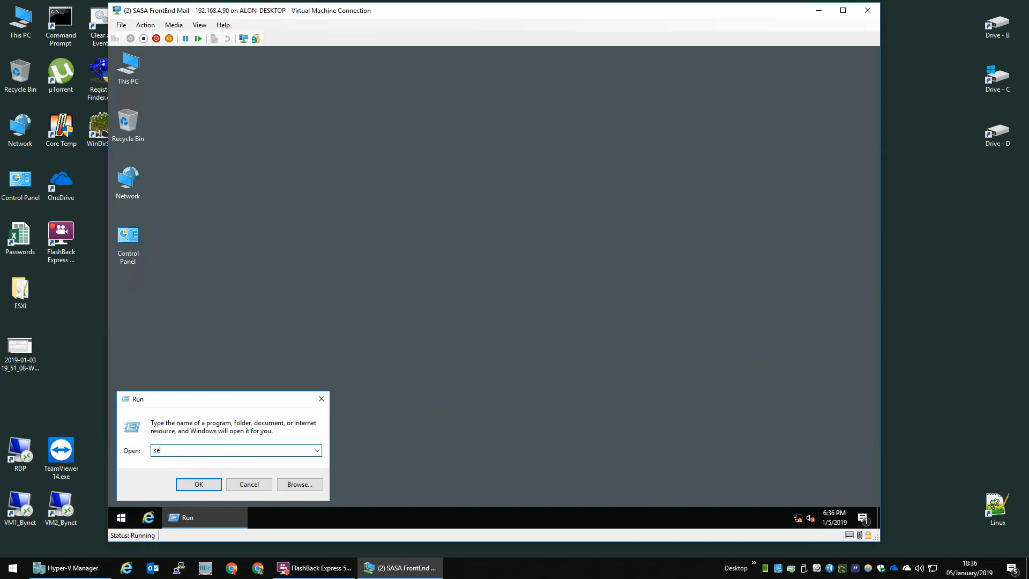
text(cpol.msc)
key(Return)
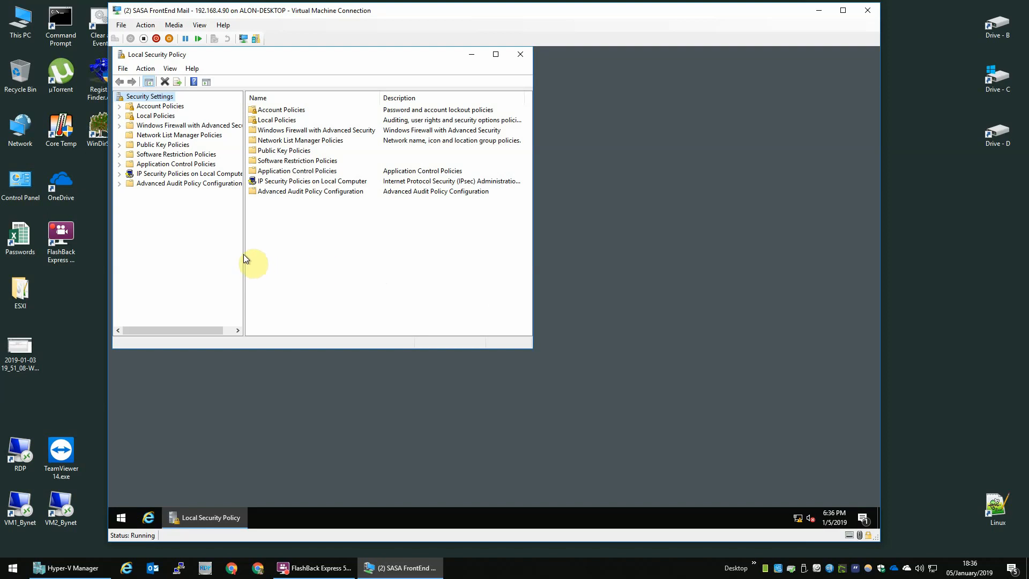
Expand Account Policies and display the Account Lockout Policy settings.
drag(243, 254, 303, 251)
click(156, 108)
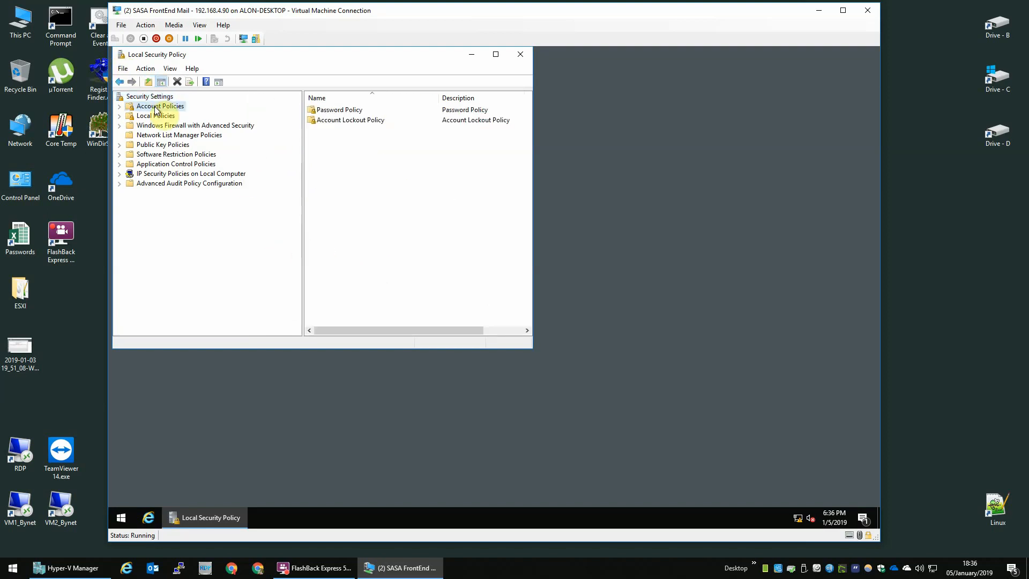
double_click(155, 108)
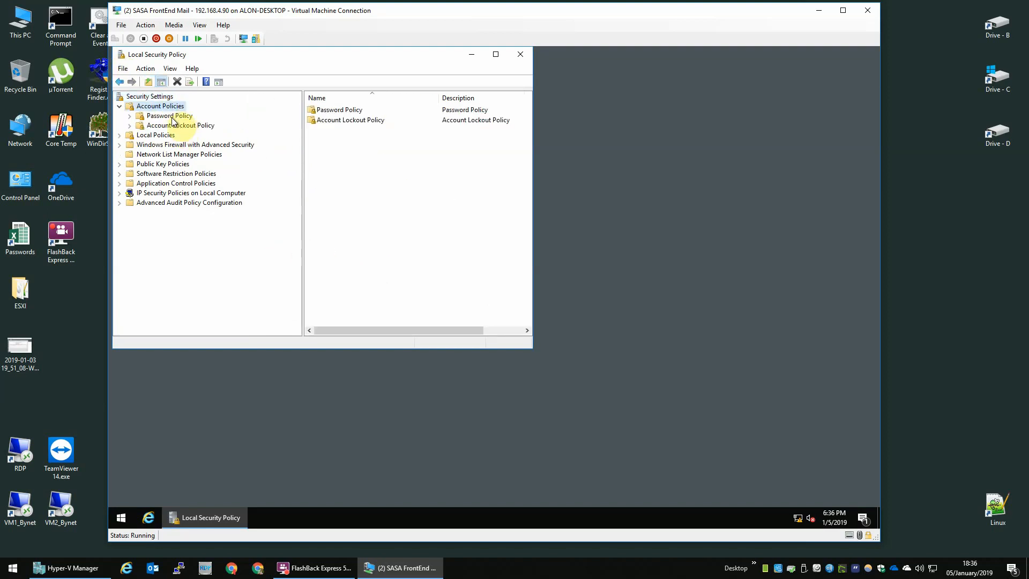
click(170, 117)
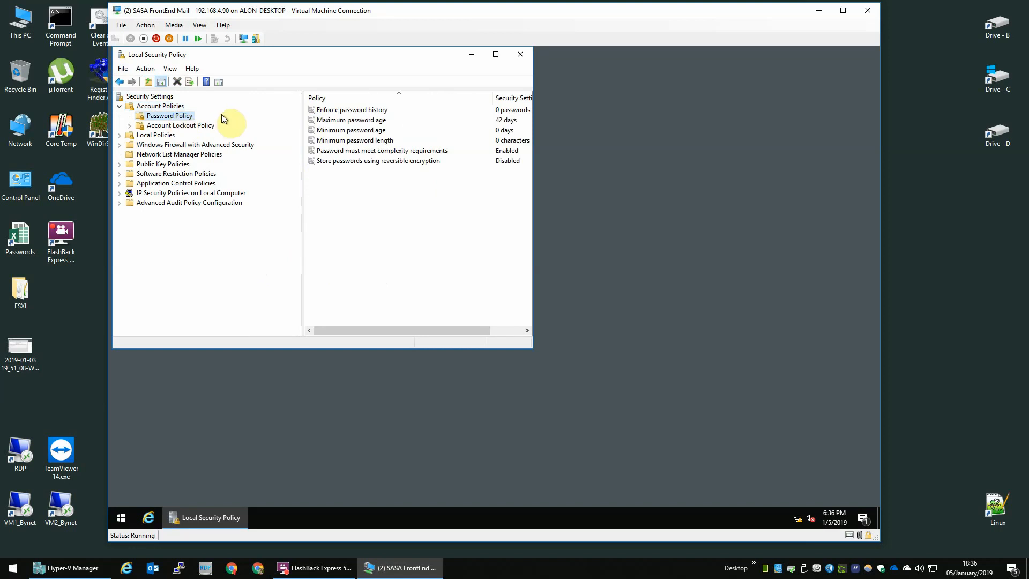
click(170, 127)
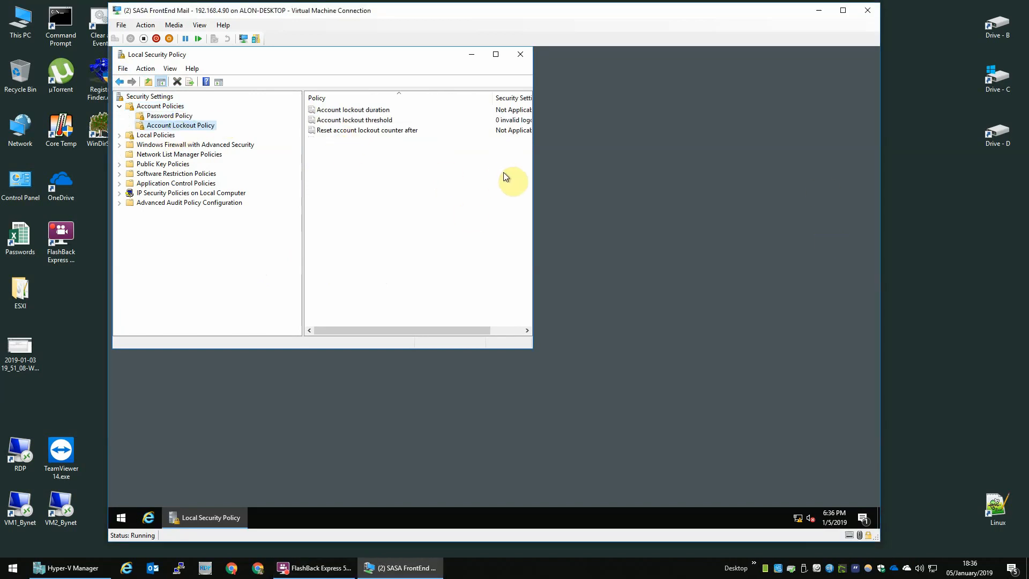
drag(538, 173, 704, 177)
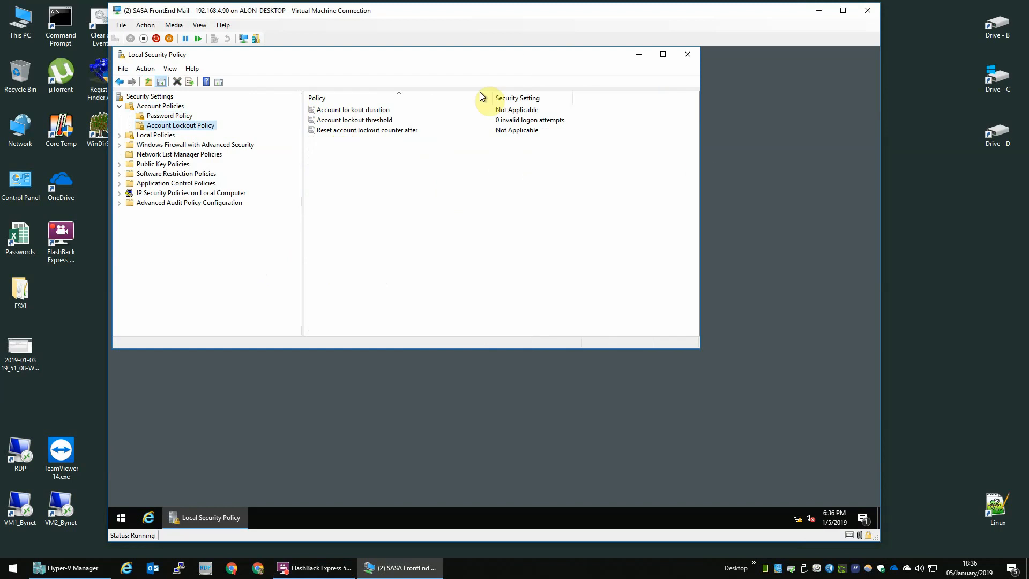
Set the lockout threshold to 10 and the reset counter to 60 minutes, then close the editor.
double_click(381, 121)
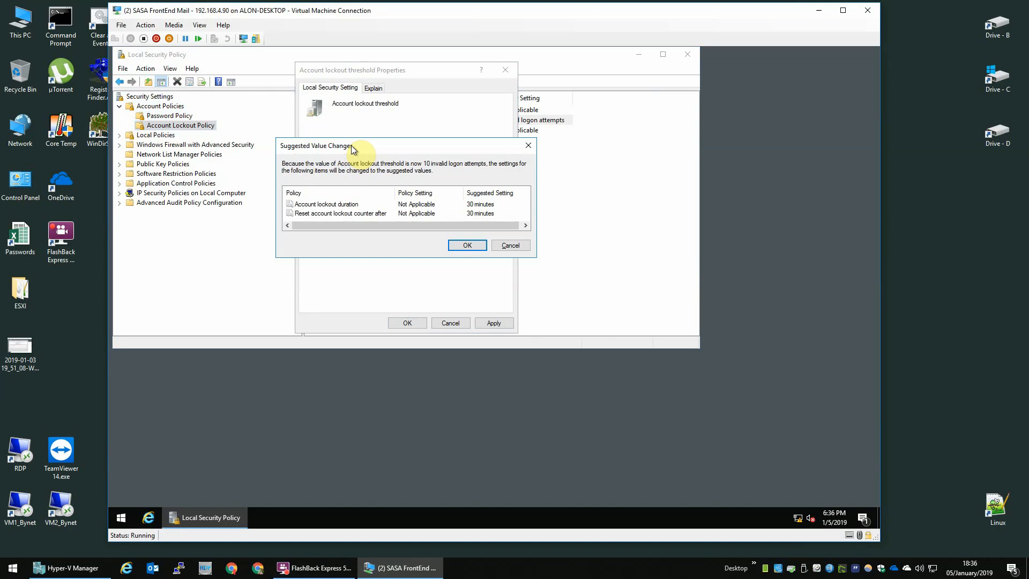
key(Return)
double_click(362, 130)
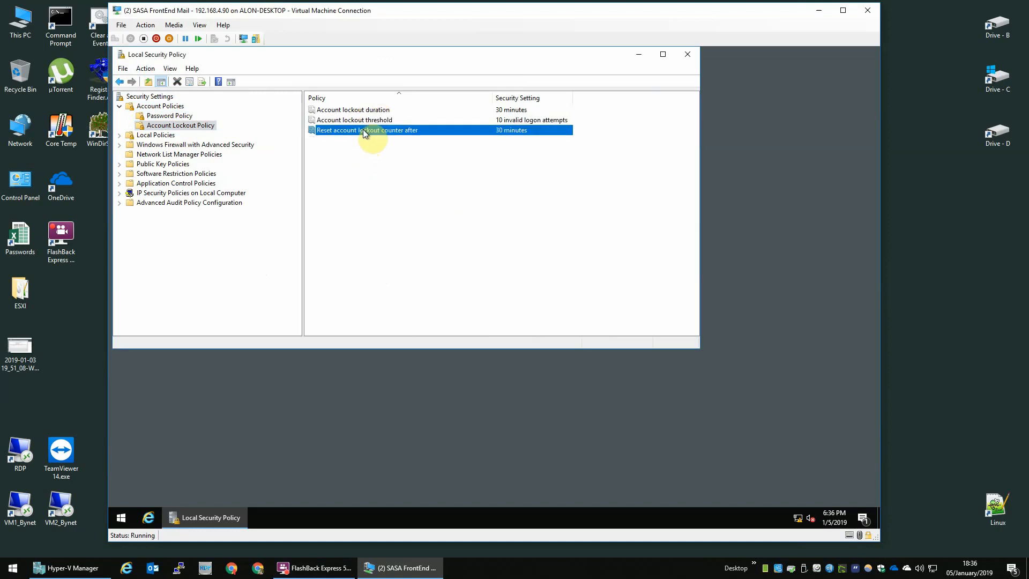
text(60)
key(Return)
key(Return)
click(378, 121)
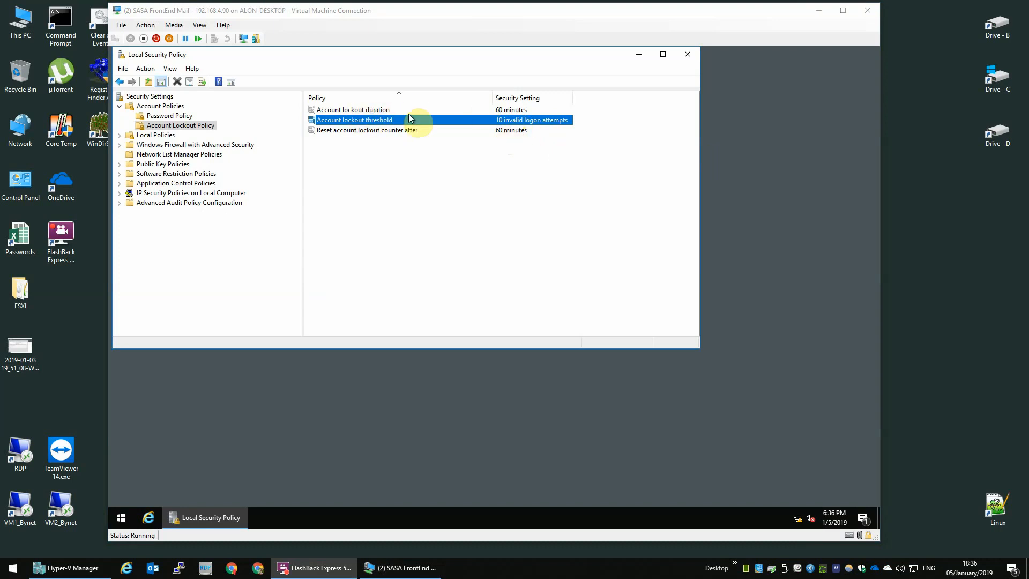
click(508, 111)
click(559, 313)
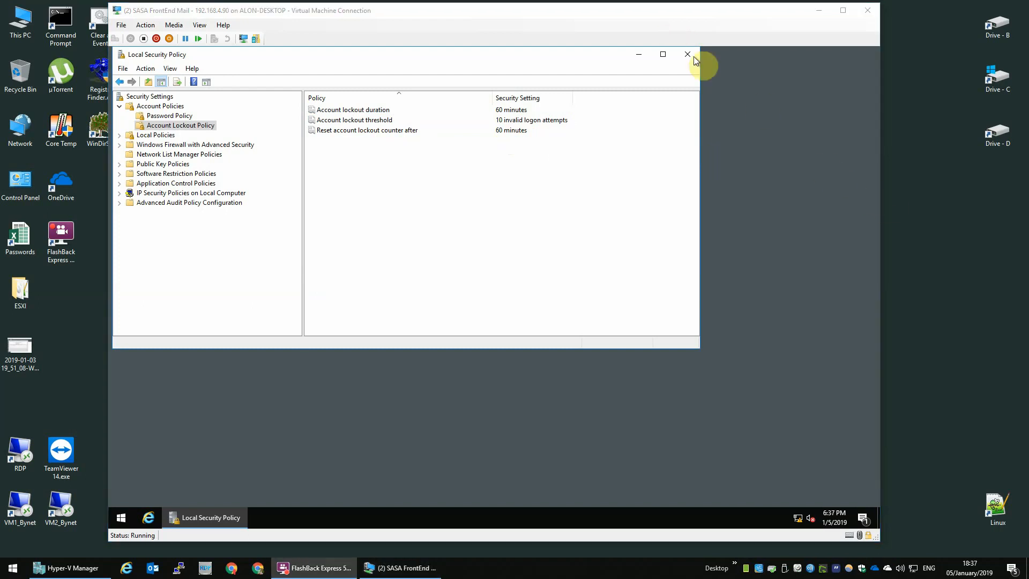
click(687, 55)
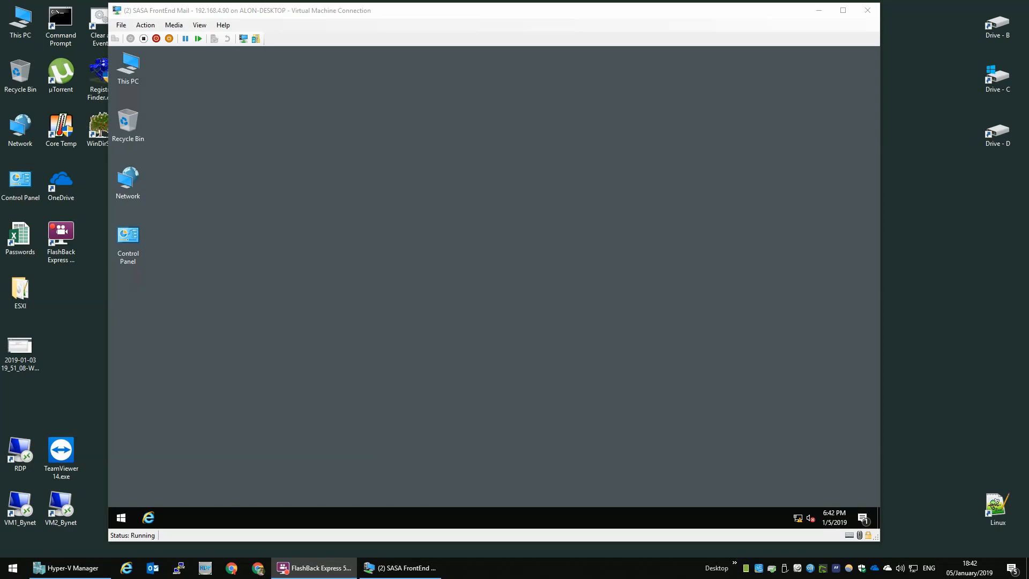
Paste AccessRuntime_X64.exe onto the VM desktop and download the .NET Framework 4.7.2 offline installer.
click(275, 237)
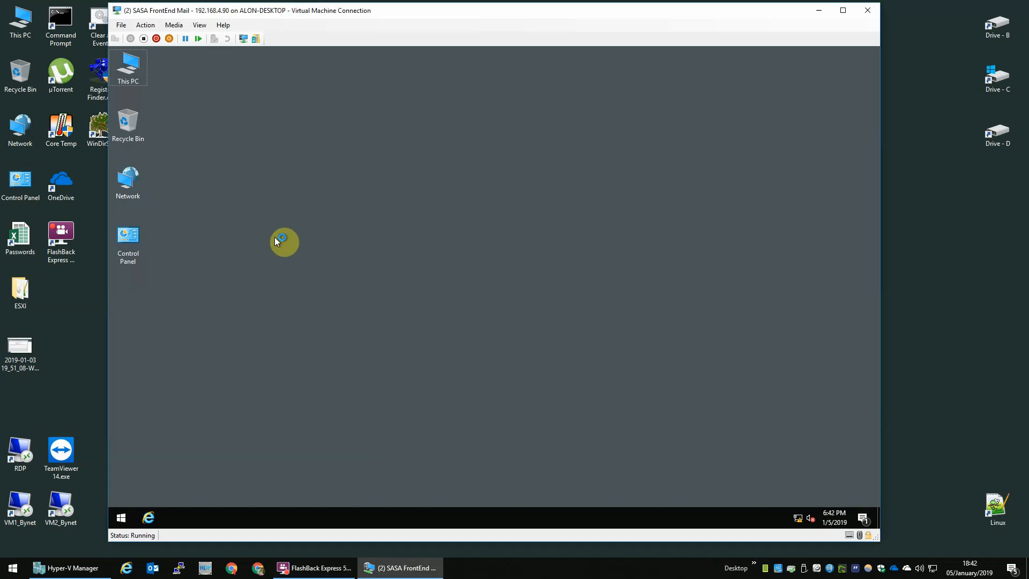
key(ctrl+v)
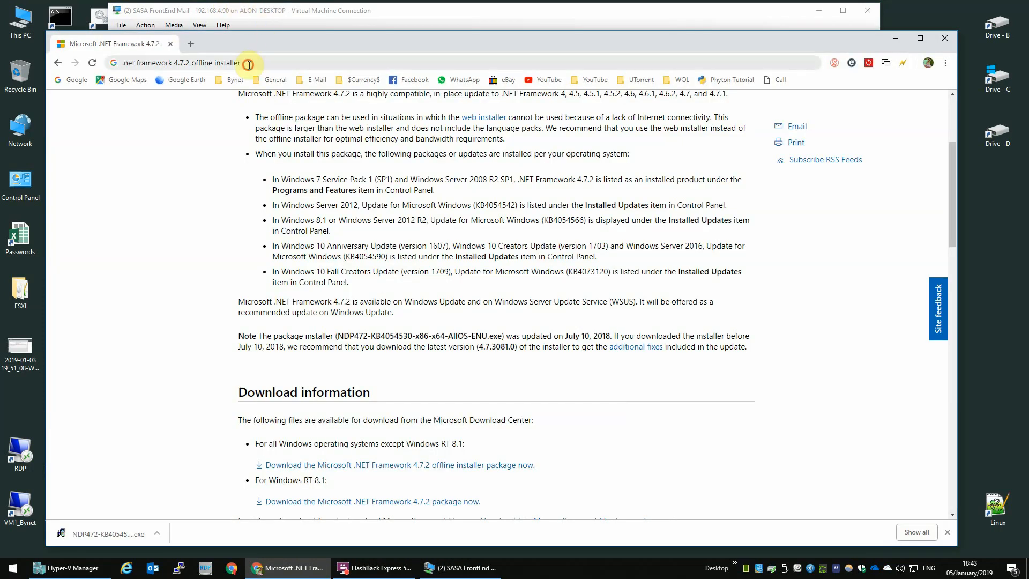
click(250, 66)
key(Return)
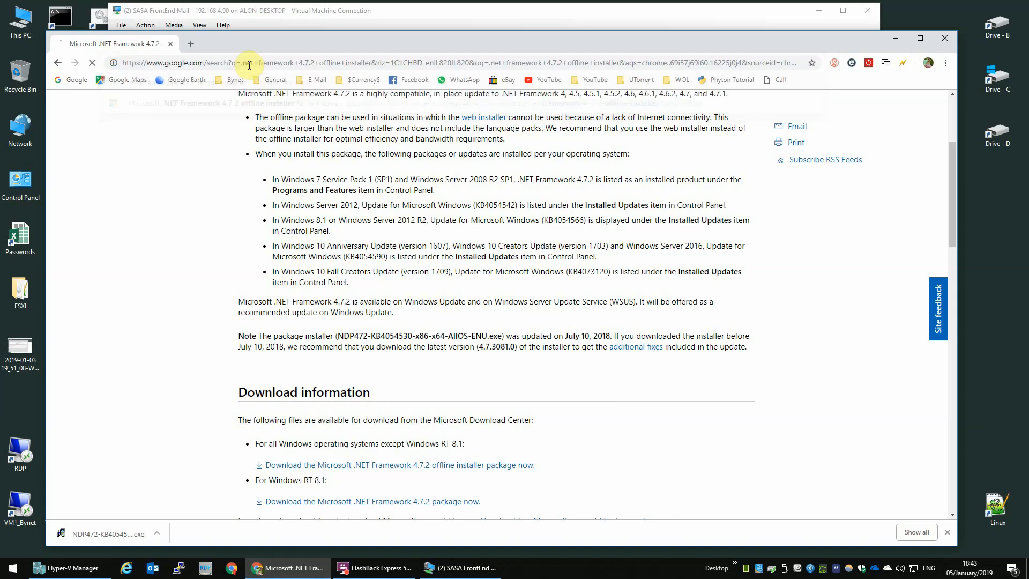
click(216, 190)
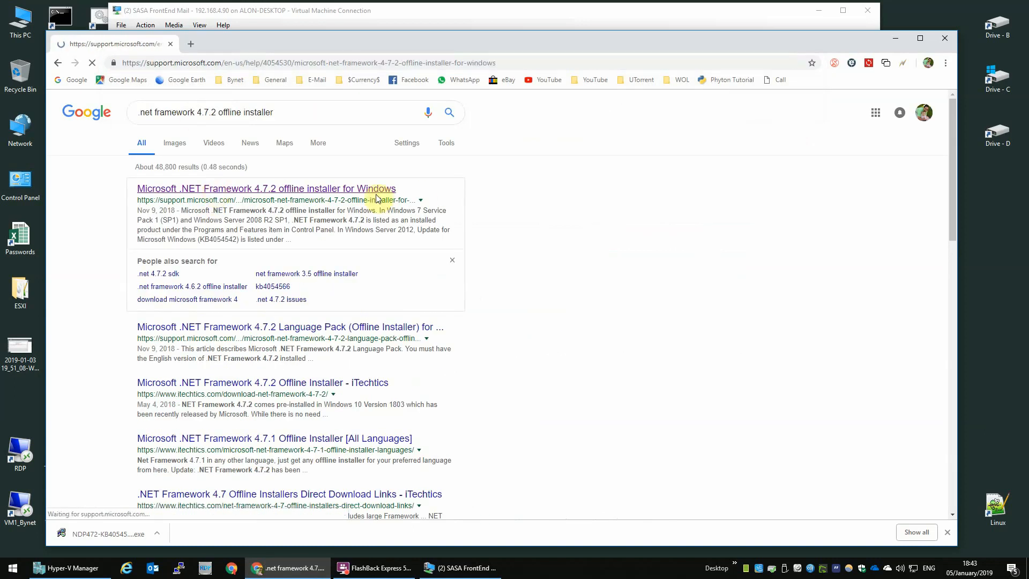
scroll(558, 296, down, 5)
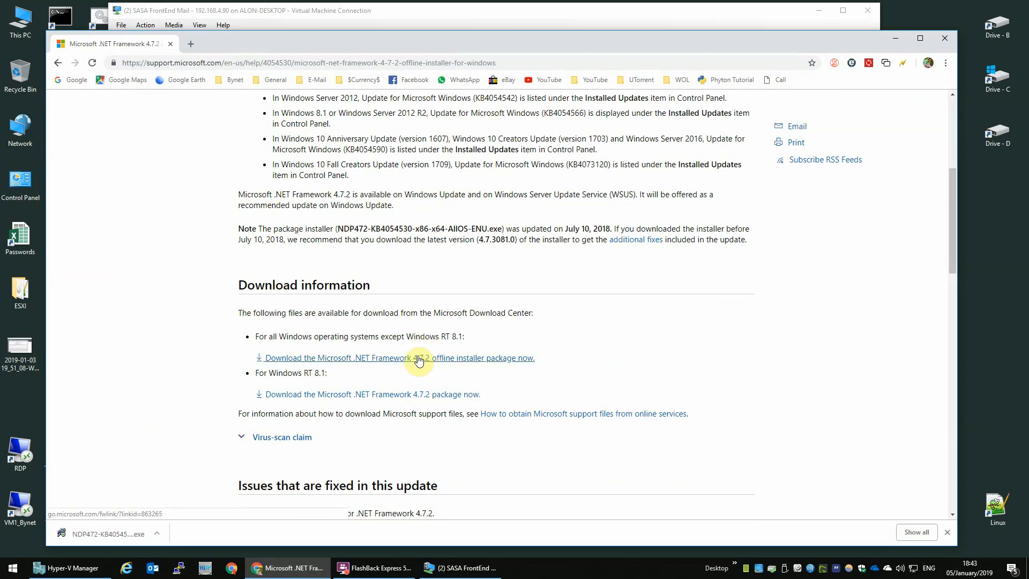
click(417, 357)
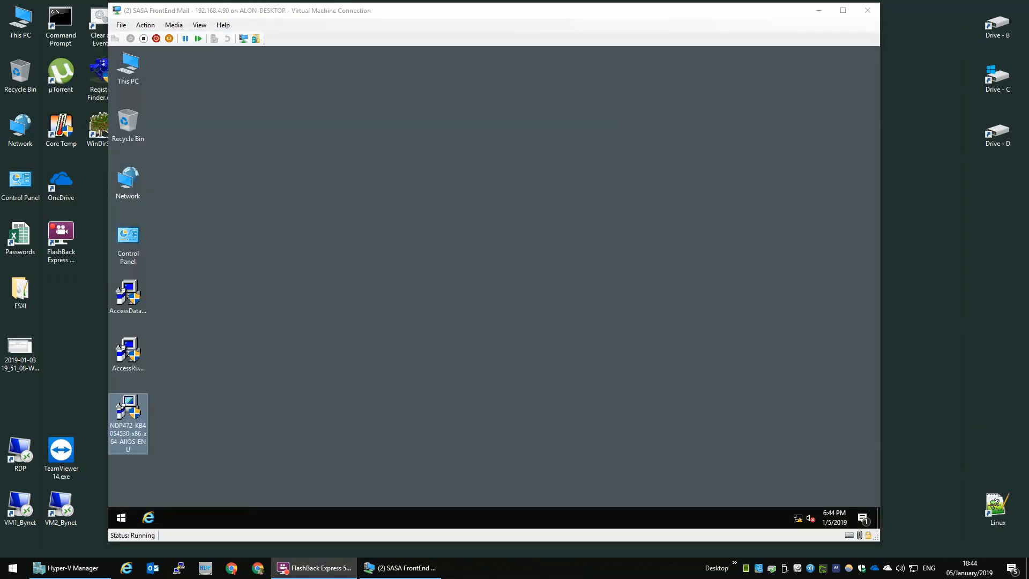
click(139, 303)
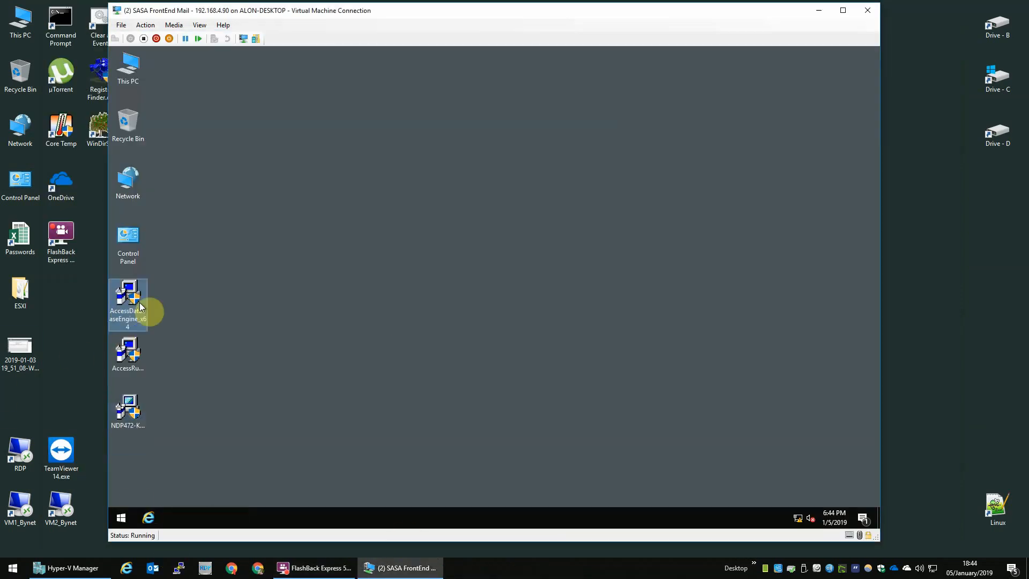
drag(220, 276, 198, 402)
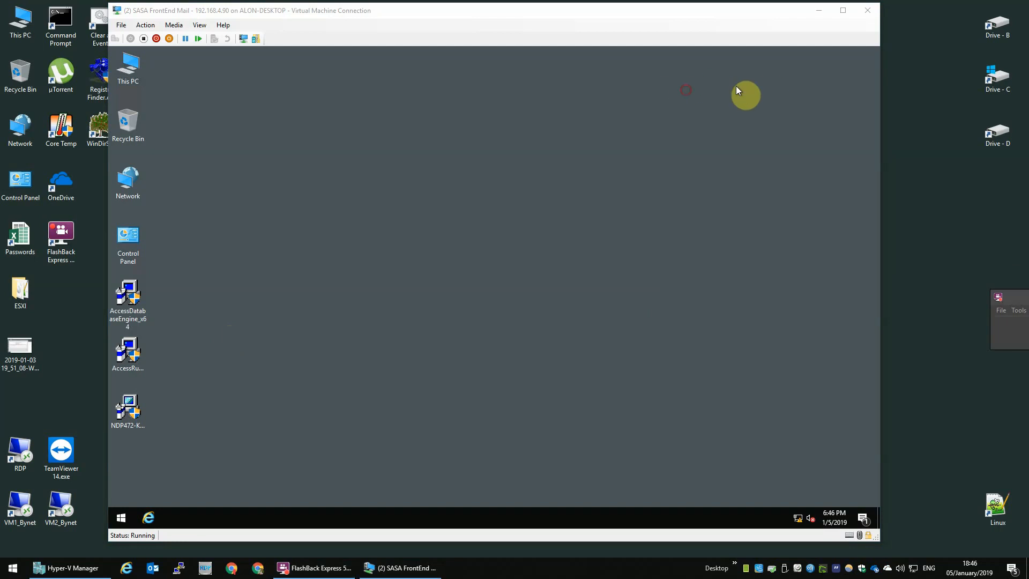
drag(1028, 85, 435, 86)
click(369, 232)
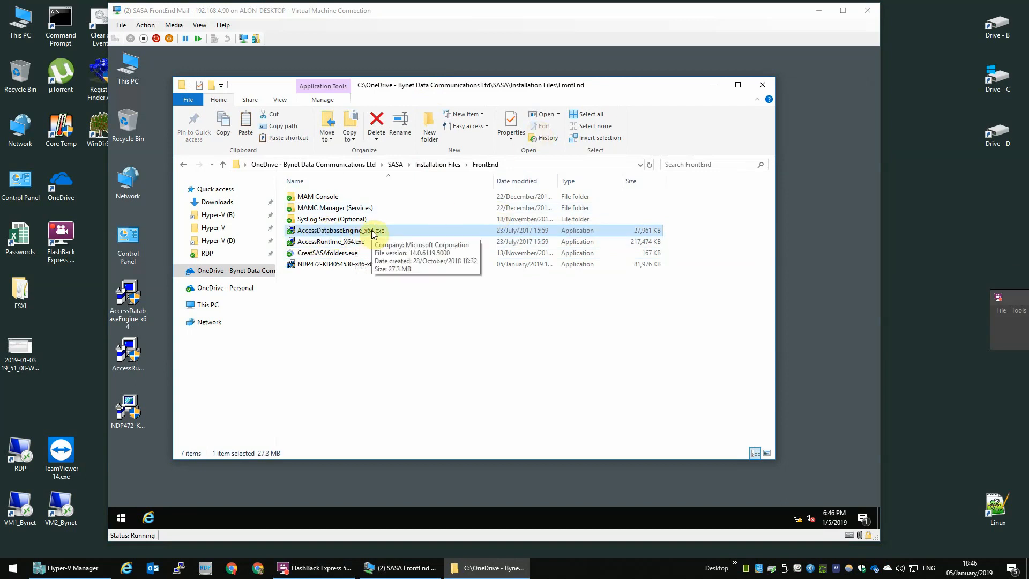
click(320, 243)
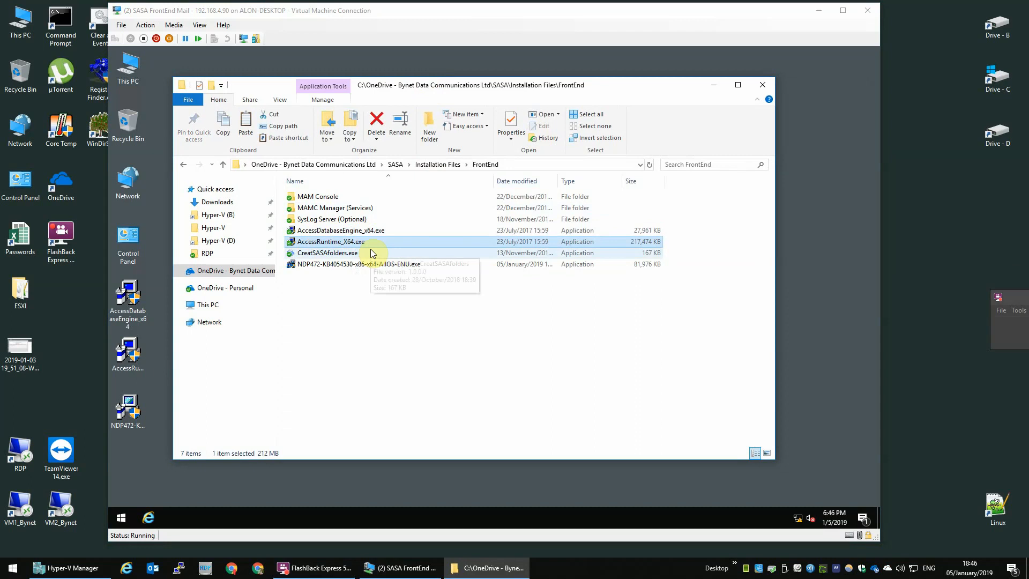
click(328, 265)
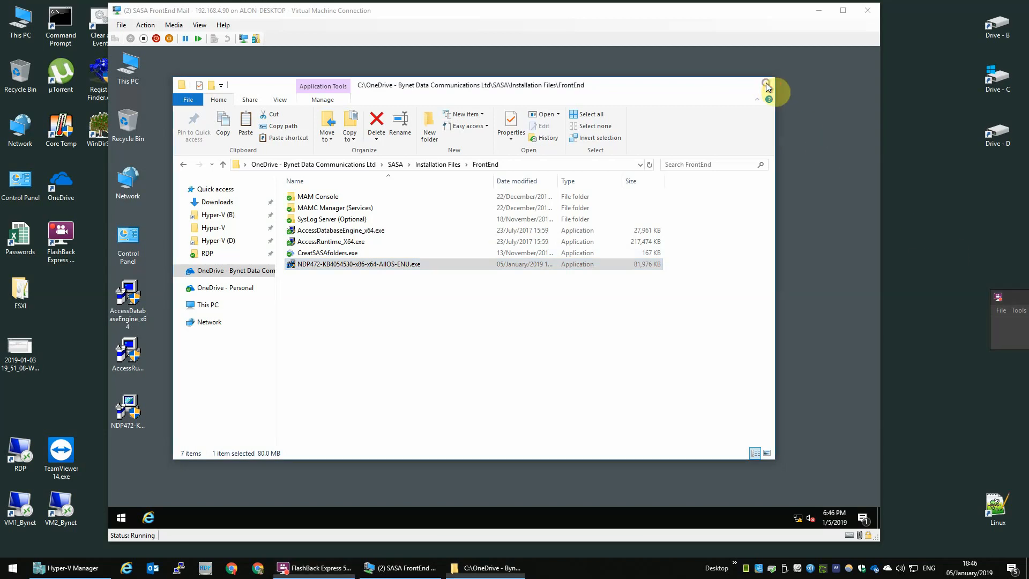
click(762, 85)
Install Access database engine 2010 from AccessDatabaseEngine_x64, then launch AccessRuntime_X64.
double_click(140, 318)
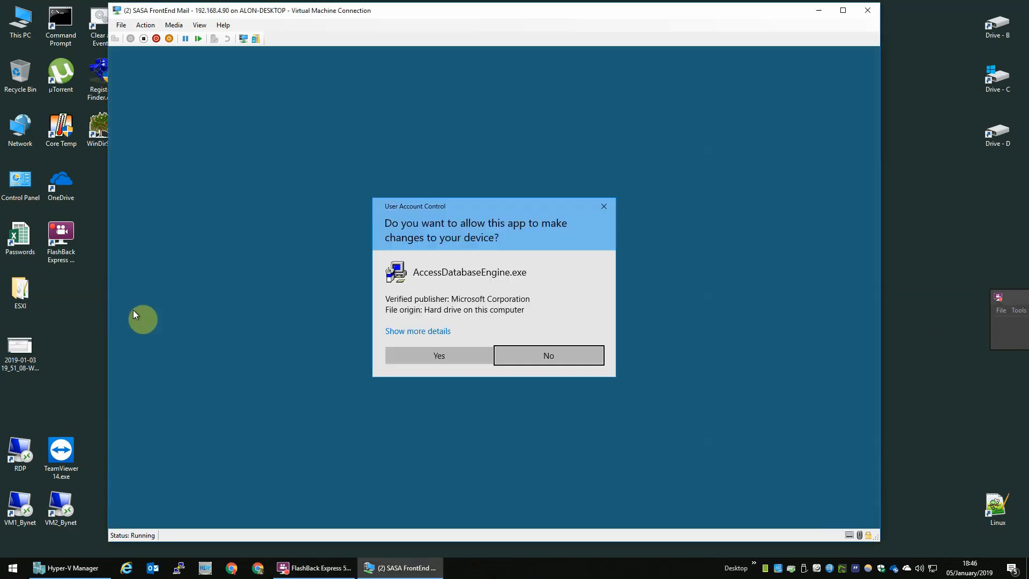
click(471, 356)
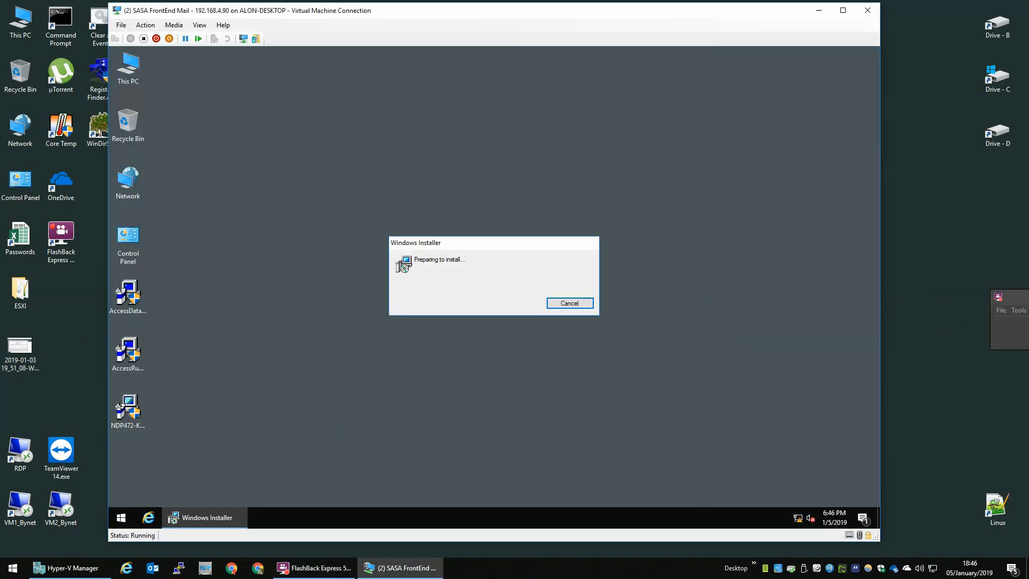
click(551, 385)
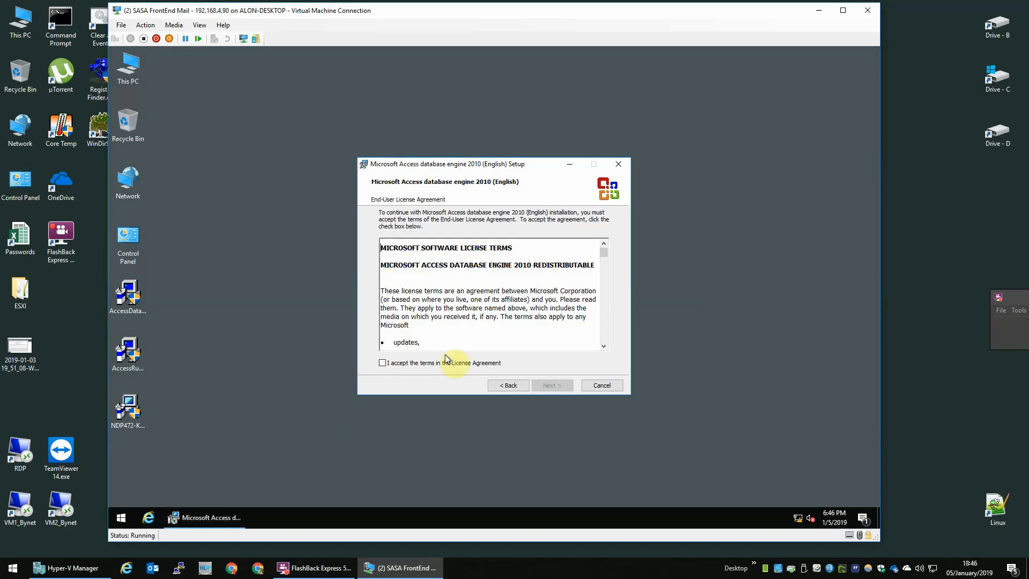
click(483, 367)
click(556, 385)
click(555, 385)
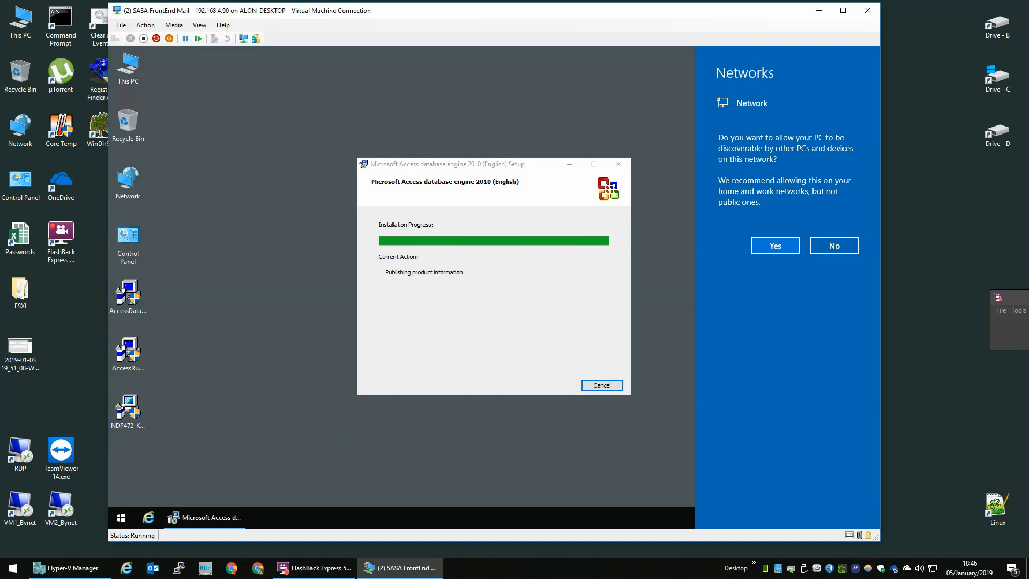
click(832, 251)
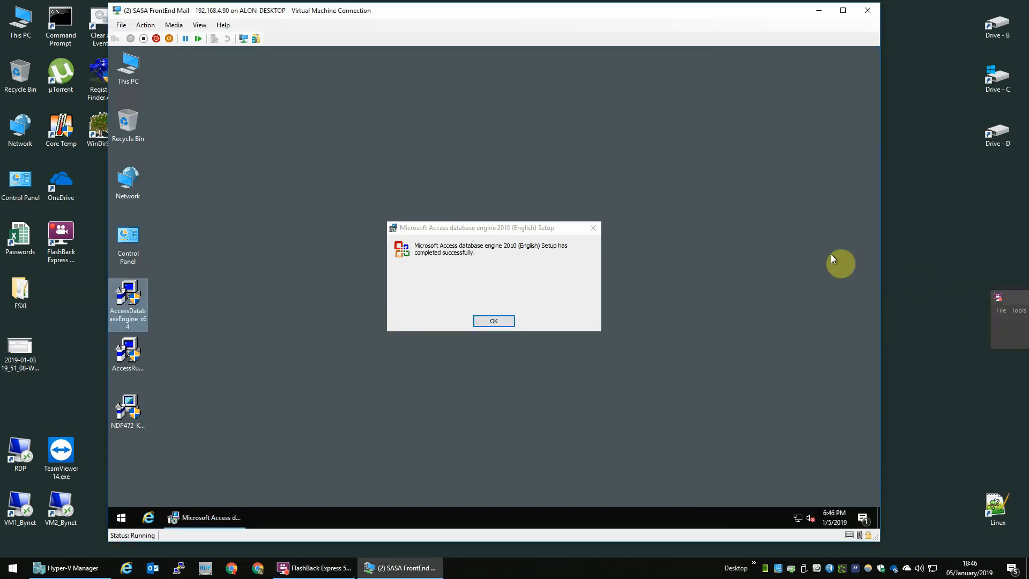
click(477, 323)
double_click(127, 352)
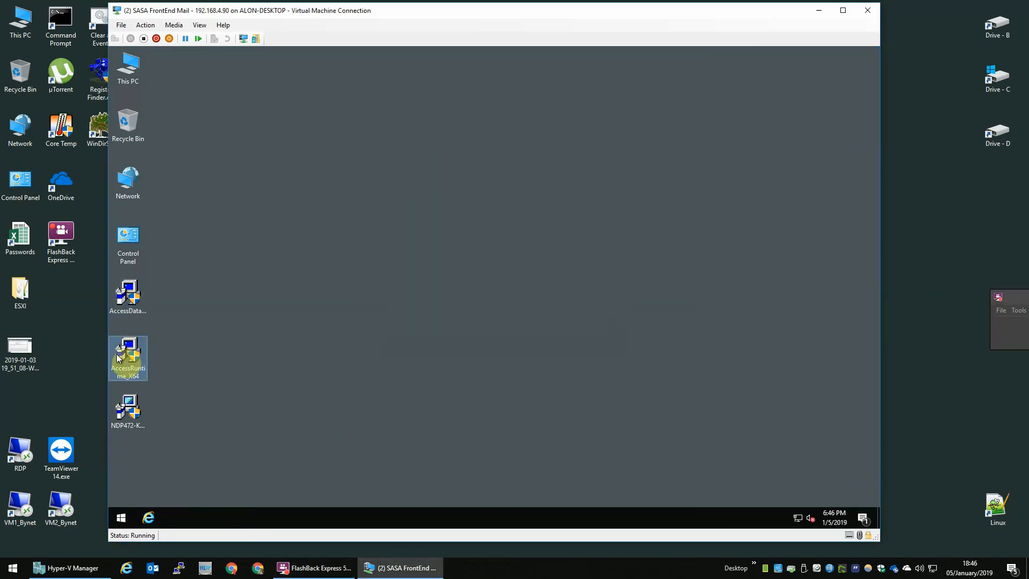
Accept the Access Runtime 2010 licence, install it, and close the completed setup.
click(467, 354)
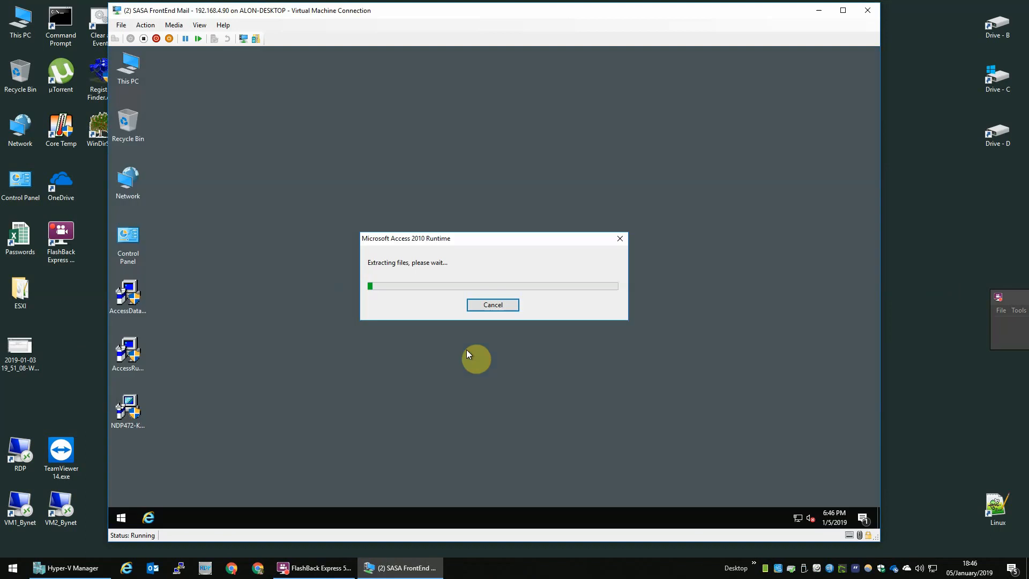
double_click(135, 180)
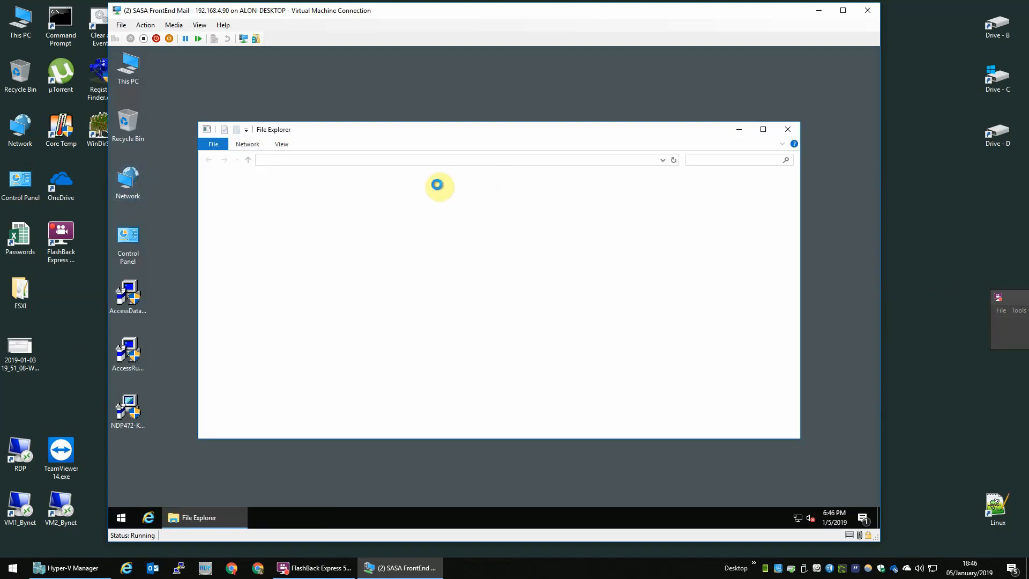
click(792, 133)
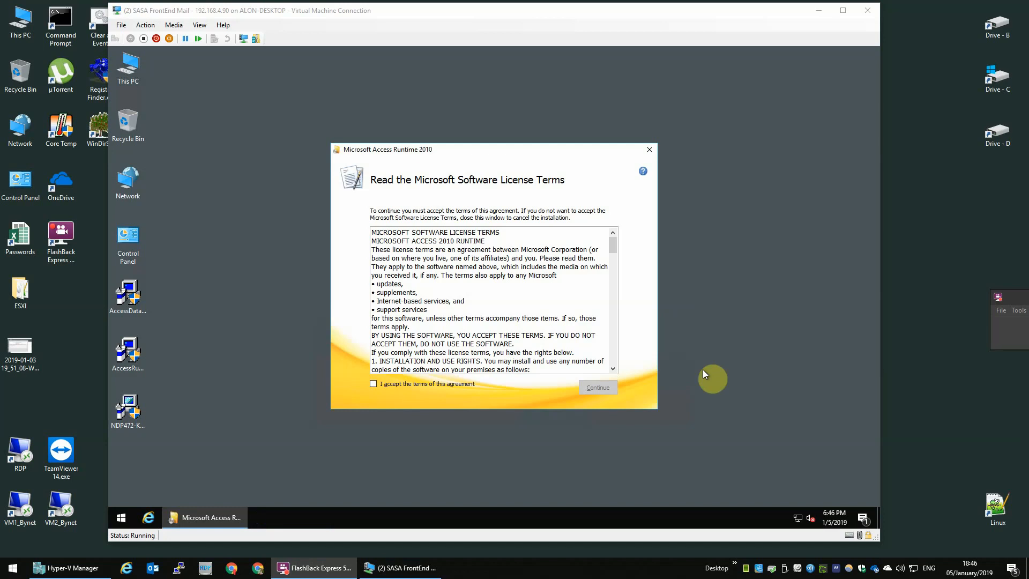
click(435, 378)
click(436, 380)
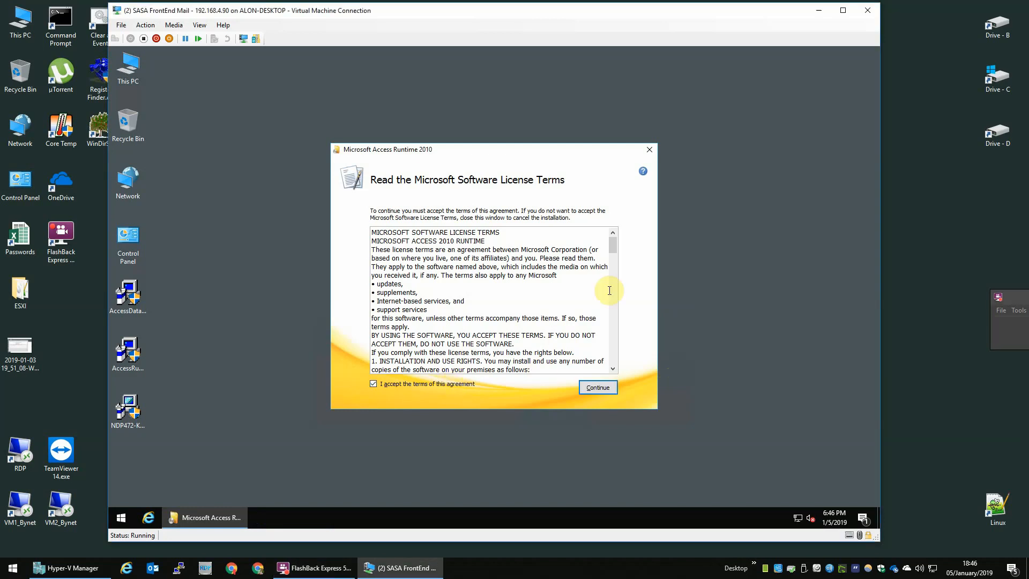
drag(612, 246, 606, 385)
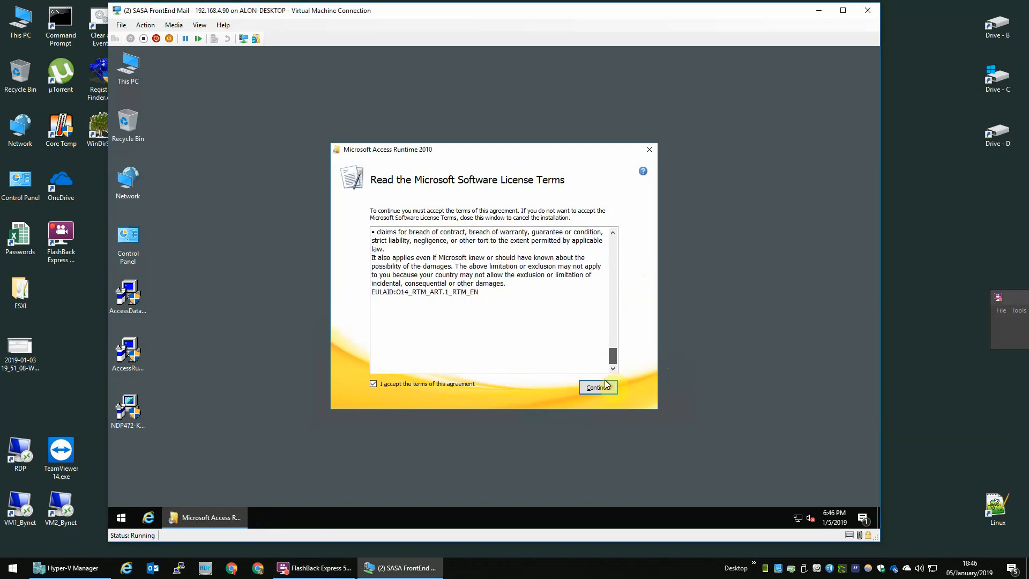
click(606, 385)
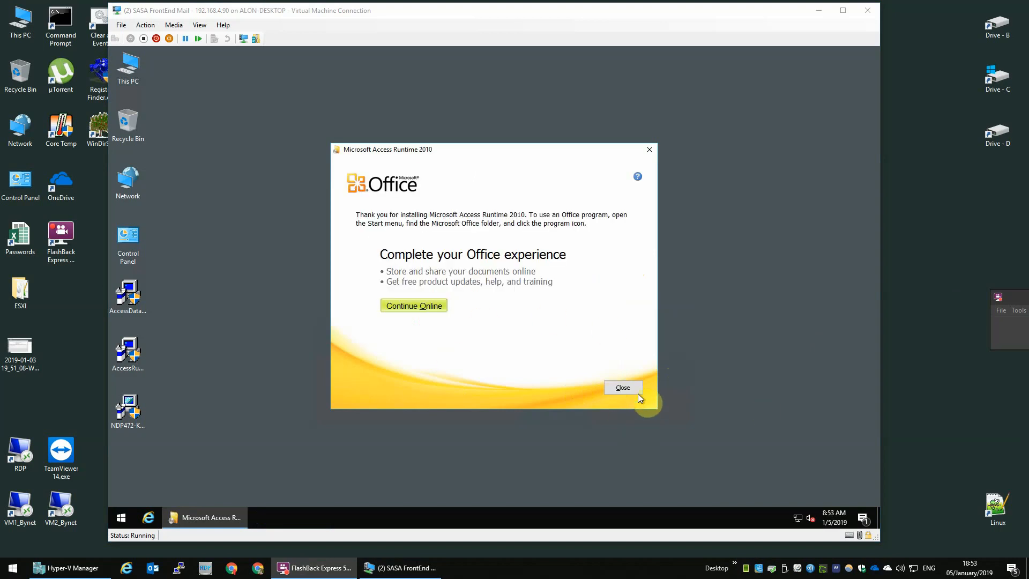
click(638, 393)
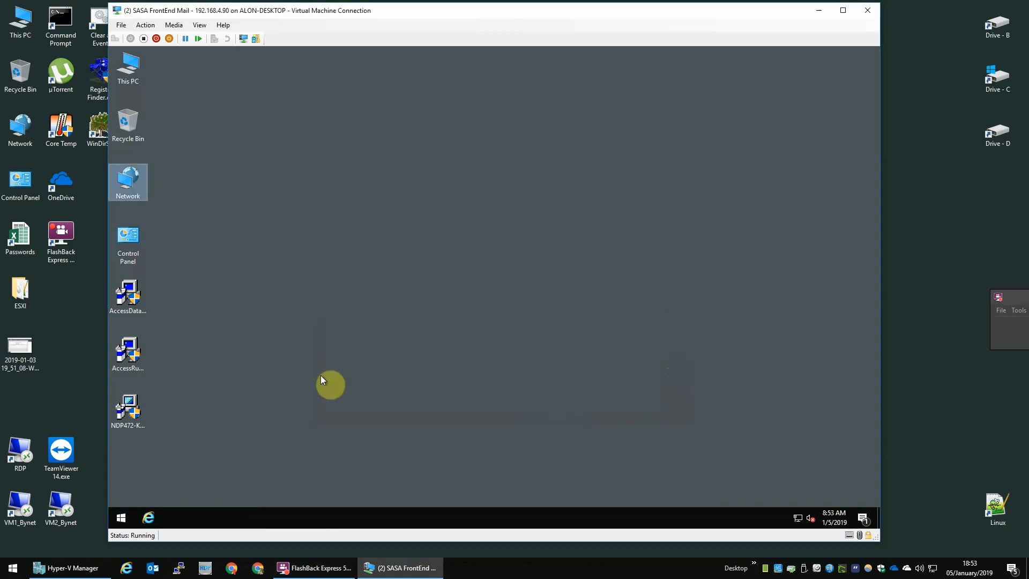
click(124, 414)
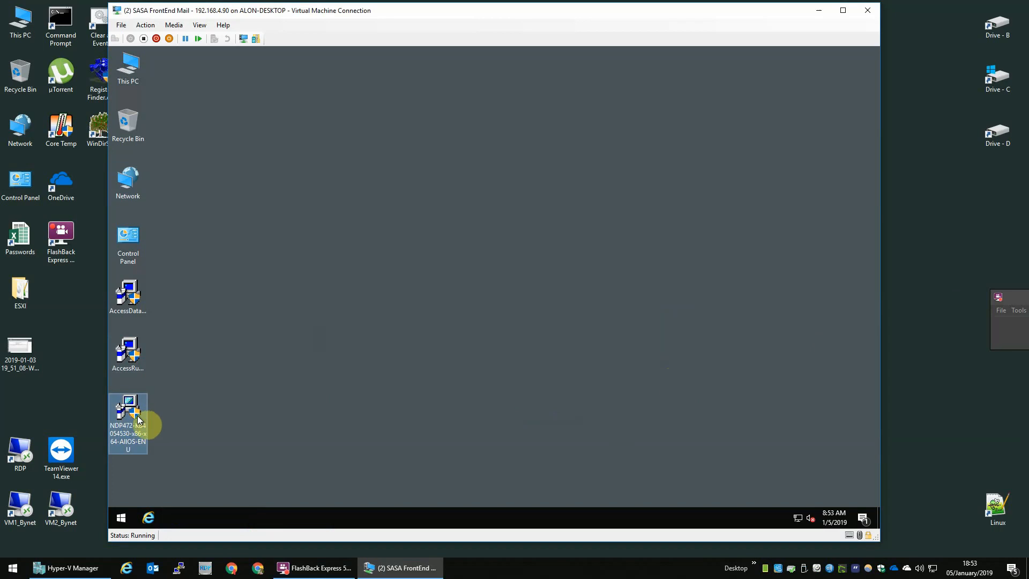
Install .NET Framework 4.7.2 from the NDP472 installer, then select the three desktop installer files.
double_click(137, 416)
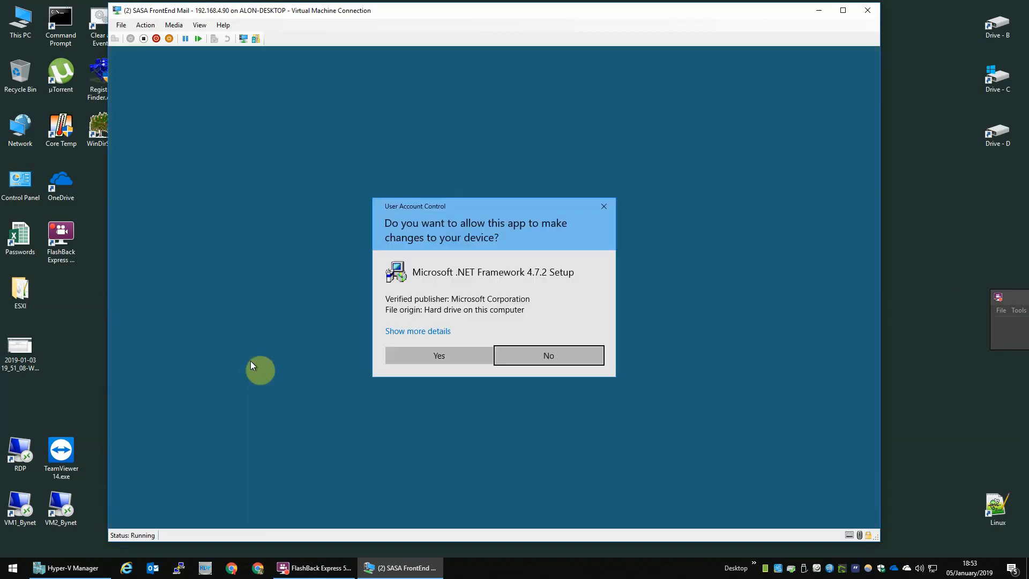
click(459, 347)
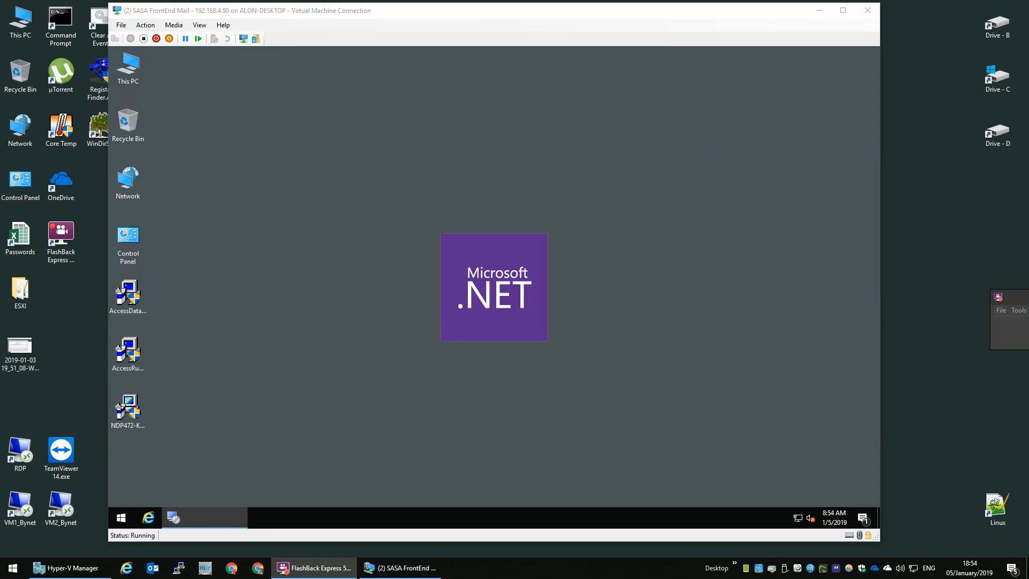
click(461, 350)
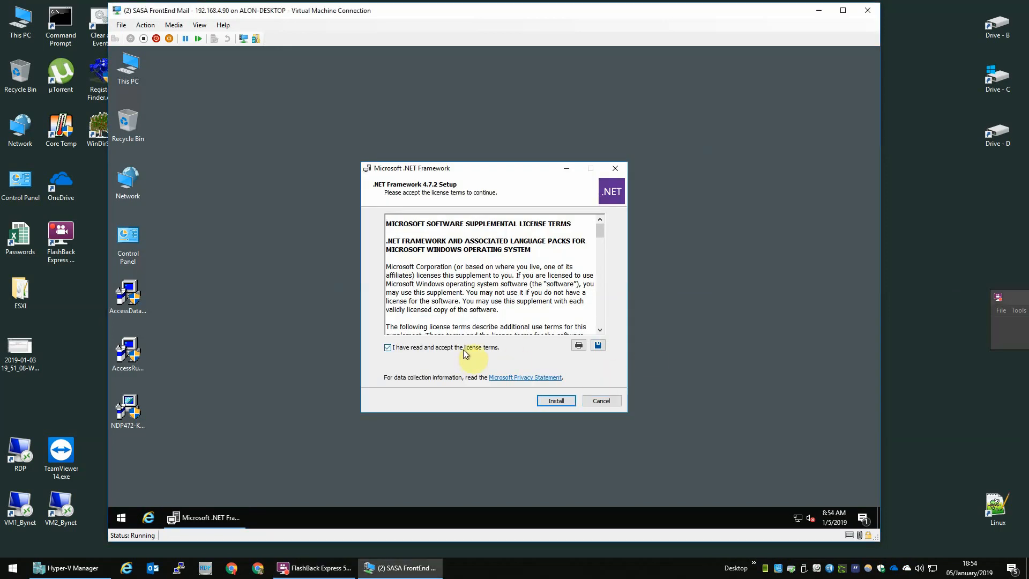
drag(603, 229, 607, 413)
click(558, 401)
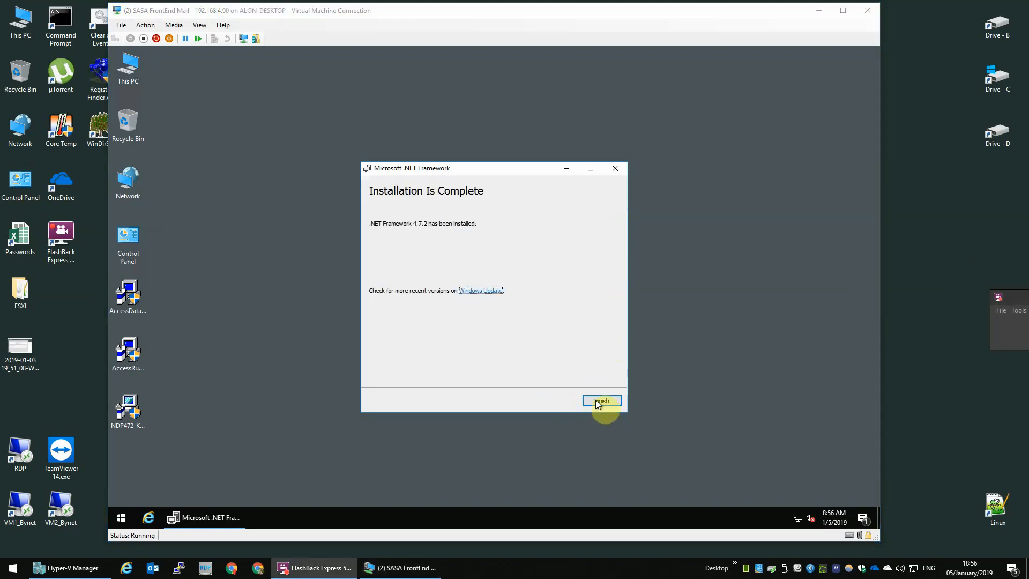
click(602, 401)
drag(207, 275, 89, 439)
Permanently delete the three installers and open the Downloads folder's Properties from This PC.
key(shift+Delete)
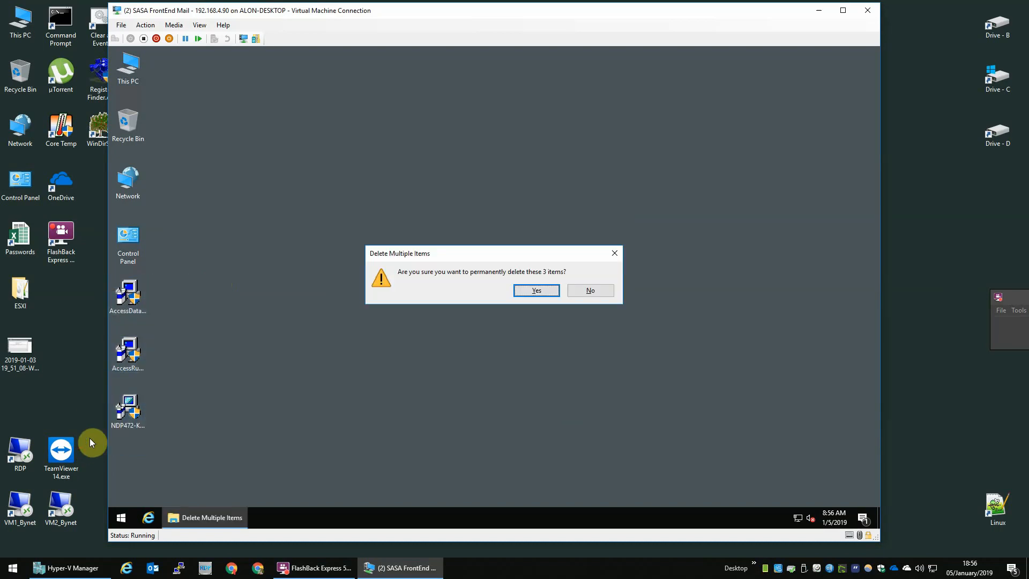
key(Return)
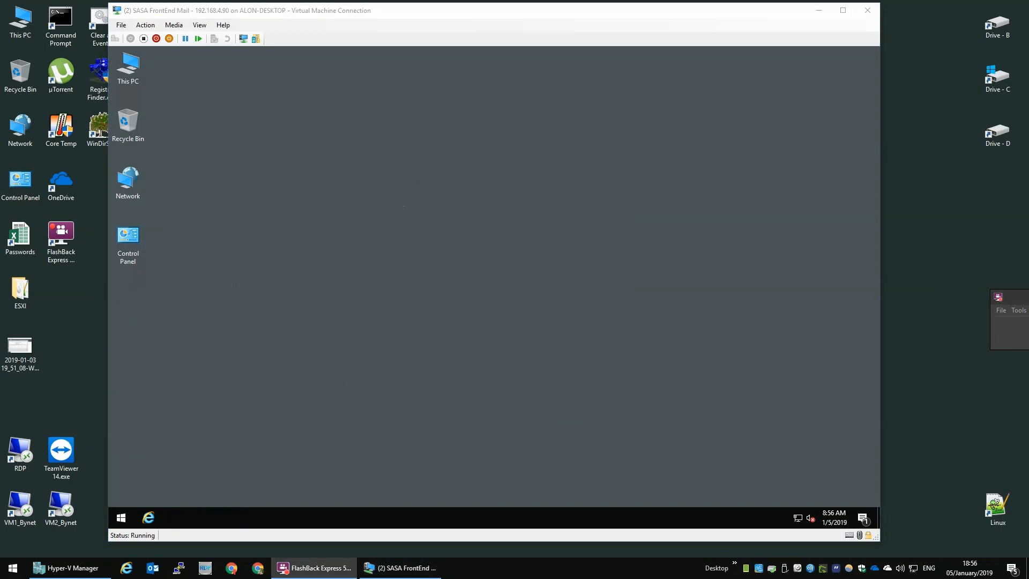
click(140, 67)
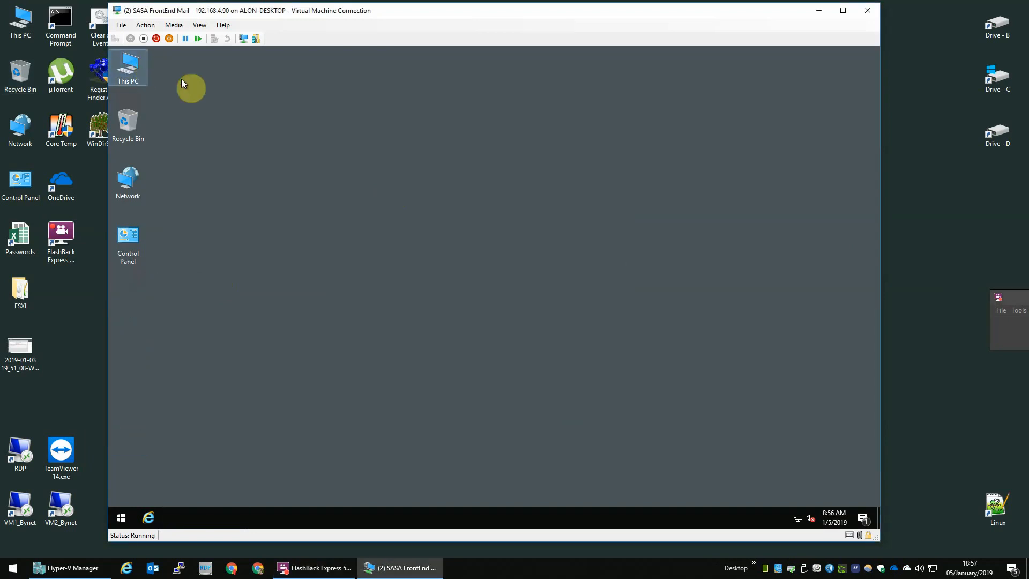
key(Return)
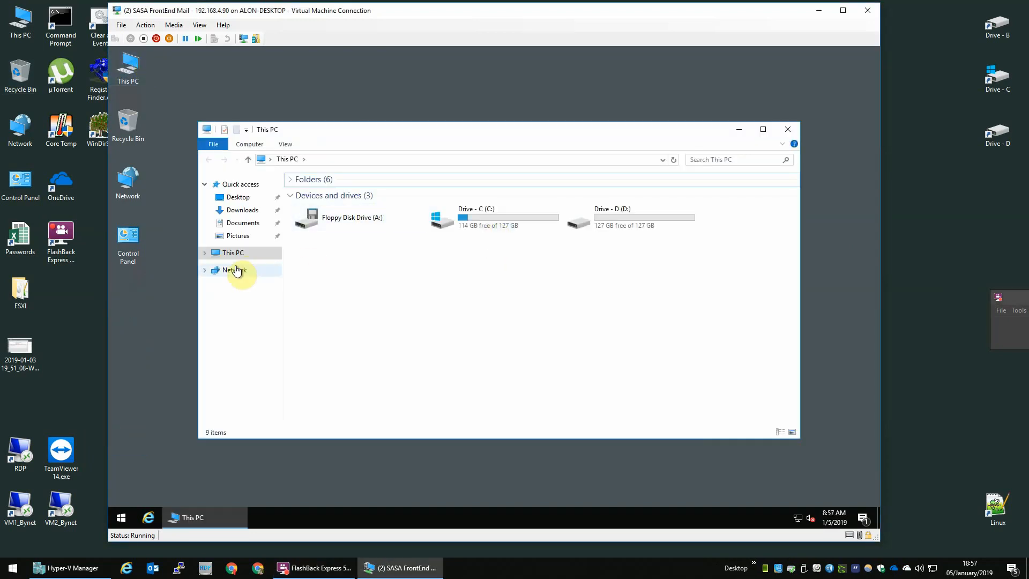
click(230, 211)
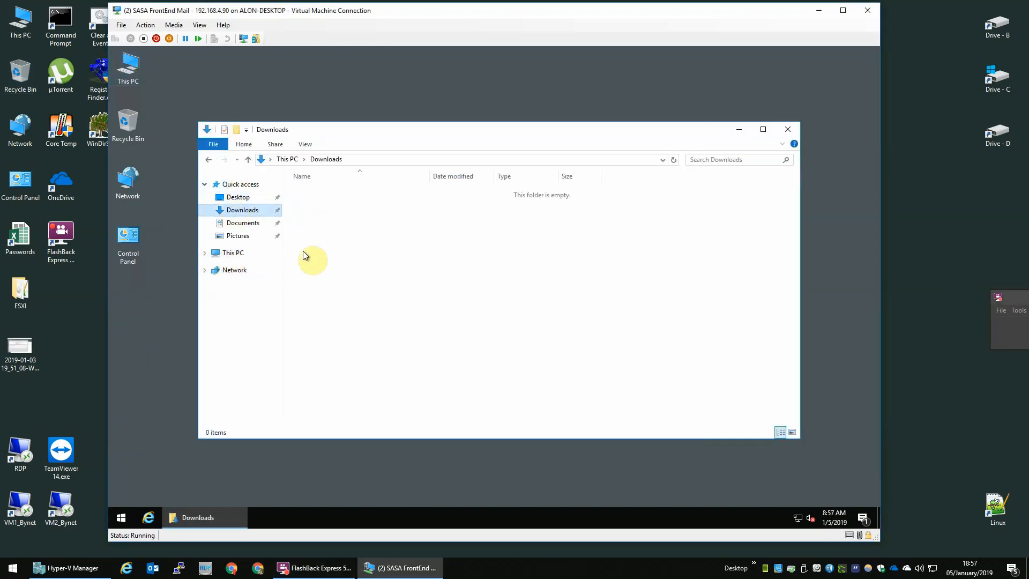
right_click(428, 243)
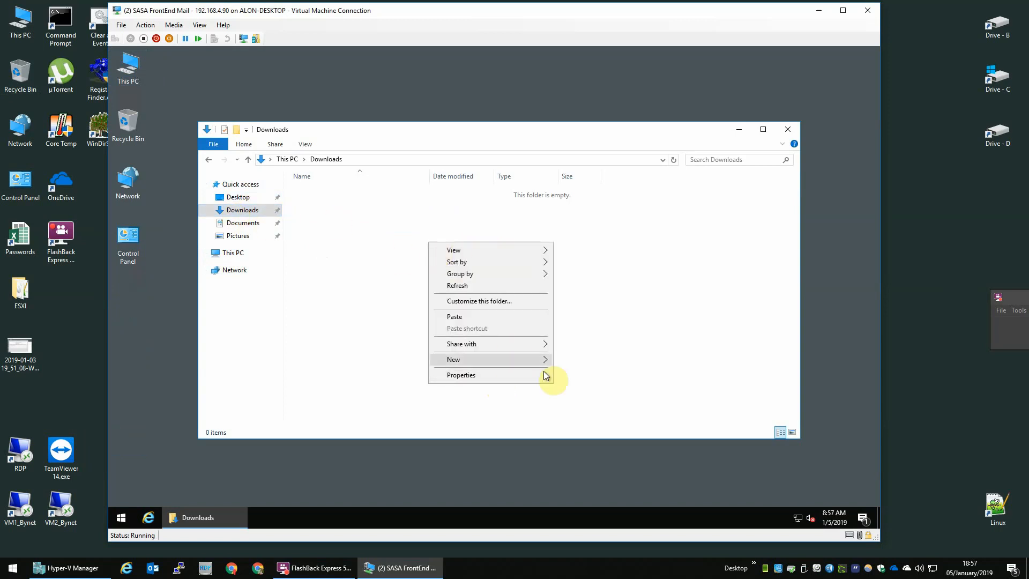
click(520, 375)
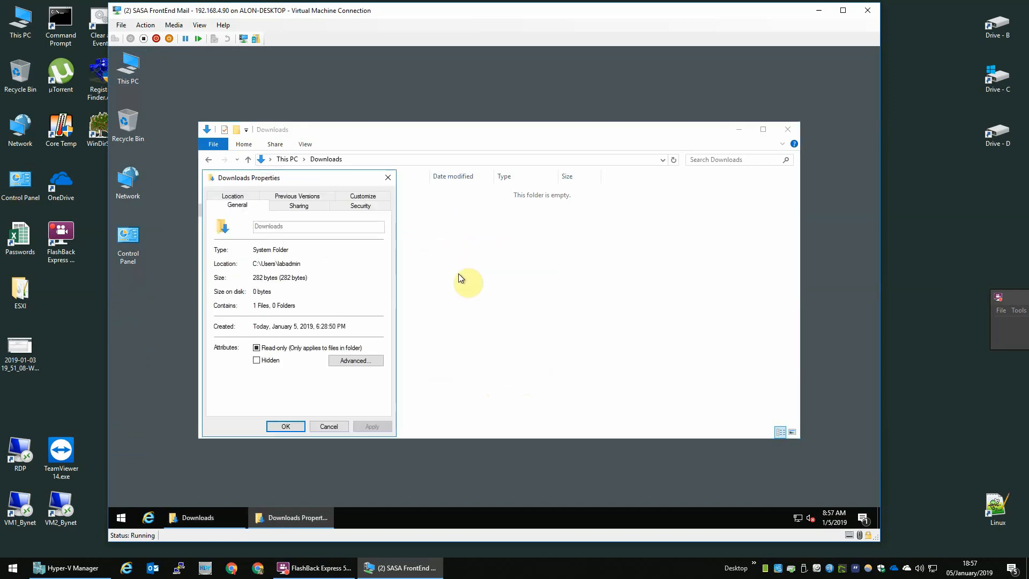
Share the Downloads folder through Advanced Sharing, giving Everyone Full Control share permission.
click(294, 205)
click(265, 334)
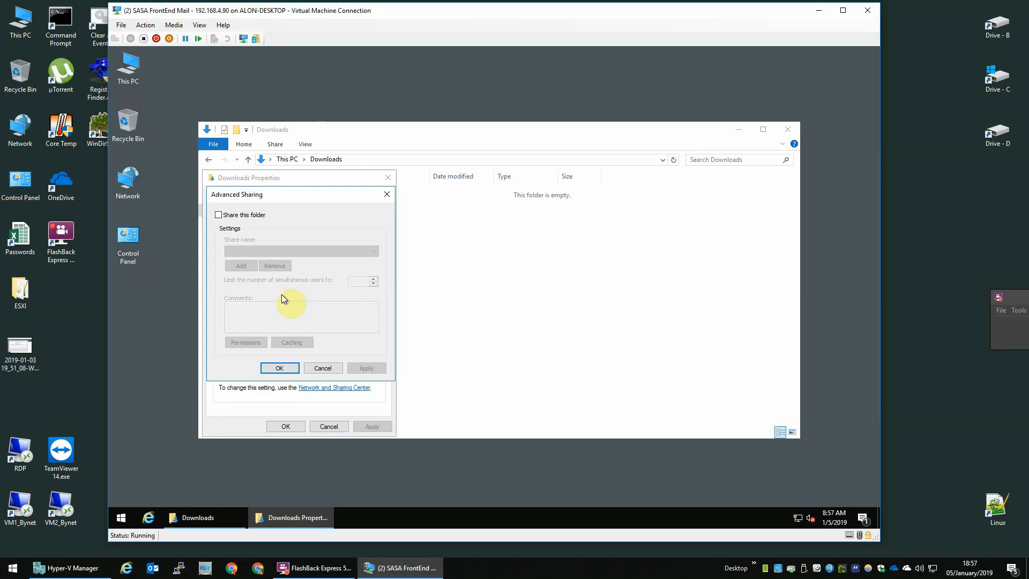
click(242, 215)
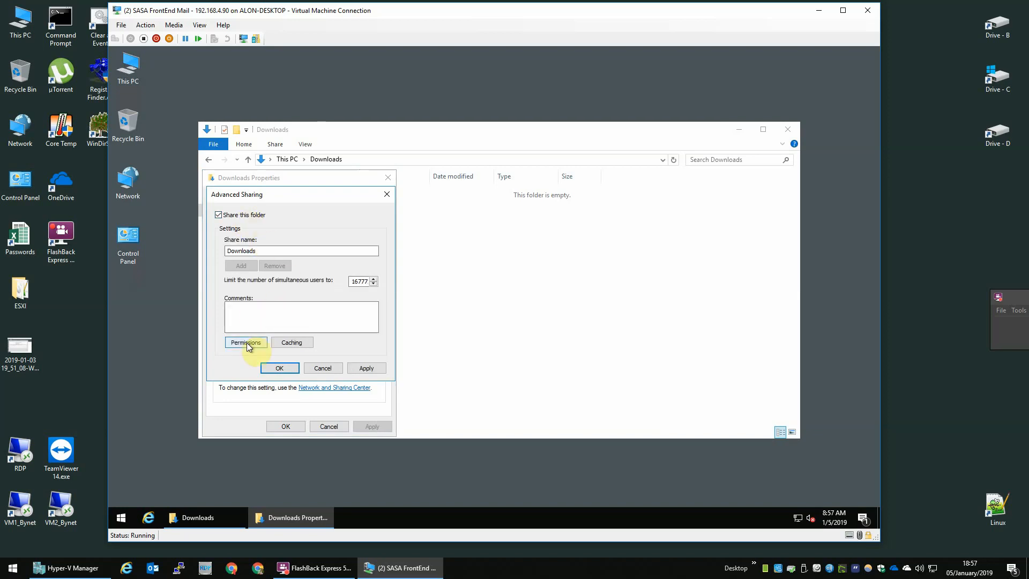
click(247, 343)
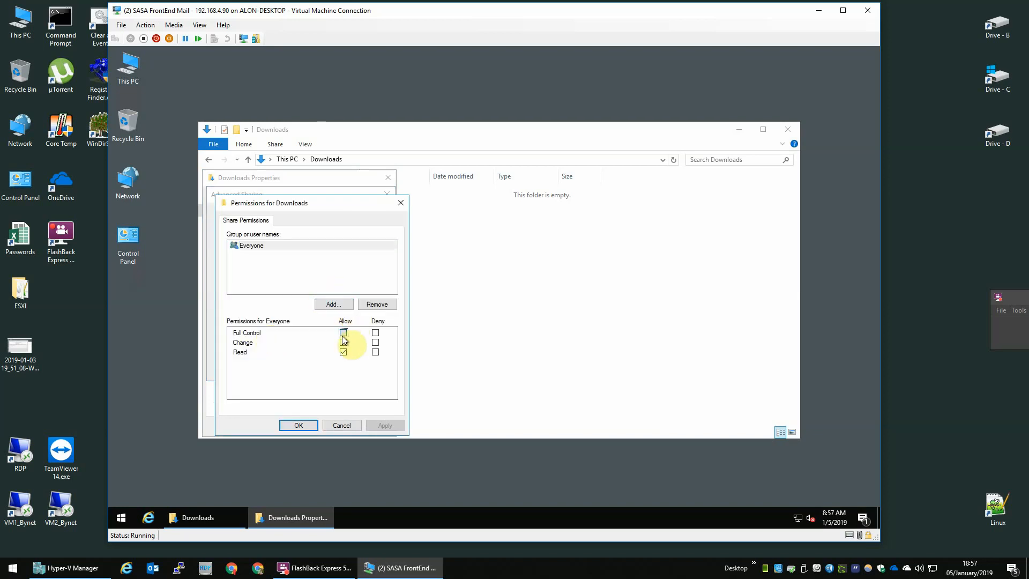
click(343, 333)
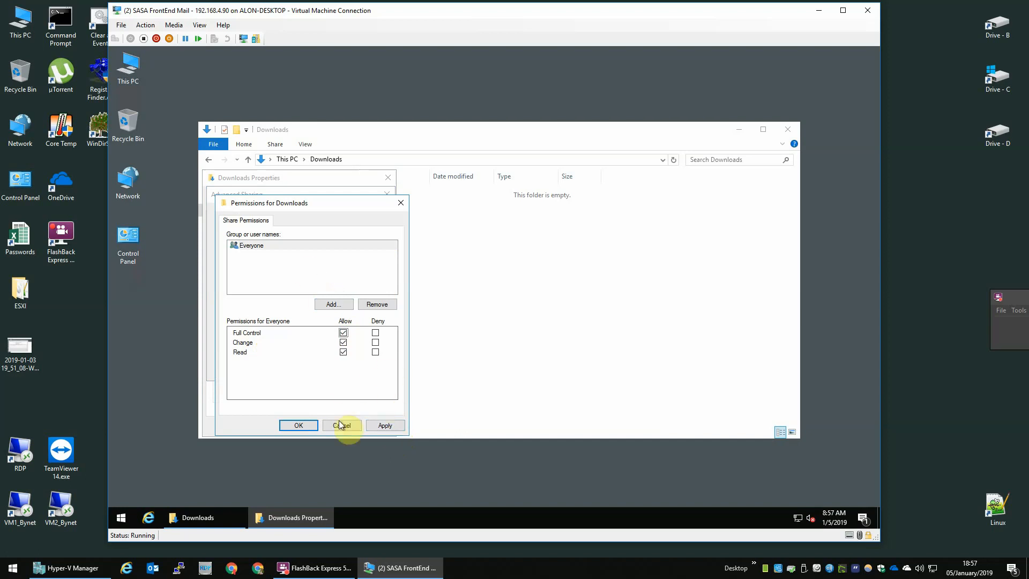
click(309, 424)
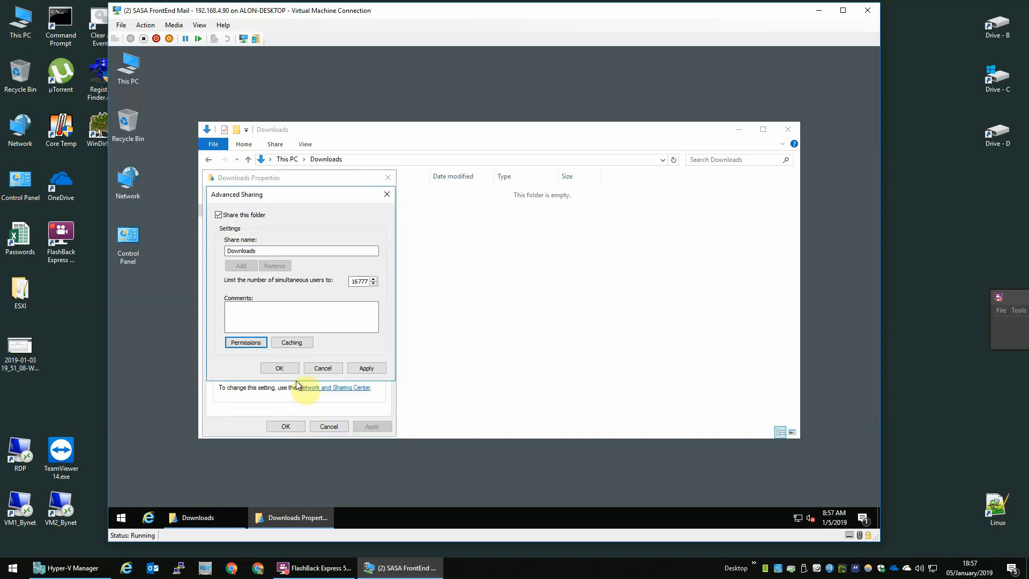
click(279, 368)
Add 'everyone' to the folder's security permissions with Full control and close Properties.
click(363, 207)
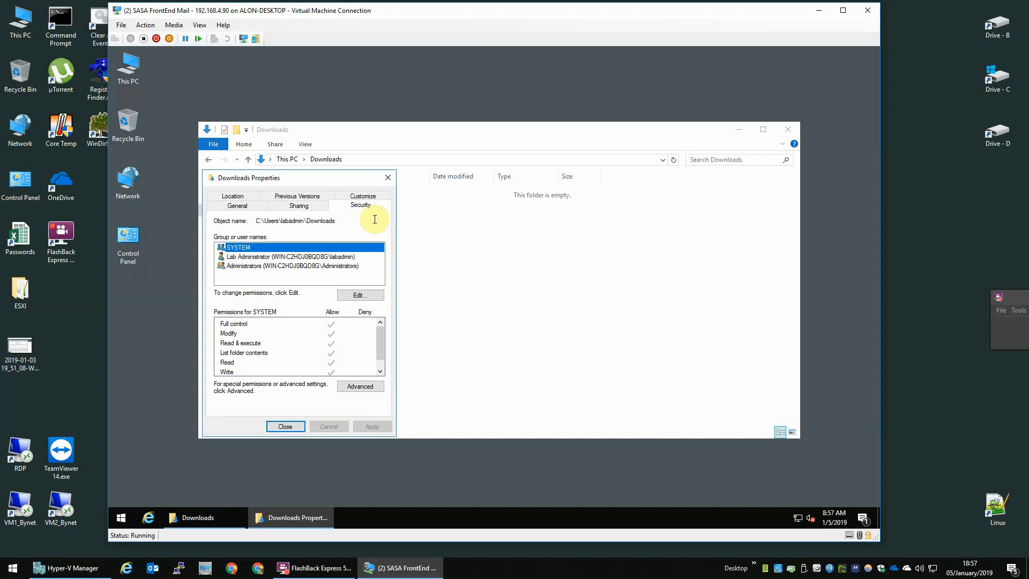
click(349, 296)
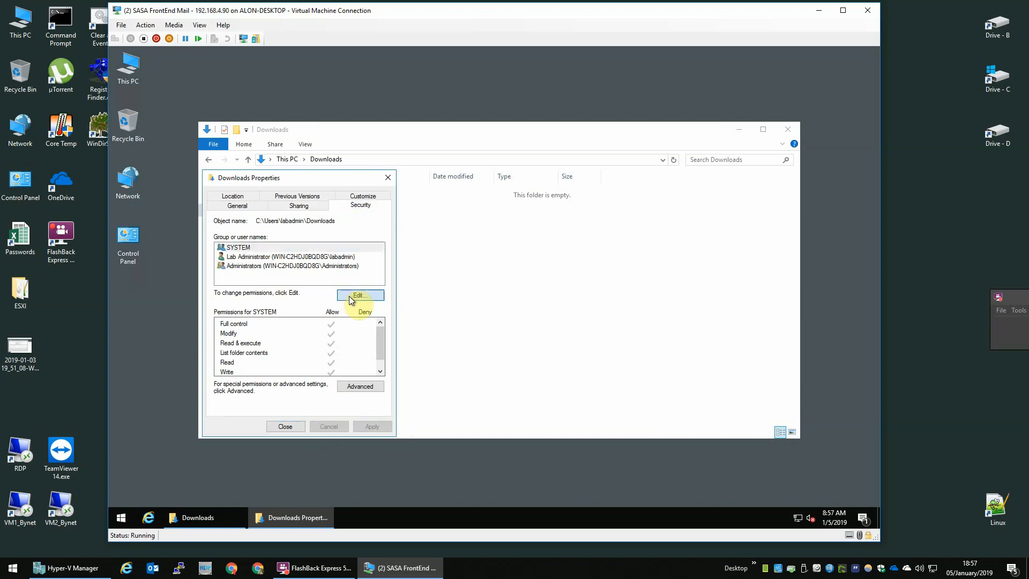
click(332, 351)
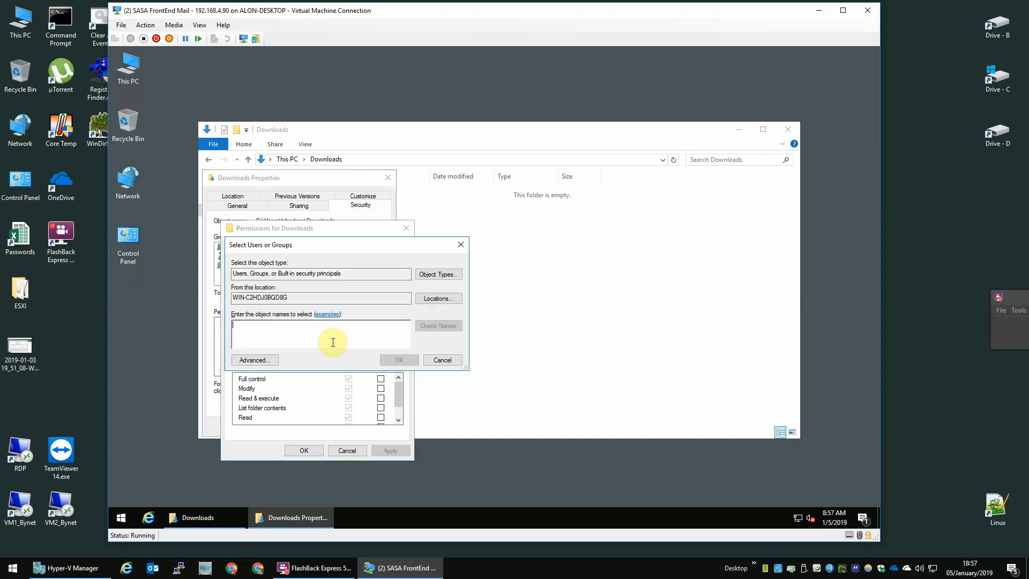
text(everyone)
key(Return)
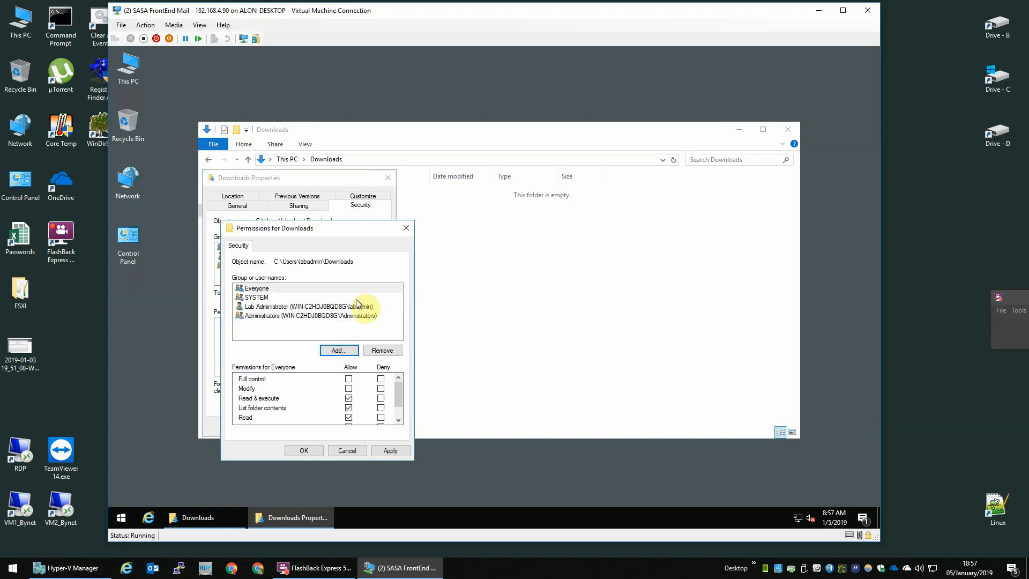
click(349, 379)
click(304, 450)
click(283, 430)
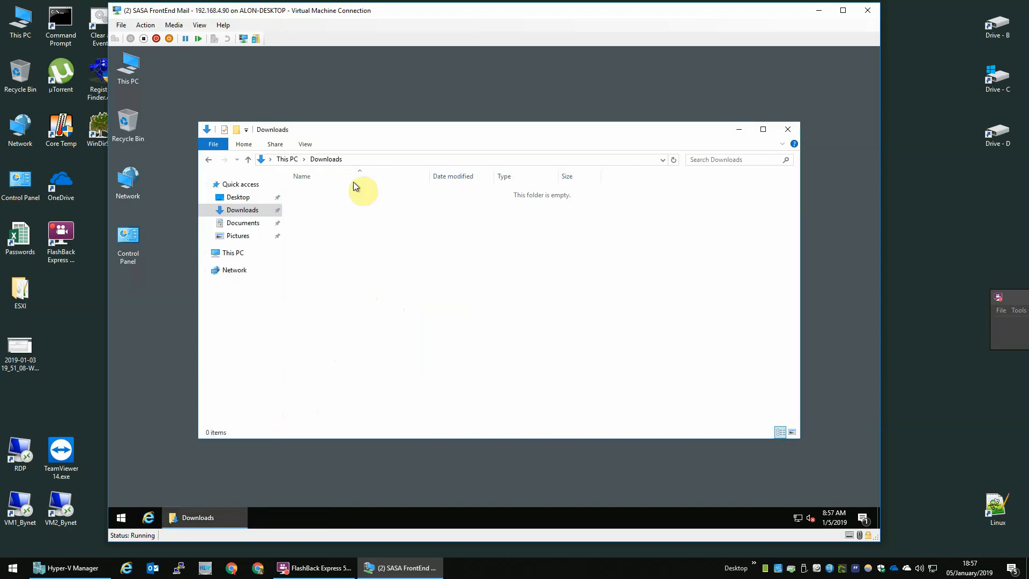
Begin typing the network path '\\06' in the Explorer address bar.
click(361, 156)
text(\)
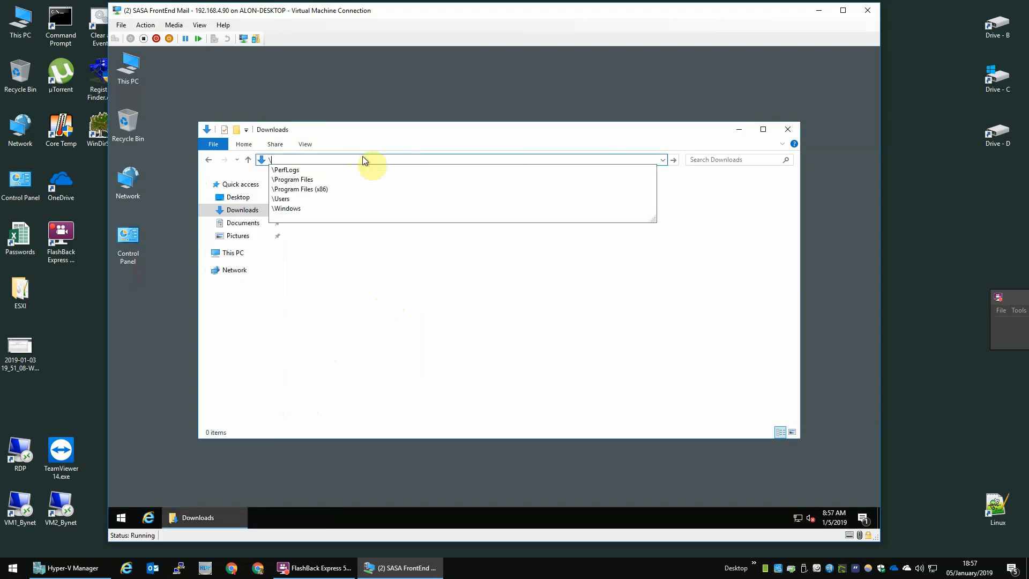
text(\)
text(06)
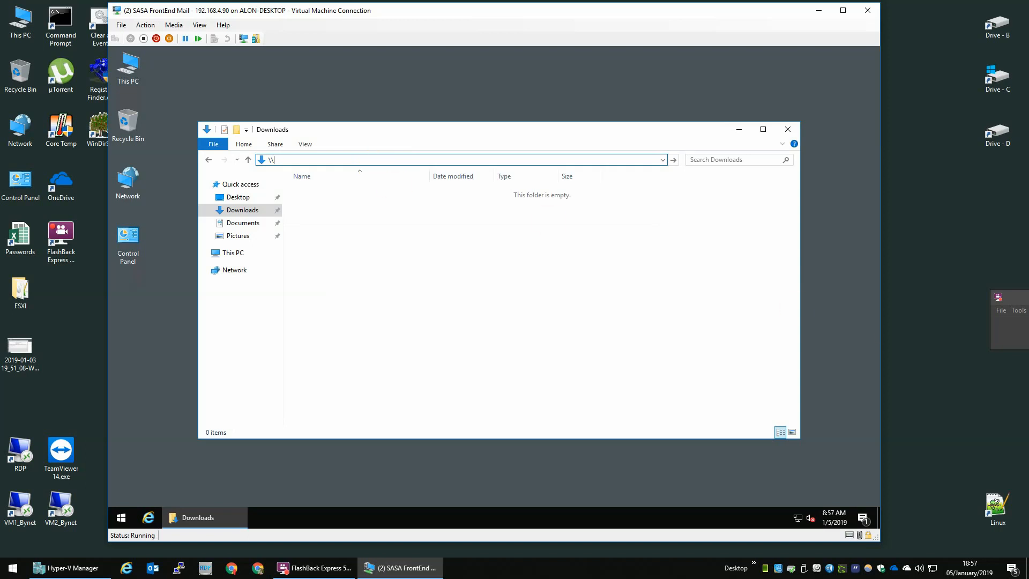
click(1025, 332)
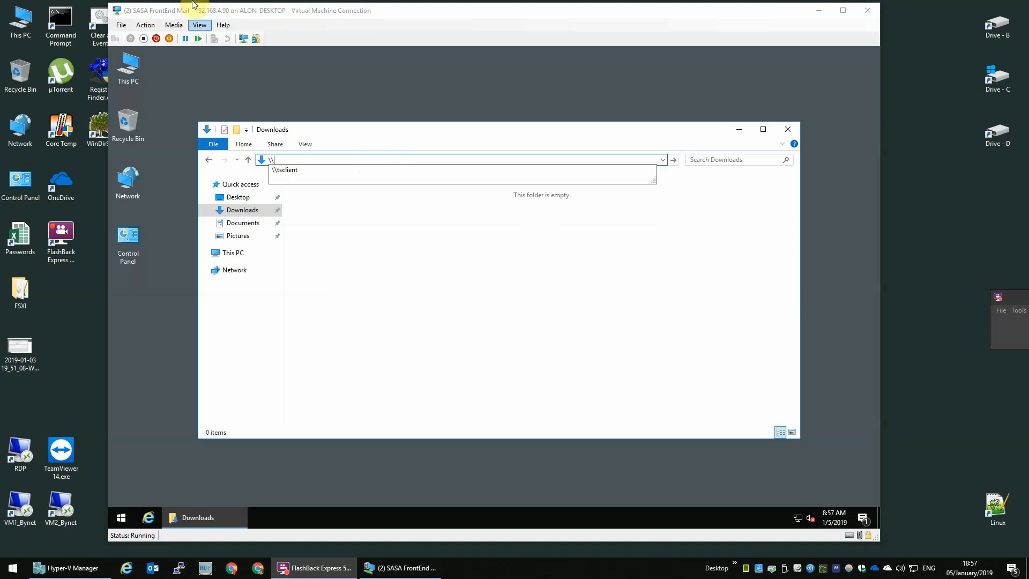
click(158, 15)
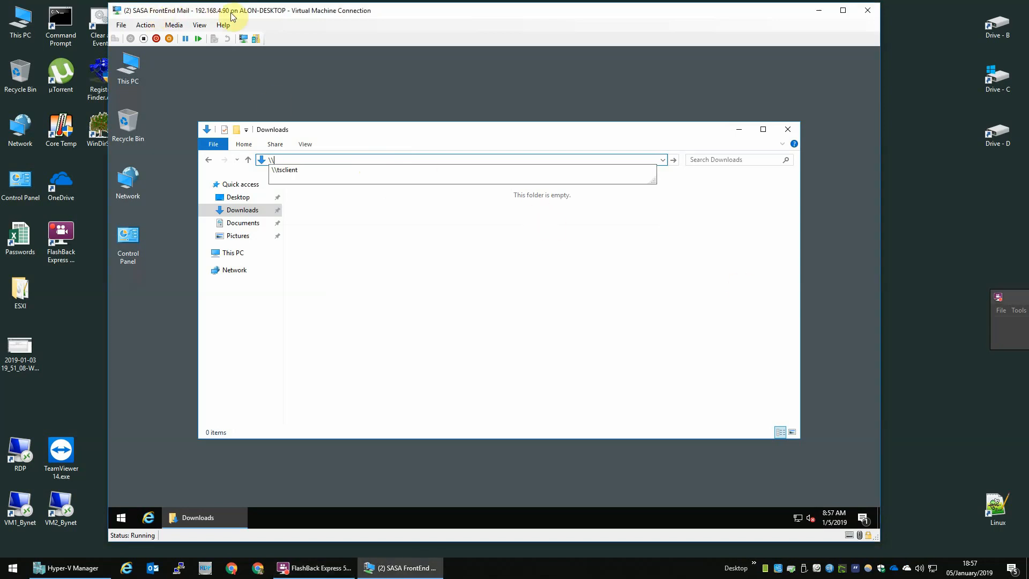
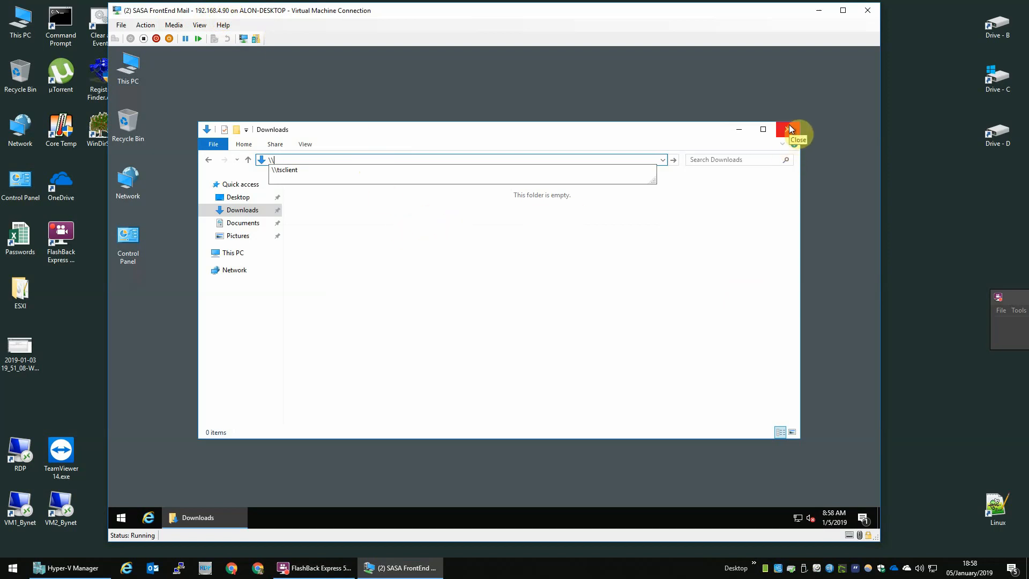
Browse to \\127.0.0.1 in the VM's Explorer and open its Downloads share.
text(195)
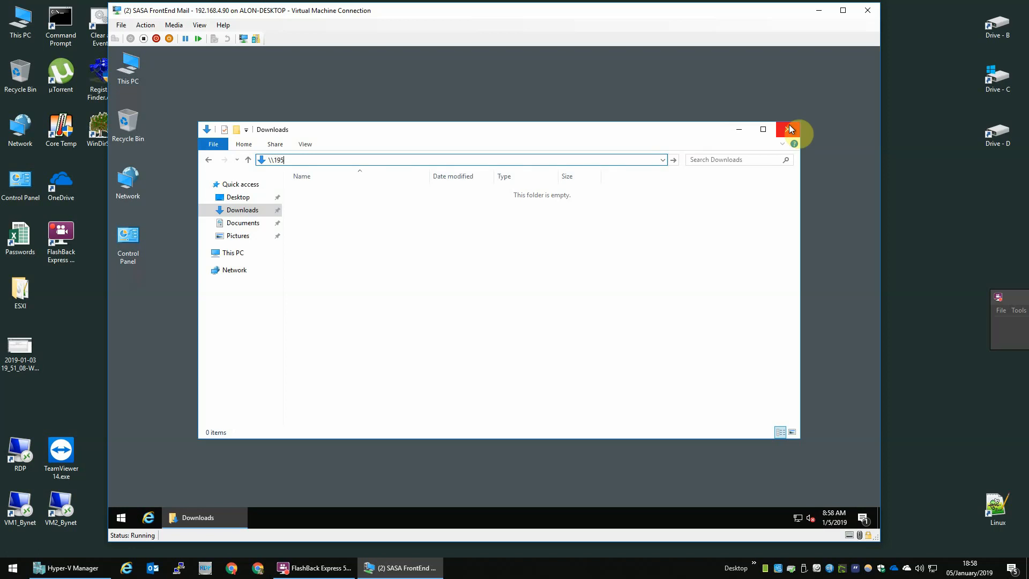
key(BackSpace)
text(2.)
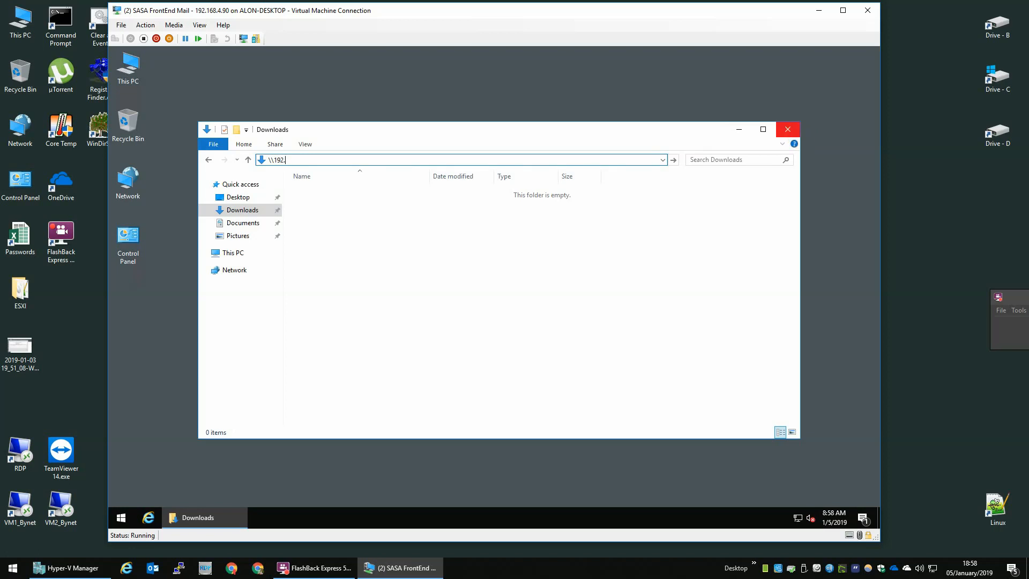
key(BackSpace)
key(BackSpace)
key(BackSpace)
key(BackSpace)
text(127)
key(Return)
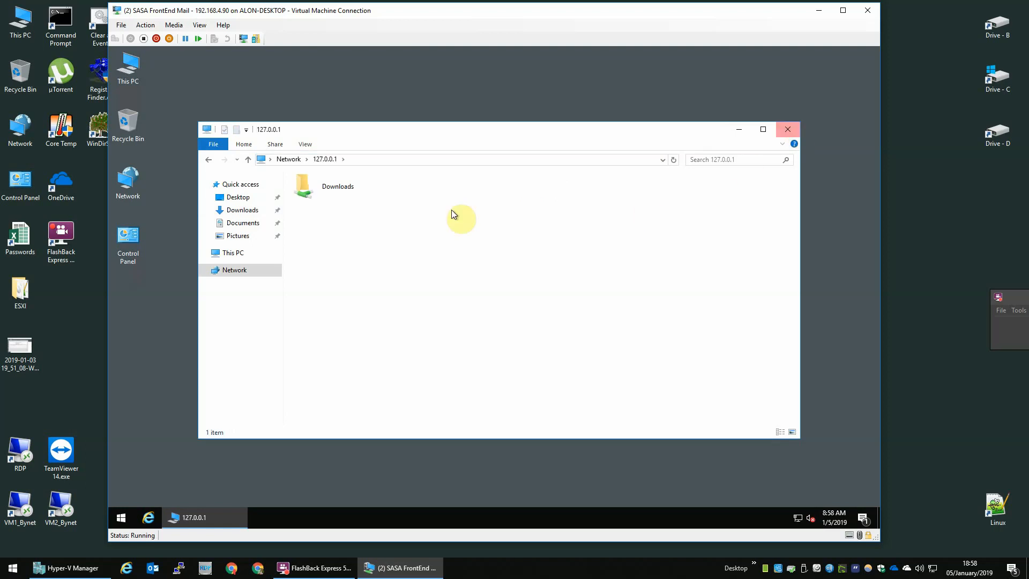
double_click(340, 197)
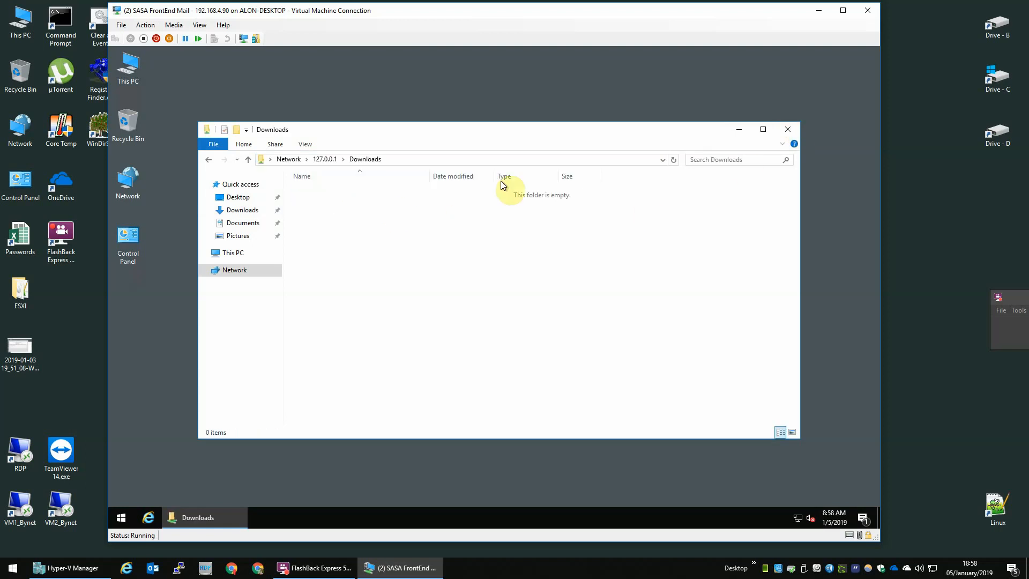
Rewrite the share path as \\192.168.4.90\Downloads, clear it, and close Explorer.
click(461, 164)
key(ctrl+Left)
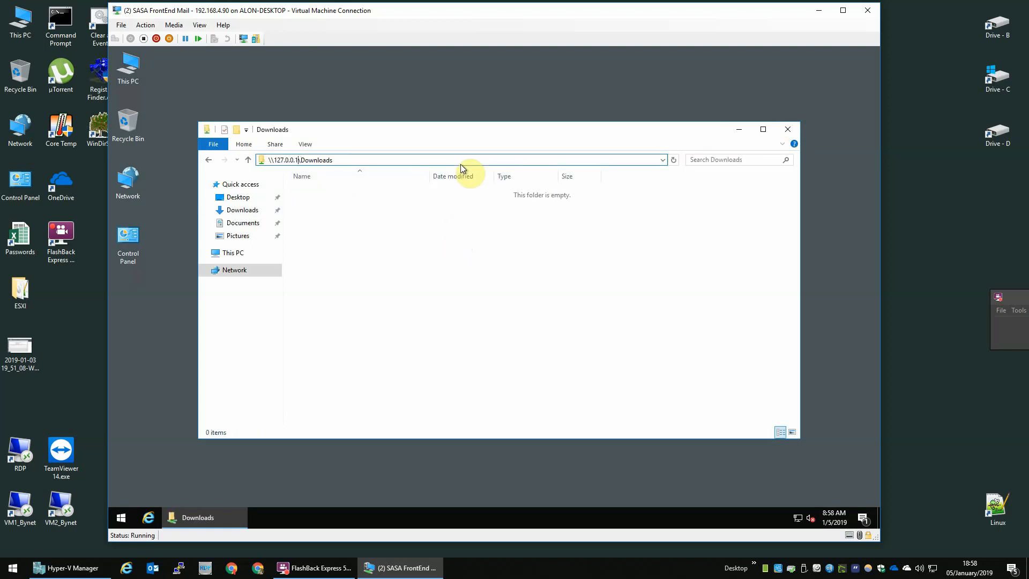
key(shift+Left)
key(shift+Left)
key(shift+Left)
key(shift+Left)
key(shift+Left)
key(shift+Left)
key(shift+Left)
key(shift+Left)
text(192.168.4.90)
key(ctrl+a)
key(ctrl+c)
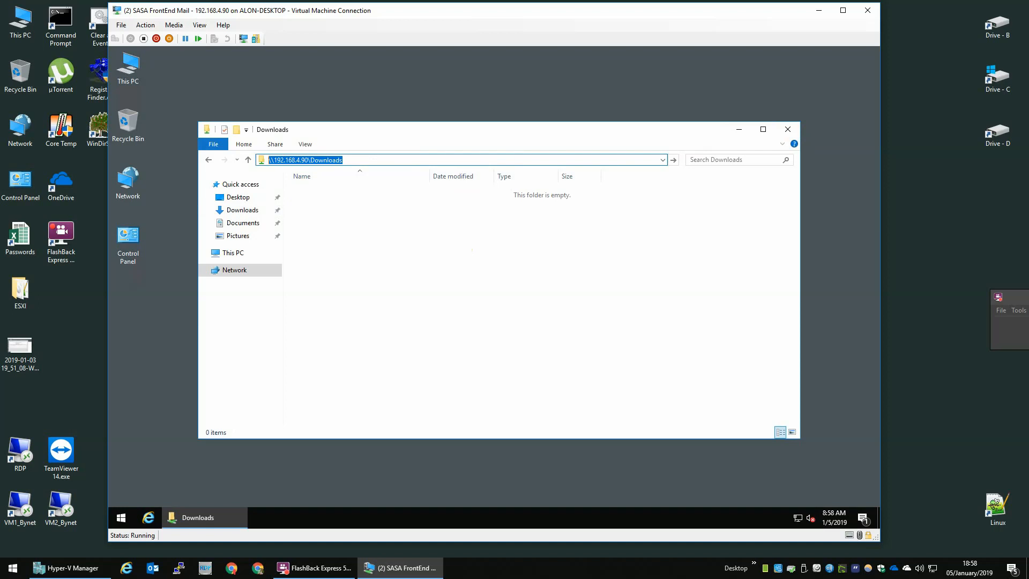
key(BackSpace)
click(788, 130)
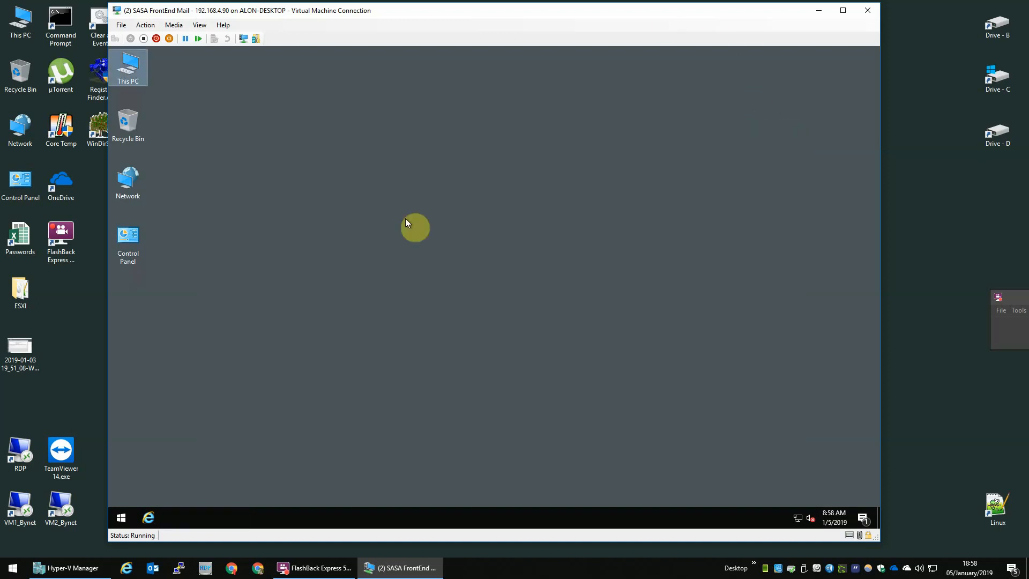
right_click(175, 259)
mouse_move(246, 333)
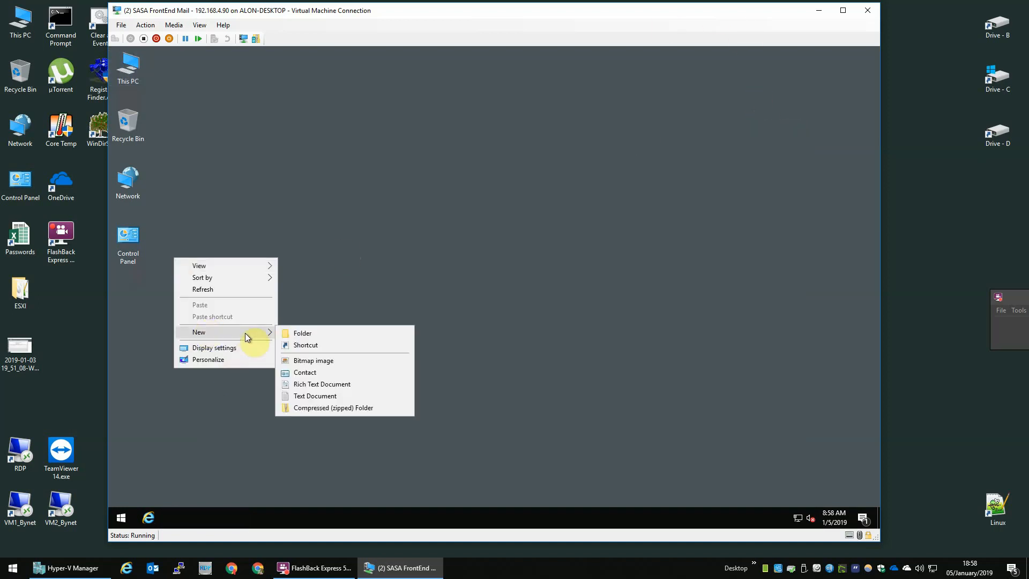
click(328, 344)
key(ctrl+v)
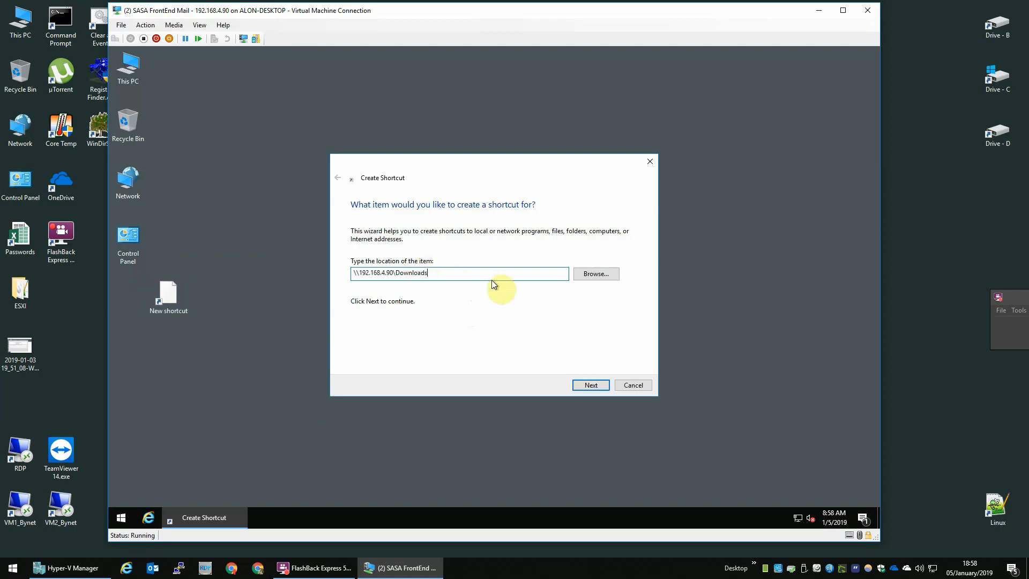
click(590, 387)
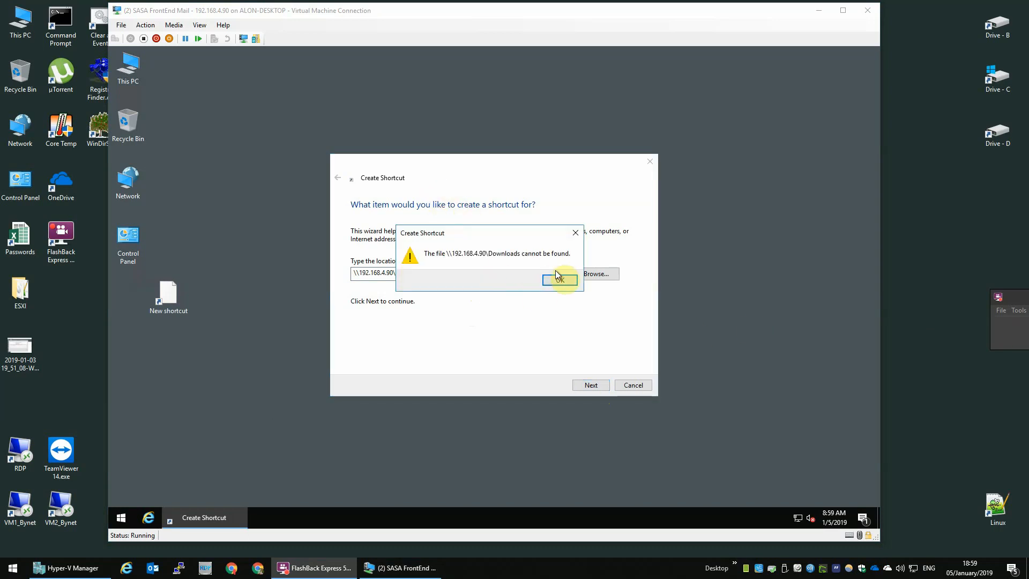
click(558, 281)
click(439, 271)
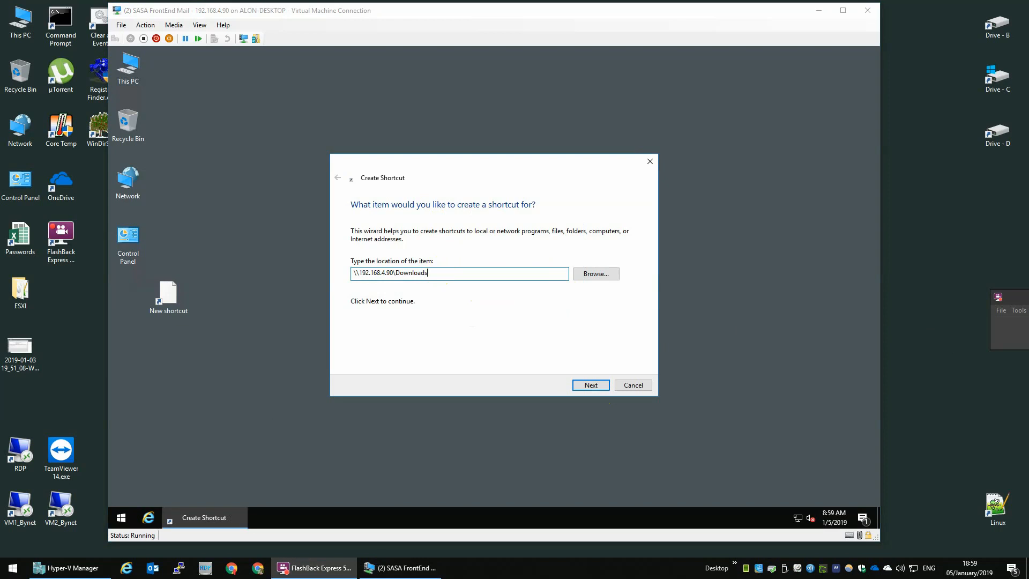
click(633, 351)
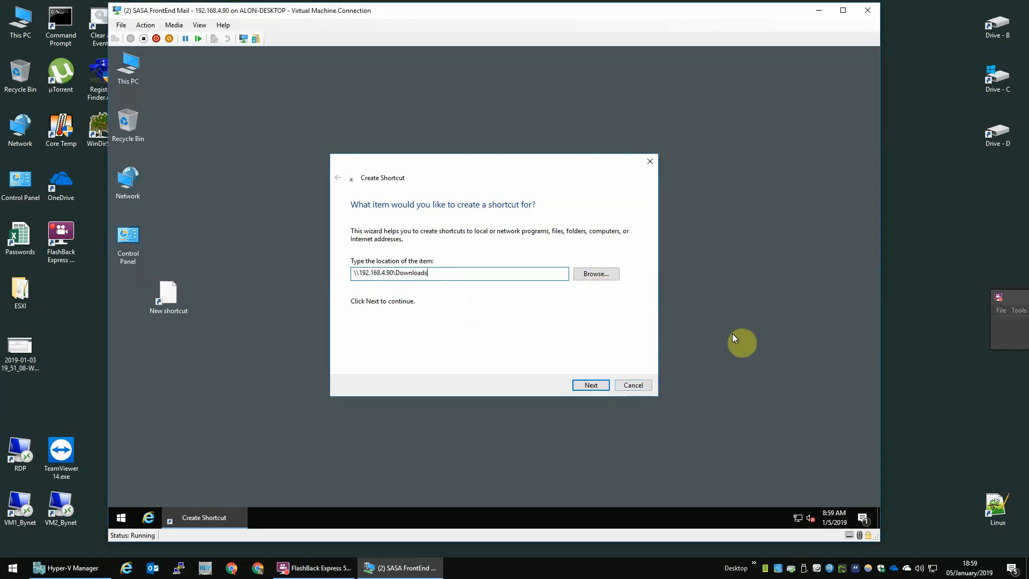
click(632, 385)
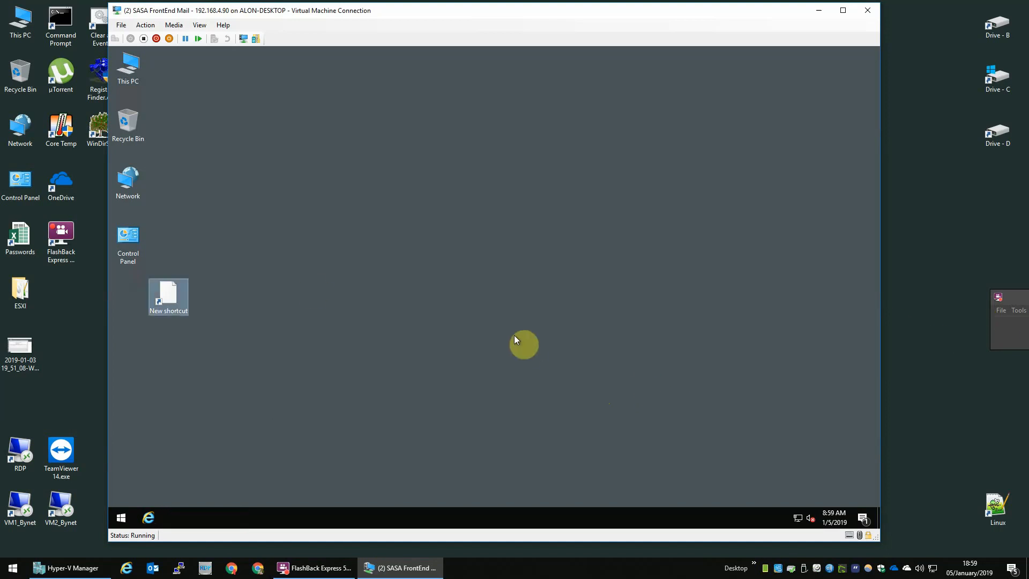
Create a Network shortcut on the VM desktop beside Control Panel.
right_click(267, 266)
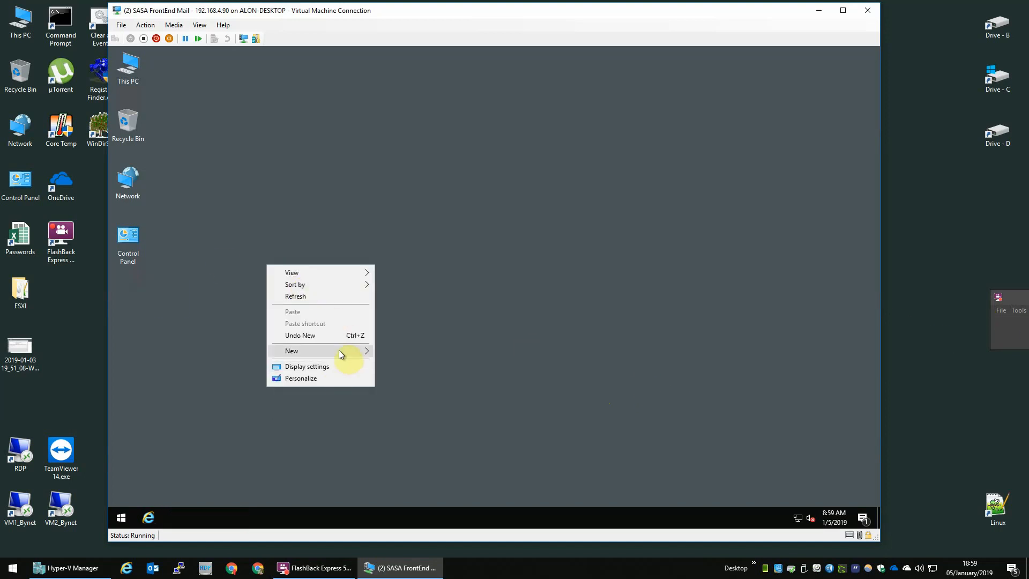
mouse_move(343, 352)
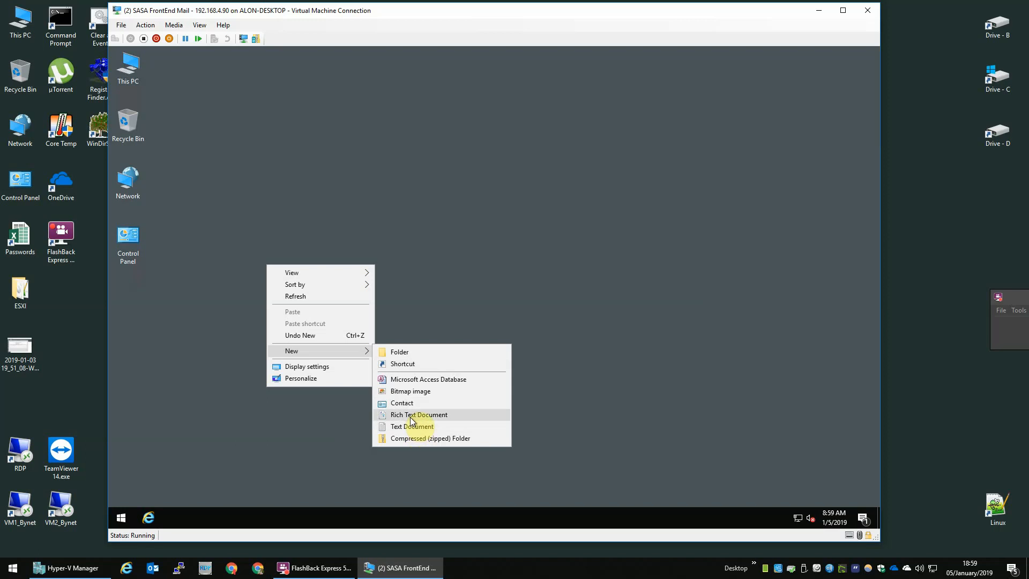
click(153, 161)
drag(138, 184, 228, 239)
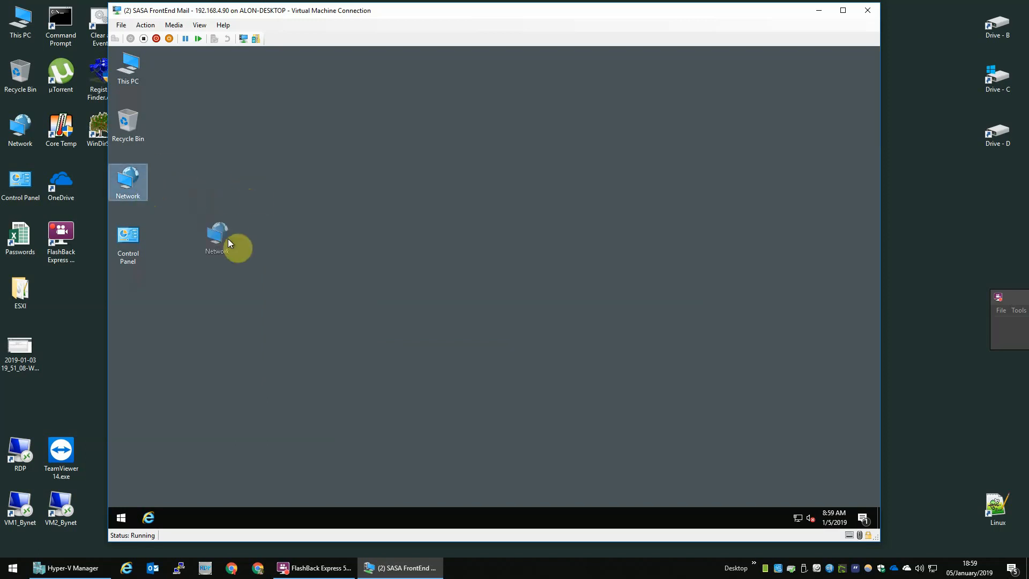
click(288, 241)
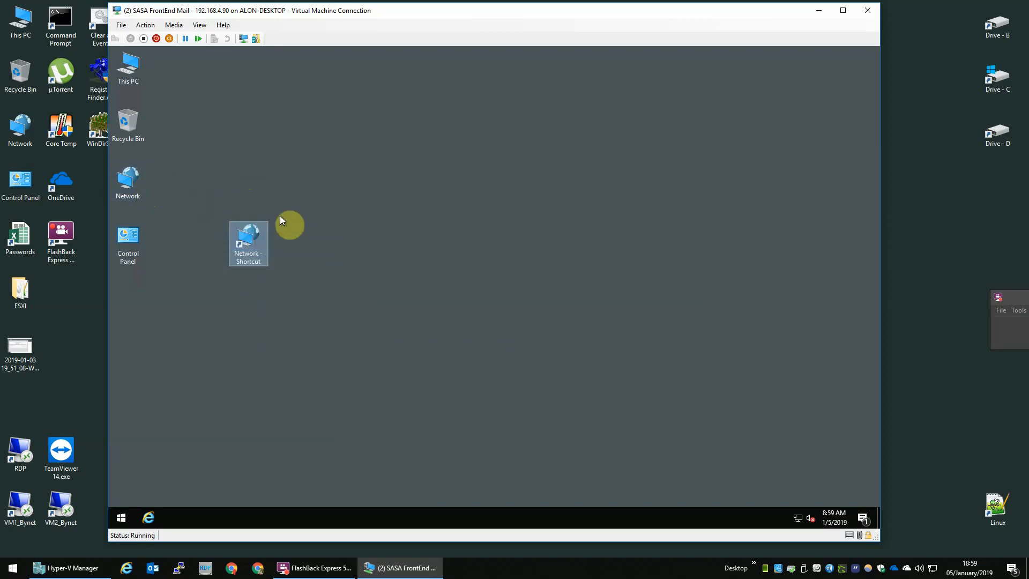
Inspect the Network shortcut's properties, then delete the shortcut.
right_click(256, 241)
click(278, 425)
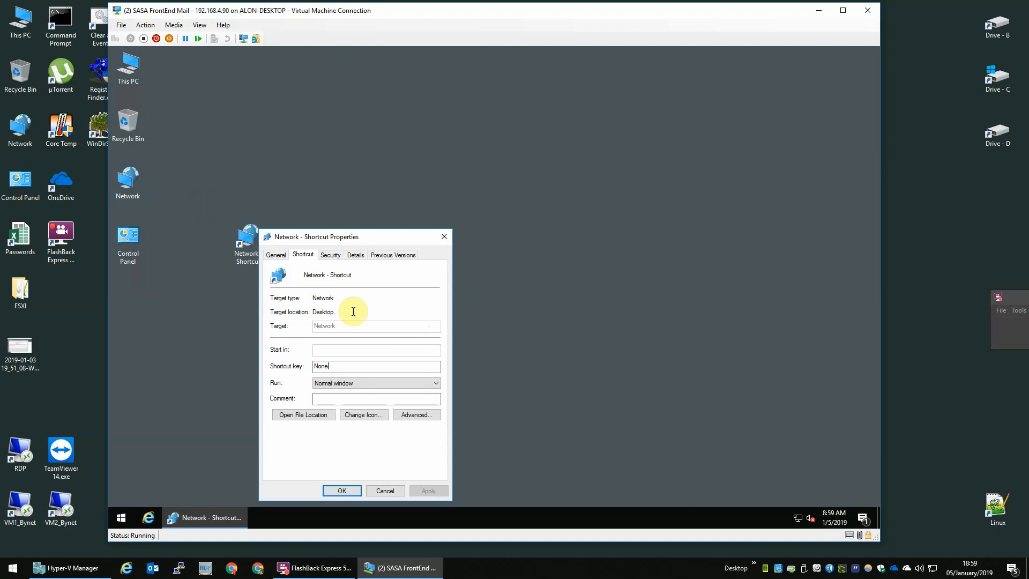
click(323, 255)
click(278, 255)
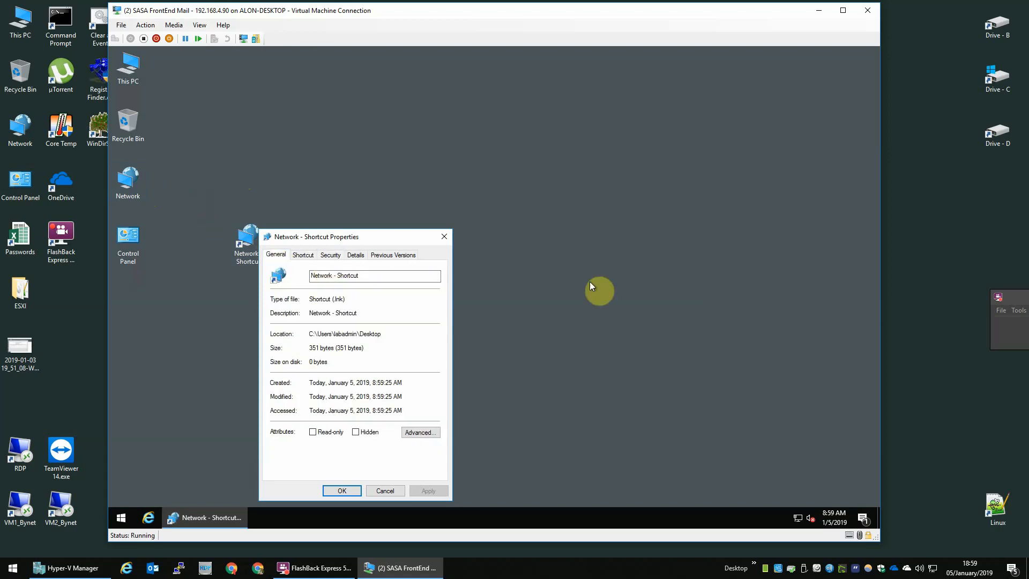
key(Escape)
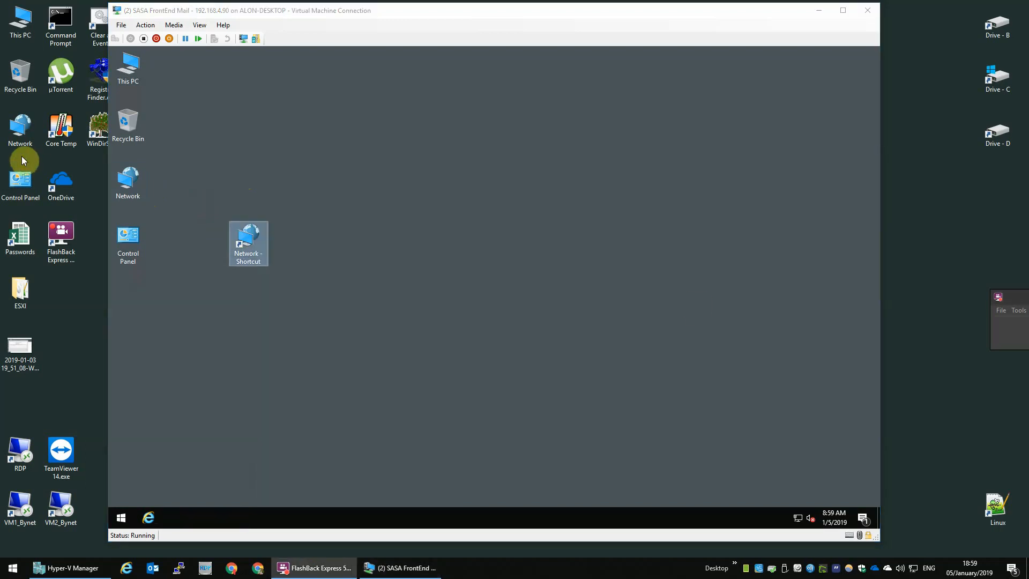
drag(299, 211, 214, 288)
key(Delete)
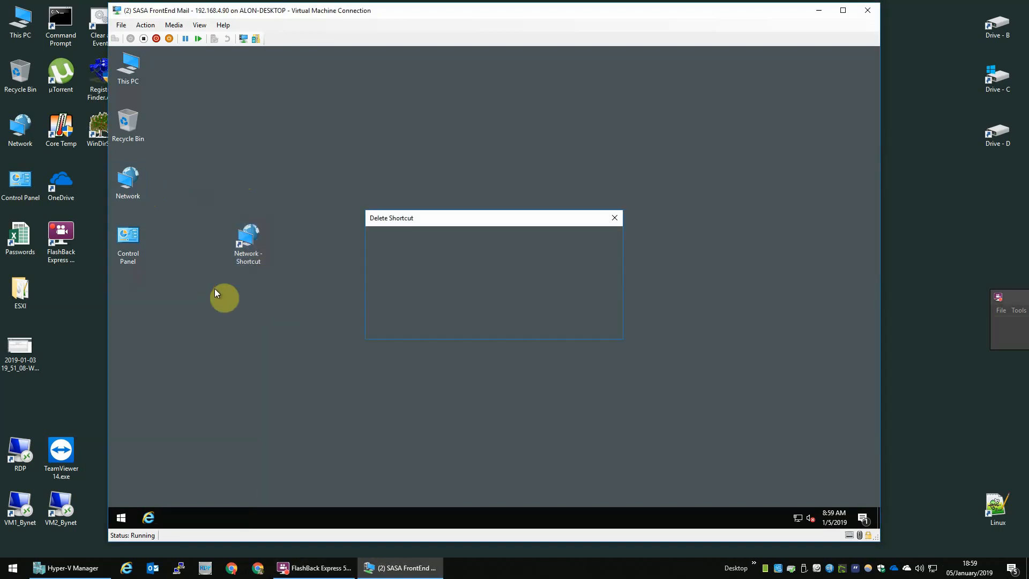
key(Return)
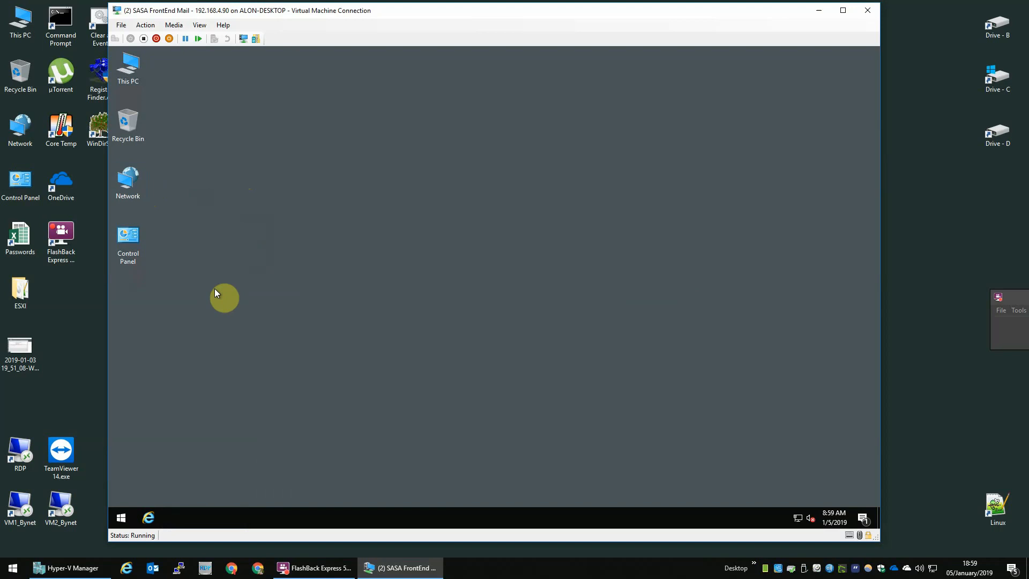
Create a desktop shortcut to the Users folder from Drive C.
double_click(134, 73)
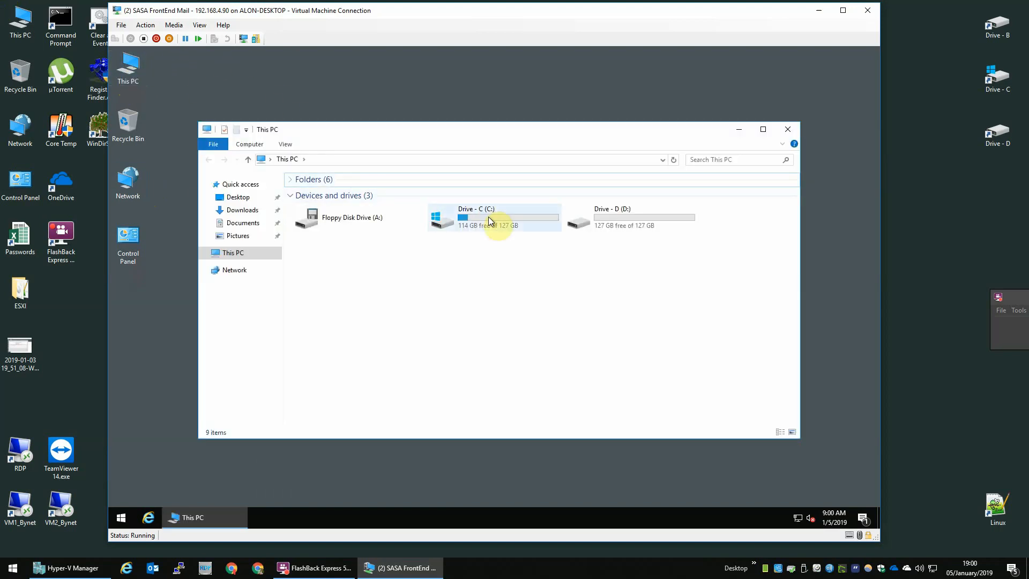
double_click(487, 216)
drag(351, 228, 154, 331)
click(207, 352)
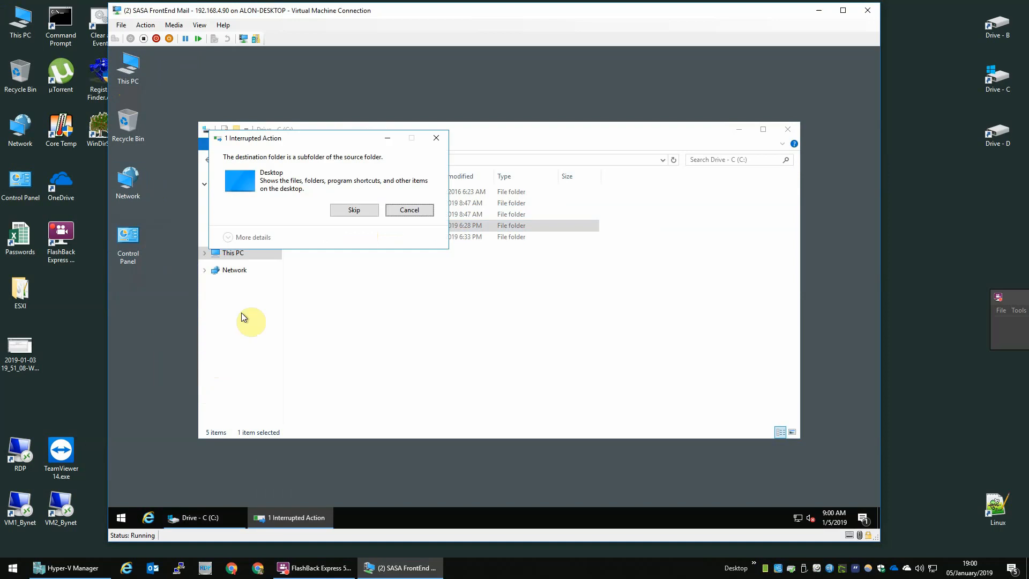
click(410, 211)
drag(372, 227, 166, 336)
click(185, 370)
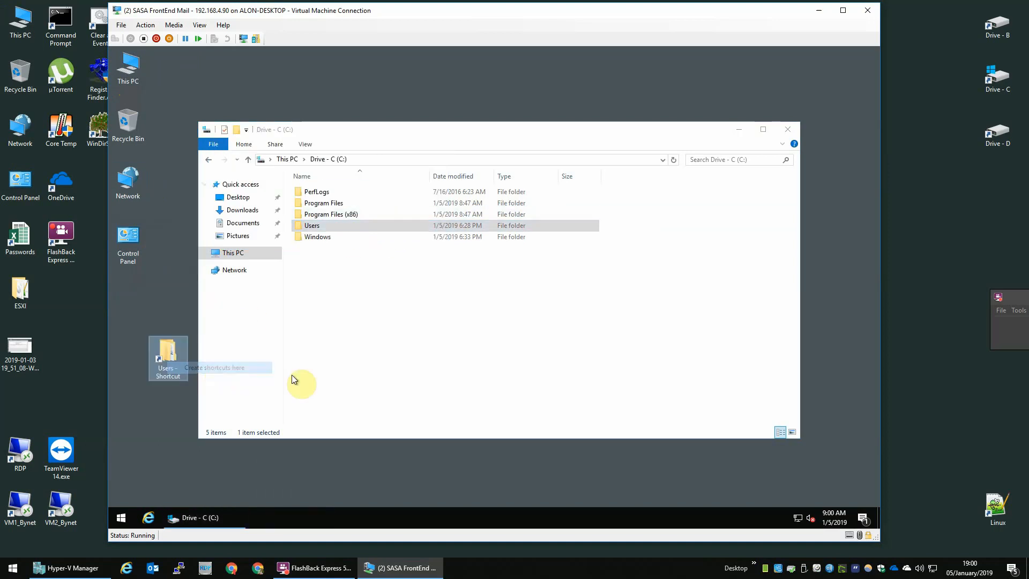
click(786, 131)
Paste \\192.168.4.90\Downloads as the Users shortcut's target and dismiss the invalid-target error.
right_click(178, 342)
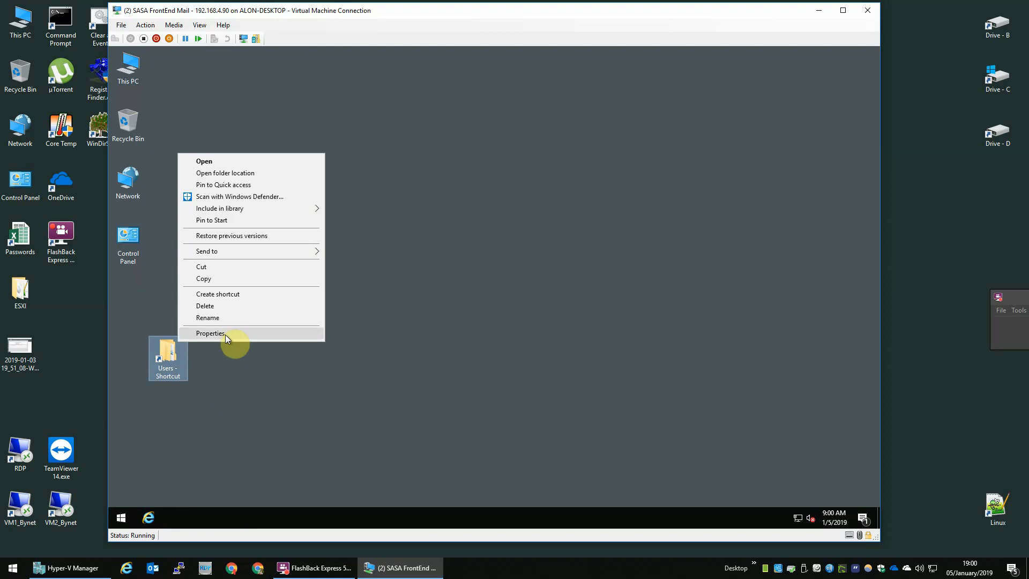
click(225, 334)
text(192.168.4.90Downloads)
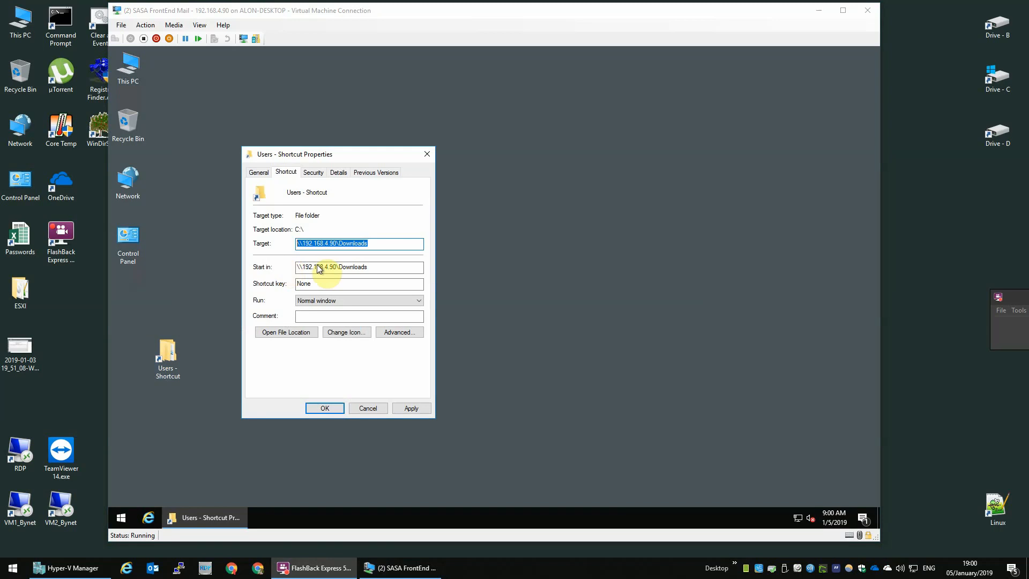
click(329, 408)
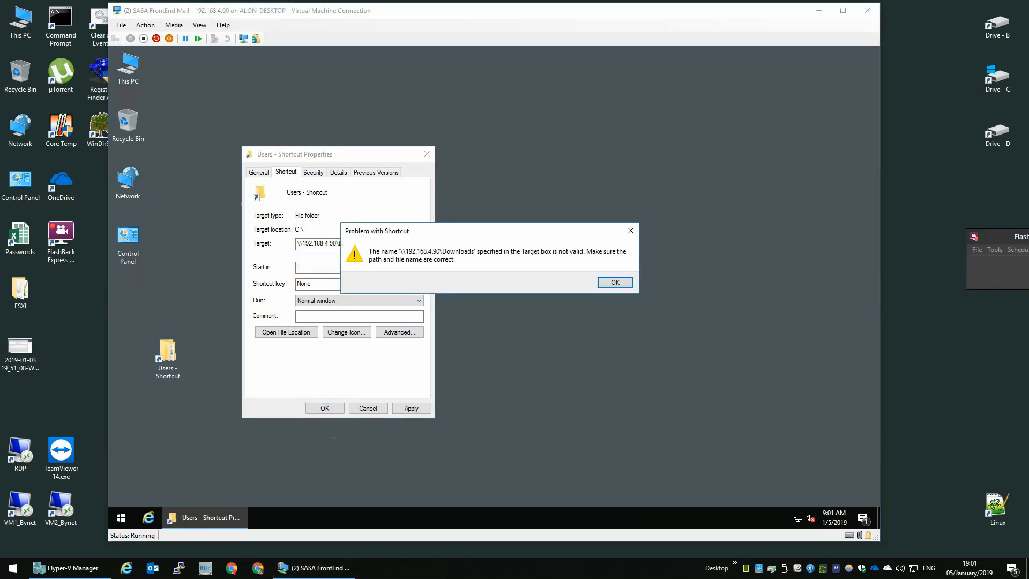
click(615, 282)
key(ctrl+c)
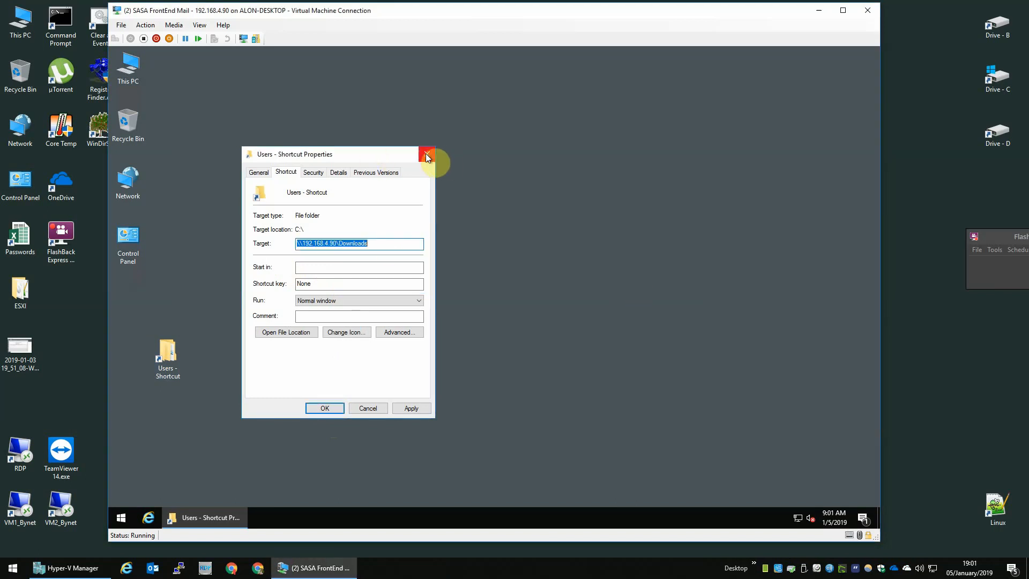
click(122, 518)
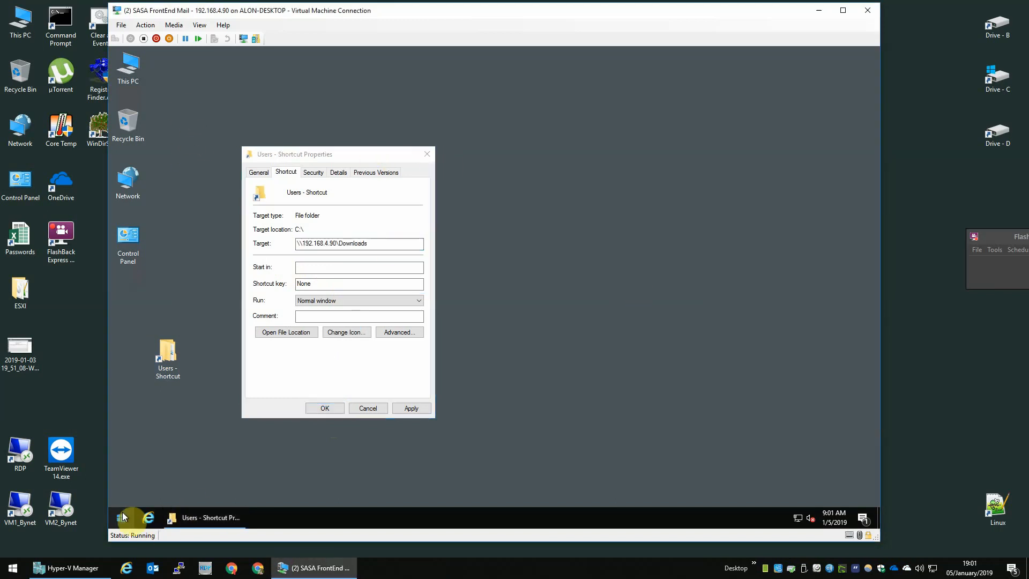
Open the Ethernet adapter's IPv4 properties through ncpa.cpl.
right_click(124, 516)
text(r)
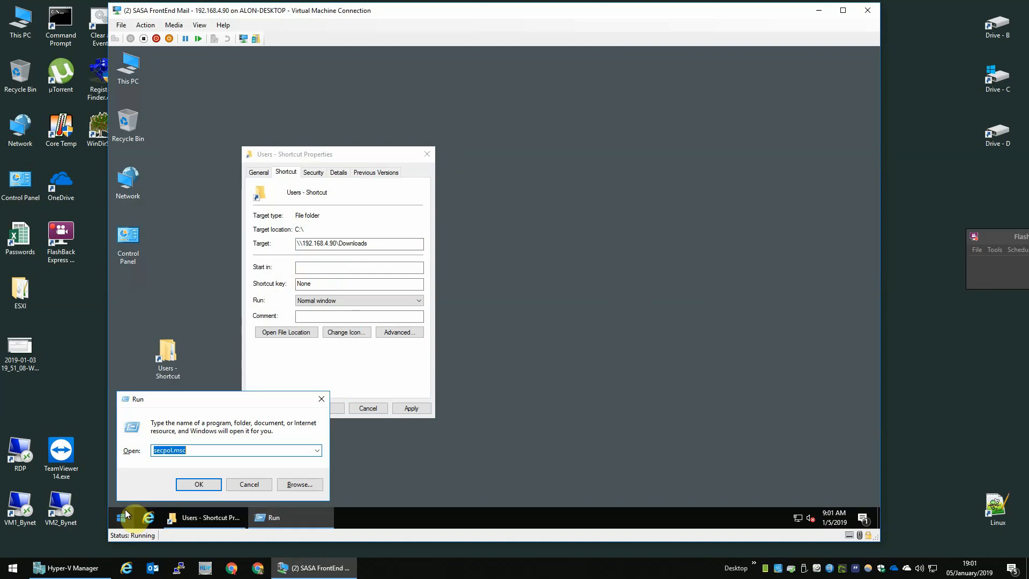
text(ncpa.l)
key(Return)
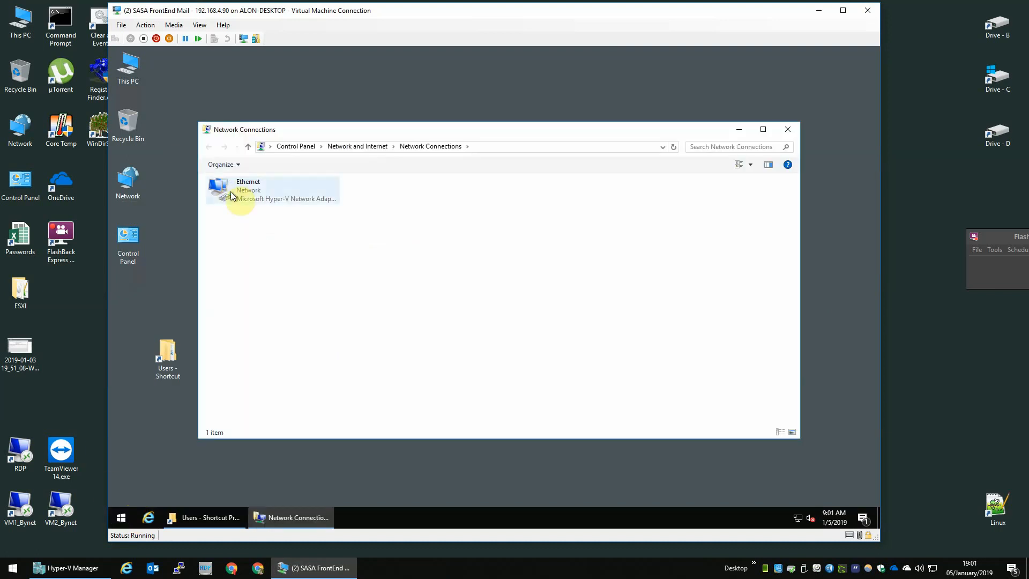
double_click(230, 191)
click(435, 374)
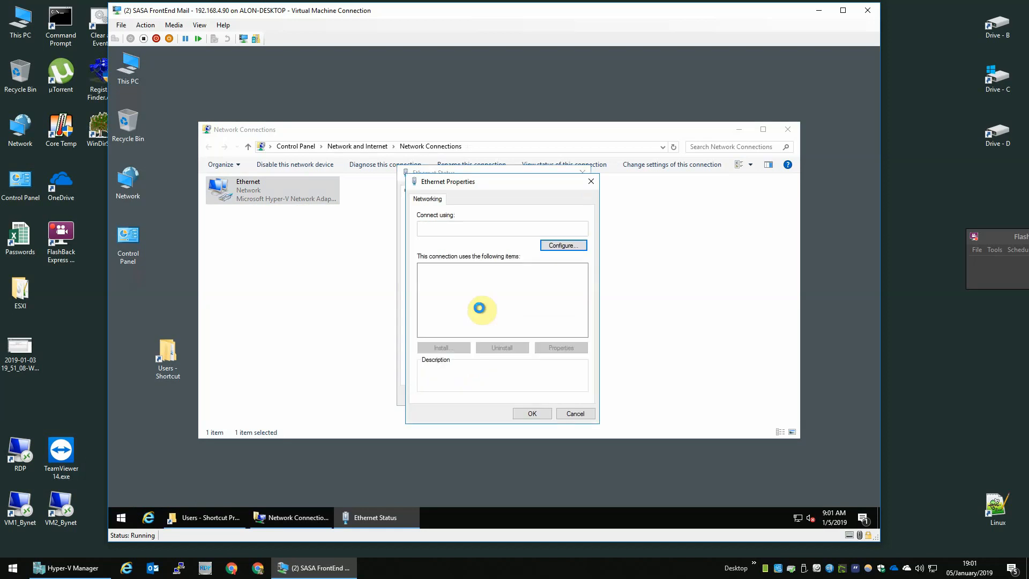
double_click(494, 296)
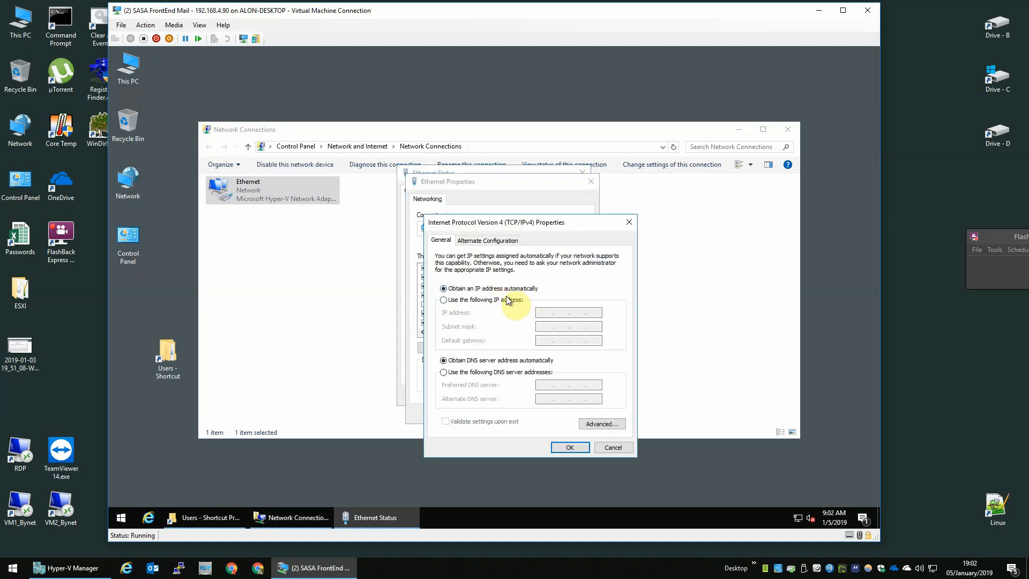
Set static IP 192.168.4.90 with subnet mask 255.255.255.0 and close the adapter windows.
click(509, 301)
text(192.168.)
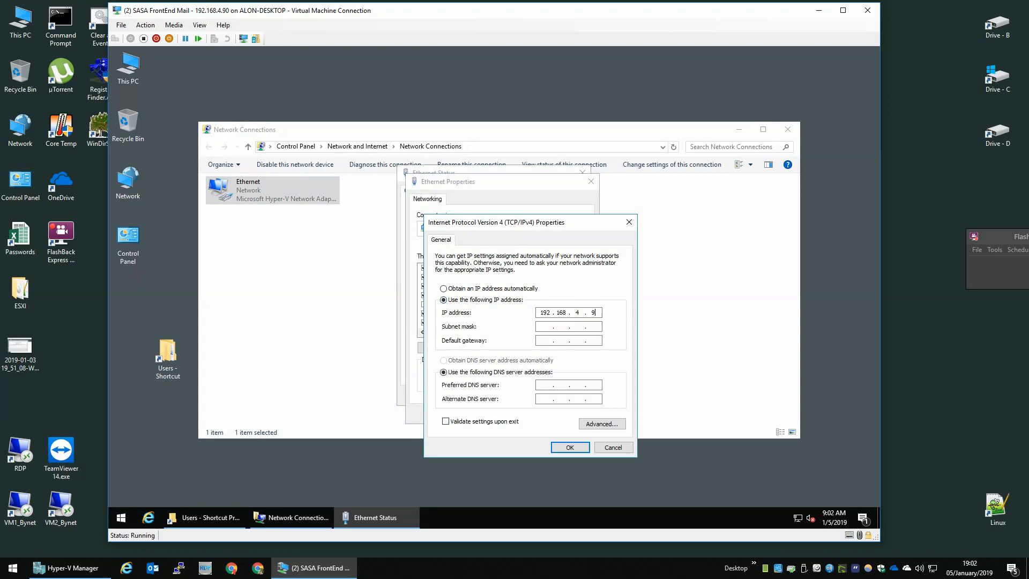
click(570, 445)
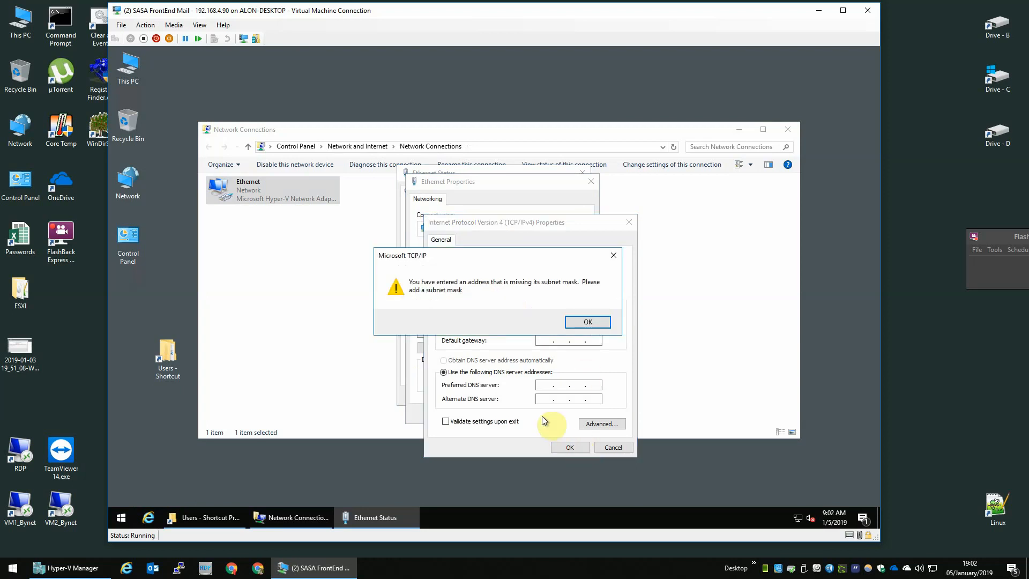
click(587, 321)
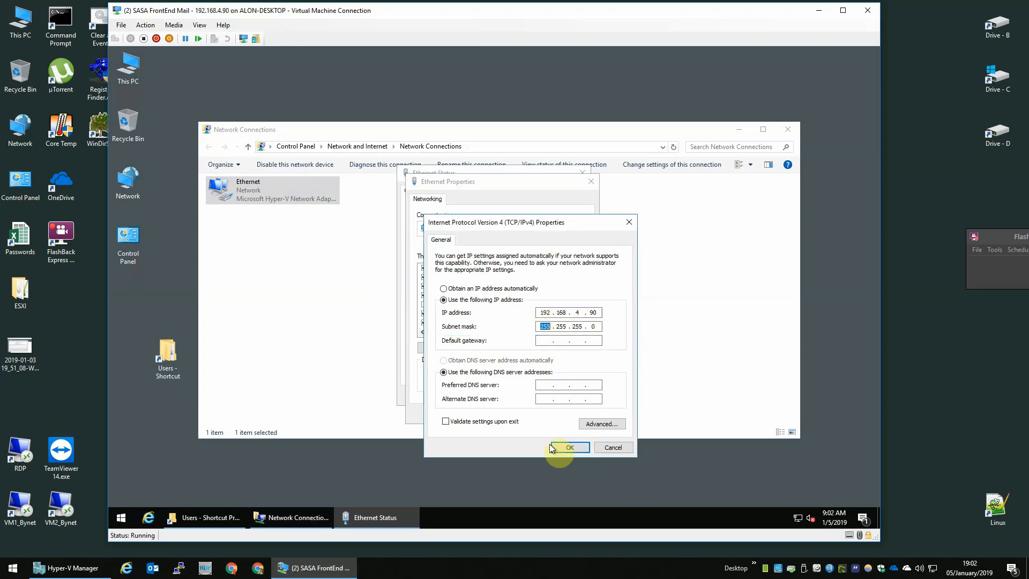
click(569, 447)
click(533, 414)
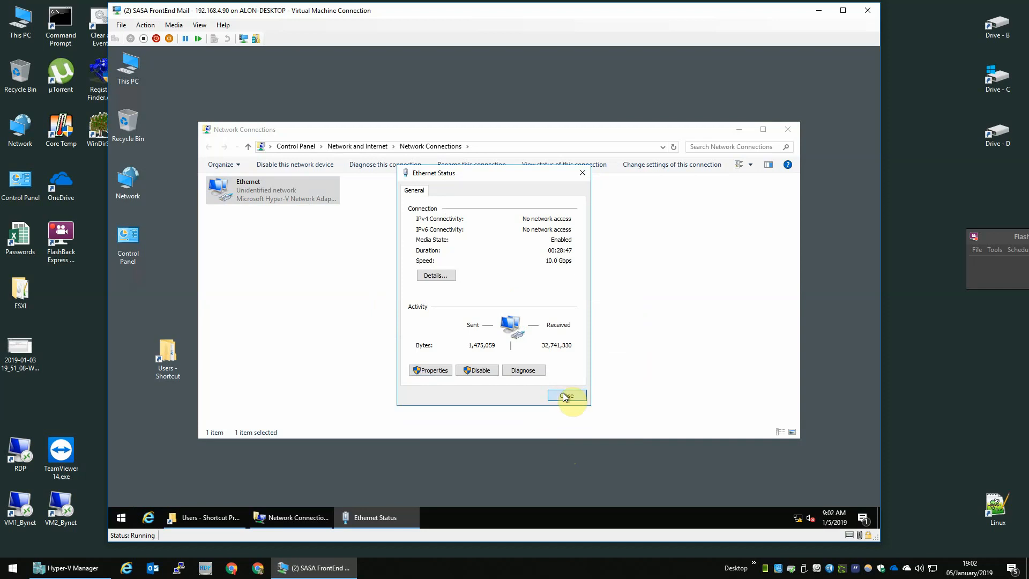
click(569, 395)
click(739, 129)
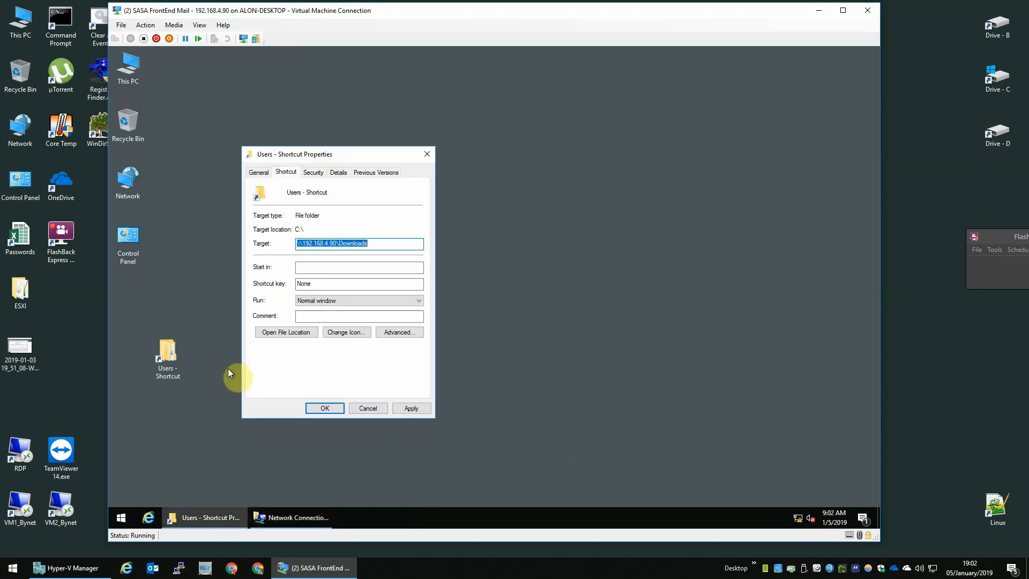
Cancel the Users shortcut properties and permanently delete the Users shortcut.
click(177, 363)
click(362, 366)
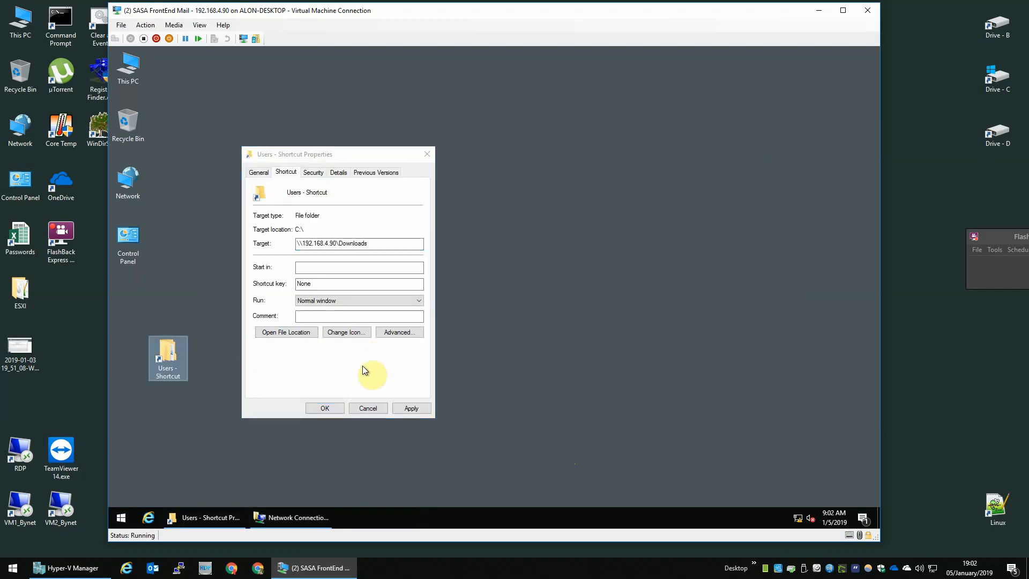
click(368, 408)
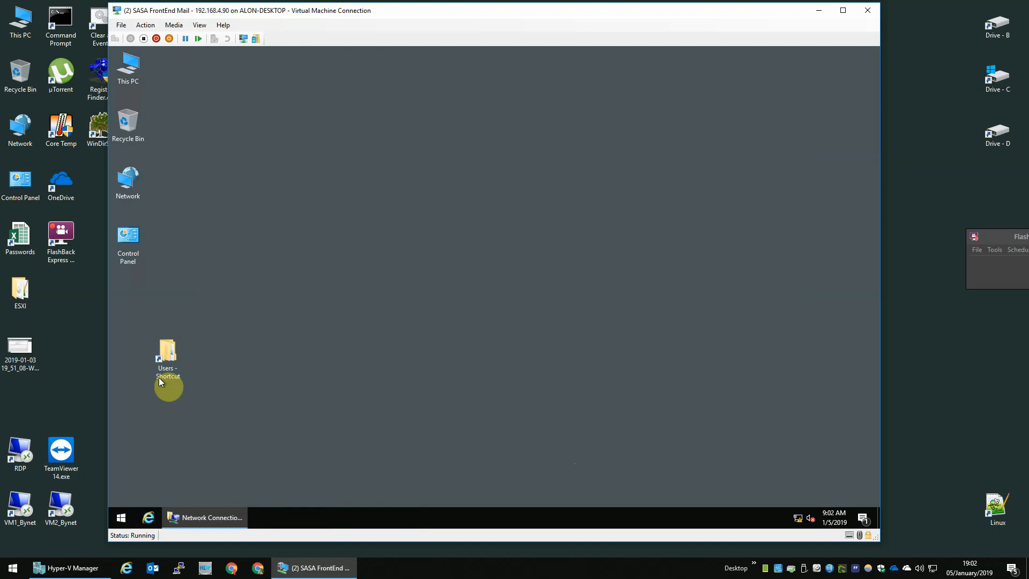
click(164, 375)
key(shift+Delete)
key(Return)
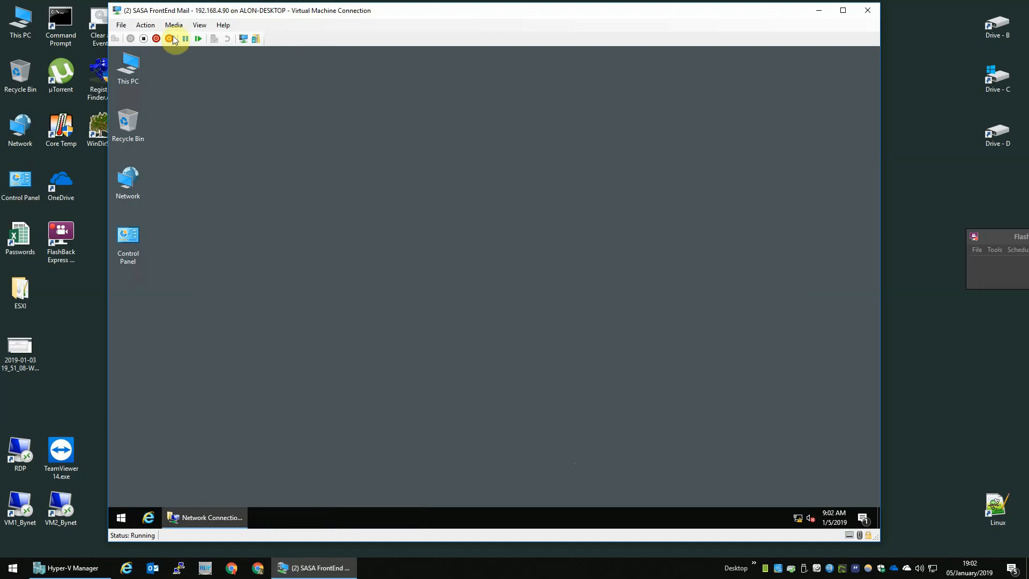
Create a desktop shortcut to the Downloads share on 192.168.4.90.
double_click(129, 67)
click(394, 169)
key(ctrl+v)
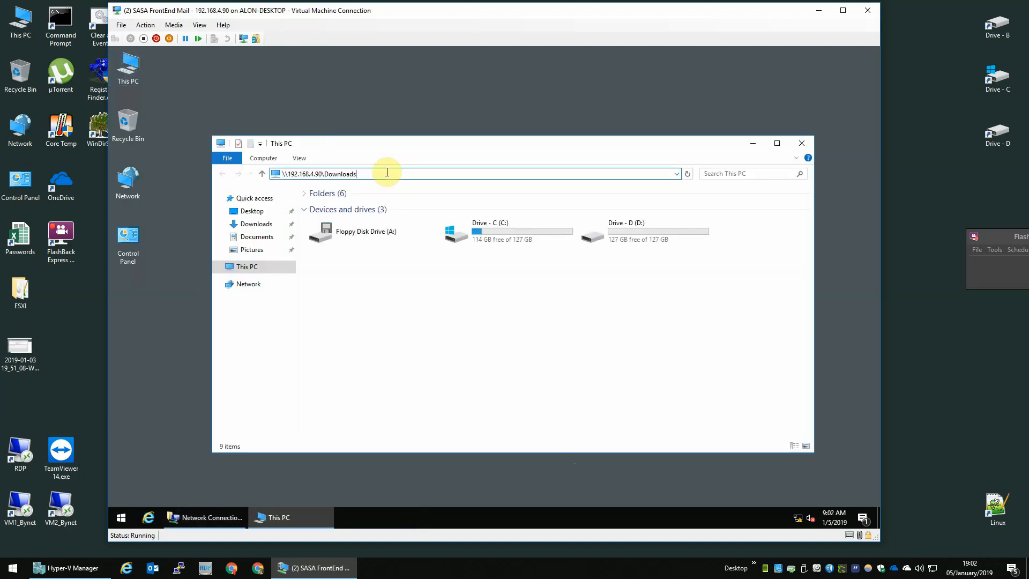
key(Return)
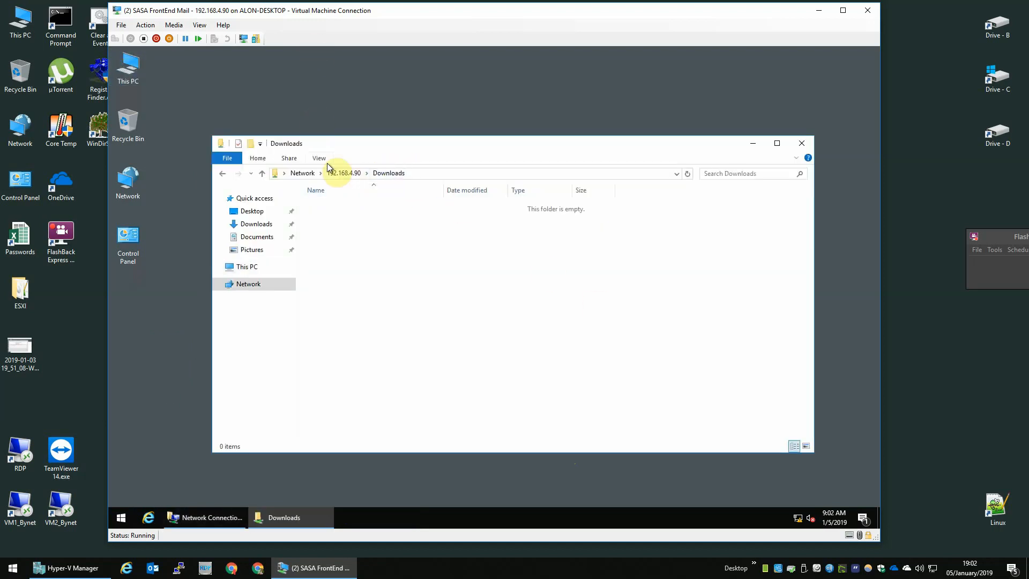
click(339, 173)
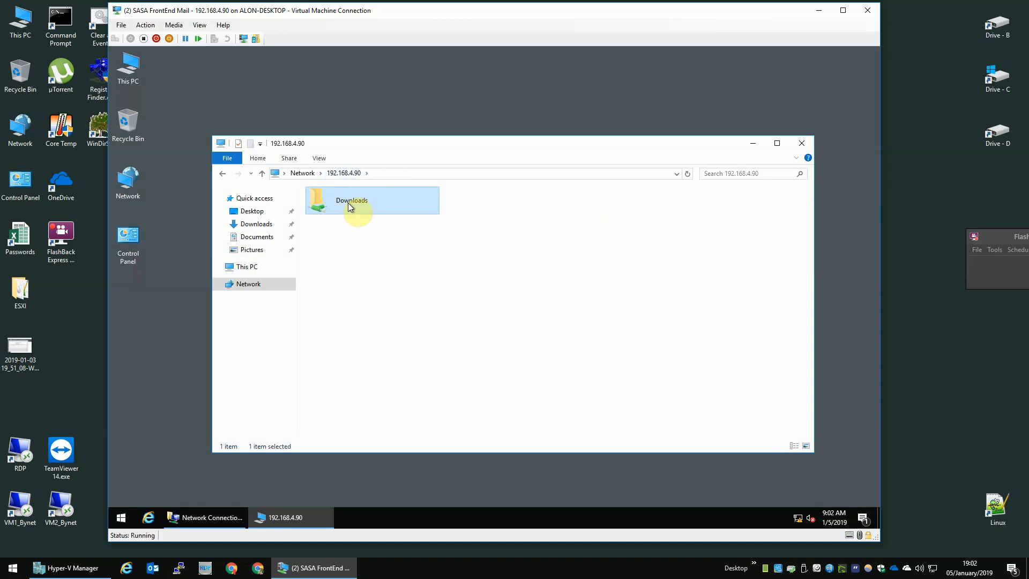
drag(348, 202, 172, 257)
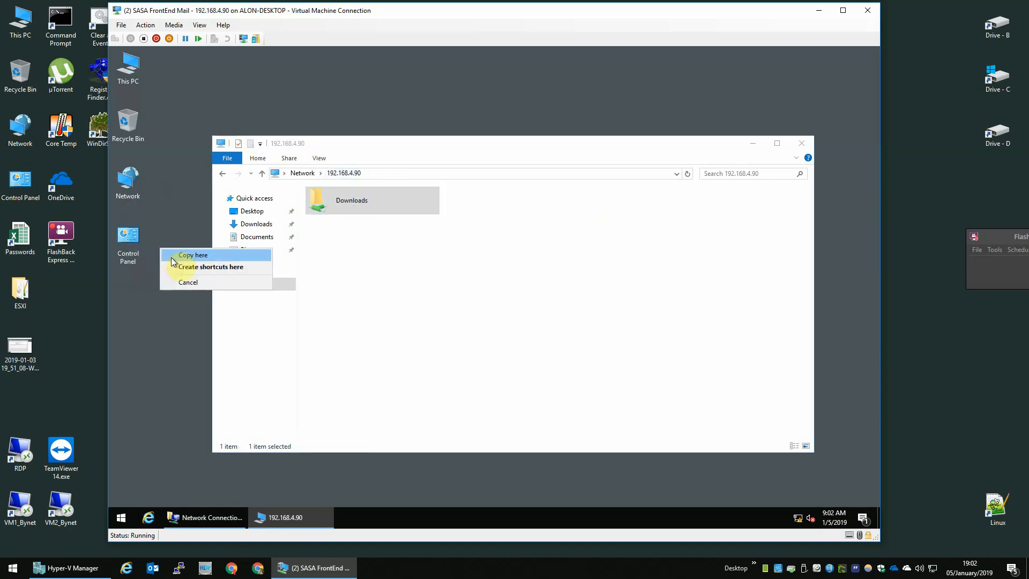
click(223, 271)
click(512, 296)
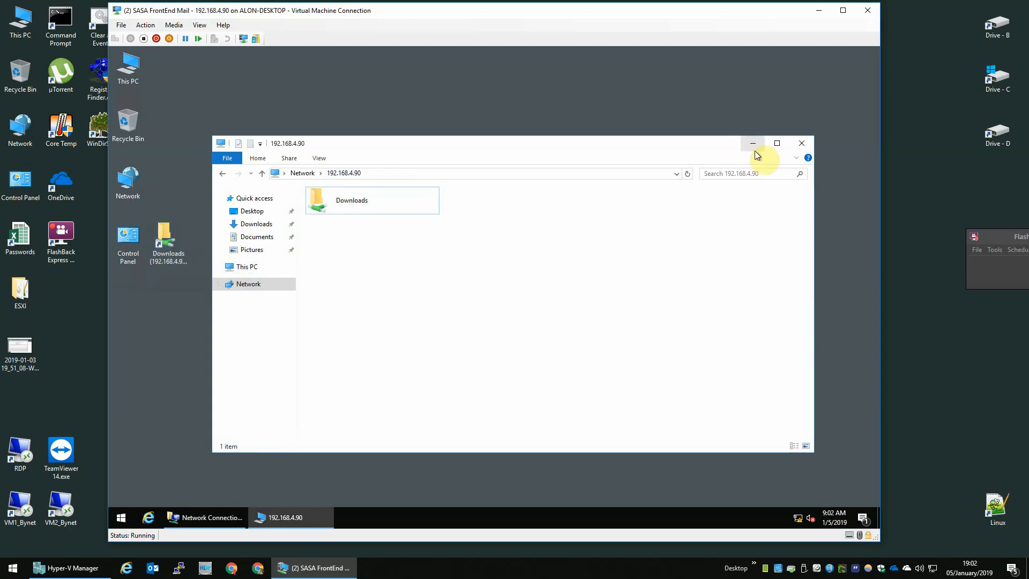
click(807, 144)
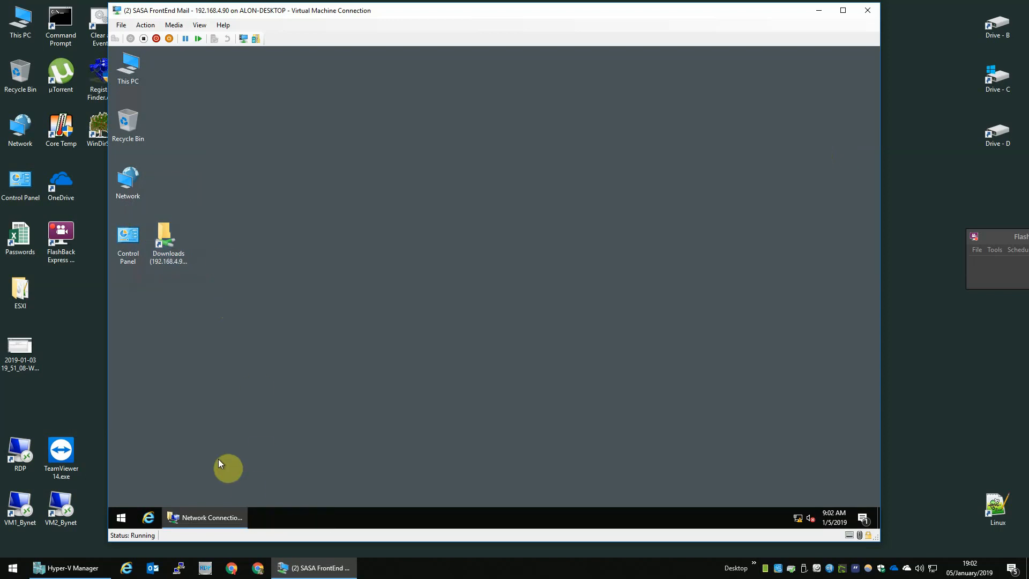
Open the new Downloads shortcut to confirm it works.
click(180, 246)
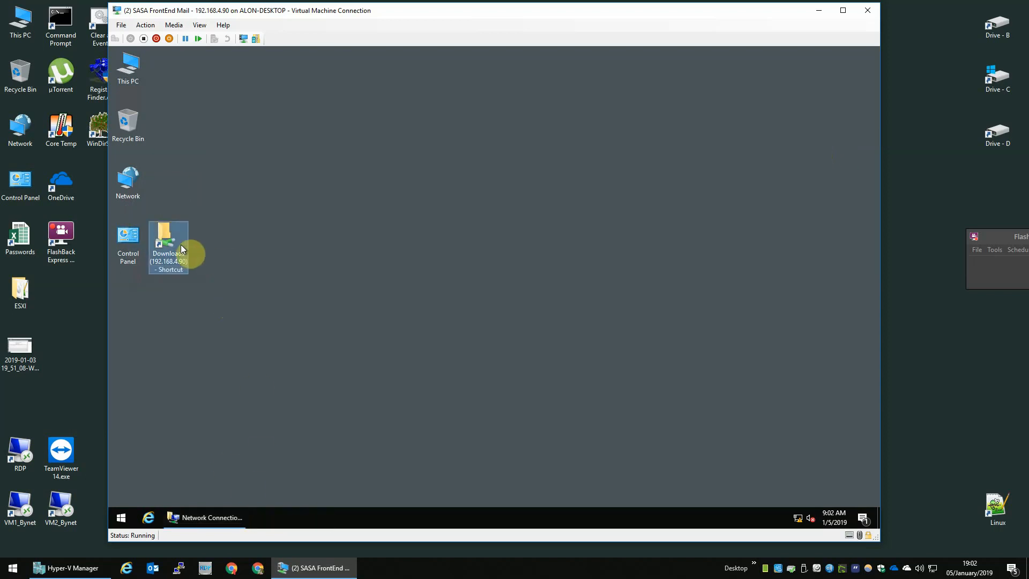
double_click(181, 245)
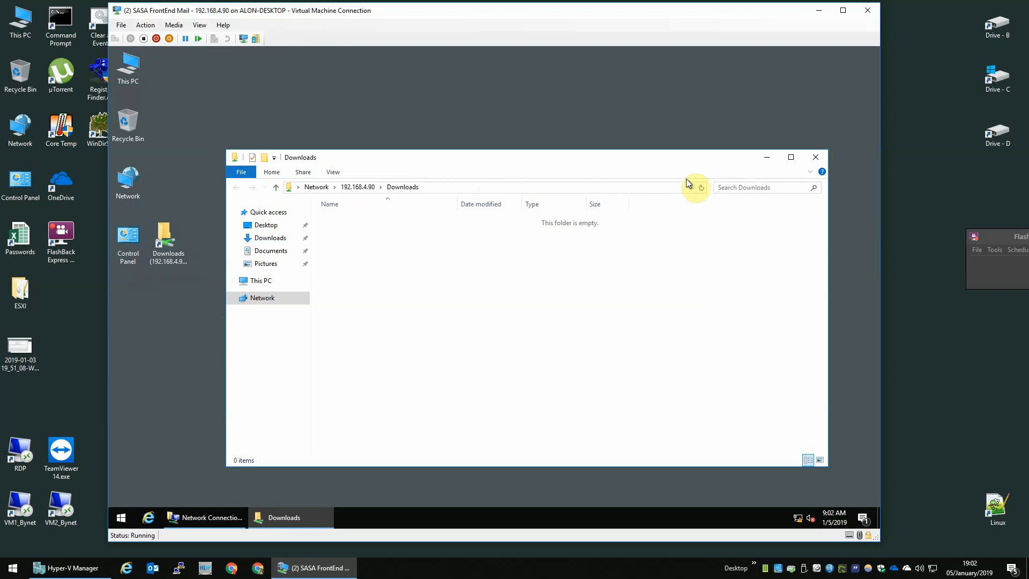
click(812, 159)
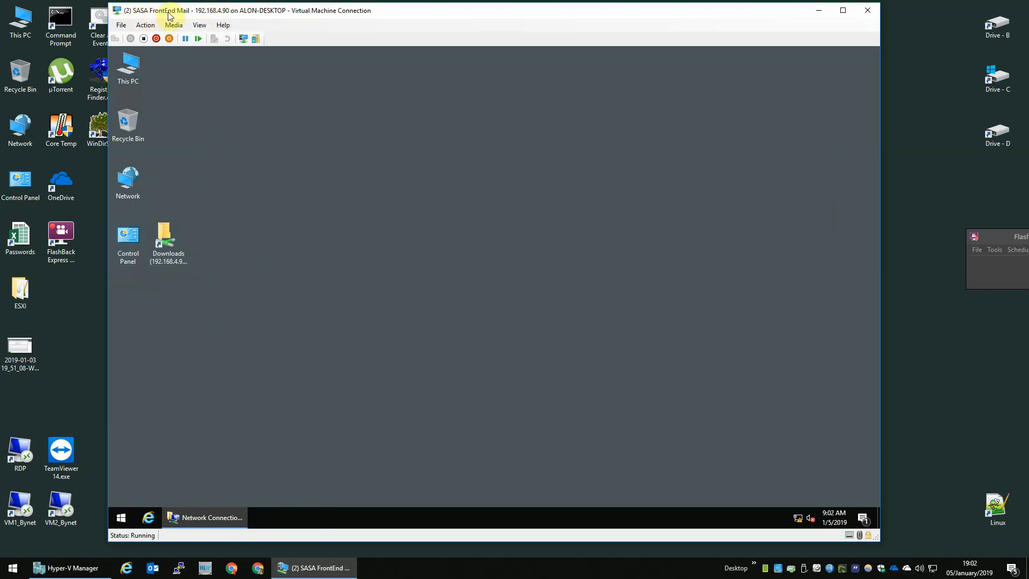
click(294, 566)
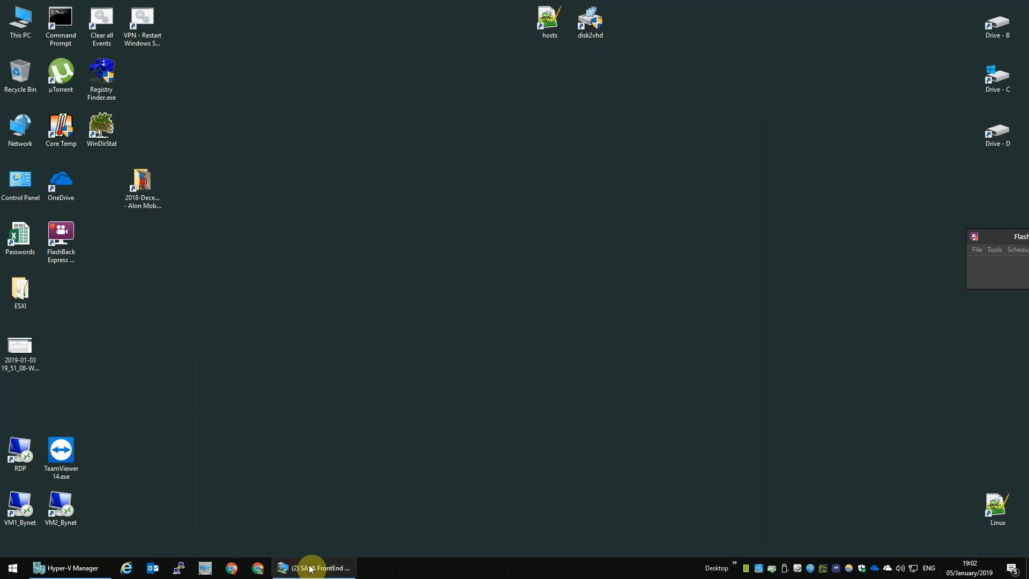
click(310, 566)
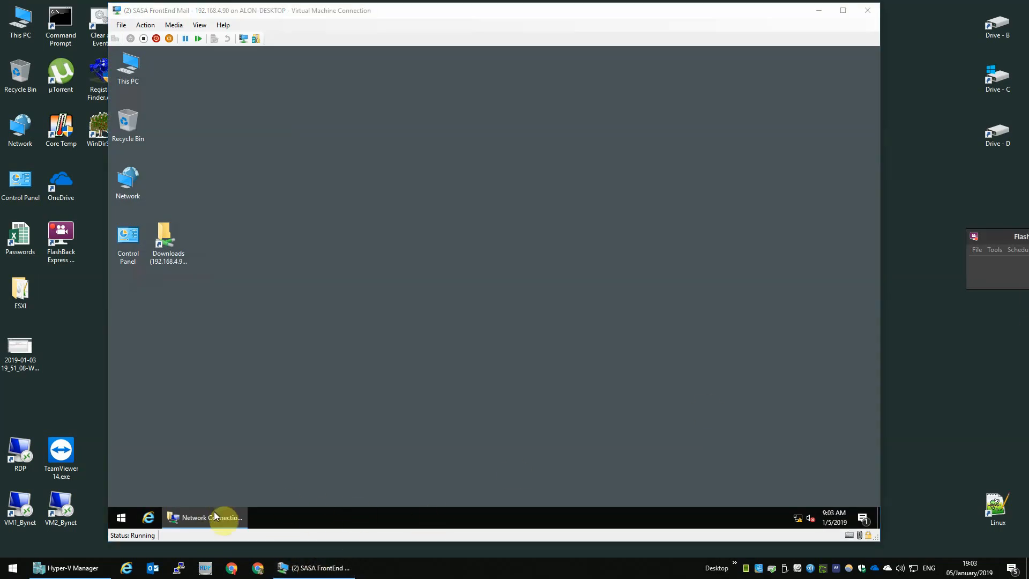
Switch Ethernet IPv4 to automatic IP and DNS, then close Network Connections.
click(214, 516)
double_click(300, 196)
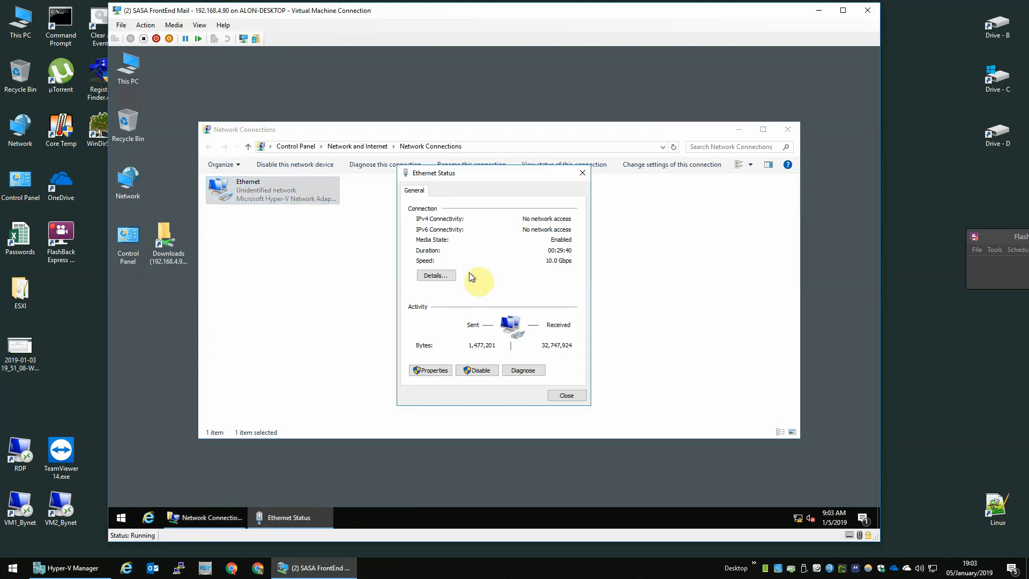
click(448, 369)
double_click(448, 301)
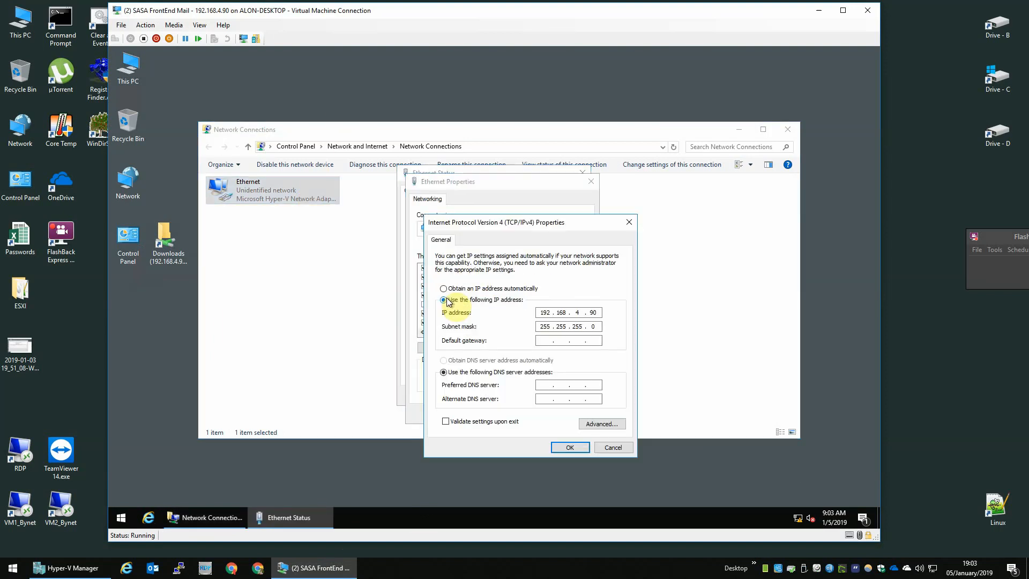
click(443, 288)
click(482, 360)
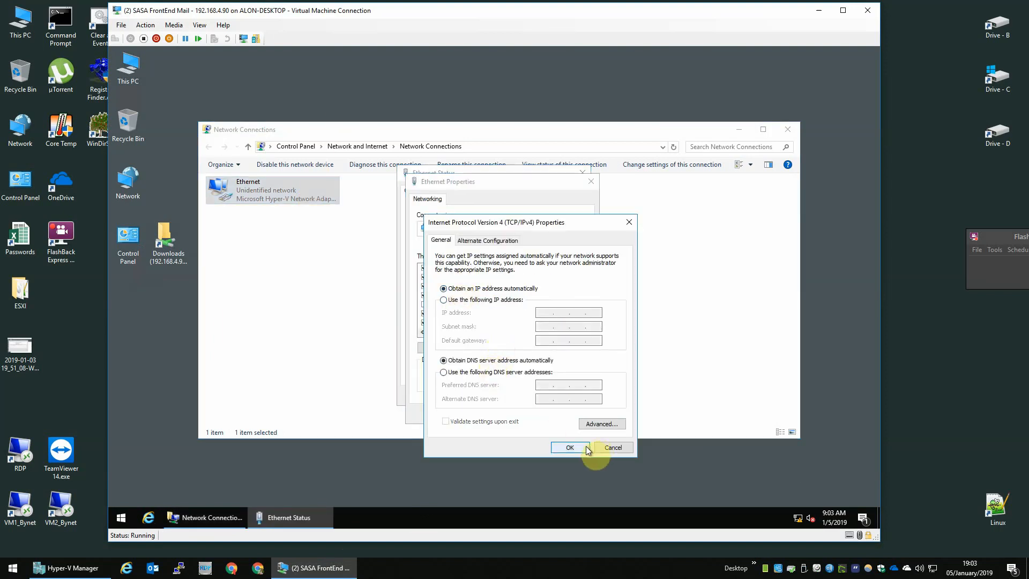
click(580, 447)
click(529, 414)
click(564, 397)
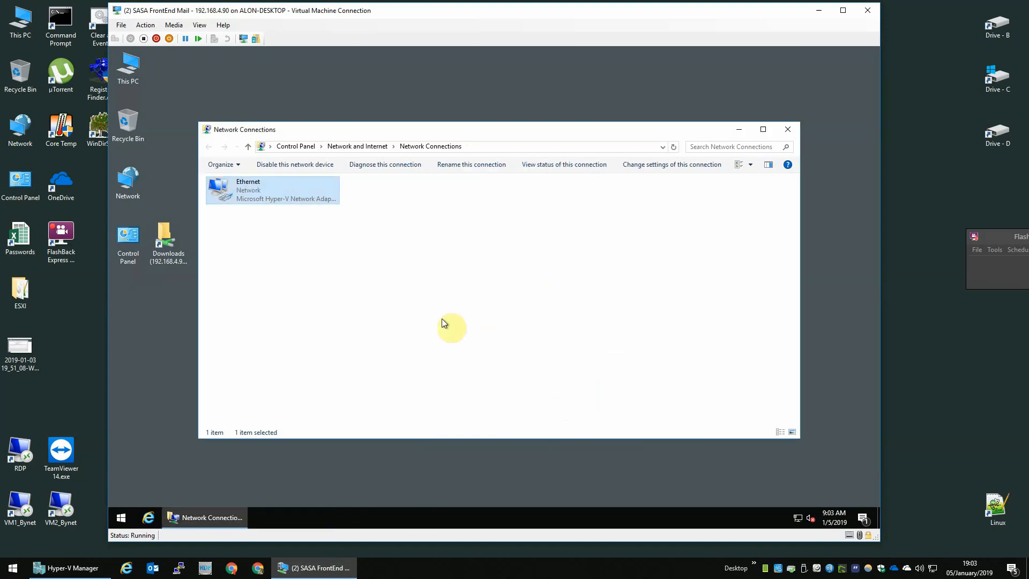
click(788, 129)
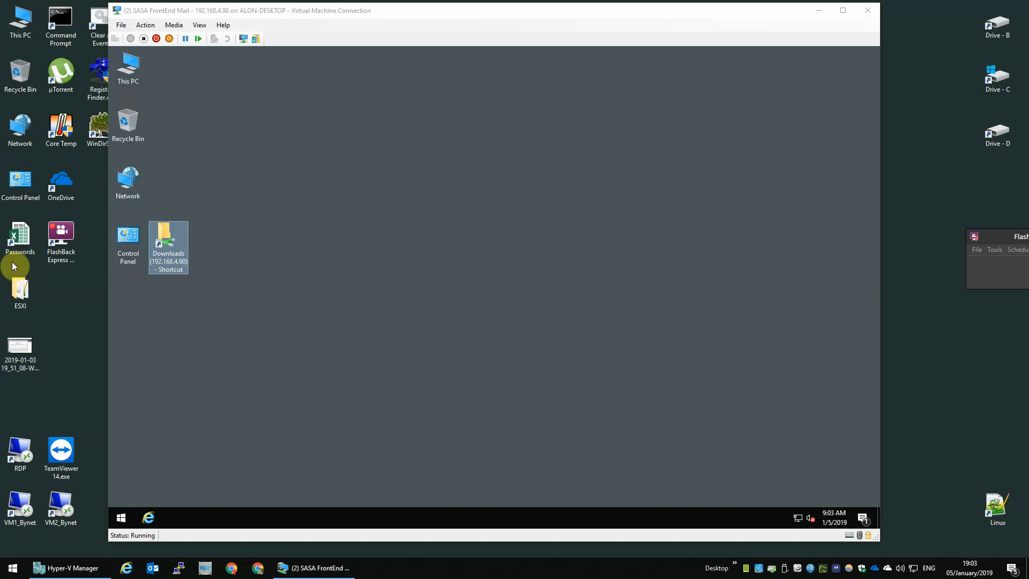
Navigate to C:\Windows\System32 in the VM's Explorer.
double_click(130, 68)
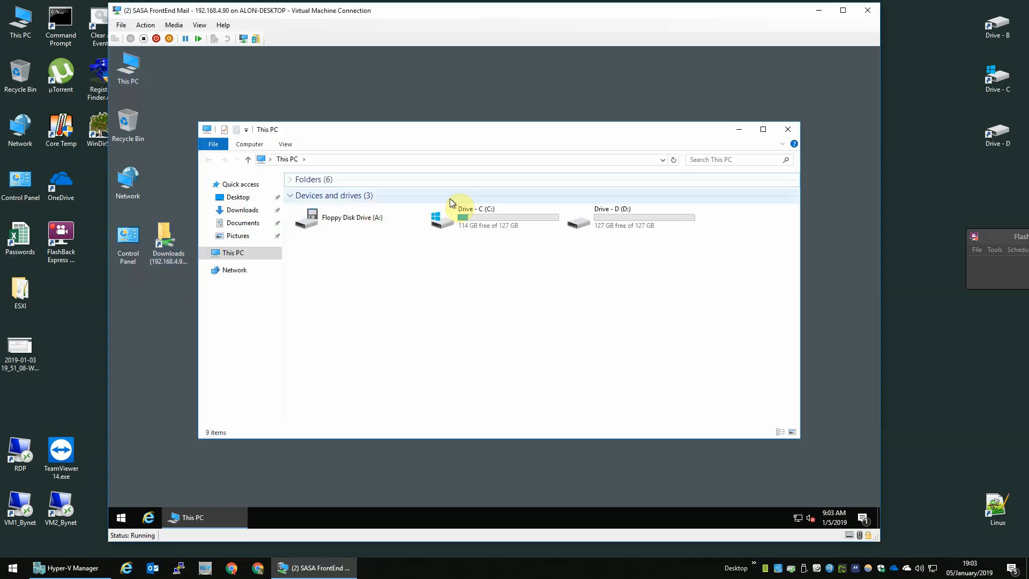
double_click(512, 218)
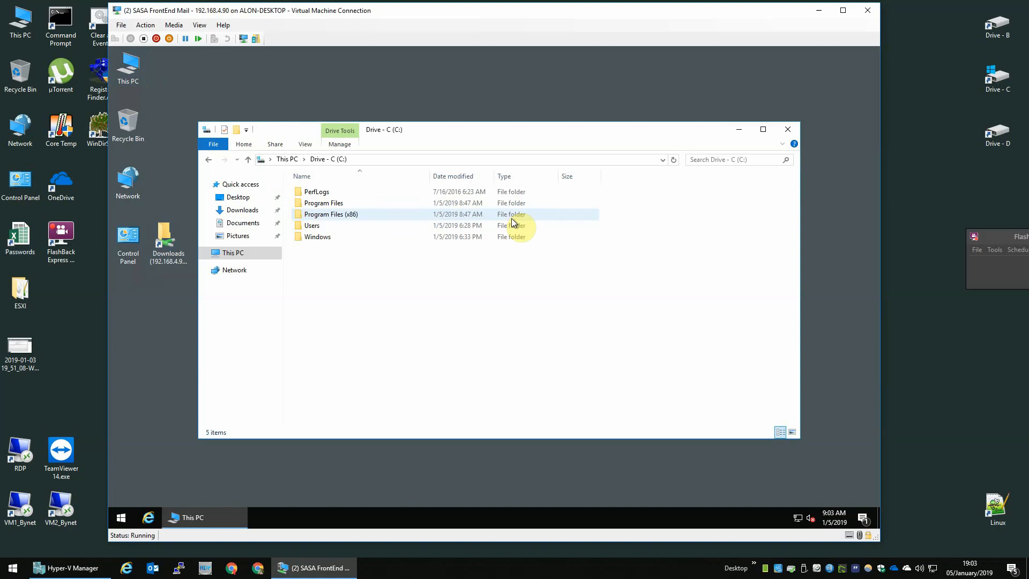
double_click(391, 235)
click(393, 224)
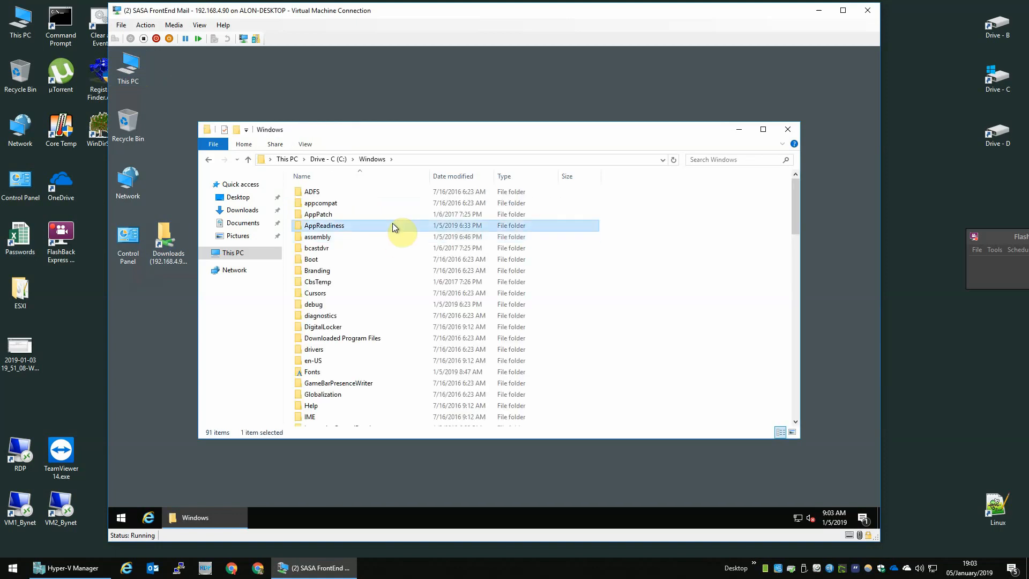
text(system32)
key(Return)
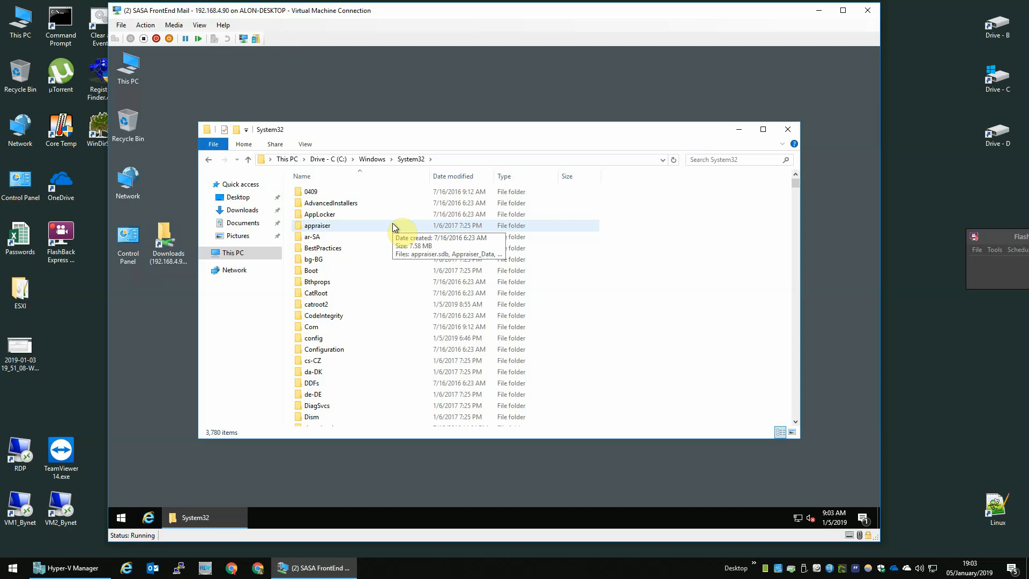
Open the Sysprep folder and locate the sysprep application.
text(sys)
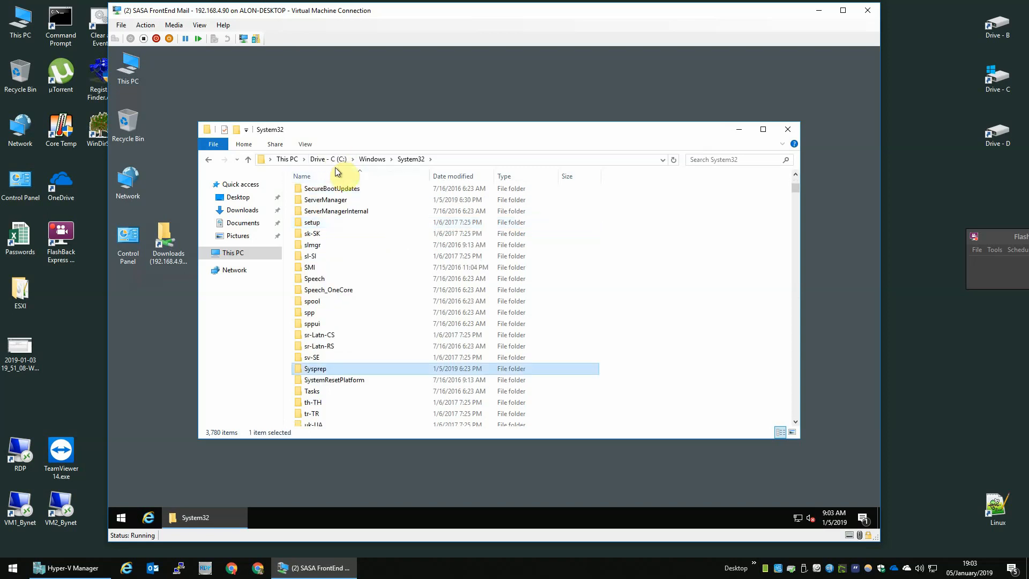
click(484, 160)
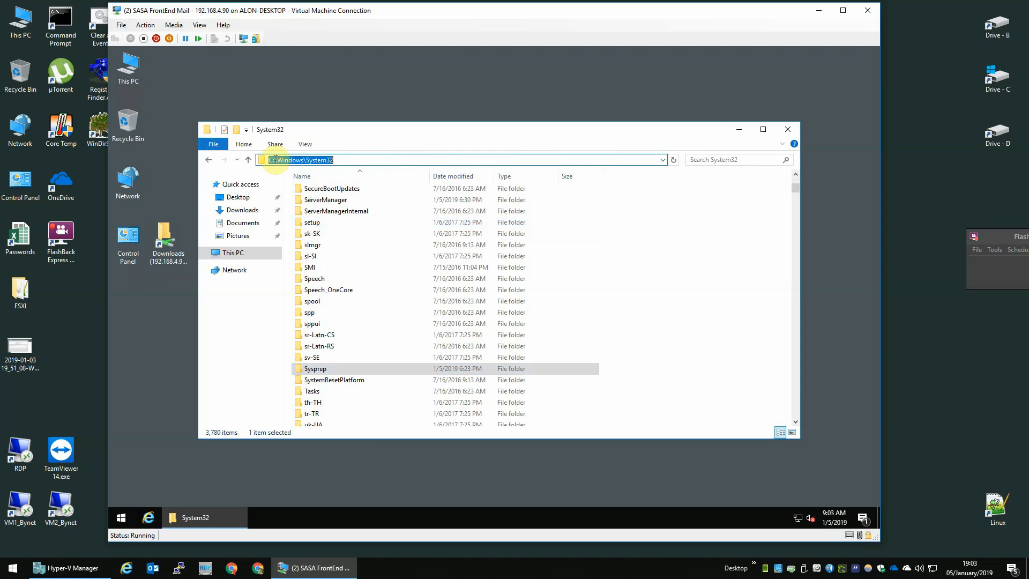
click(356, 161)
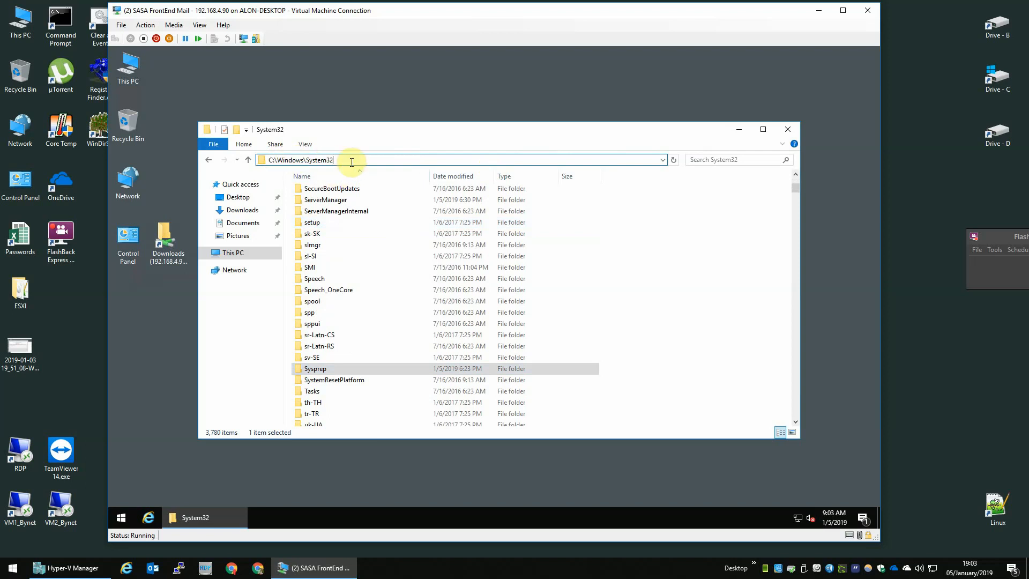
double_click(327, 367)
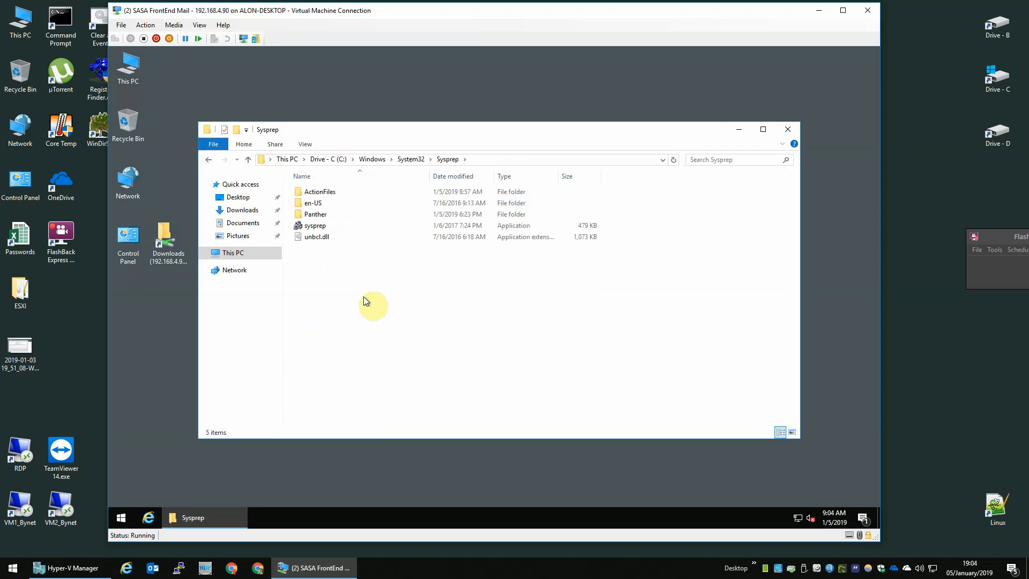
right_click(326, 227)
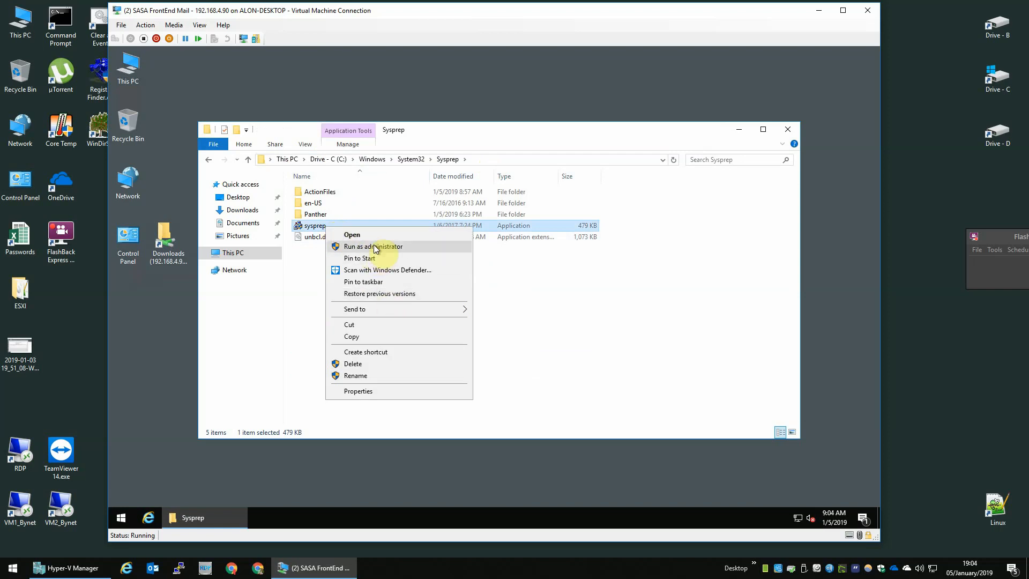
click(592, 309)
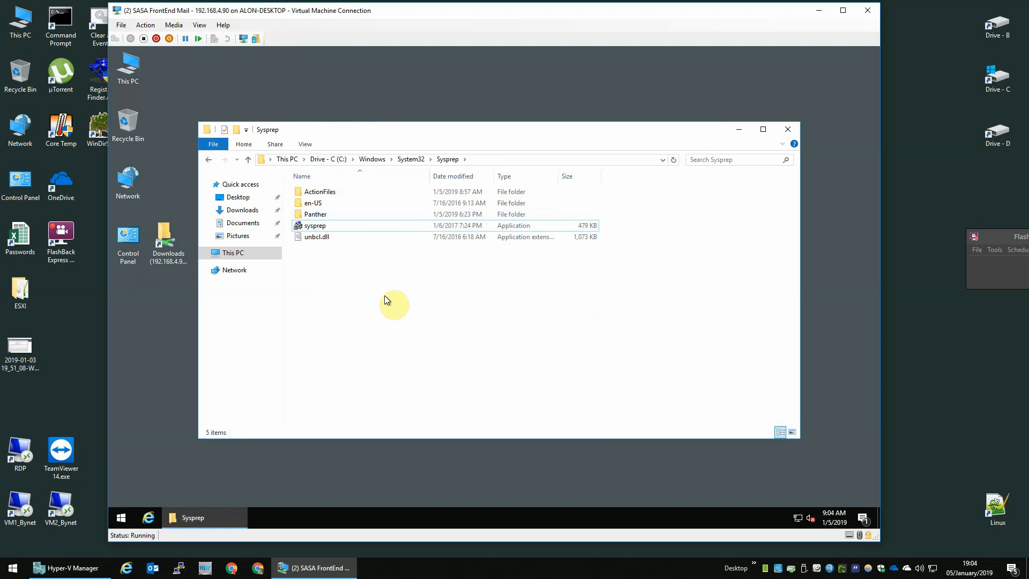
click(213, 143)
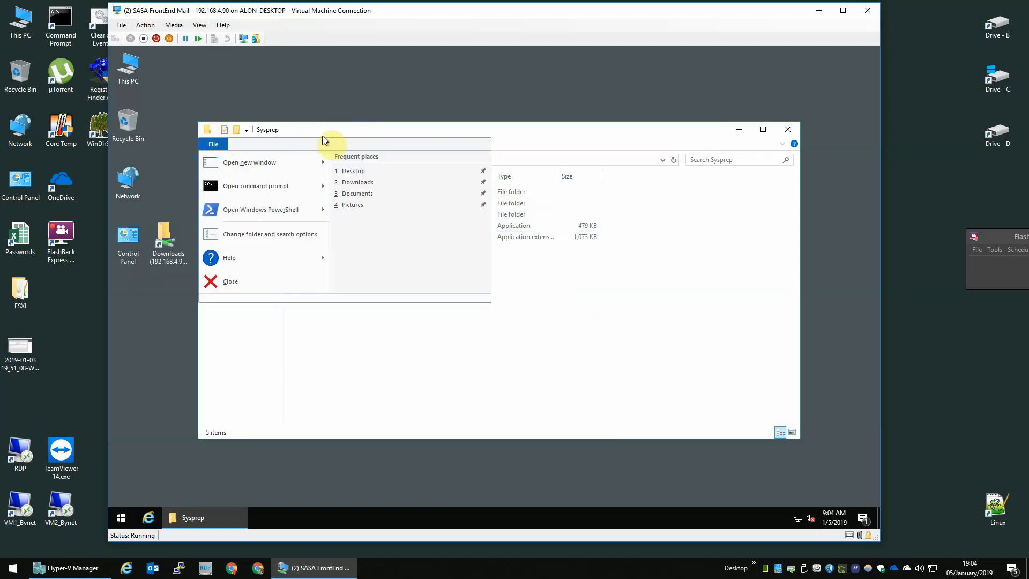
Make Explorer open to This PC, clear history, and hide recent files and frequent folders.
click(323, 138)
click(305, 146)
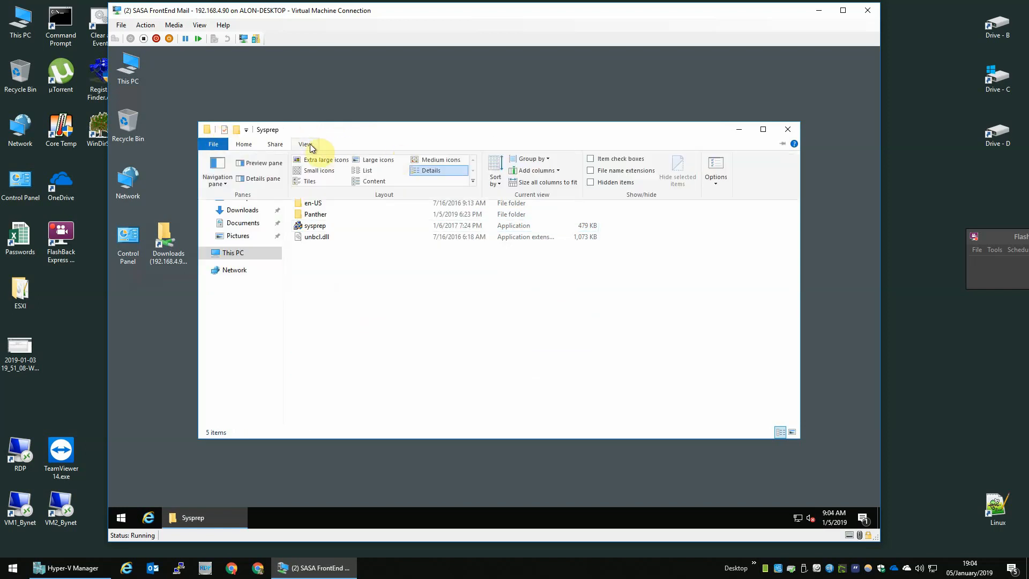
click(714, 163)
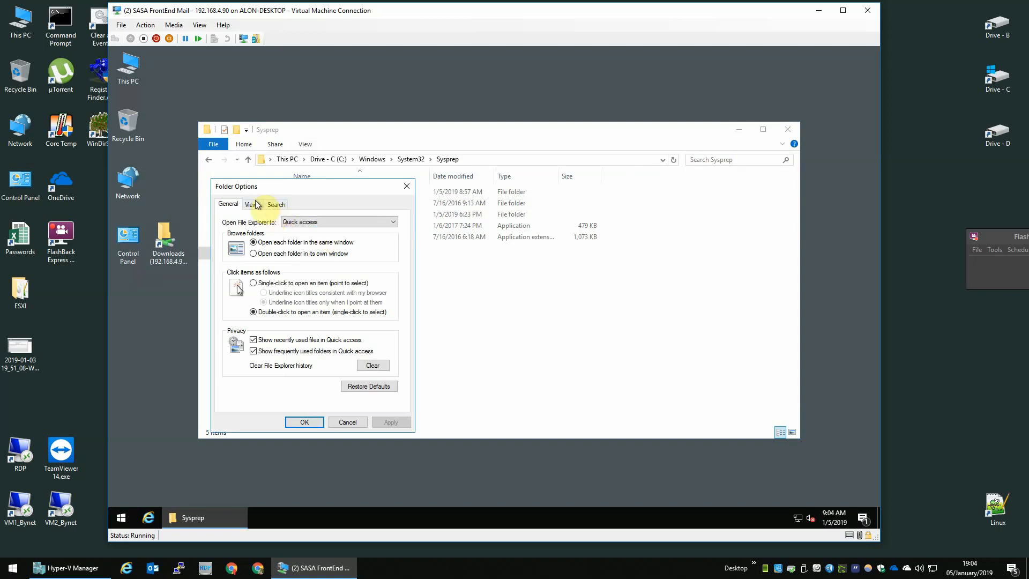
click(308, 221)
click(303, 239)
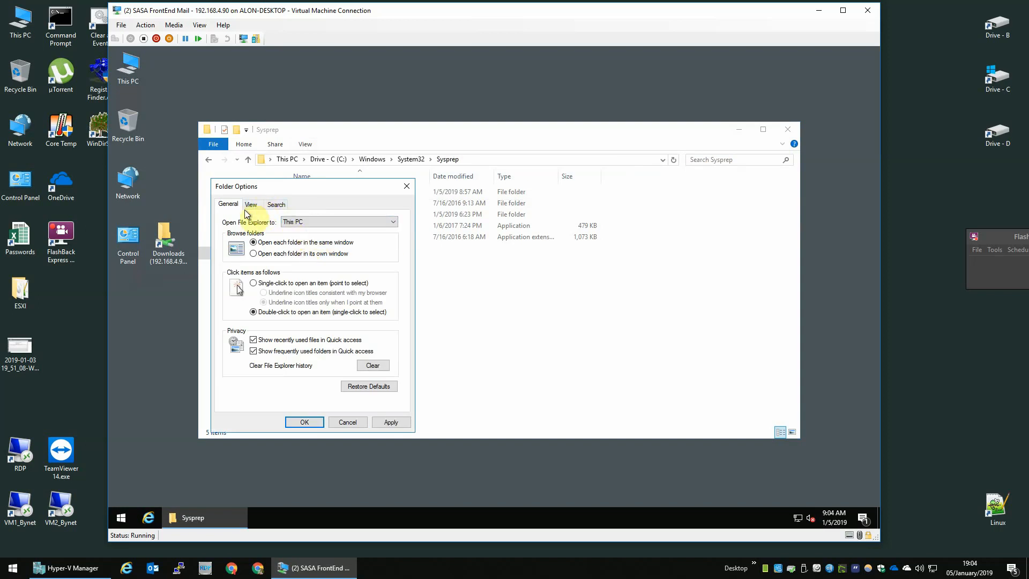
click(373, 366)
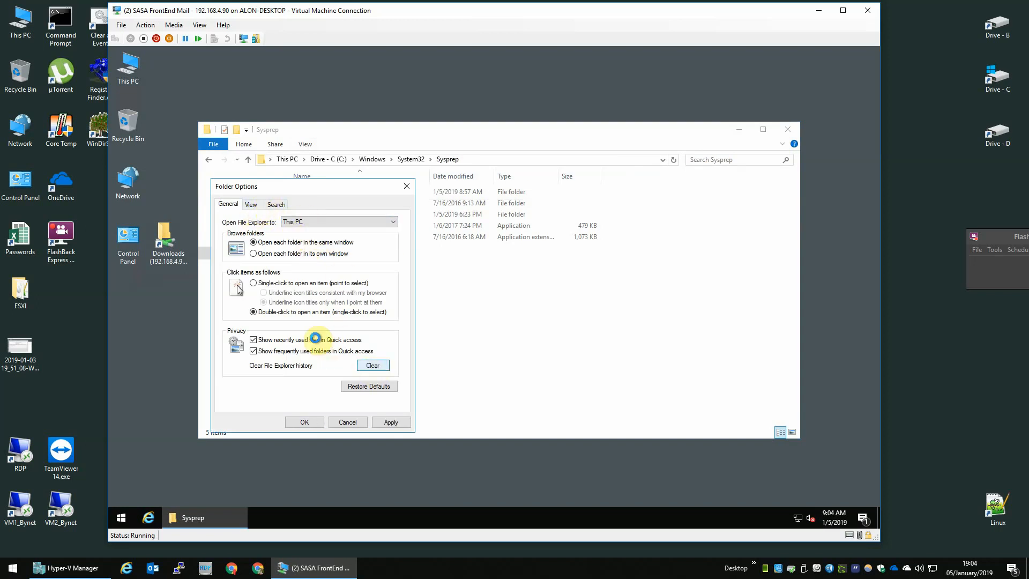
click(316, 339)
click(322, 352)
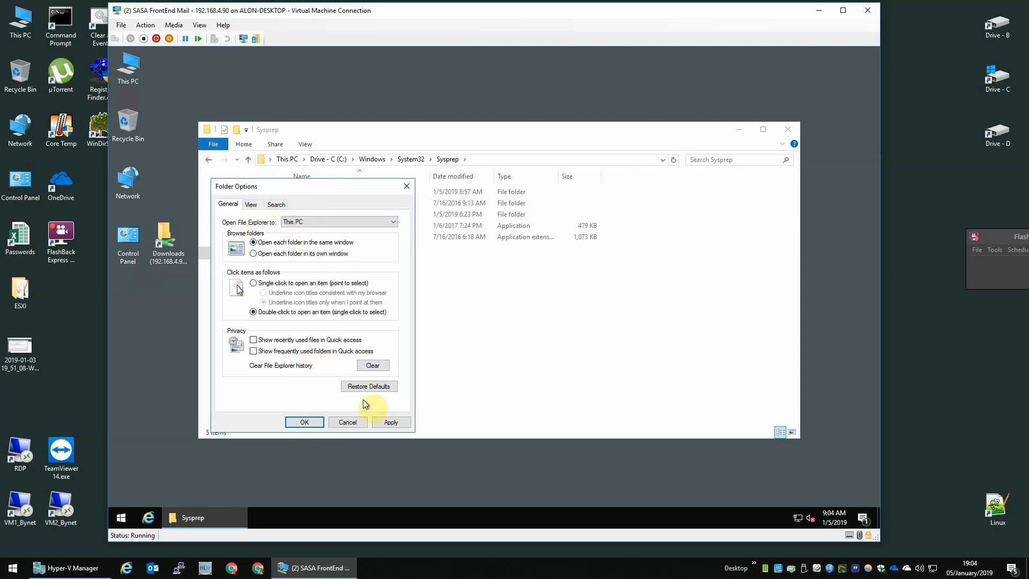
click(383, 419)
Show the full path in the title bar and file extensions, then confirm.
click(262, 205)
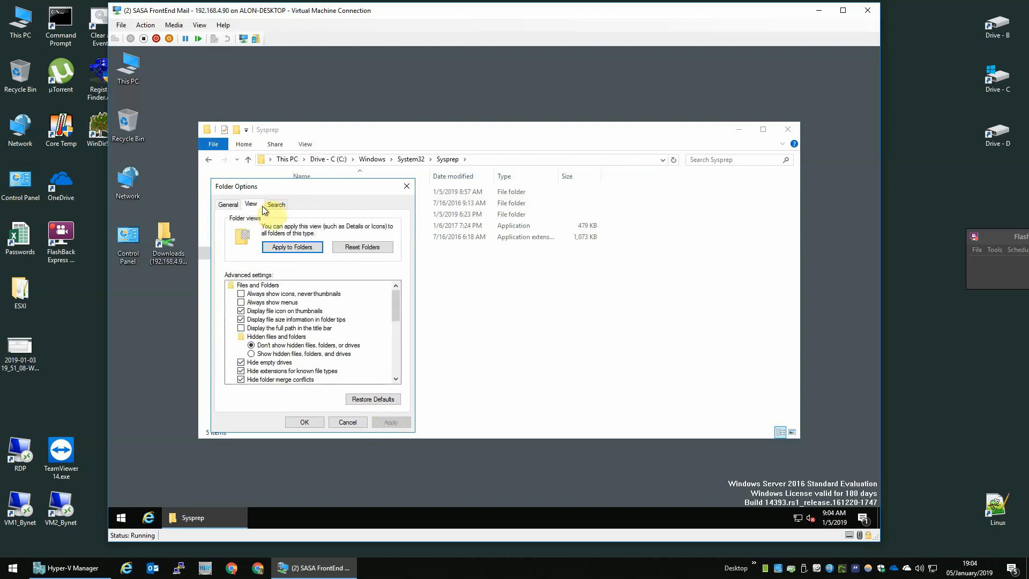
click(241, 328)
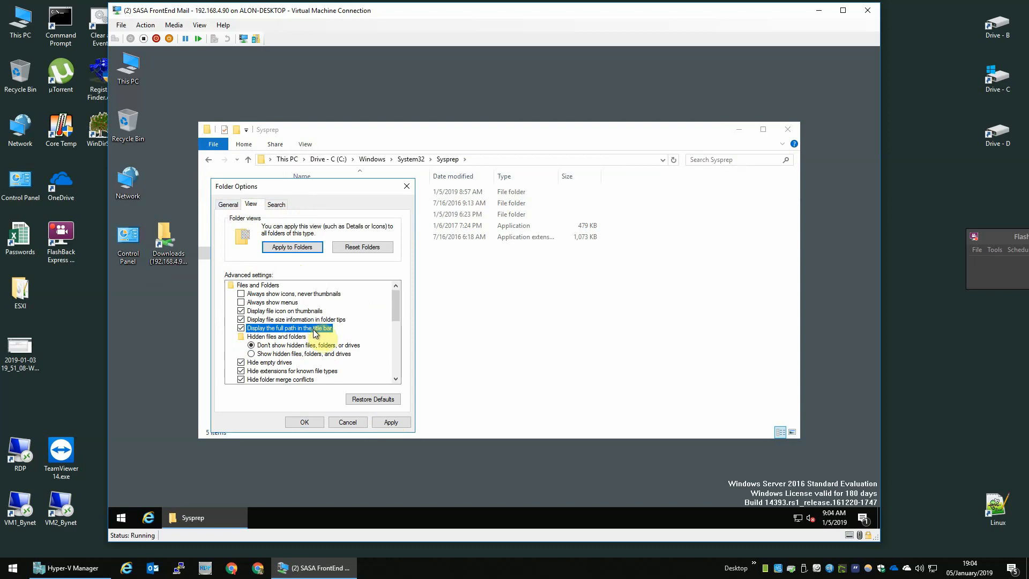
click(241, 371)
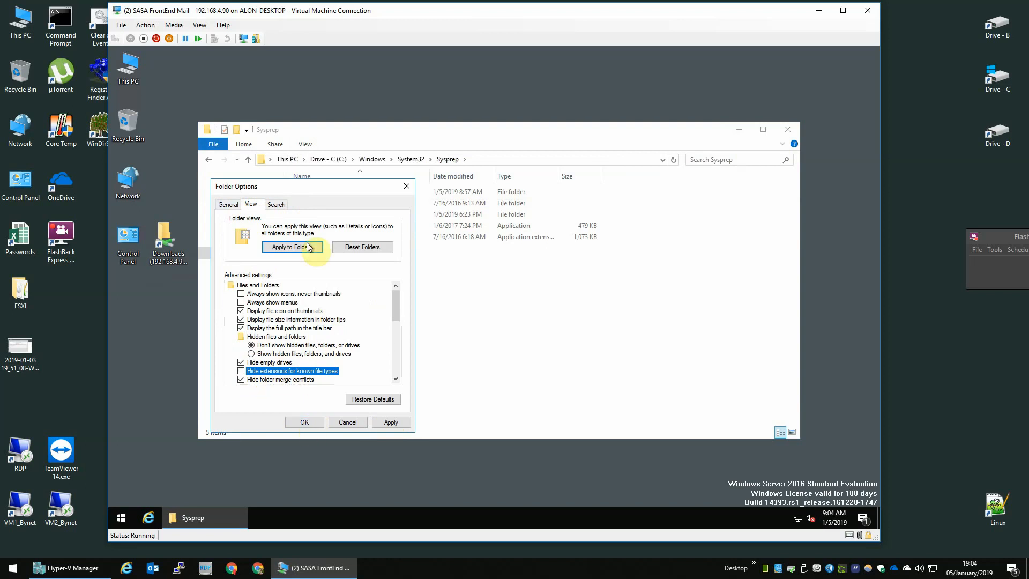
drag(316, 188, 494, 202)
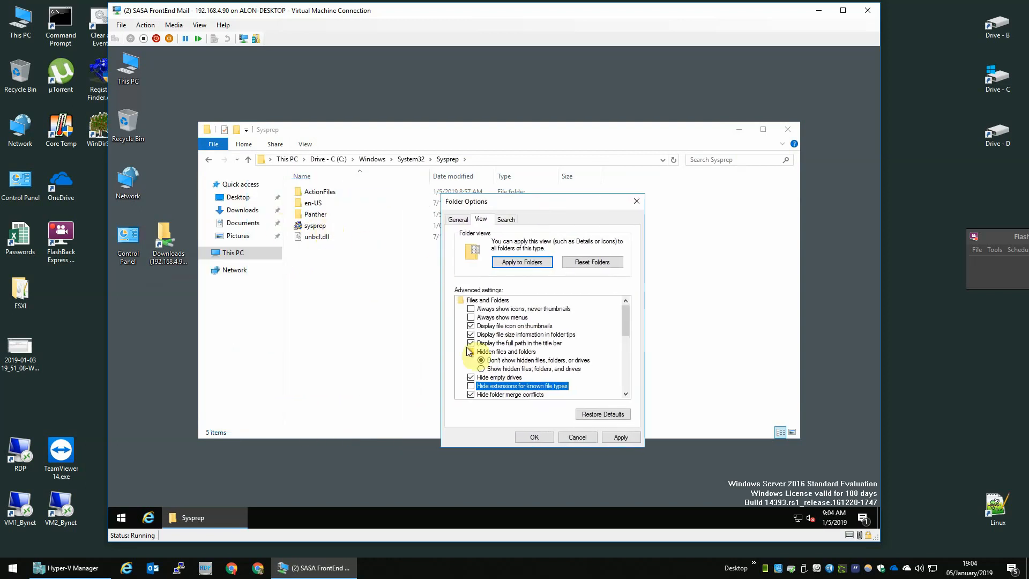
click(547, 436)
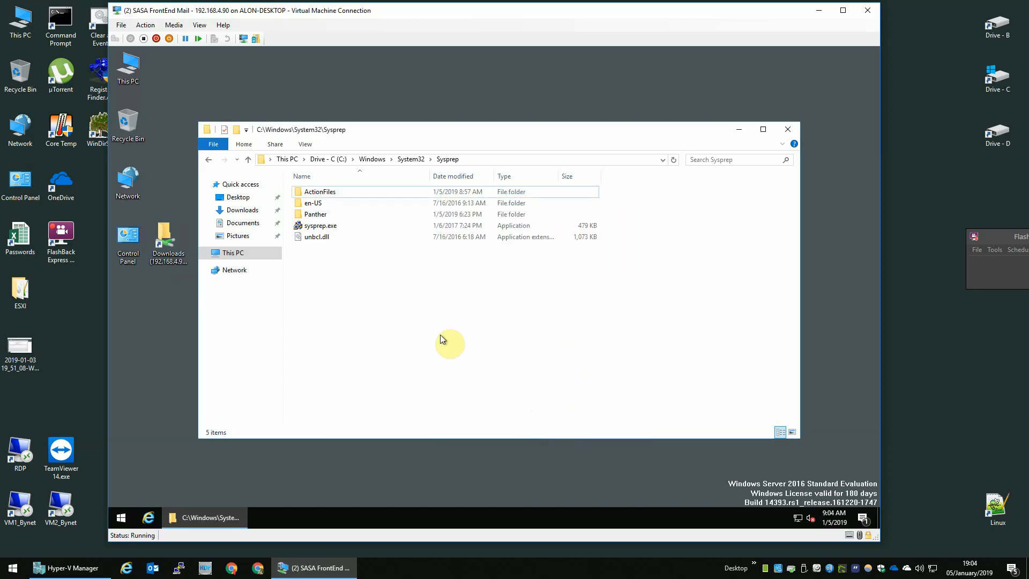
Run sysprep.exe as administrator with OOBE, Generalize and Shutdown options.
click(327, 237)
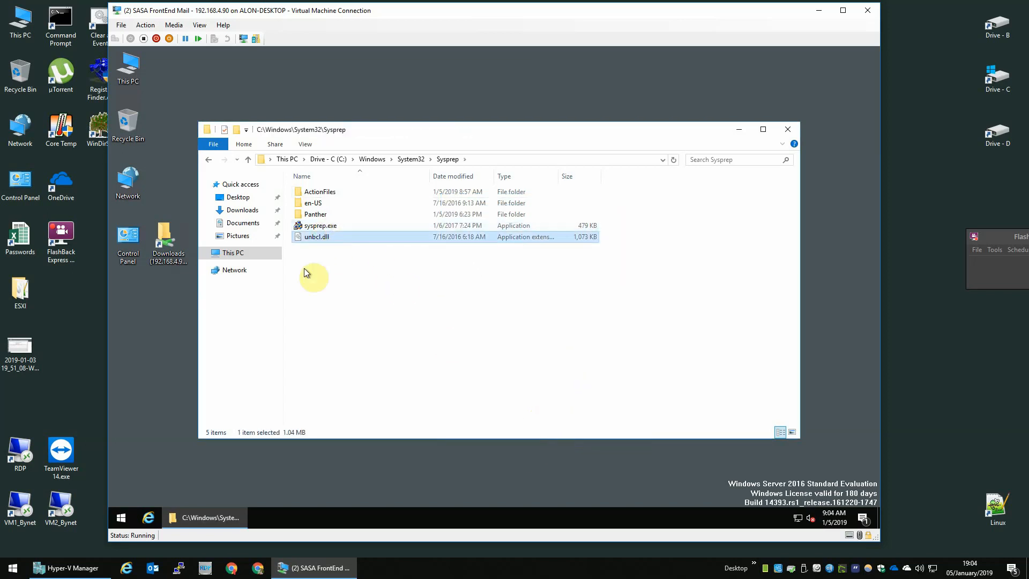
click(320, 227)
right_click(321, 232)
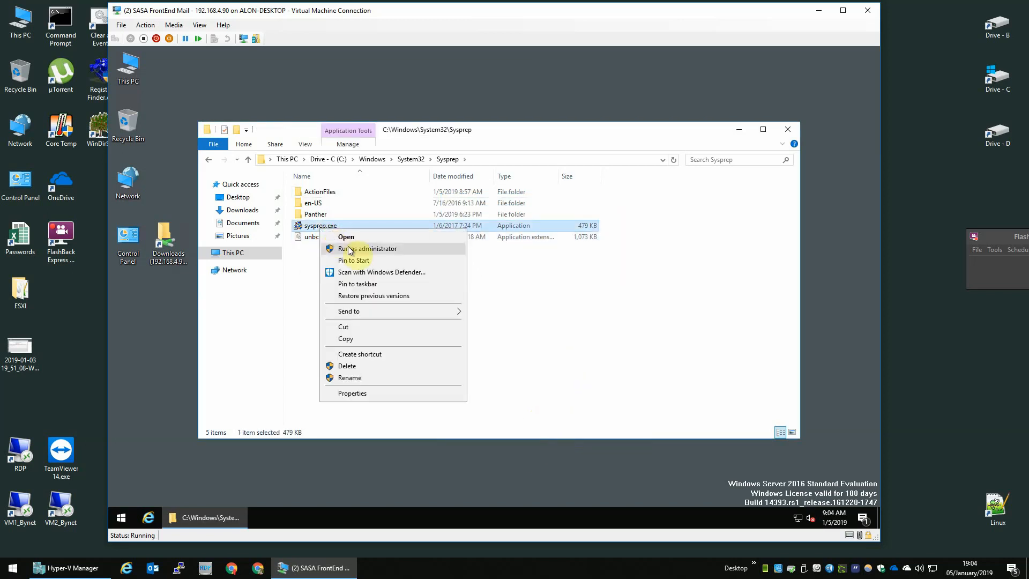
click(349, 249)
click(507, 267)
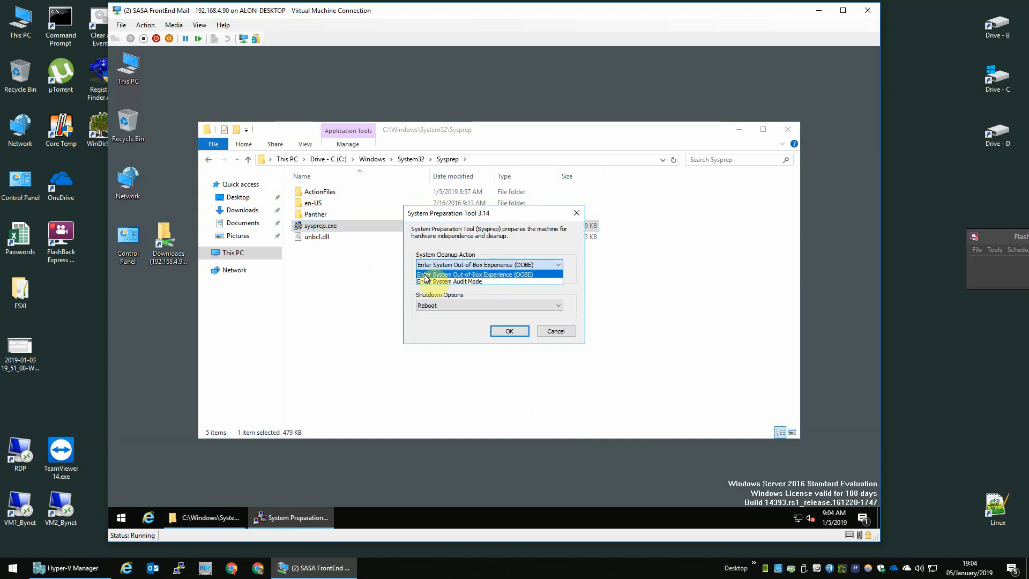
click(481, 271)
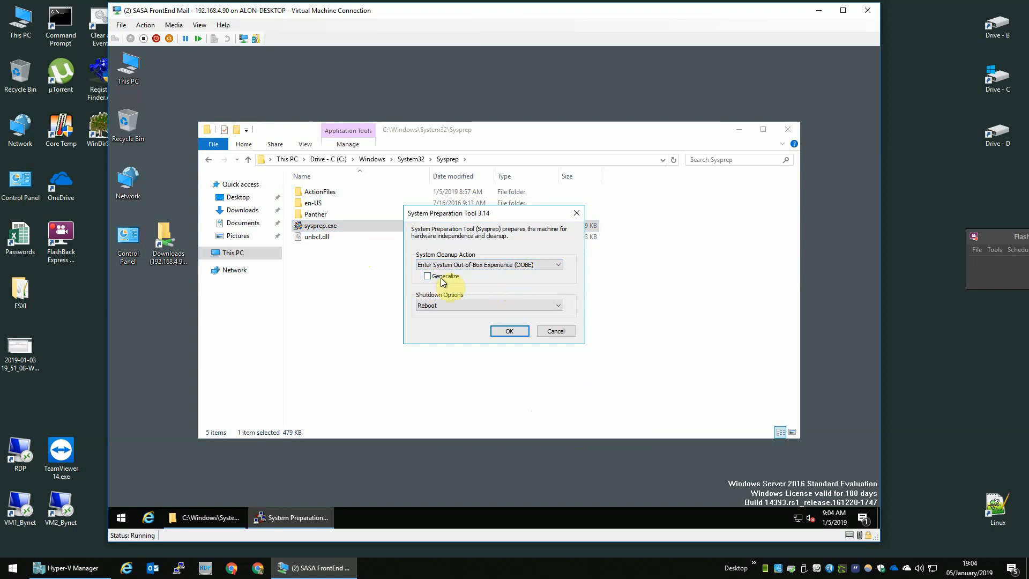
click(433, 307)
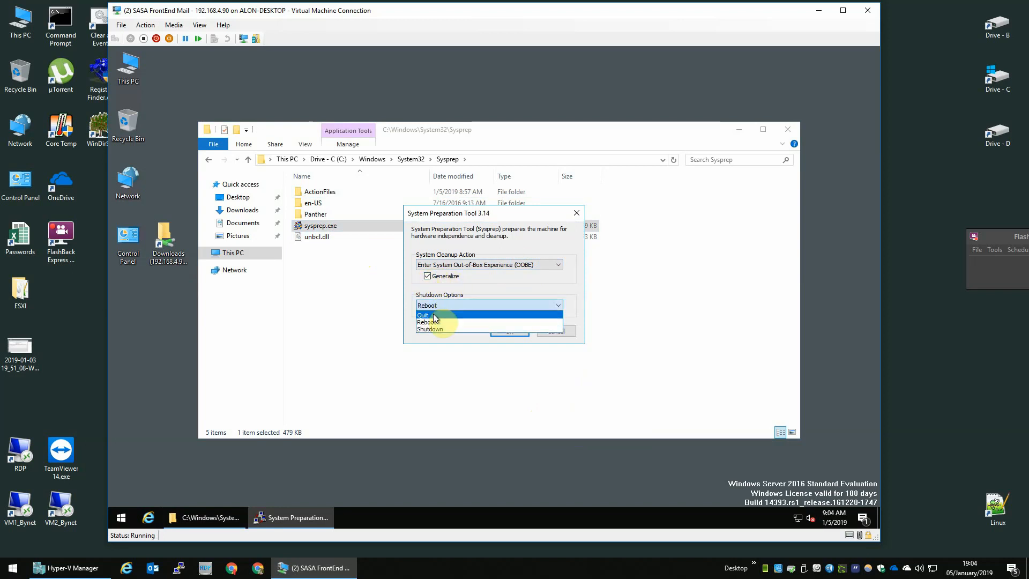
click(438, 328)
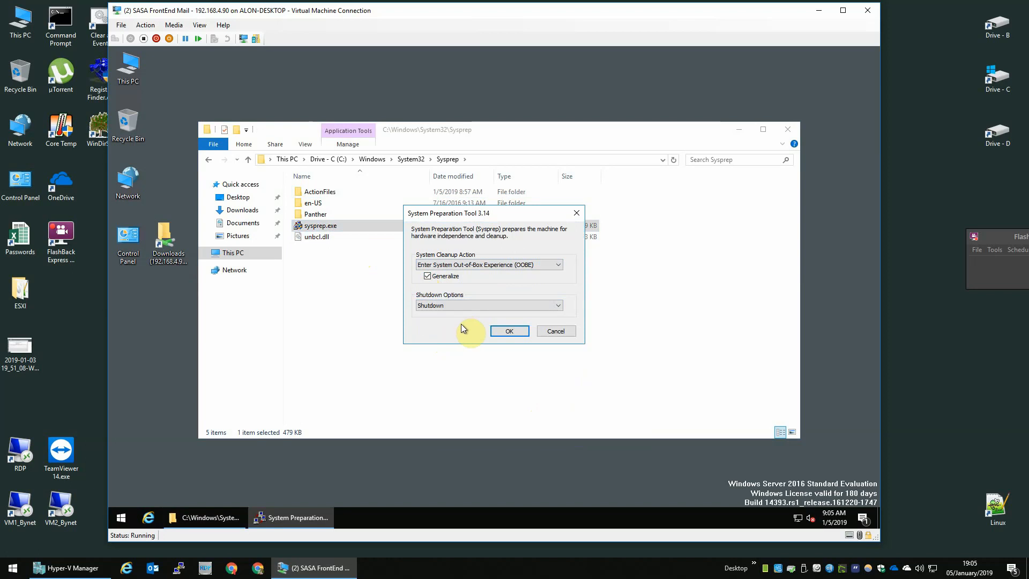
click(509, 330)
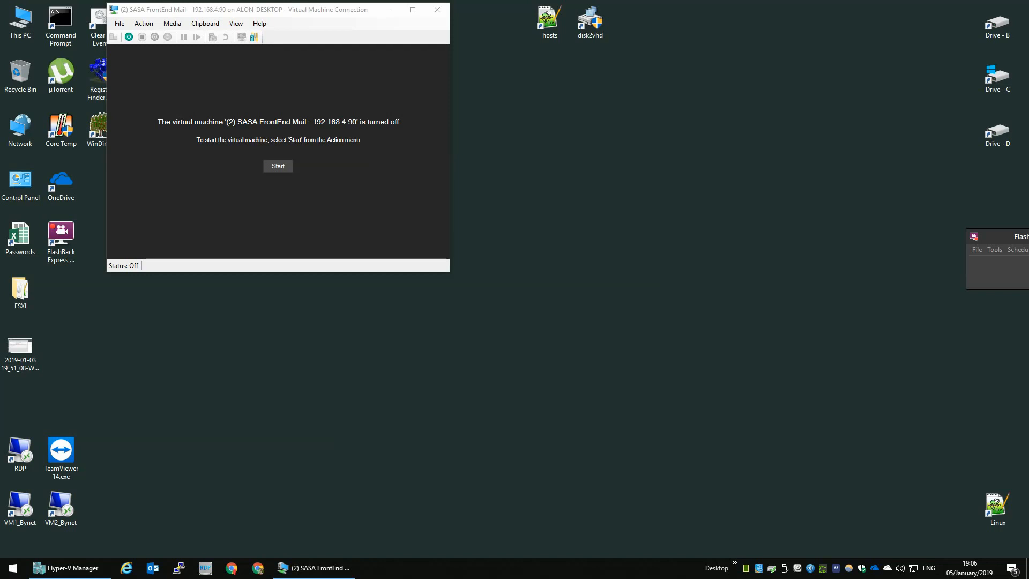
Wait for Sysprep to power off the (2) SASA FrontEnd Mail VM.
click(344, 122)
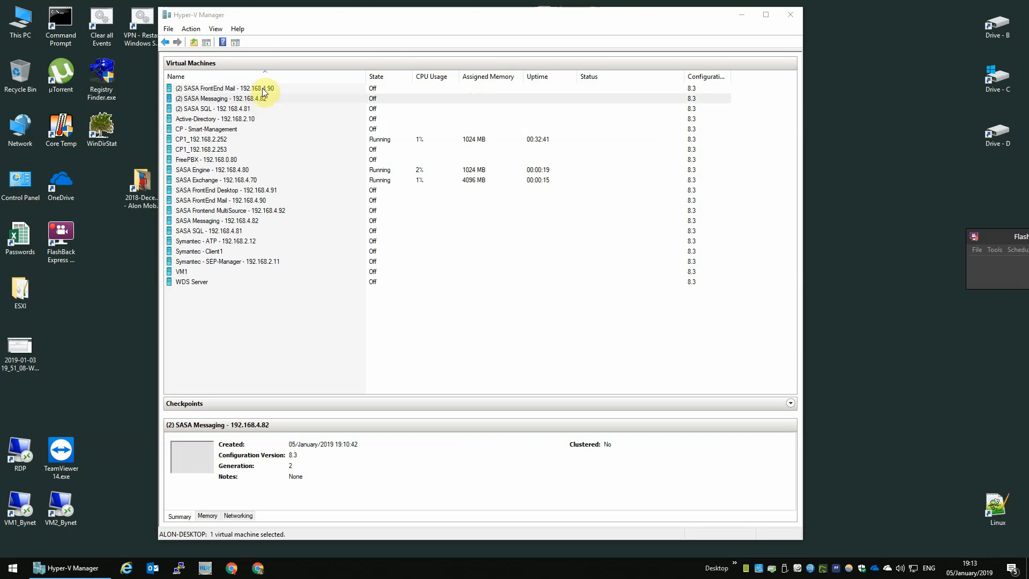
Select the (2) SASA FrontEnd Mail, Messaging and SQL clones and start them together.
click(264, 88)
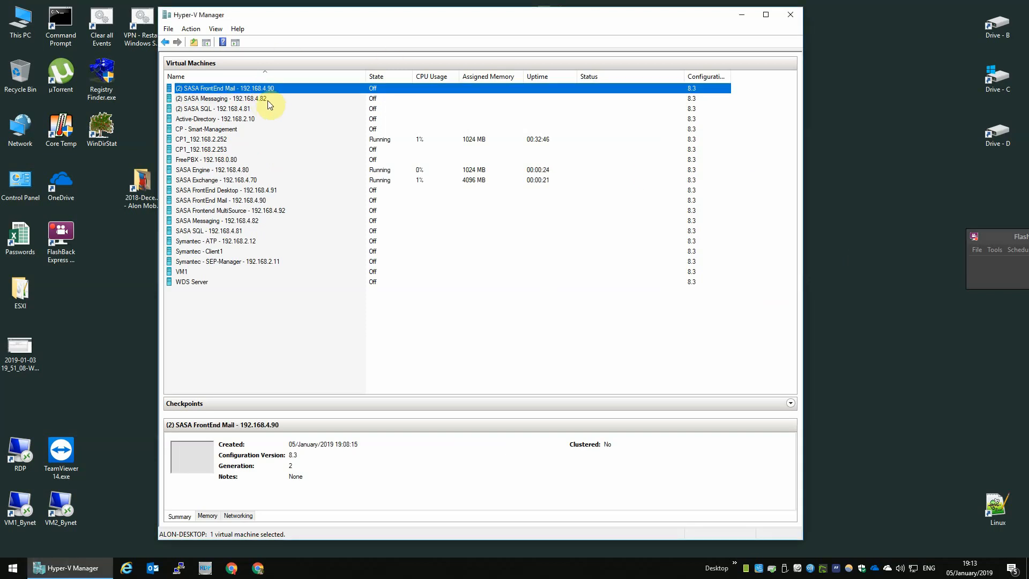
shift+click(256, 107)
right_click(256, 106)
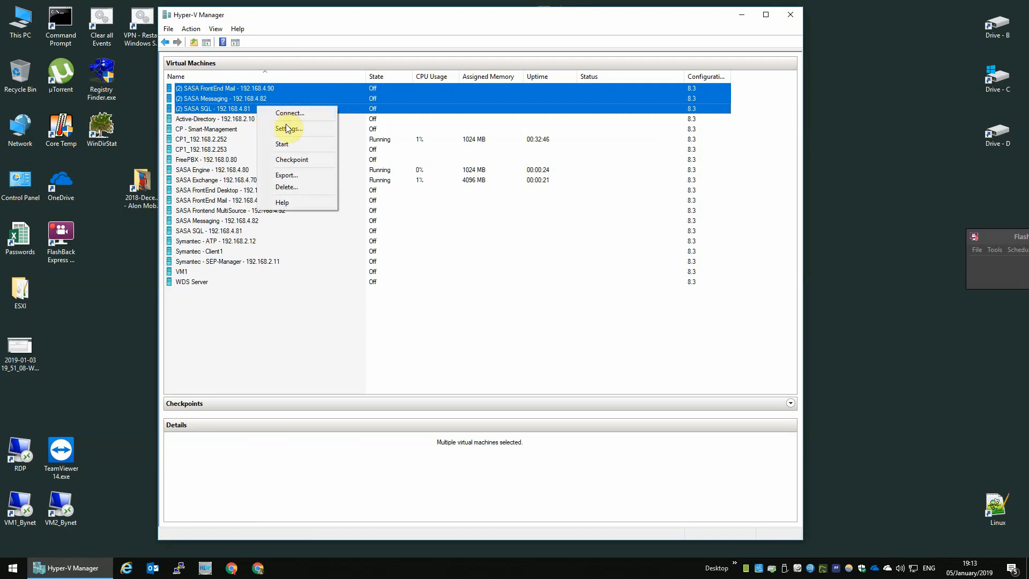
click(311, 144)
click(298, 97)
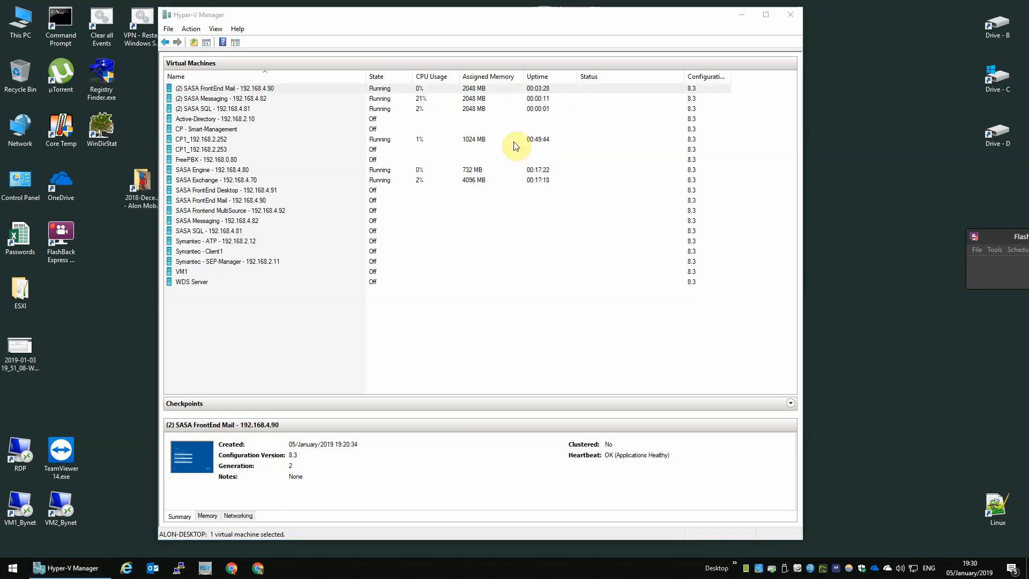
Connect to the (2) SASA FrontEnd Mail VM, accept the setup defaults and license, and set the Administrator password.
double_click(329, 91)
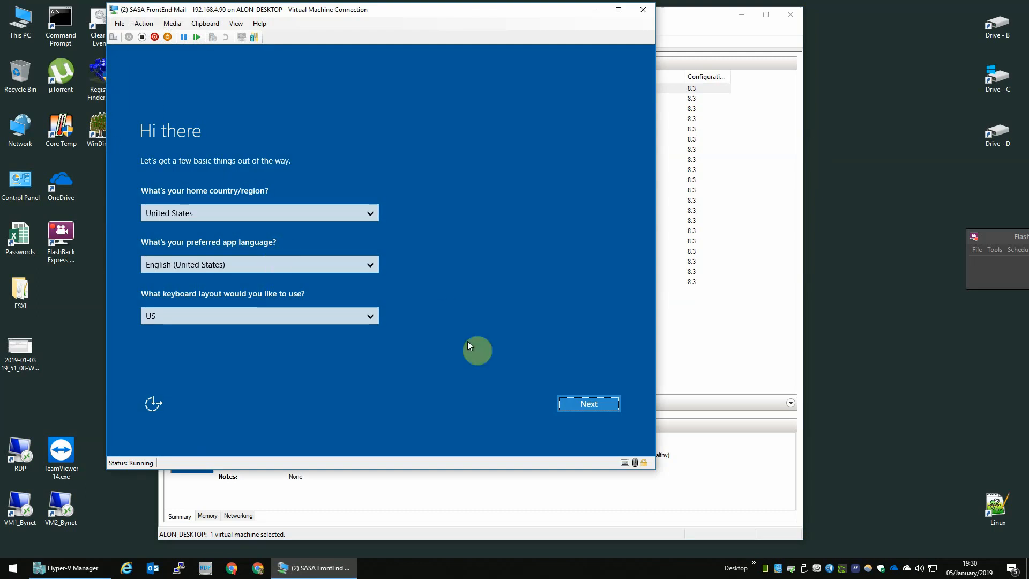
click(579, 402)
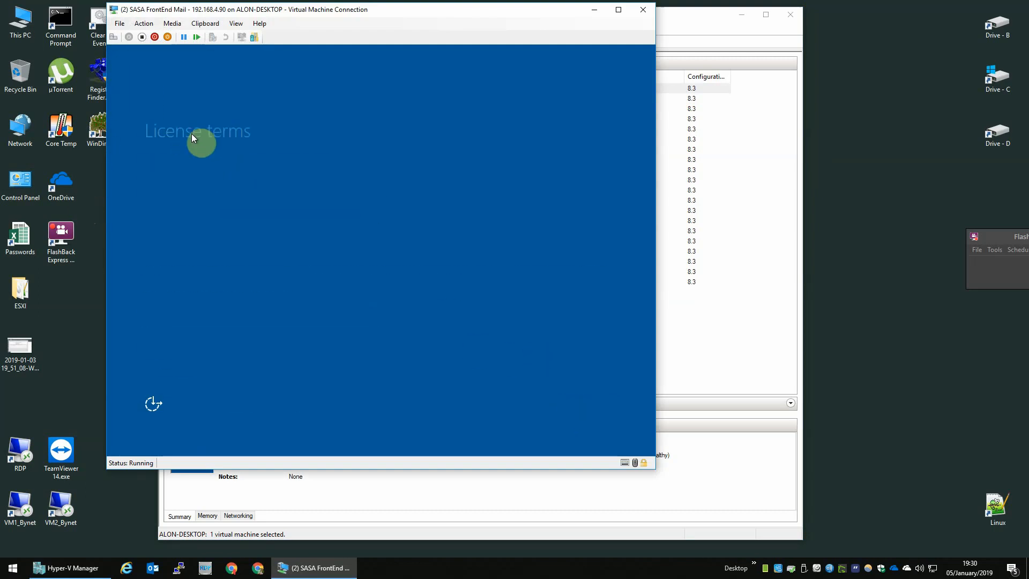
click(571, 401)
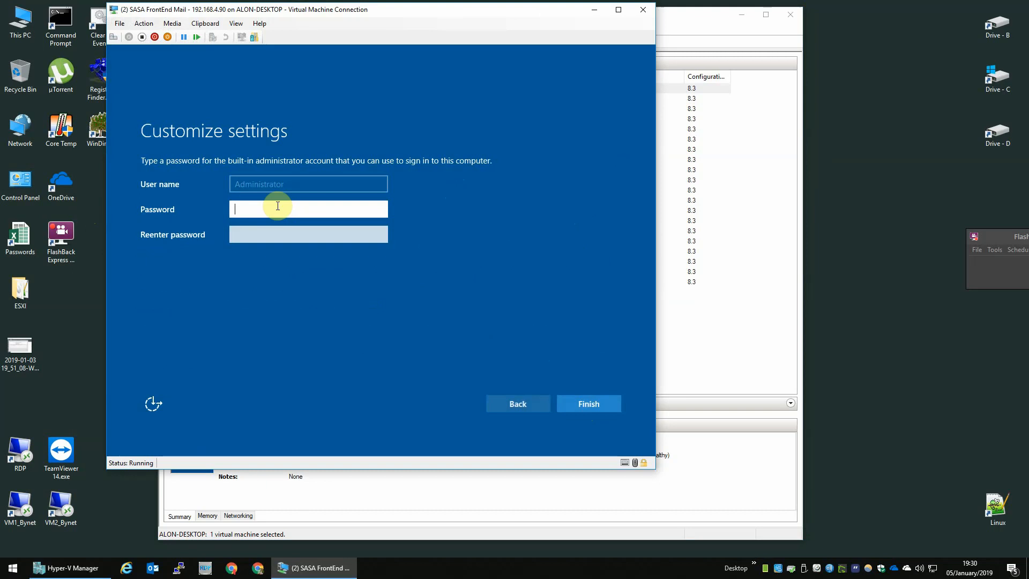
text(••••••••••)
key(Tab)
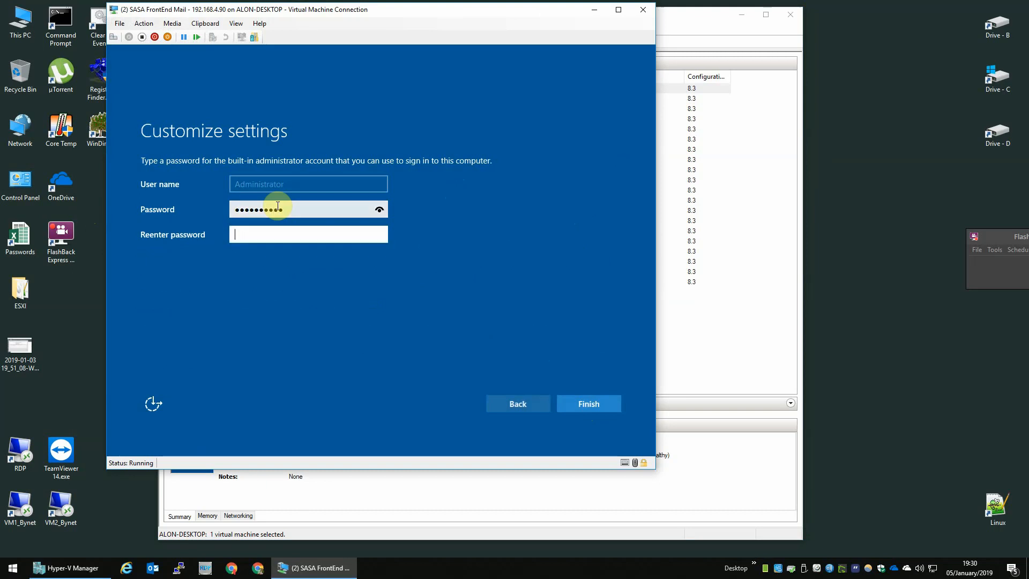
text(••••••••••)
key(Return)
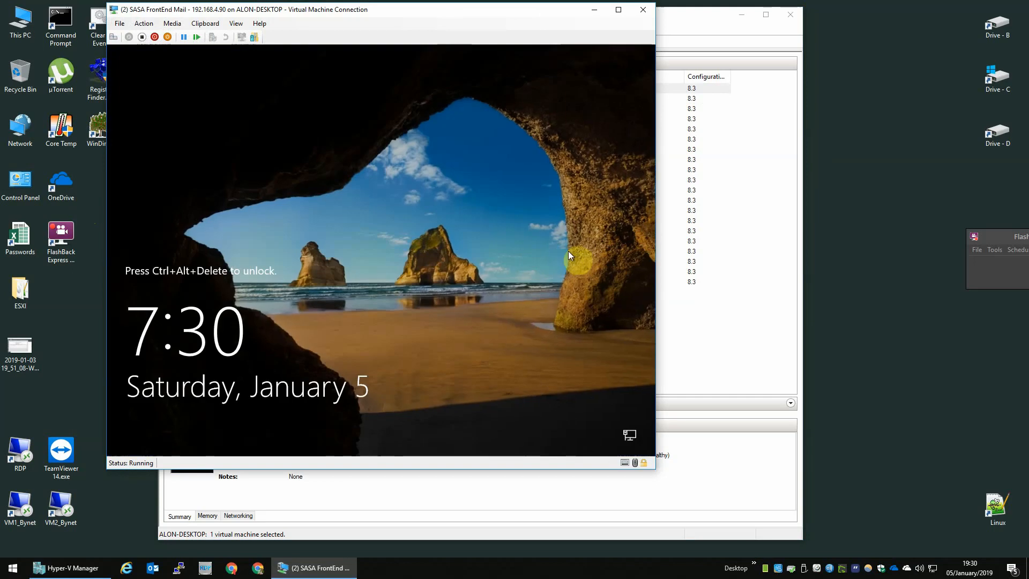
Sign in to the VM as Lab Administrator with its password.
click(113, 37)
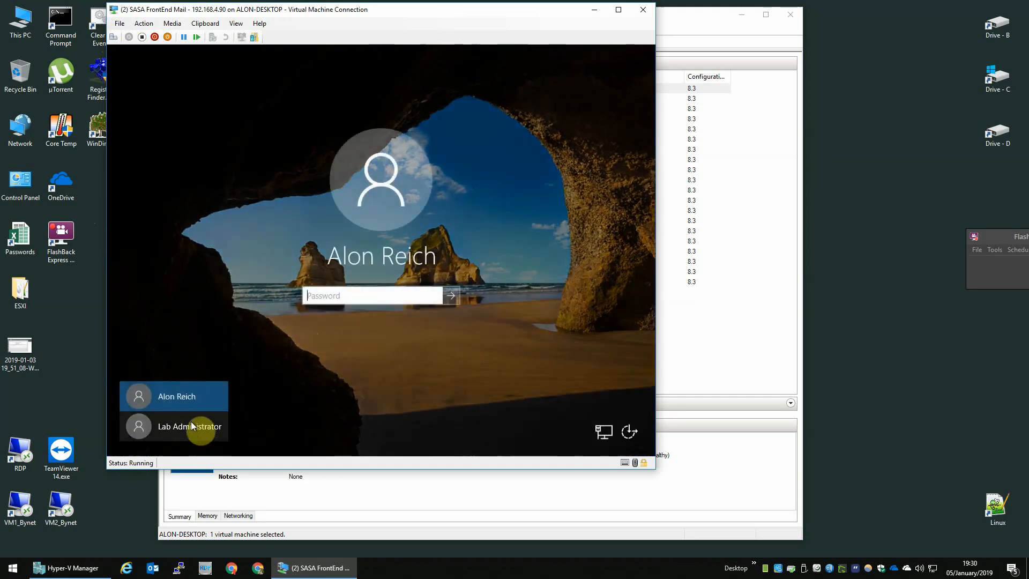
click(192, 426)
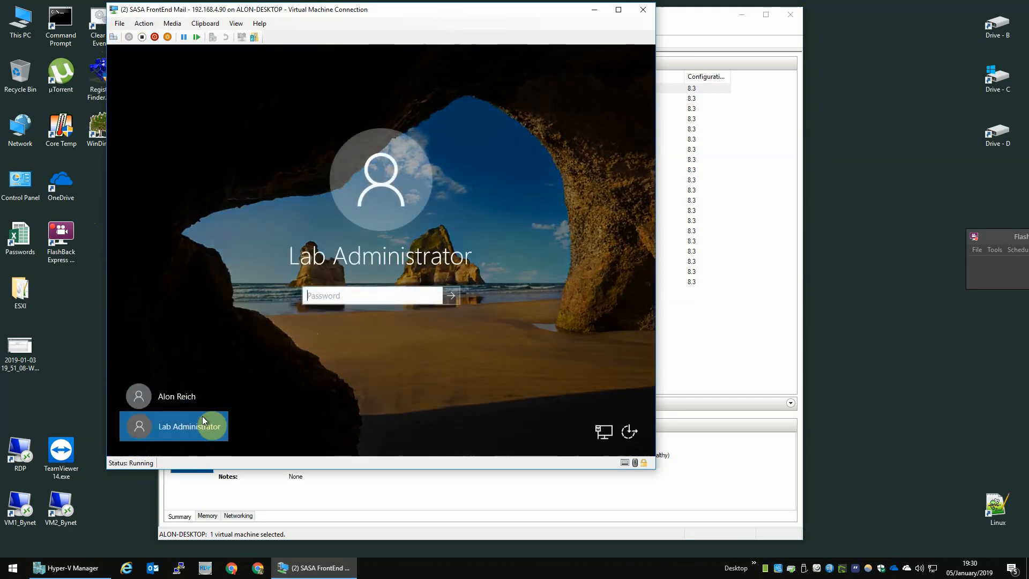
click(399, 295)
text(*********)
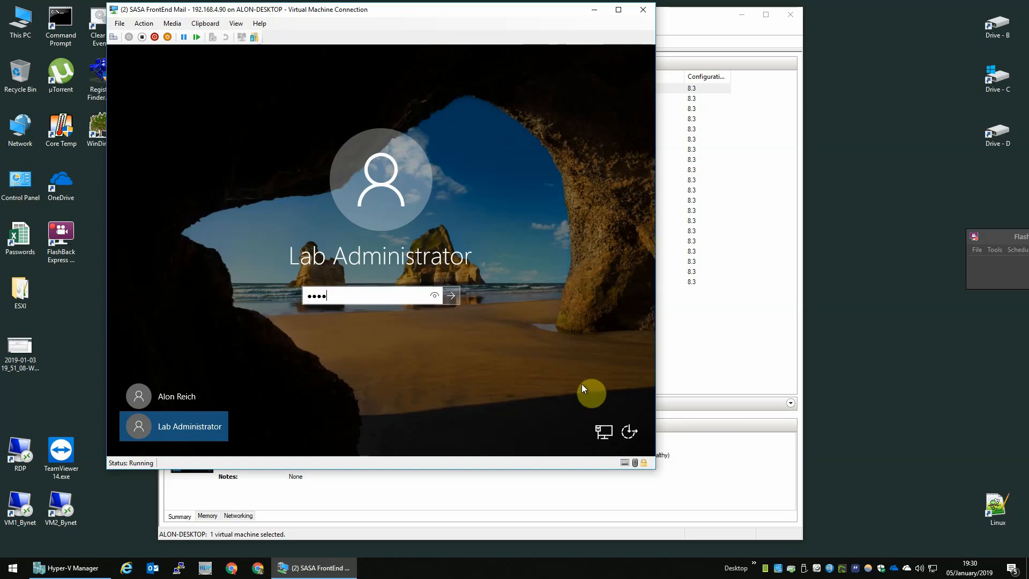
key(Return)
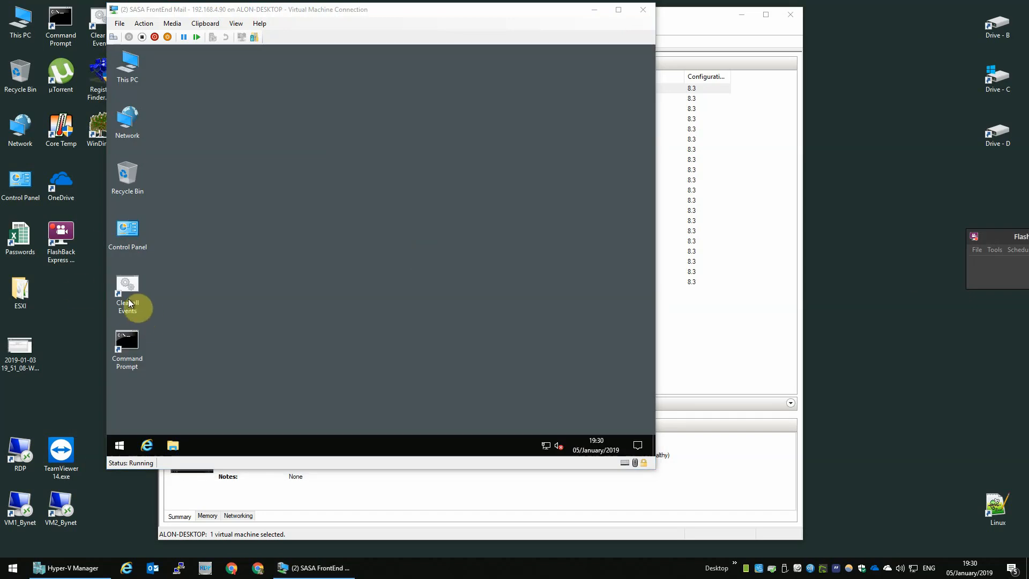
Move the Clear all Events and Command Prompt shortcuts to the desktop's top row and test-run Command Prompt as administrator.
click(170, 123)
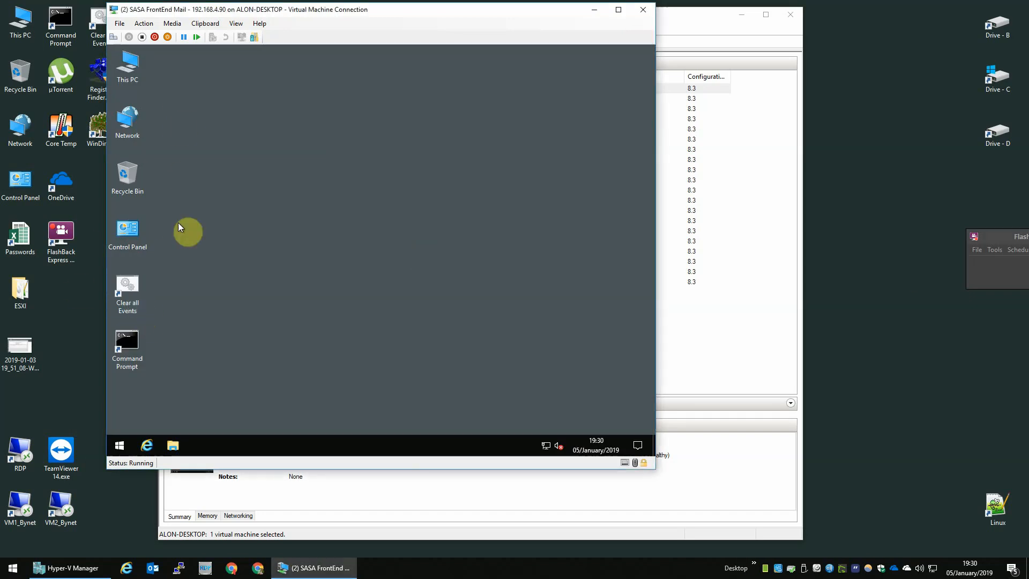
drag(139, 292, 211, 68)
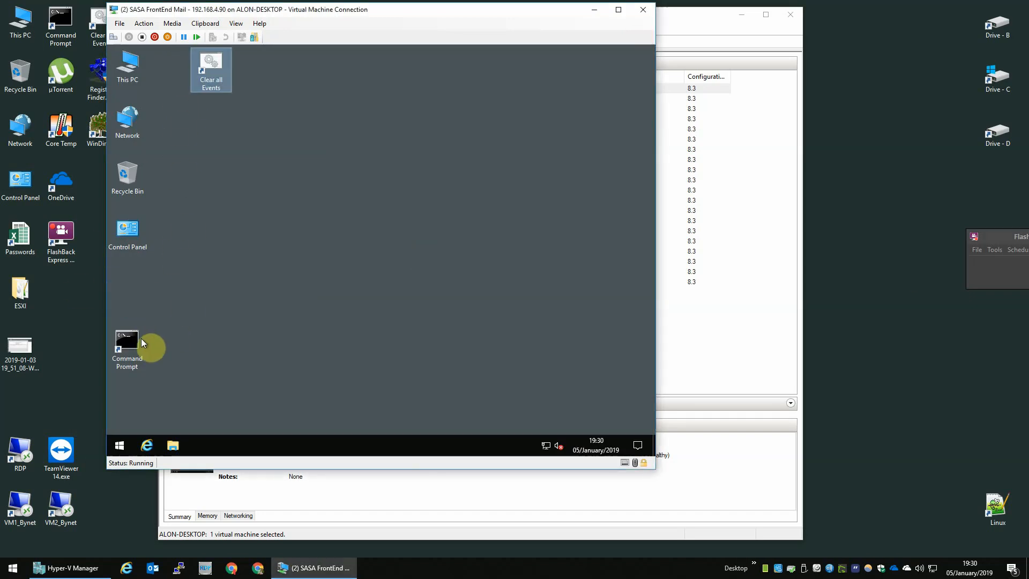
drag(144, 343, 168, 68)
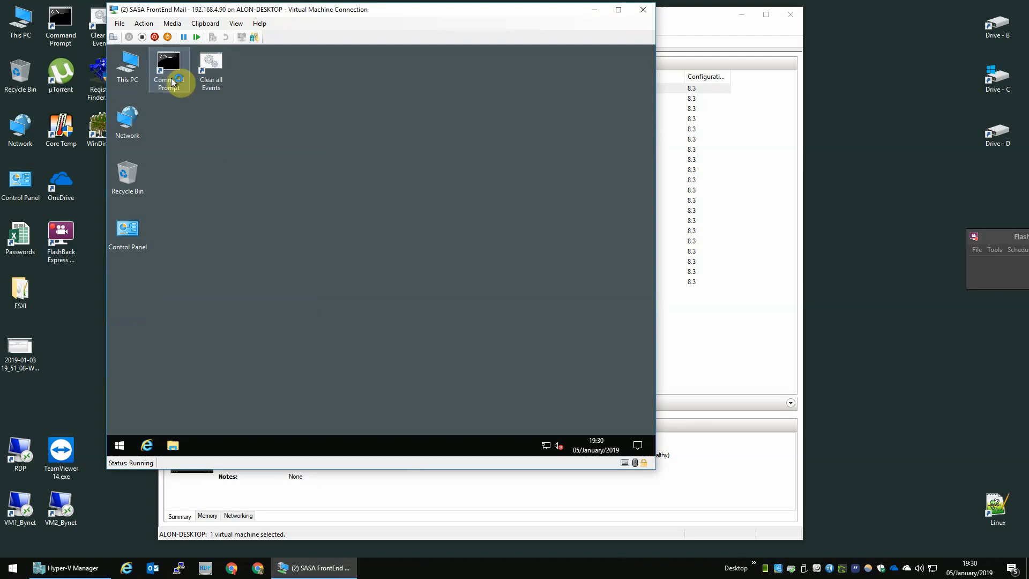
double_click(172, 81)
click(340, 308)
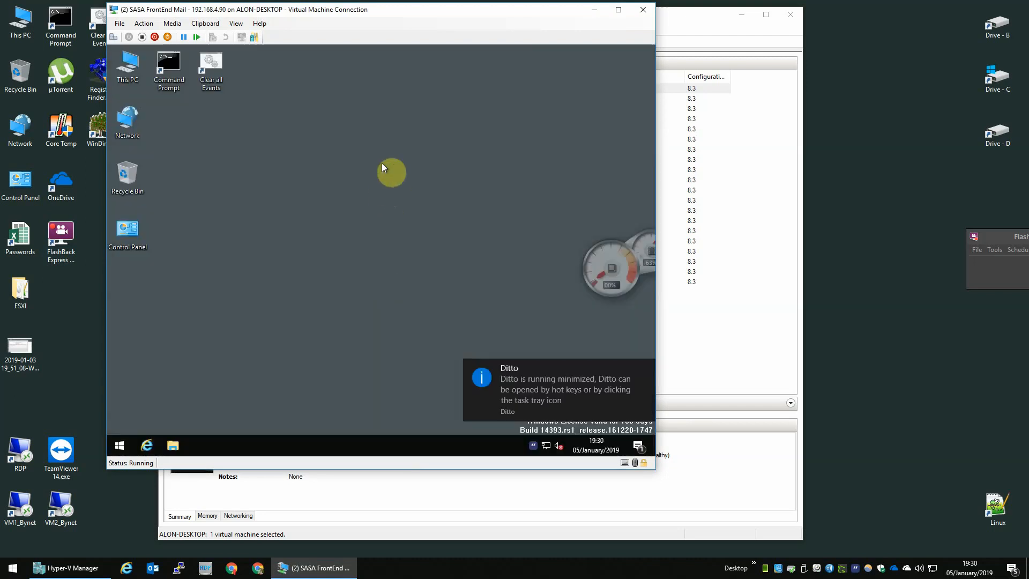
click(578, 79)
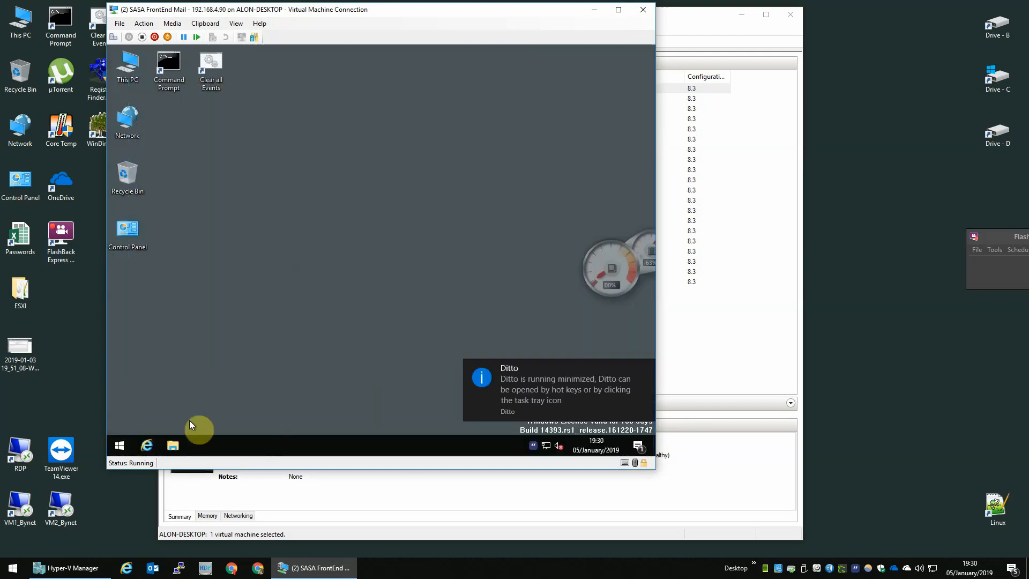
Launch Google Chrome, unpin File Explorer from the taskbar and pin Chrome instead.
click(117, 444)
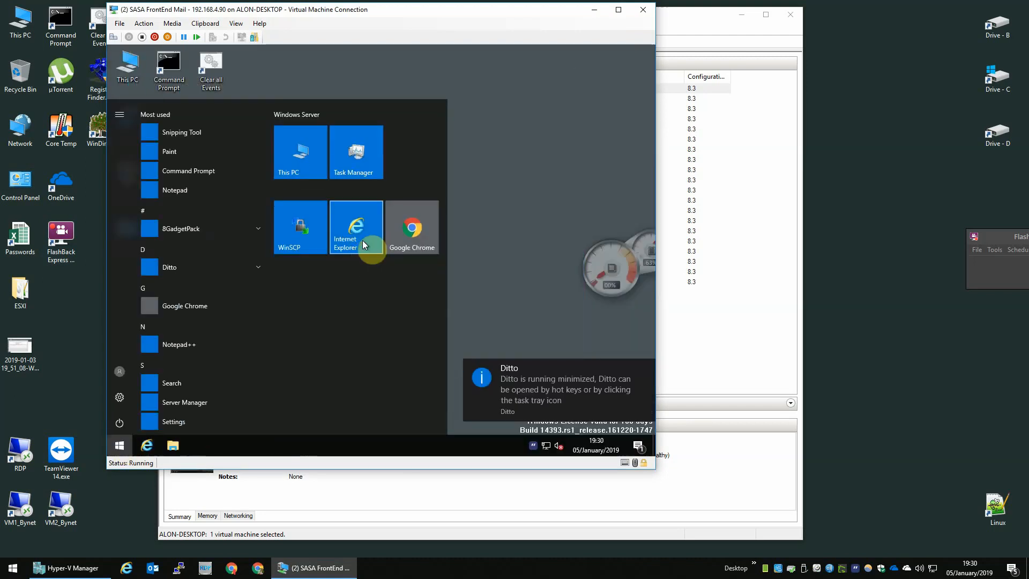
click(408, 237)
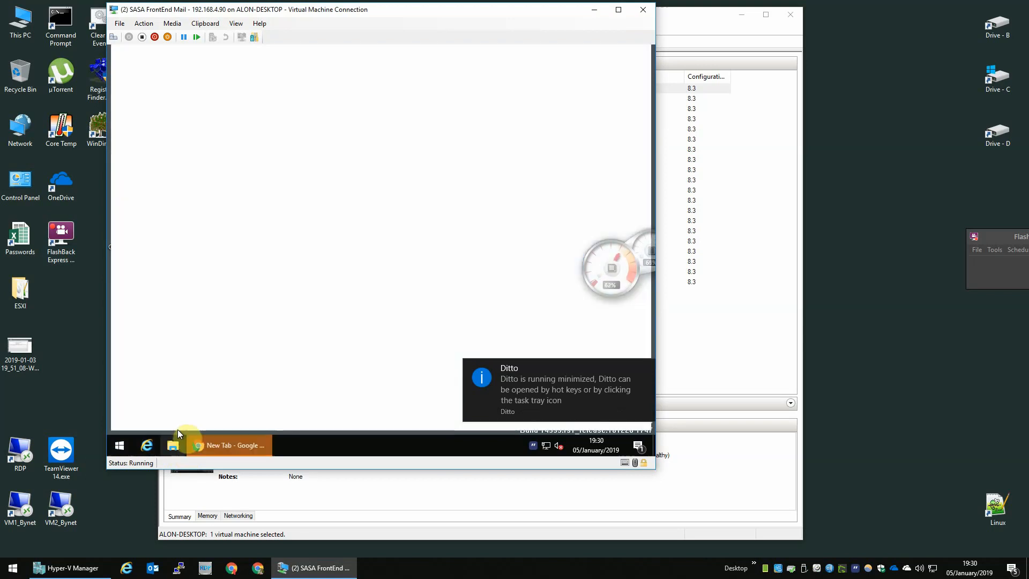
right_click(176, 442)
click(181, 423)
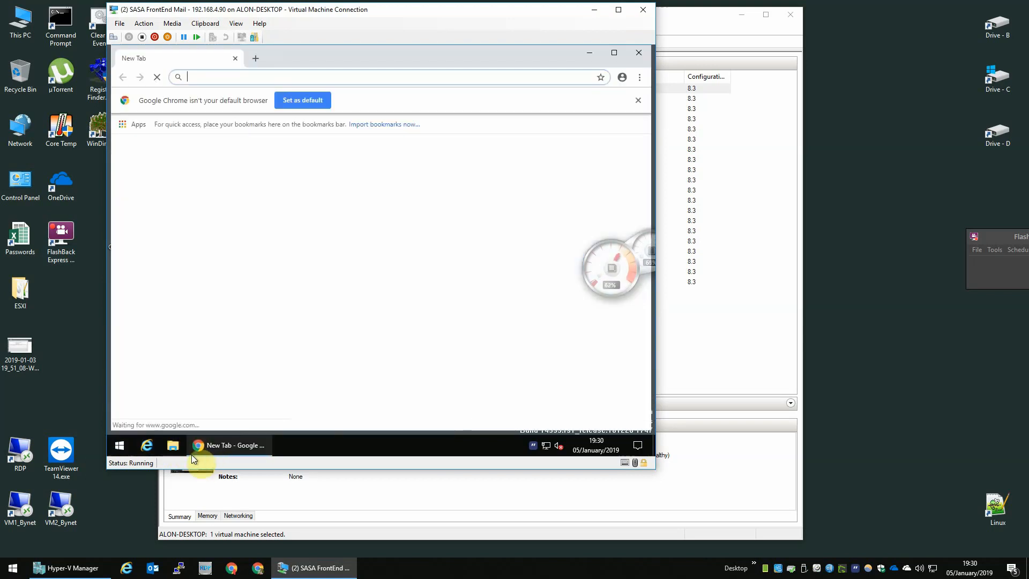
right_click(206, 446)
click(208, 409)
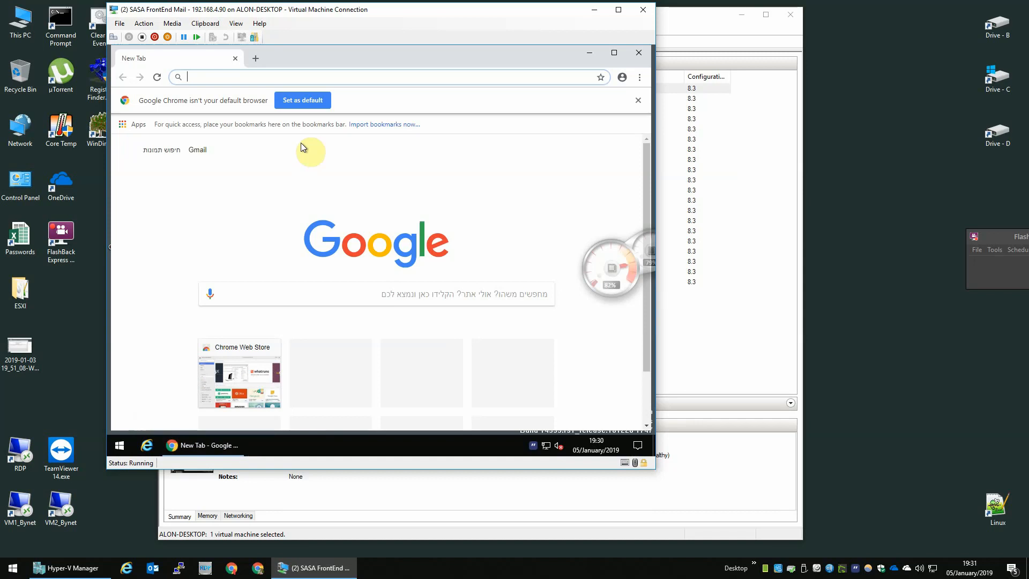
Make Google Chrome the default web browser, then close Settings and Chrome.
click(320, 101)
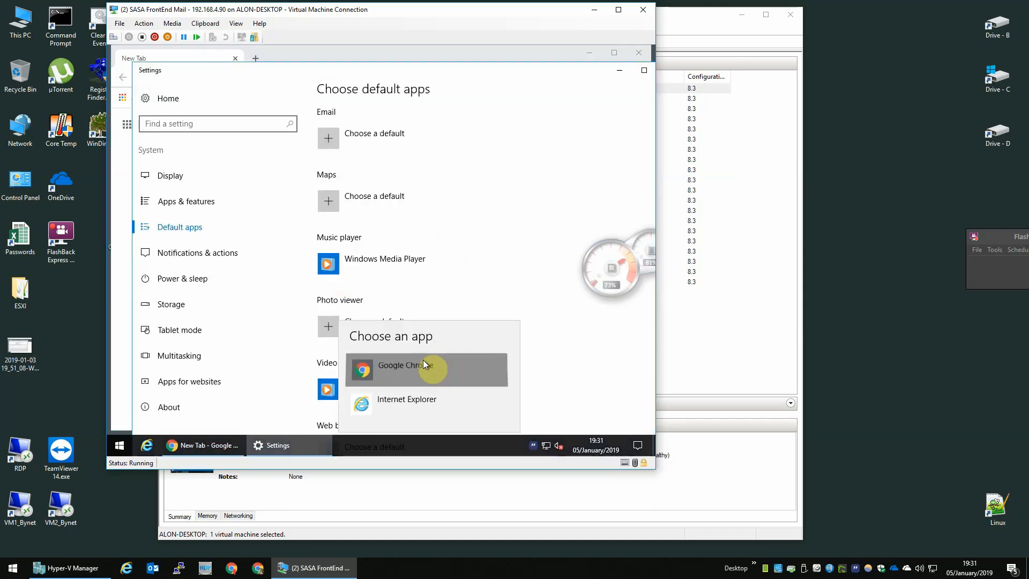
click(423, 362)
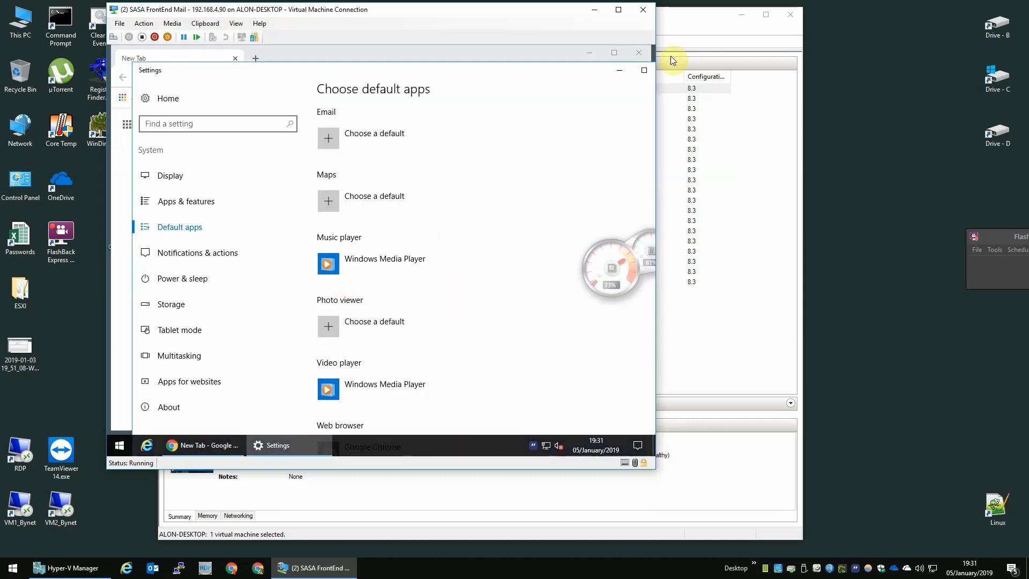
drag(590, 75, 556, 75)
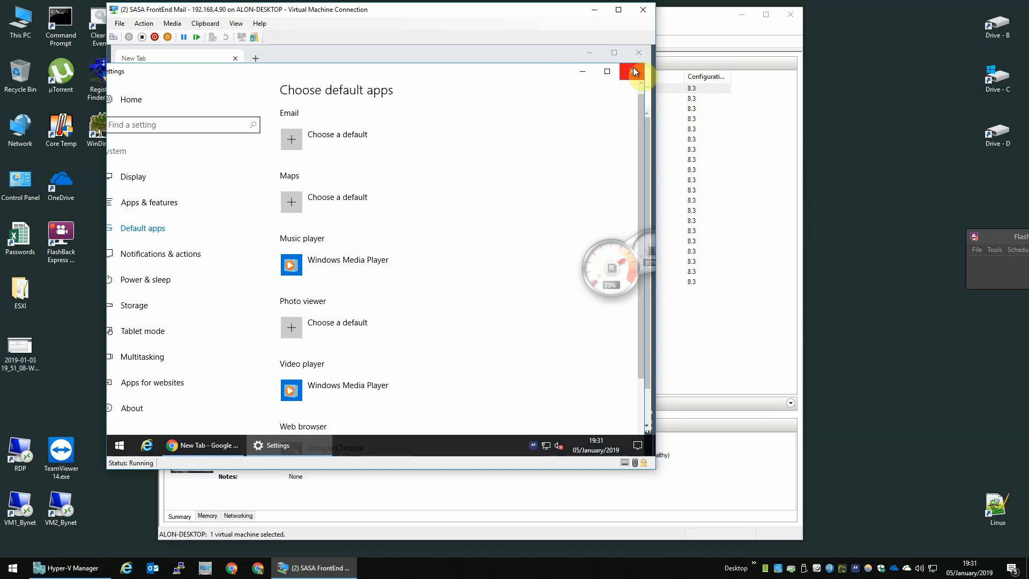
click(634, 72)
click(639, 52)
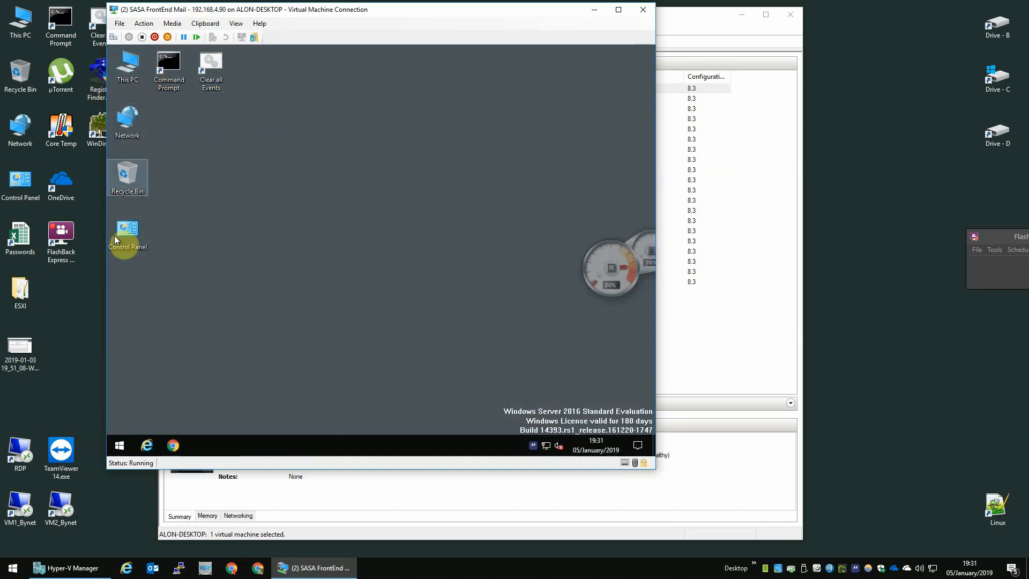
Open Network Connections with ncpa.cpl and check the Ethernet adapter's current IPv4 address 192.168.4.136.
right_click(127, 452)
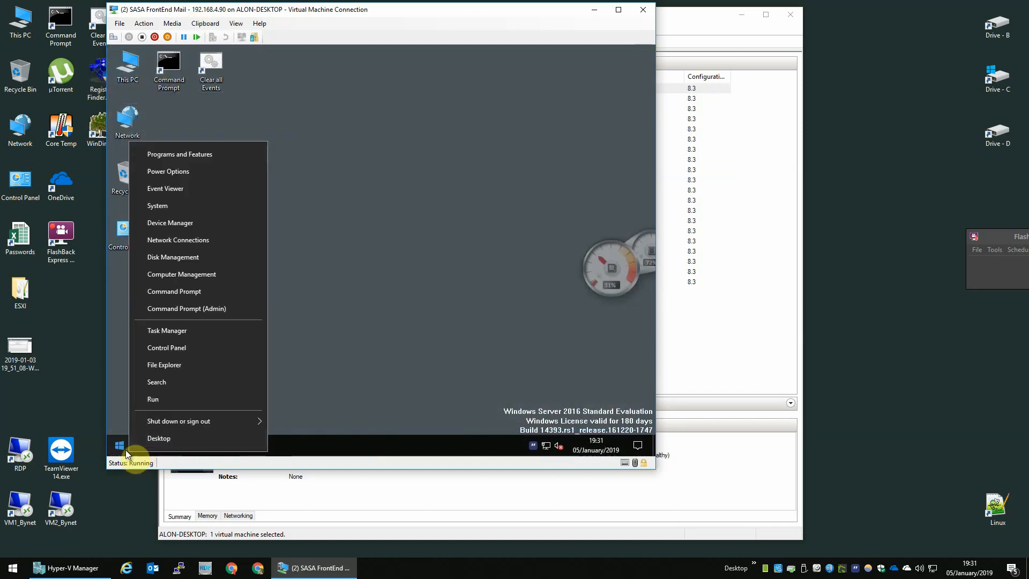
text(r)
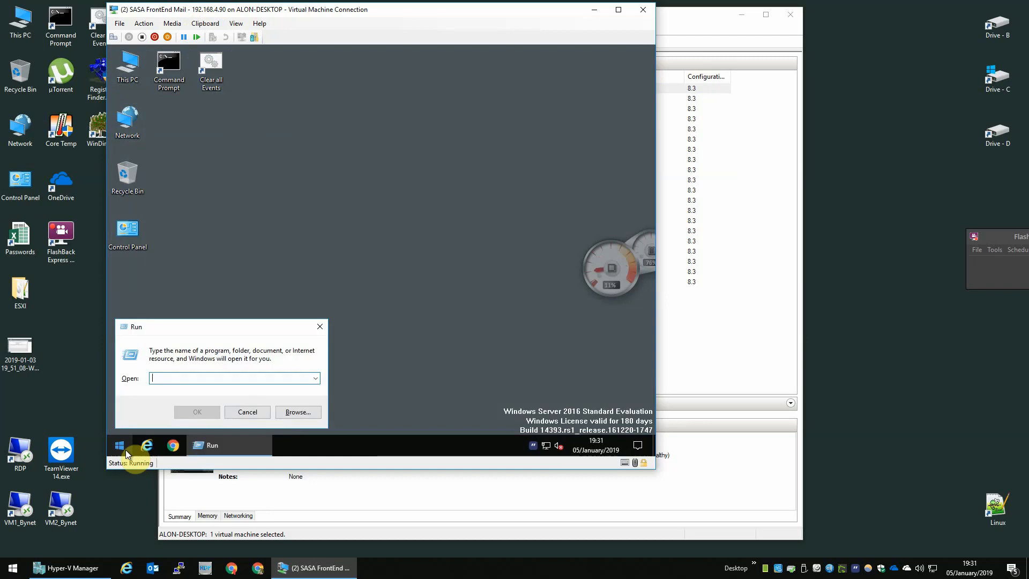
text(ncpa.cpl)
key(Return)
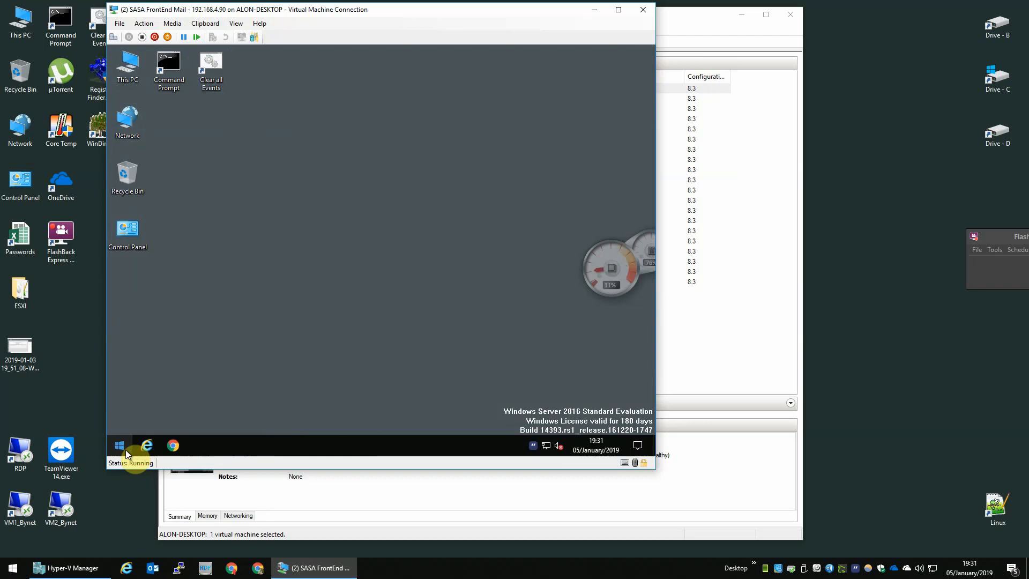
click(295, 157)
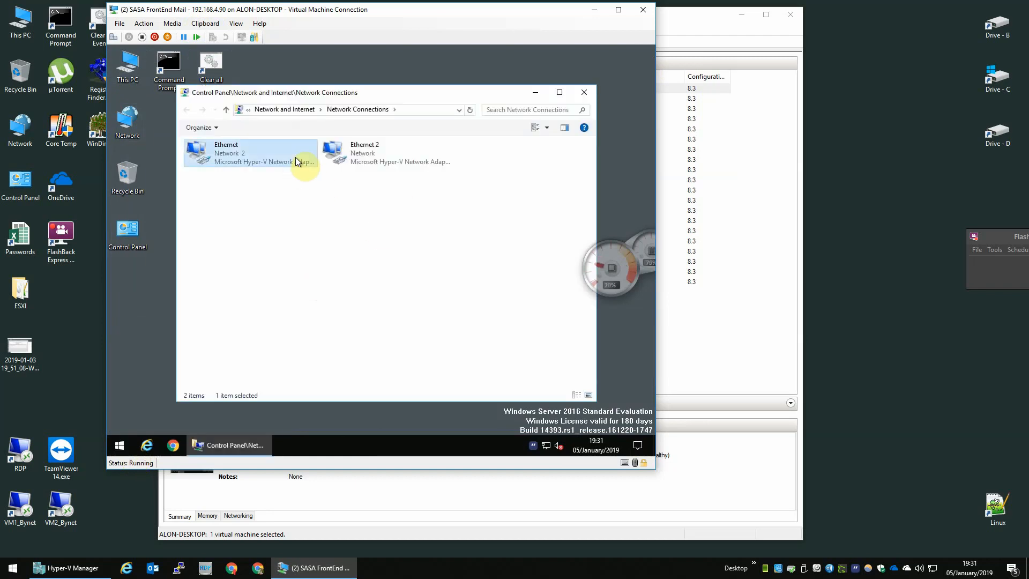
double_click(281, 156)
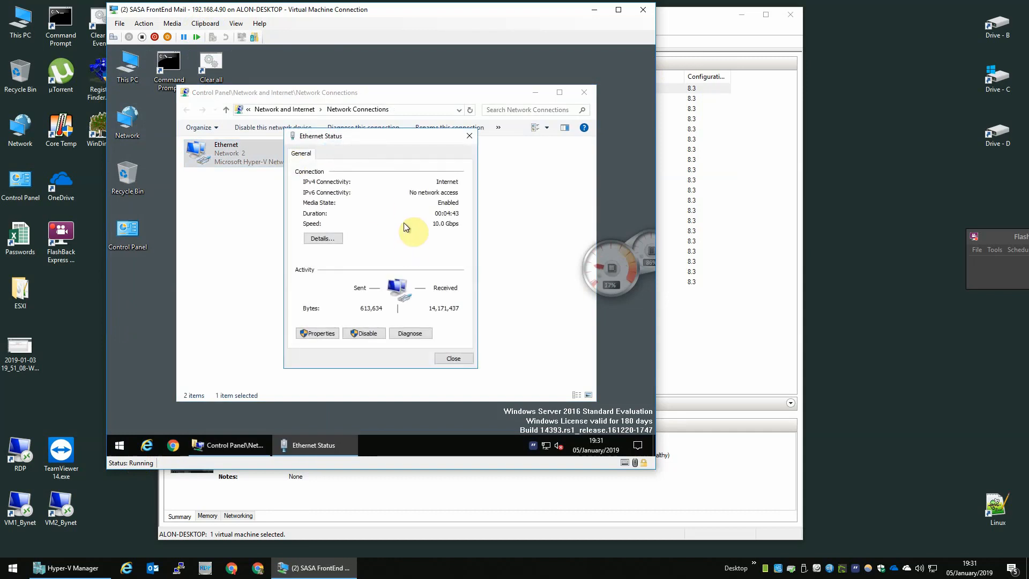
click(316, 239)
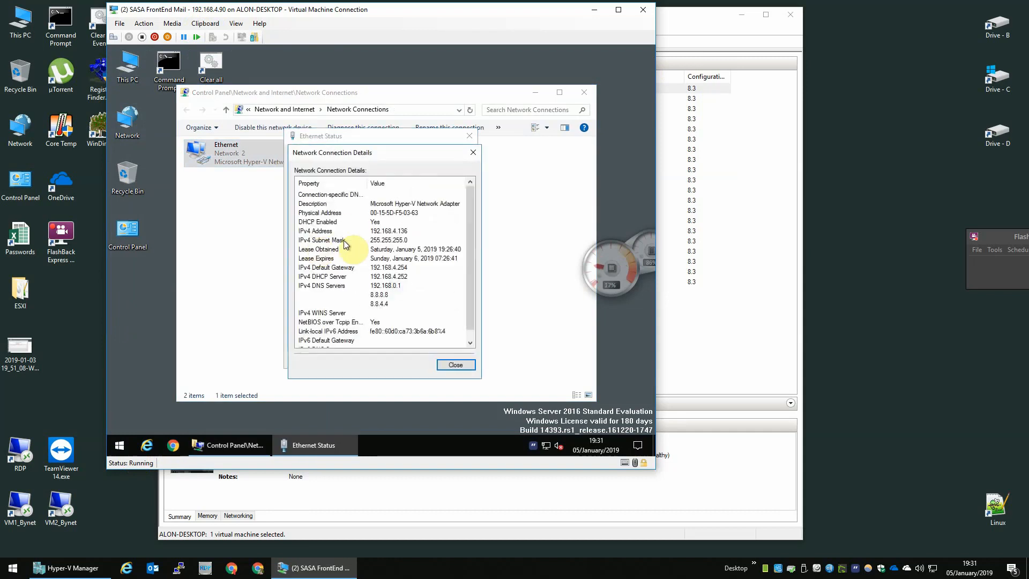
click(387, 232)
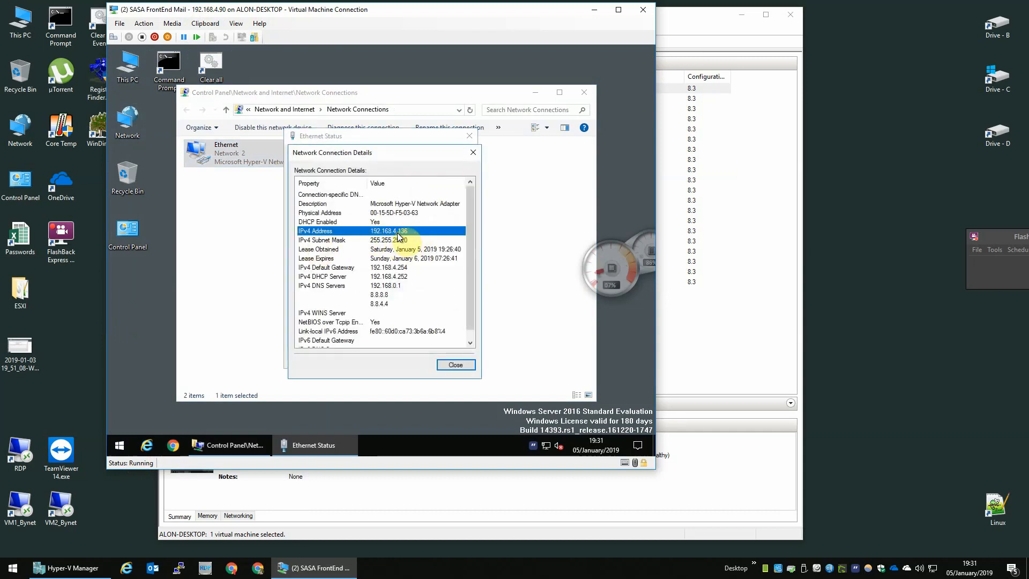
key(Escape)
key(Escape)
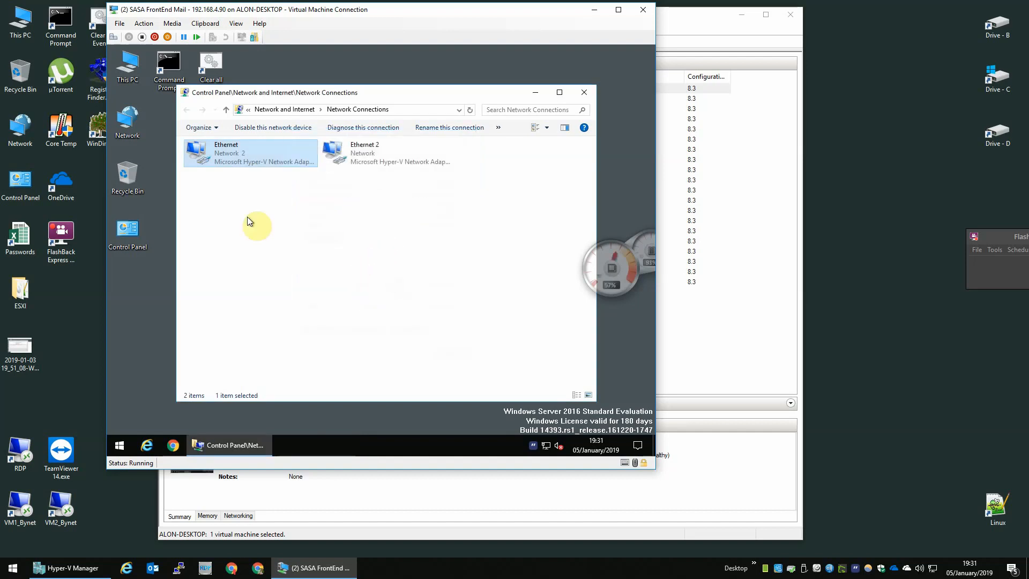
Open the Ethernet adapter's IPv4 properties and switch to a manually entered IP address.
right_click(259, 153)
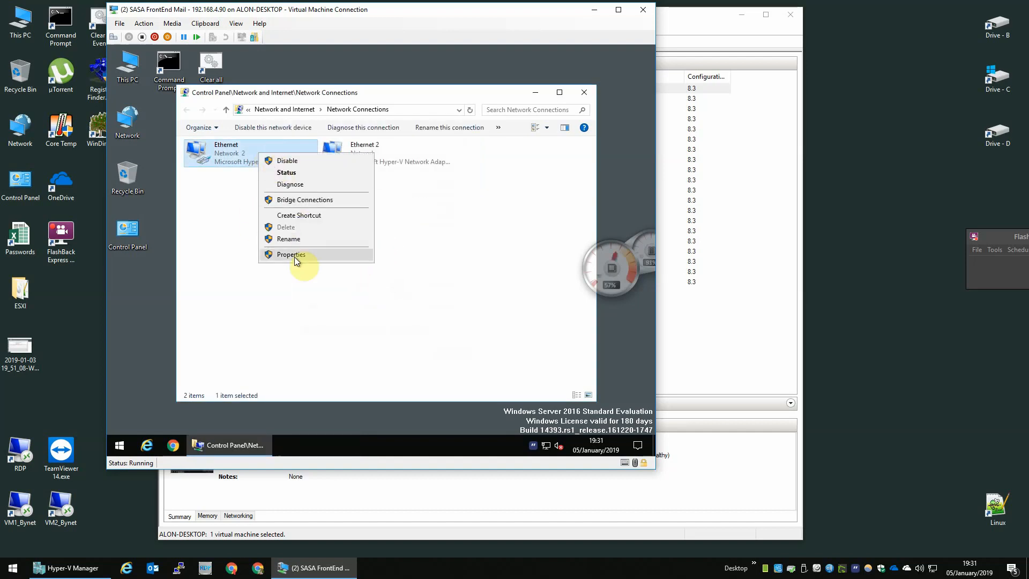
click(294, 256)
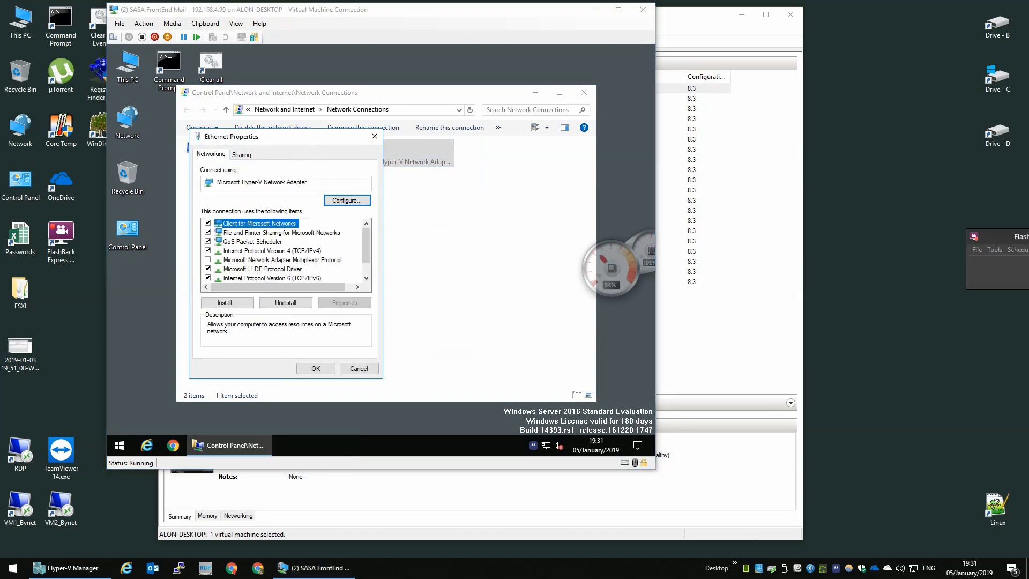
click(208, 278)
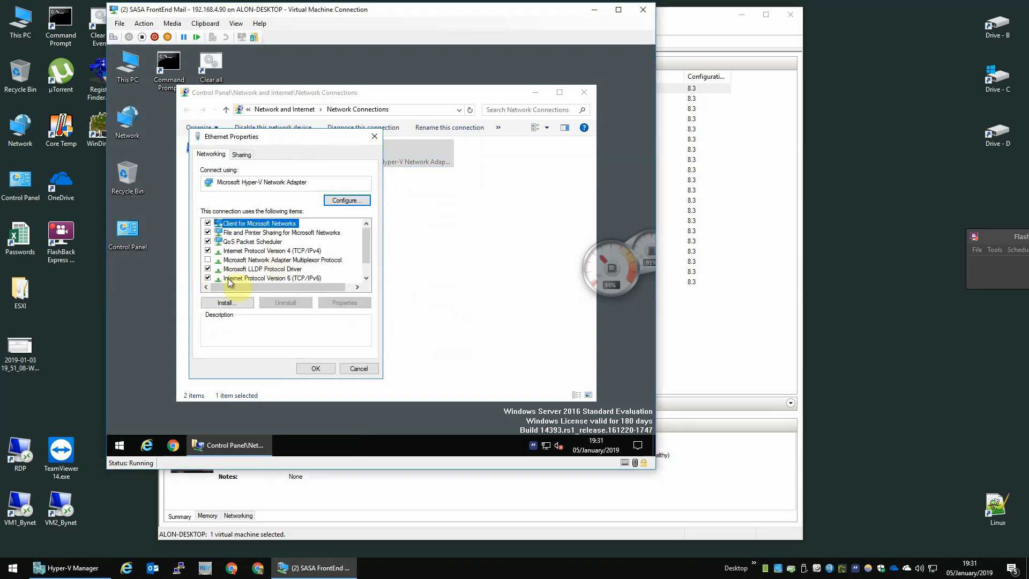
click(210, 278)
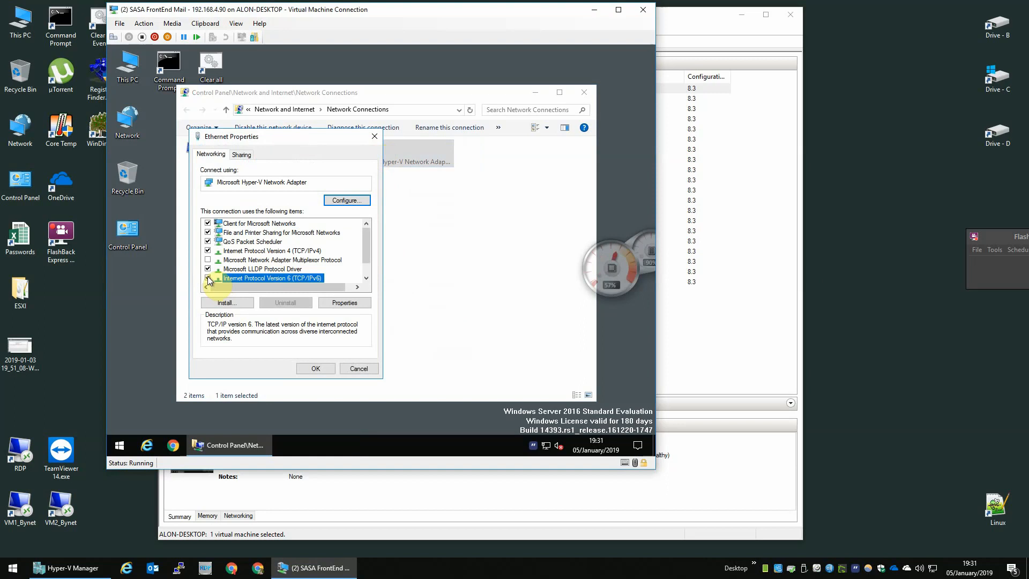
double_click(289, 251)
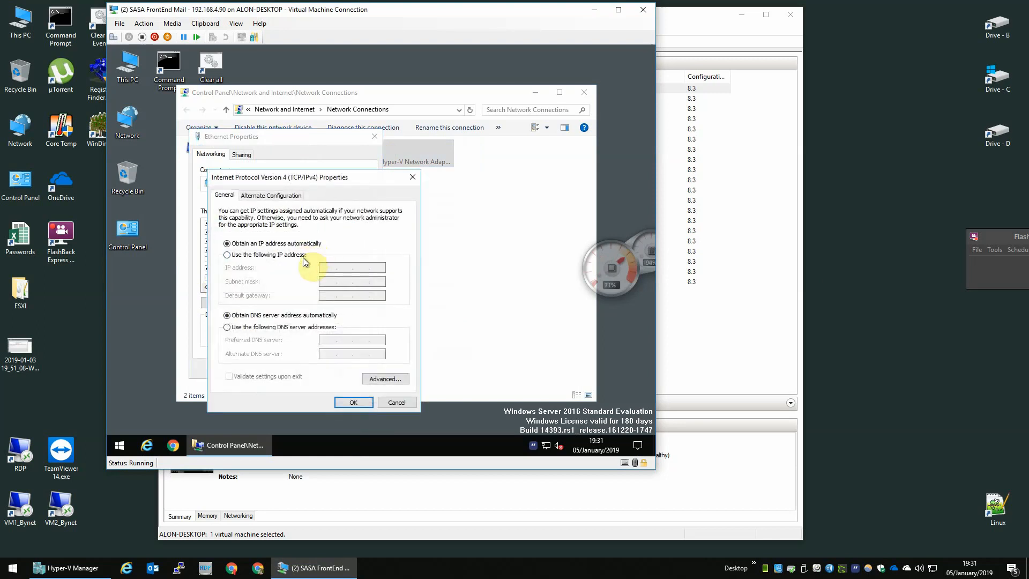
click(305, 261)
Enter IP 192.168.4.90, mask 255.255.255.0, gateway 192.168.4.254 and DNS 8.8.8.8, then save.
click(326, 269)
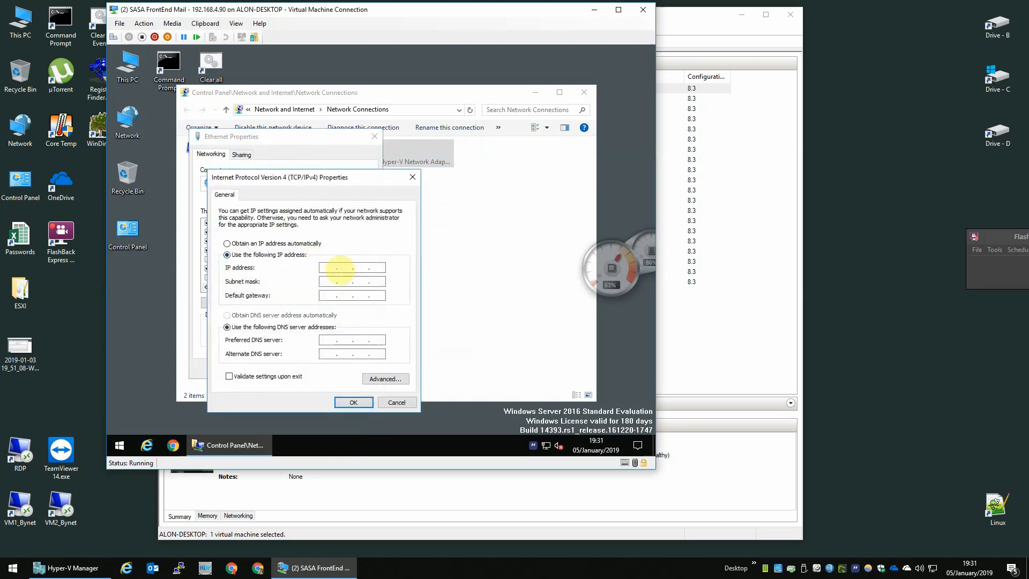
text(192 . 168 . 4 .)
click(361, 268)
text(4 )
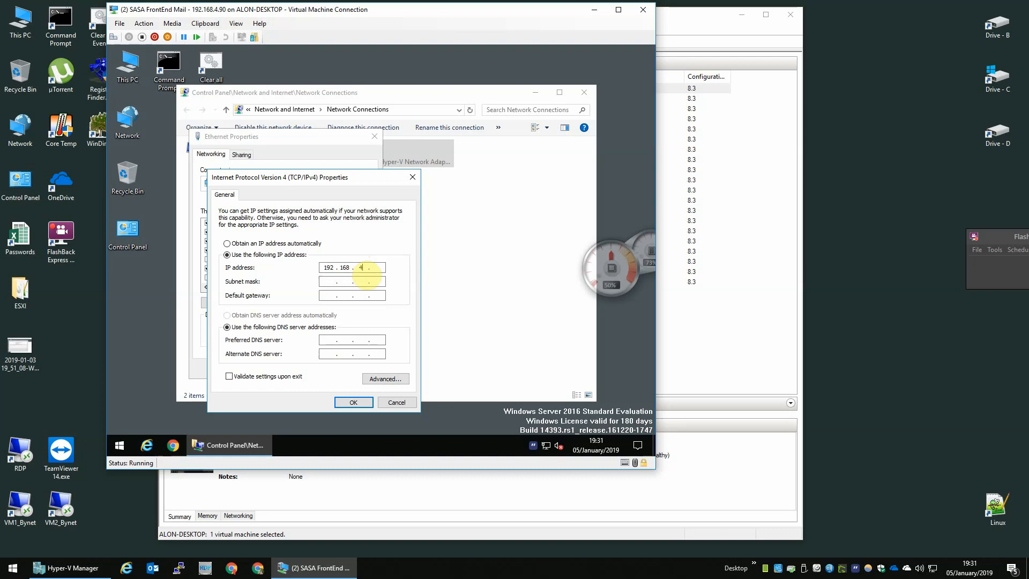
text(. 90)
key(Tab)
text(255 . 255 . 0)
key(Tab)
text(192 . 168 . 4 . 25)
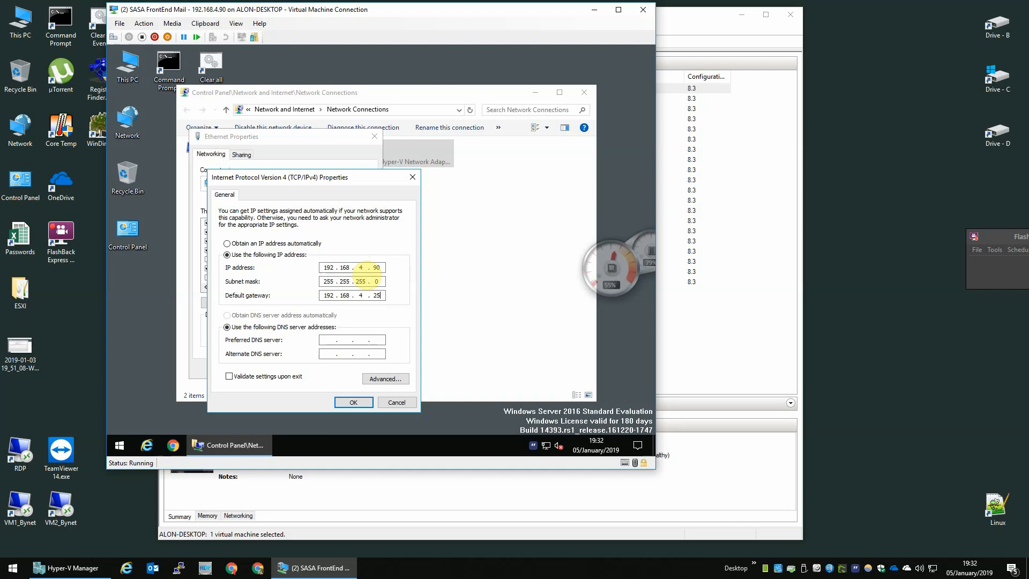
text(4)
key(Tab)
key(Tab)
text(8)
click(354, 402)
click(314, 369)
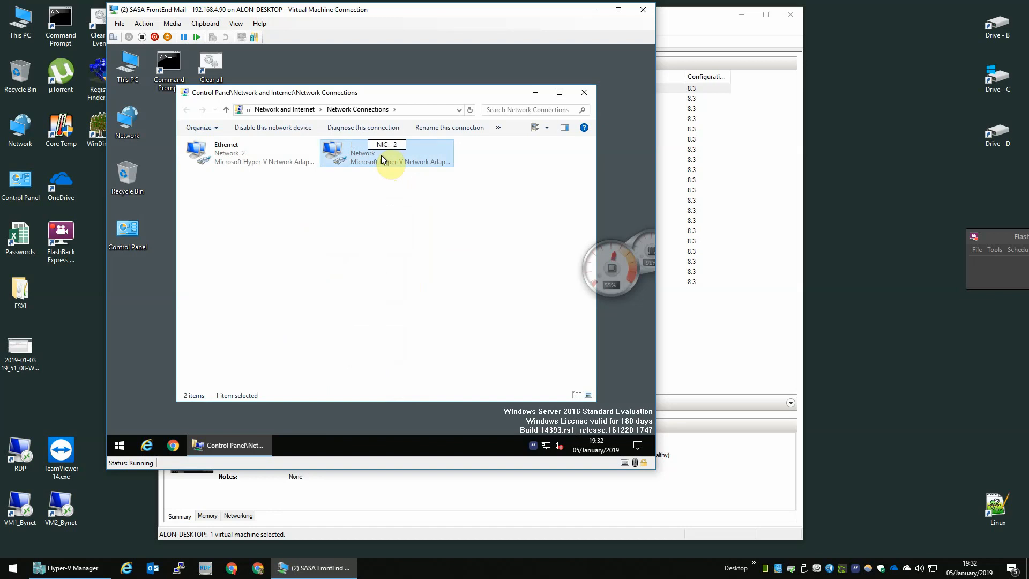
Name the two network adapters NIC - 2 and NIC - 1.
click(233, 147)
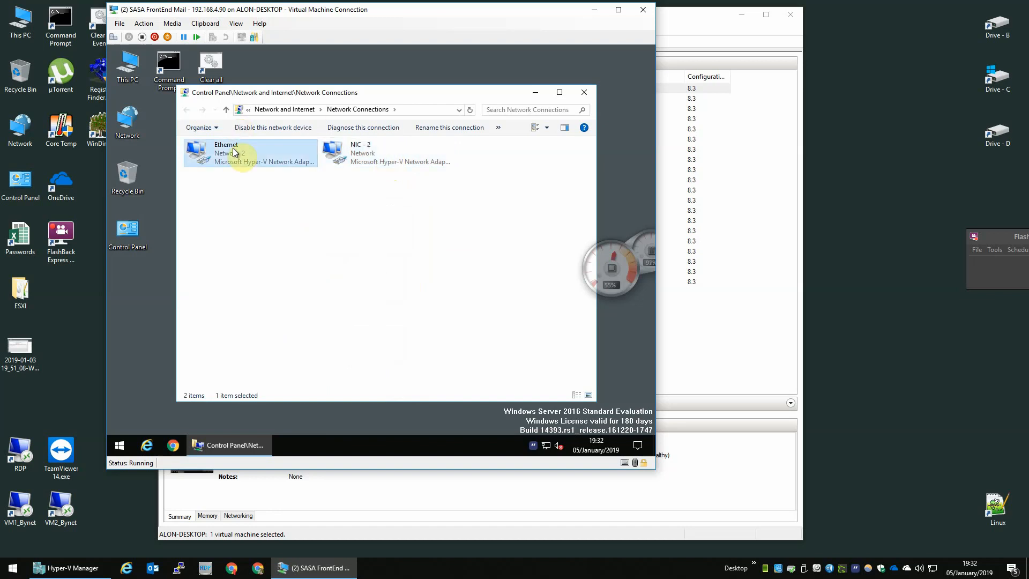
click(233, 145)
text(NIC - 1)
key(Return)
Open NIC - 2's properties, uncheck IPv6 and open its IPv4 settings.
click(350, 150)
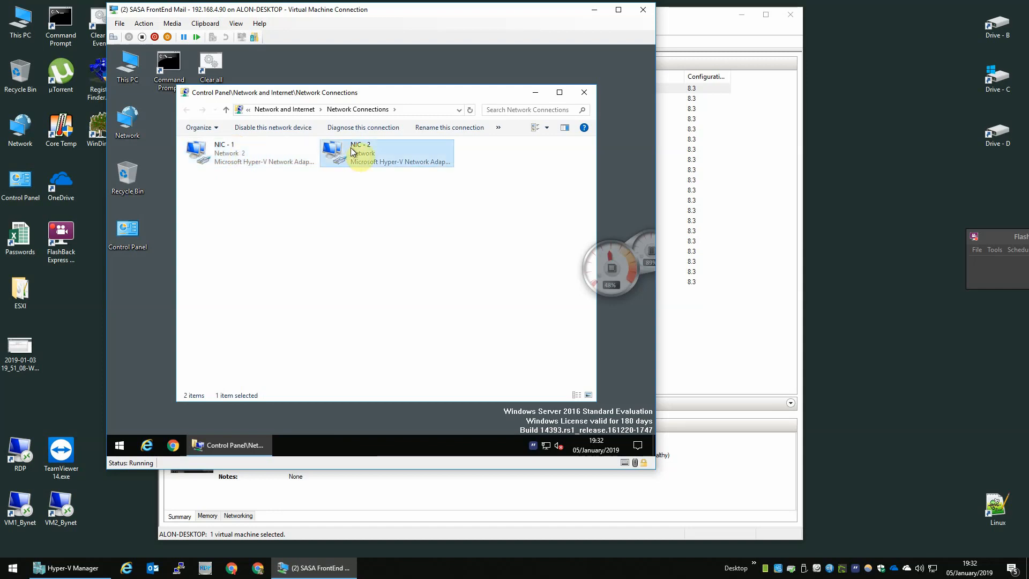
right_click(413, 160)
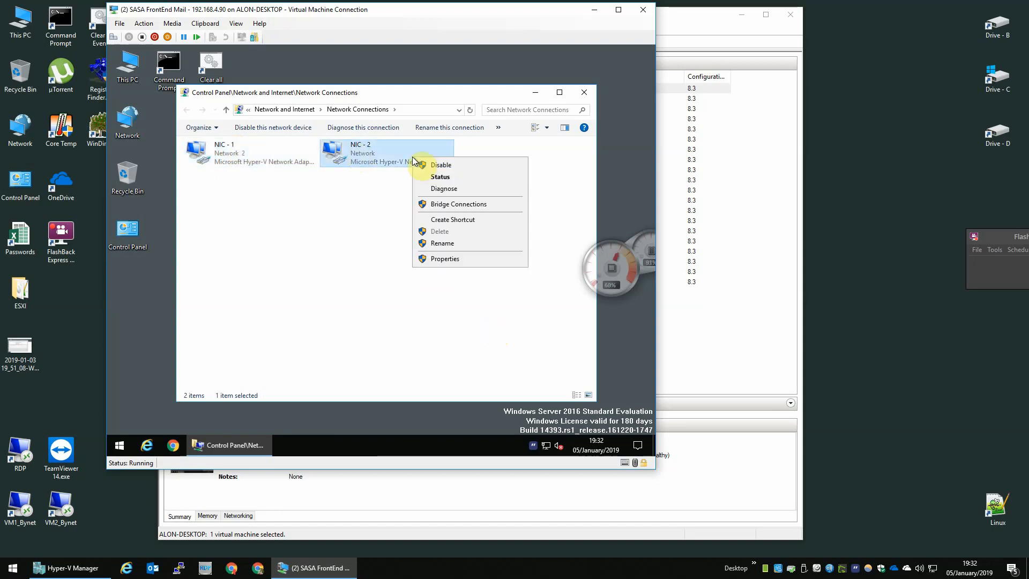
click(441, 259)
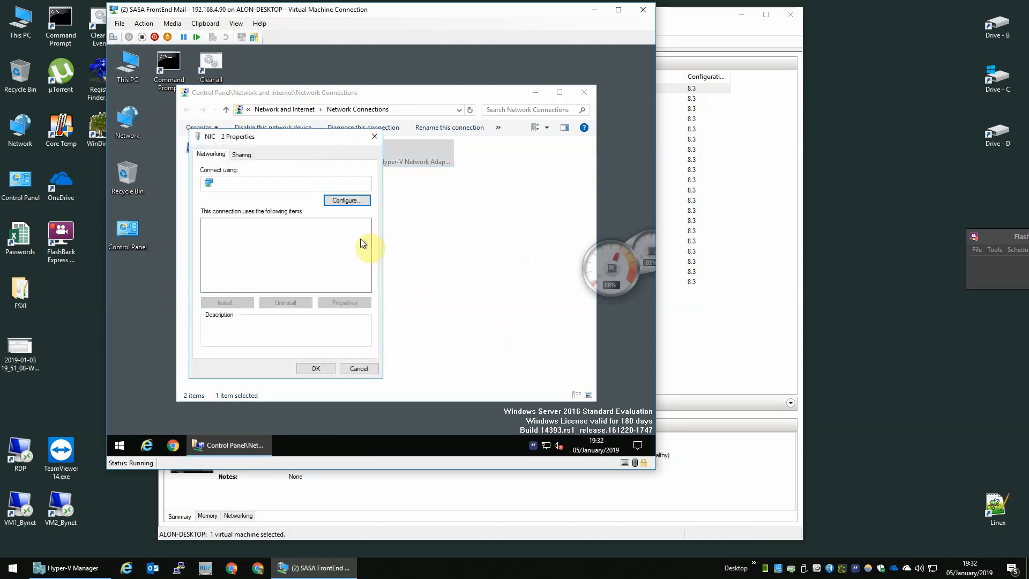
click(207, 277)
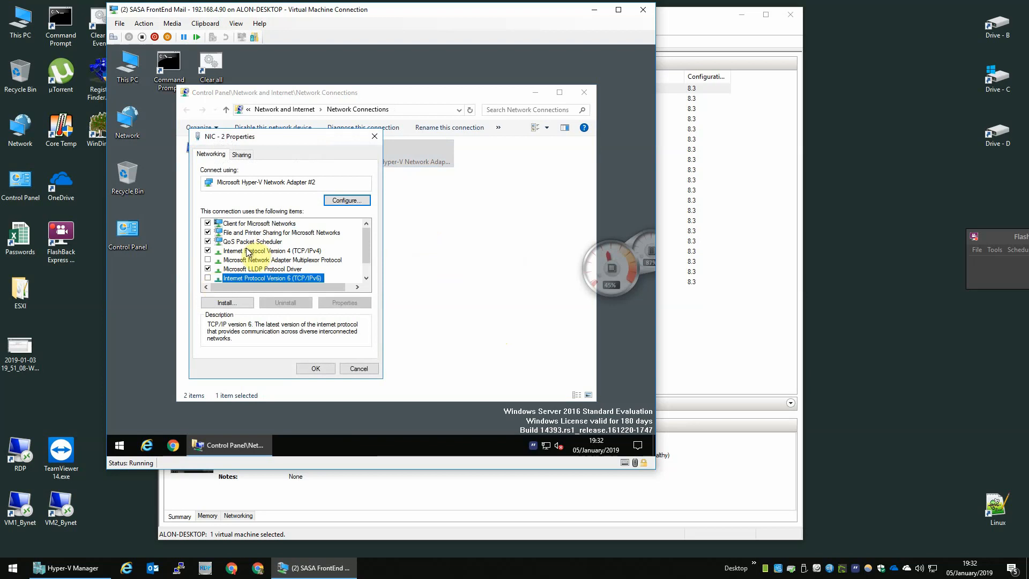
double_click(248, 251)
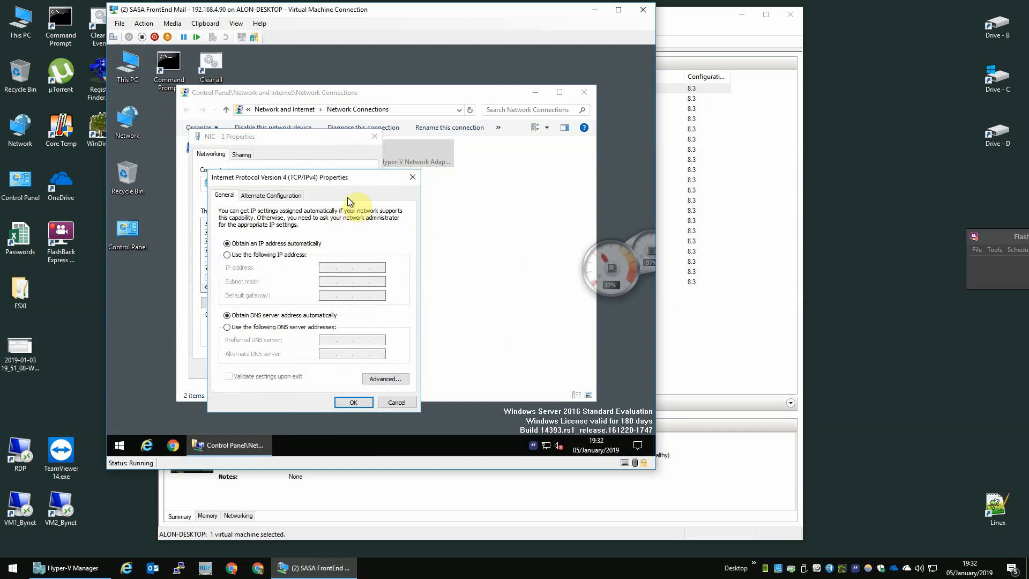
Give NIC - 2 static IP 192.168.0.90/24, gateway 192.168.0.1, DNS 8.8.8.8, keeping the multiple-gateway configuration.
click(273, 255)
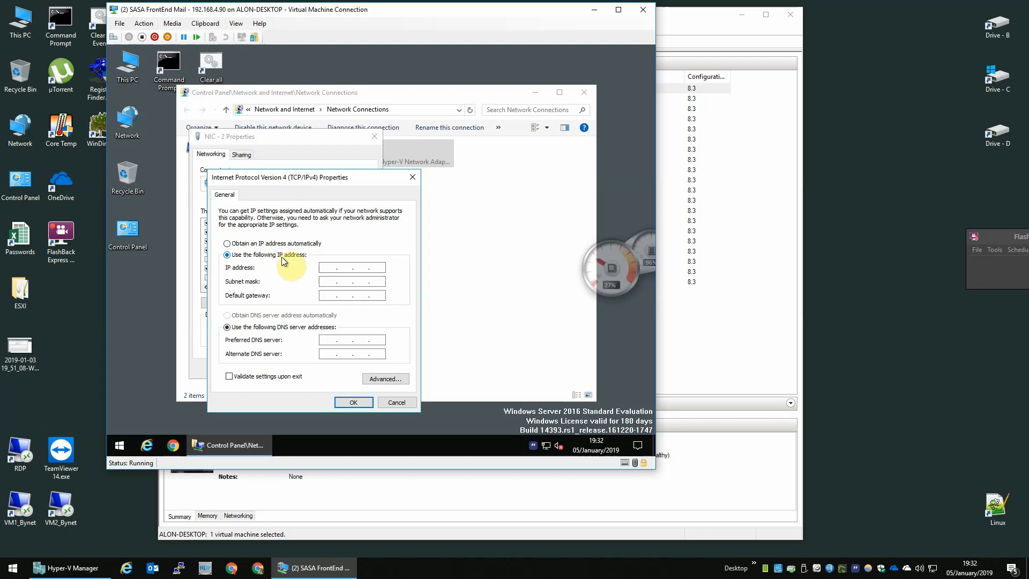
click(328, 267)
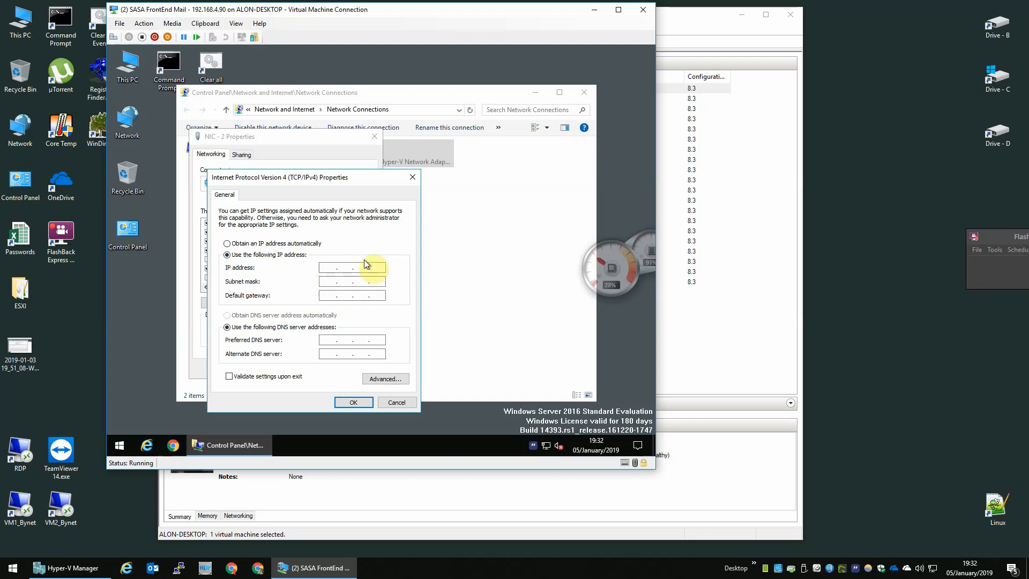
text(192 . 168 . 0 . 90)
key(Tab)
key(Tab)
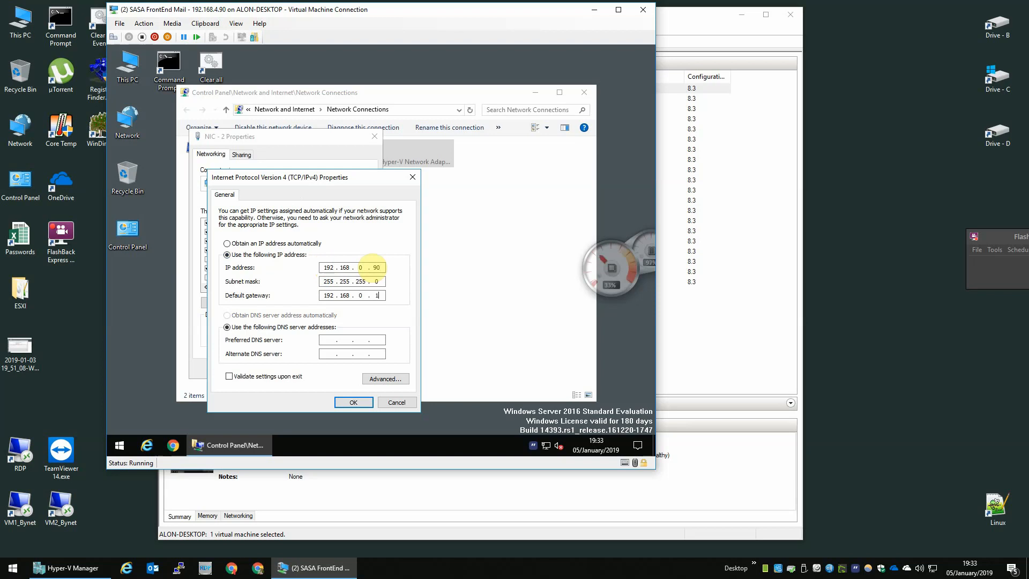
key(Tab)
key(Tab)
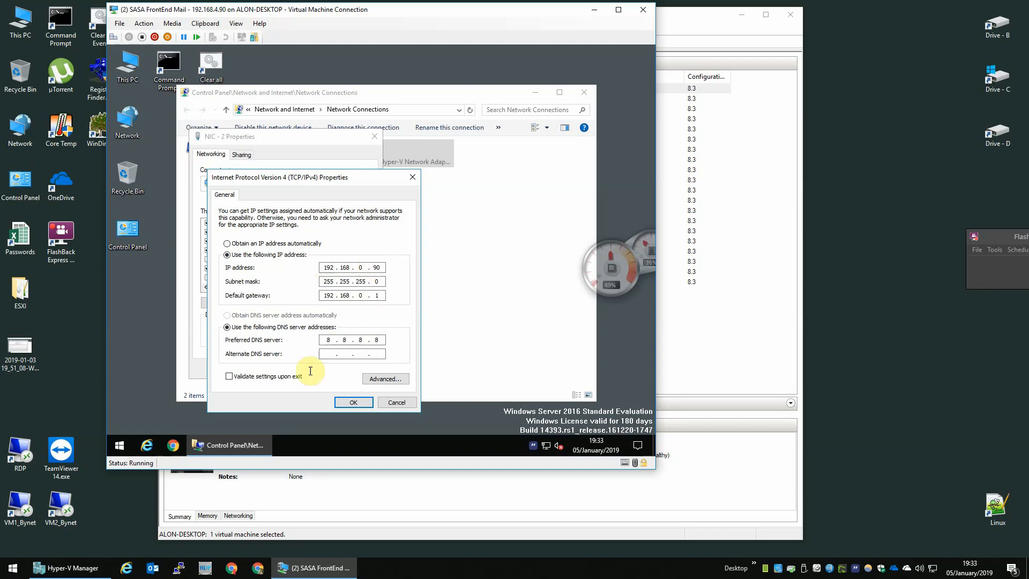
click(353, 402)
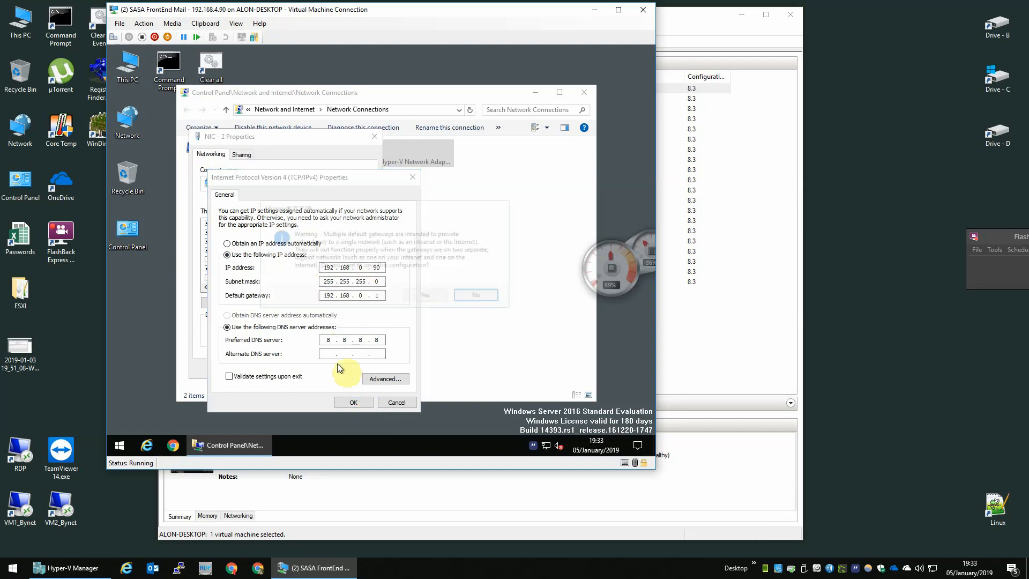
click(429, 295)
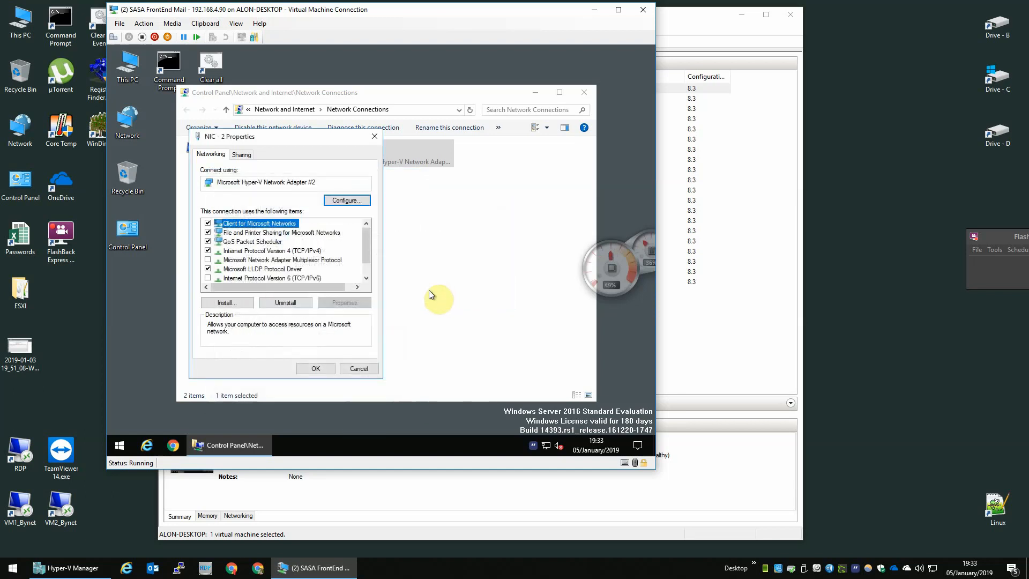
click(316, 368)
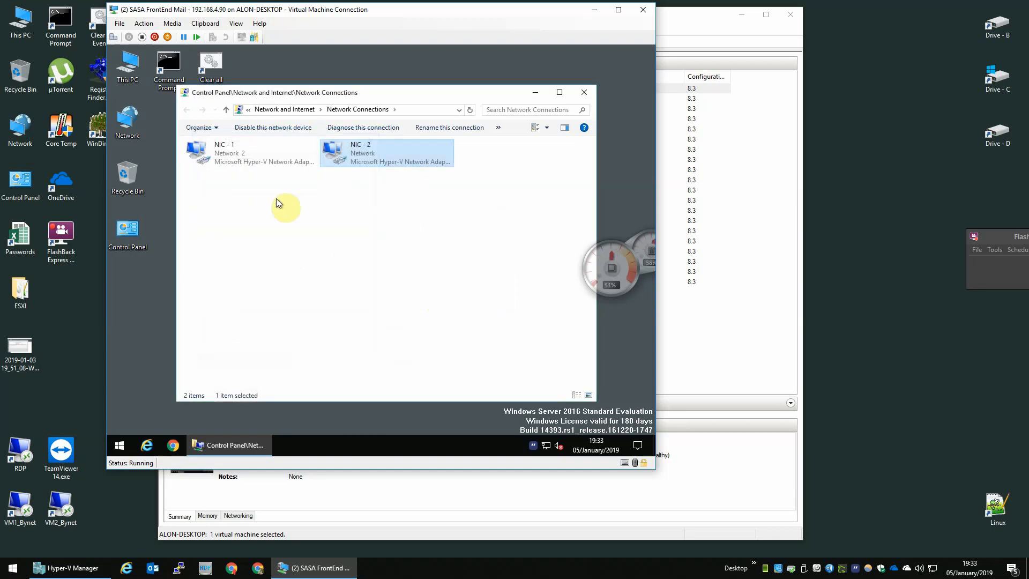
click(582, 95)
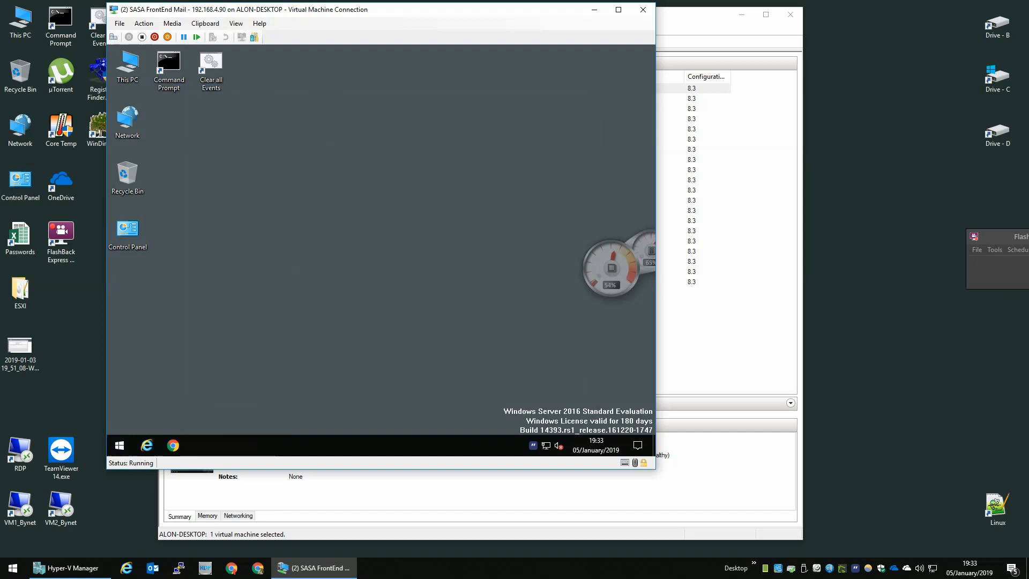
Restart the FrontEnd Mail VM from its Start menu and close its connection window.
click(119, 445)
click(119, 421)
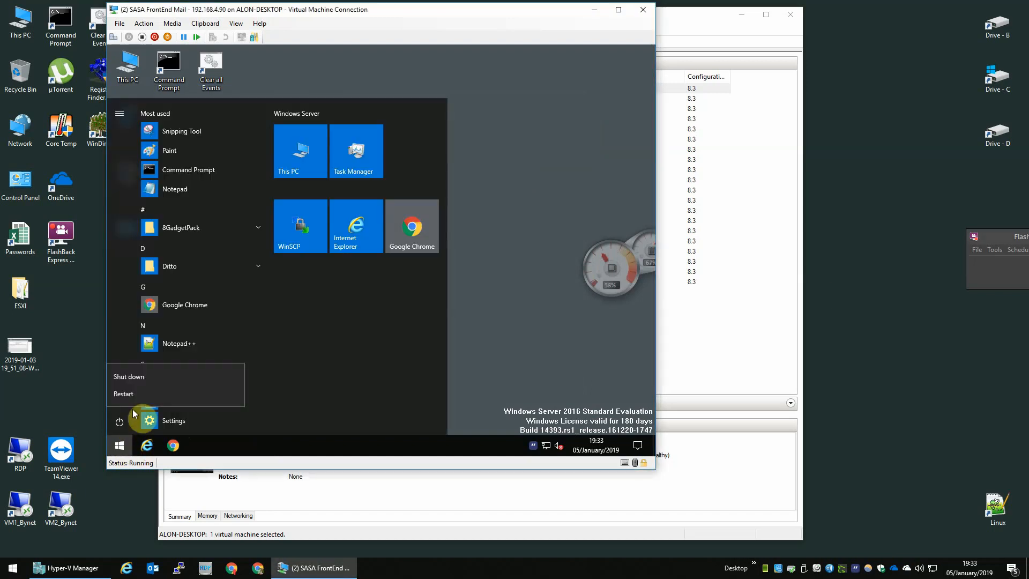
click(142, 396)
click(269, 391)
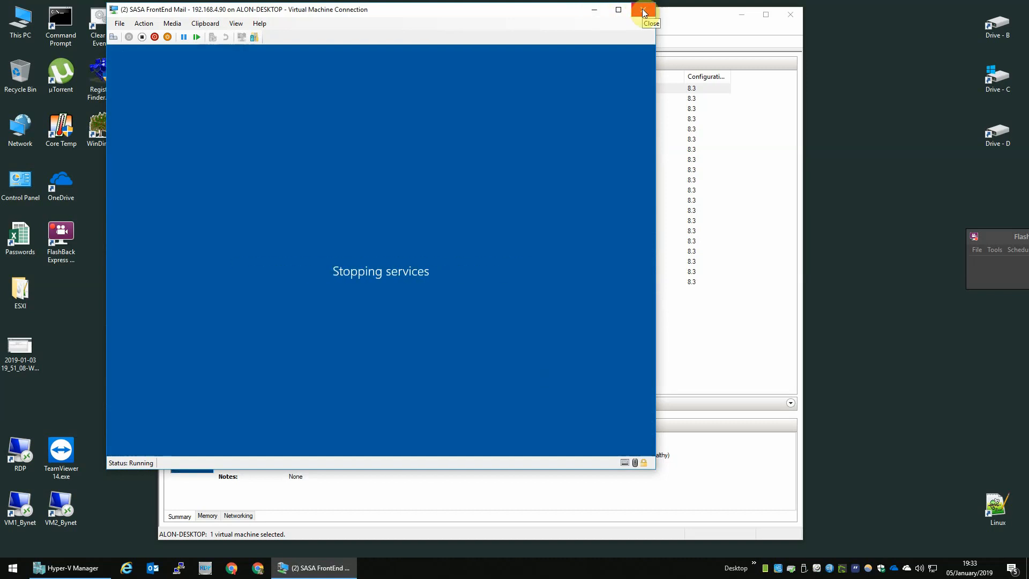
click(643, 12)
Connect to (2) SASA Messaging and accept its region defaults and license terms.
click(304, 97)
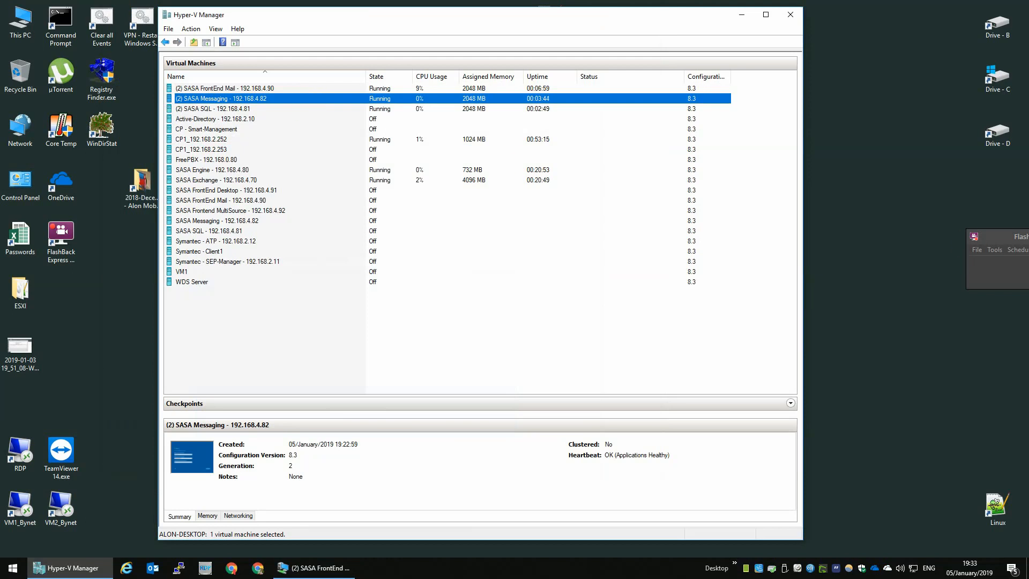
double_click(303, 98)
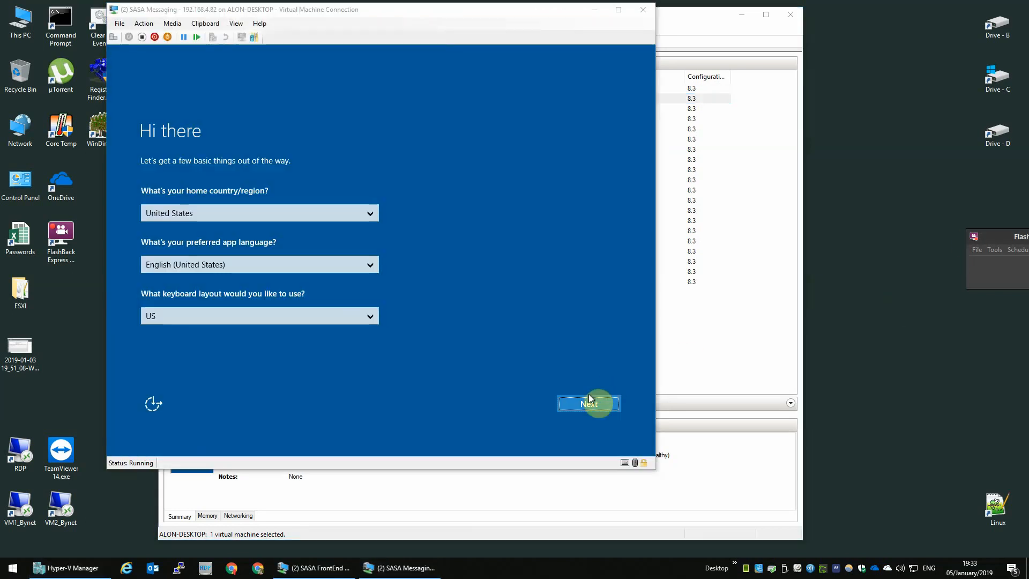
click(589, 402)
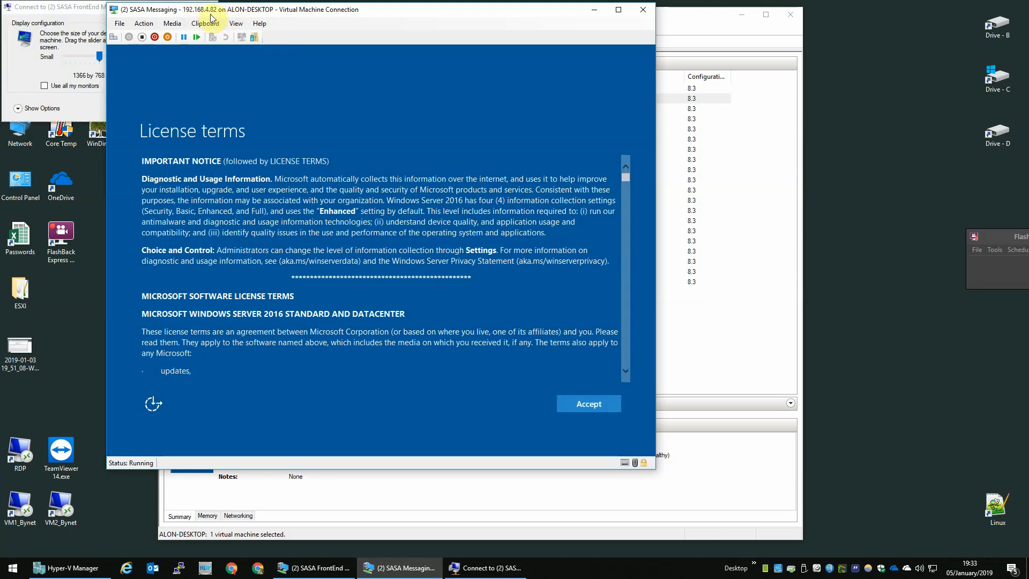
click(585, 408)
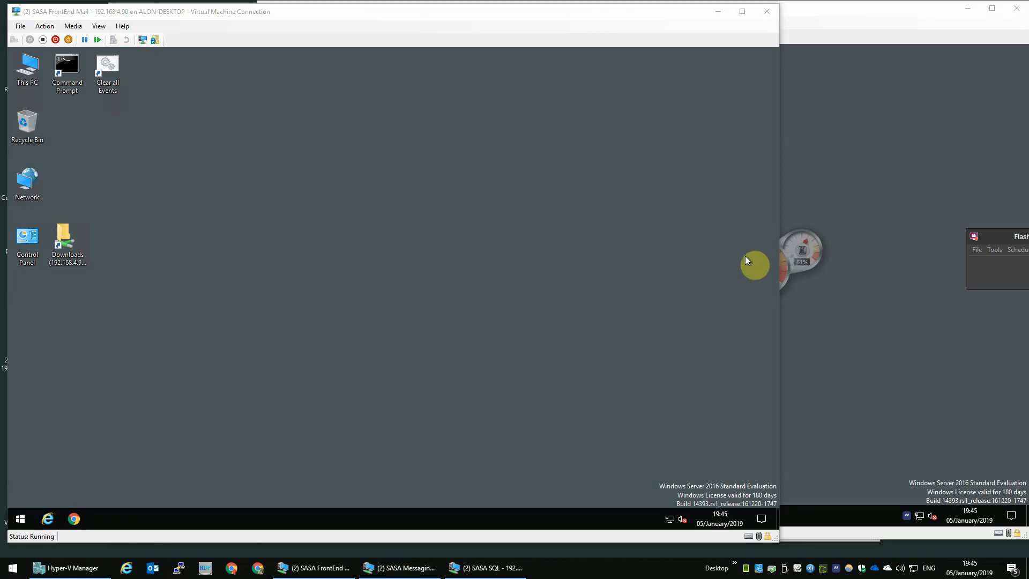
Open Disk Management in Computer Management on the FrontEnd Mail VM.
click(788, 256)
drag(793, 256, 995, 249)
click(149, 178)
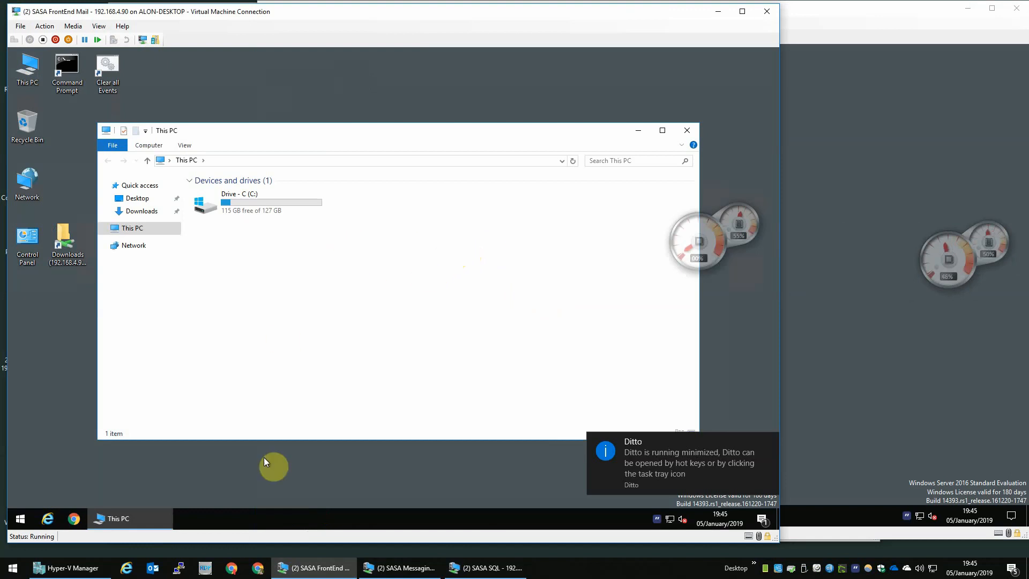
right_click(19, 519)
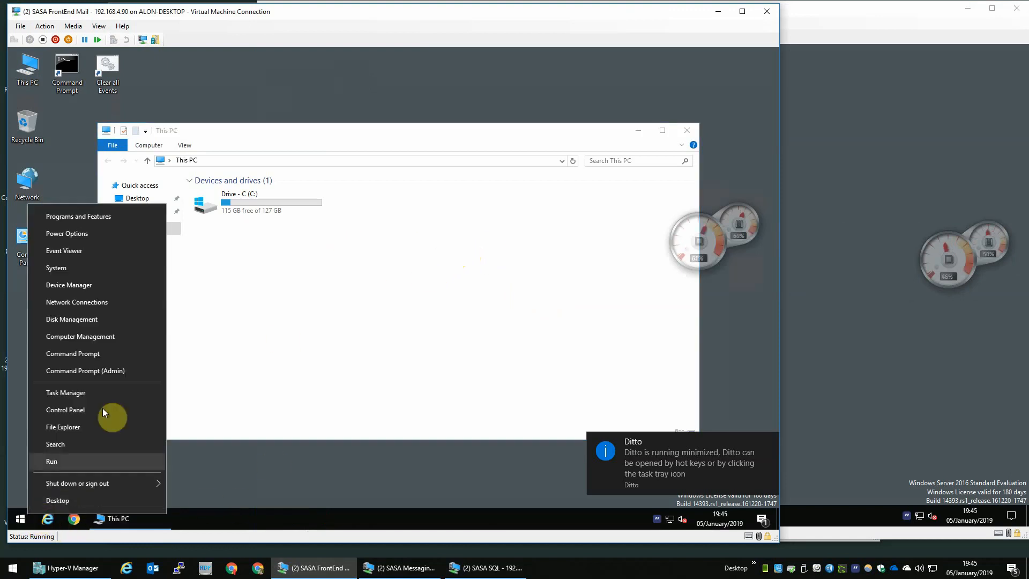
click(111, 335)
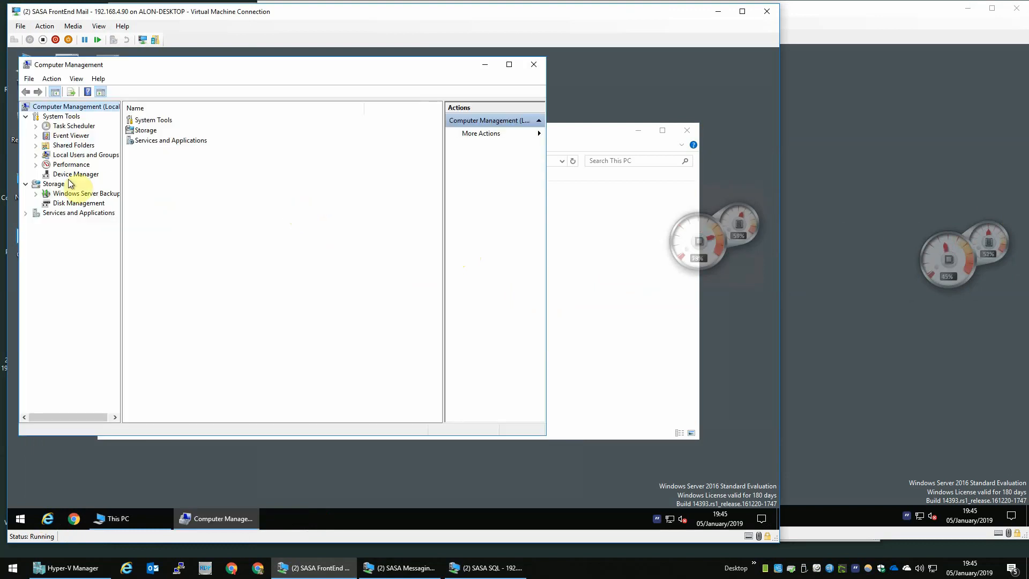
click(68, 203)
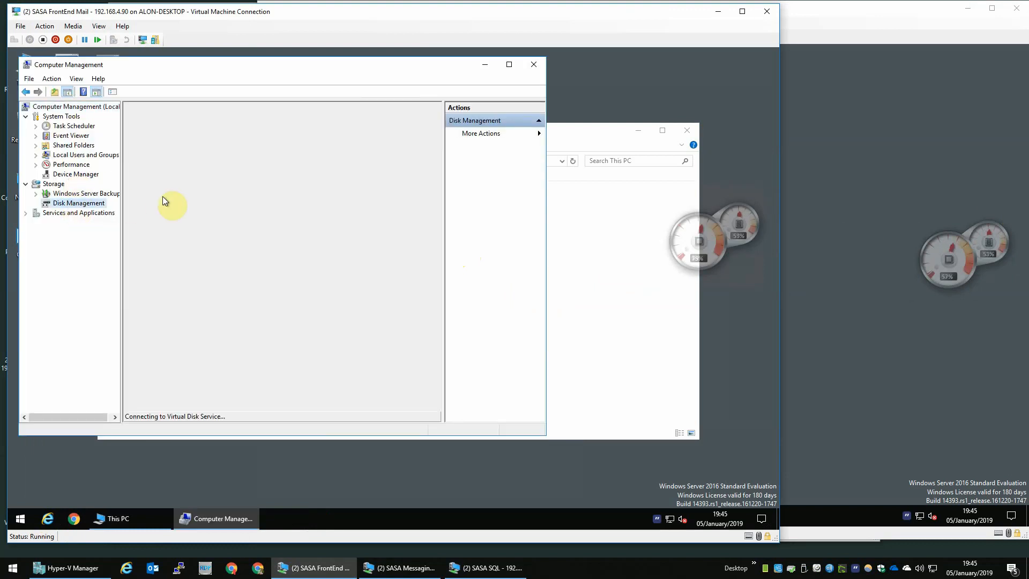
Bring Disk 1 online, confirm D: under This PC, and close File Explorer and Computer Management.
click(229, 343)
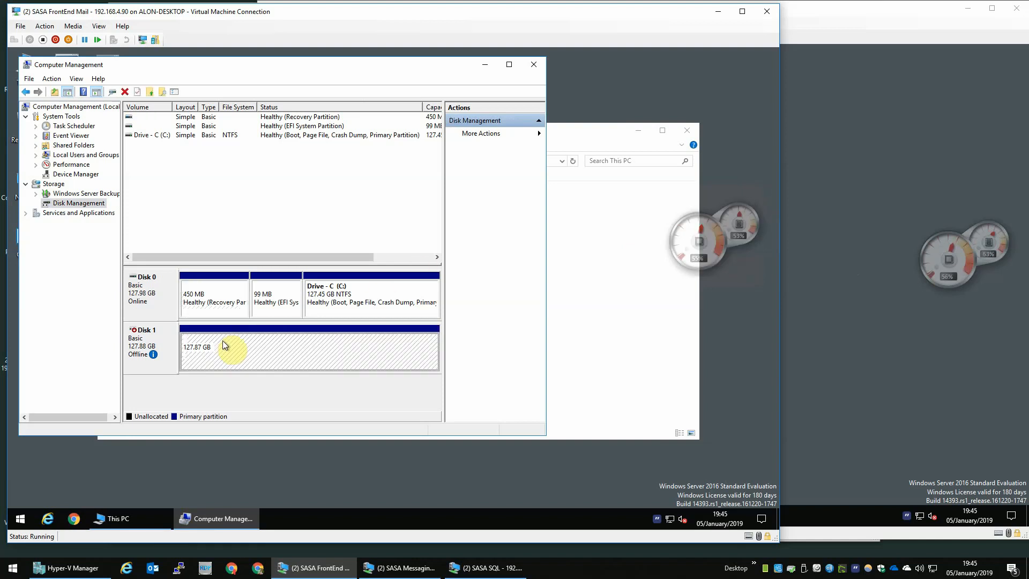
right_click(223, 343)
right_click(174, 346)
click(200, 349)
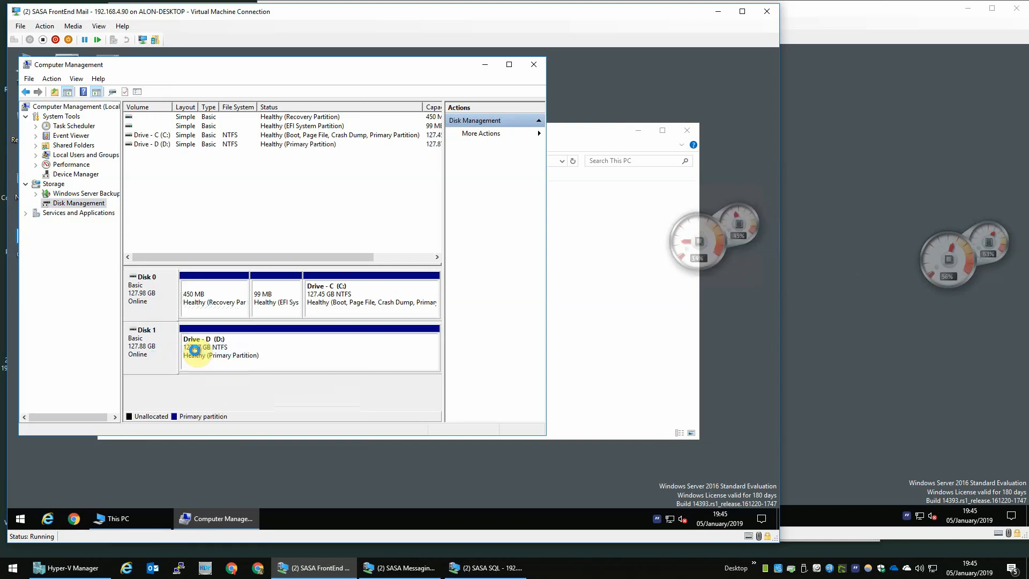
click(597, 199)
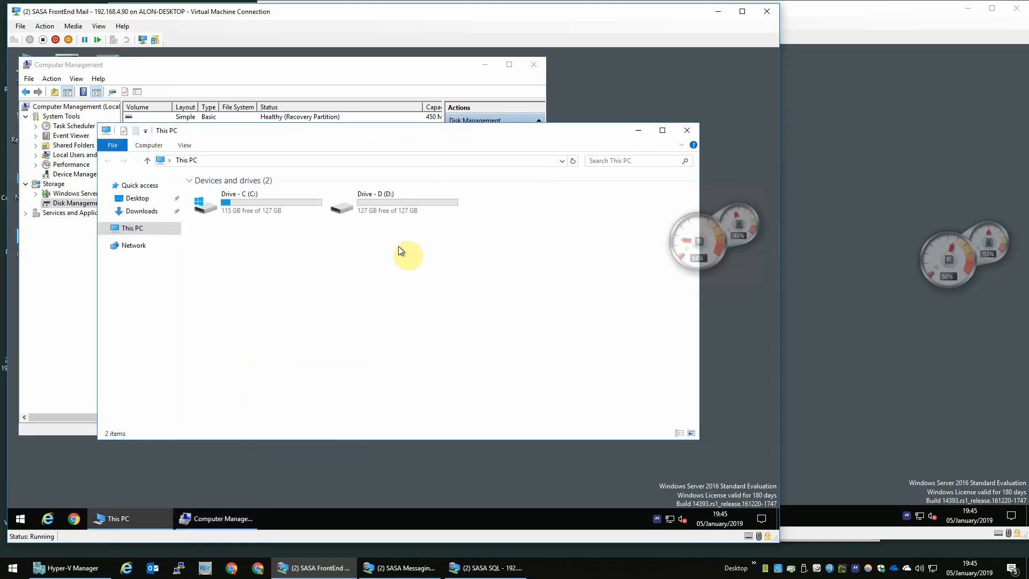
click(688, 130)
click(534, 64)
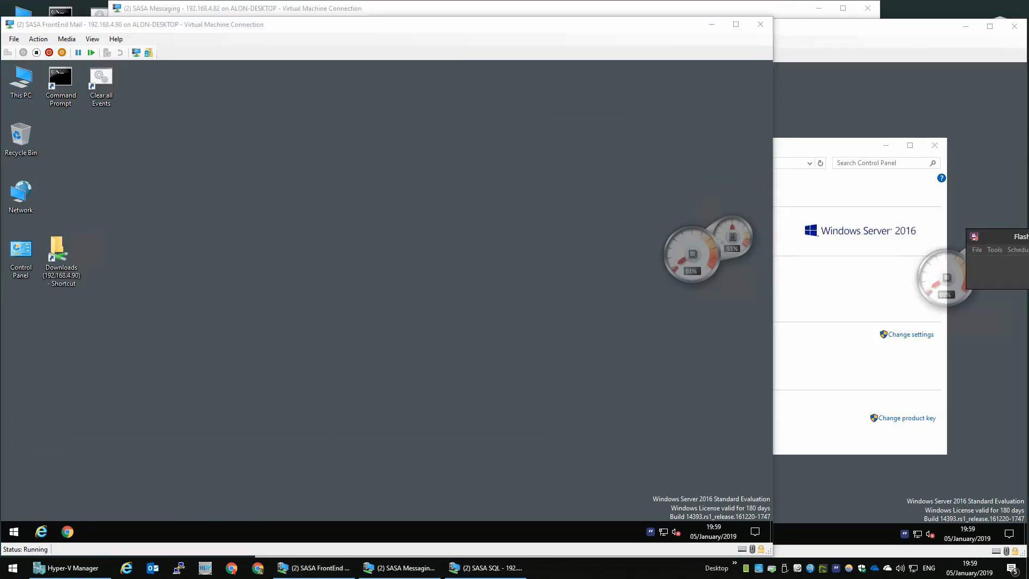
Open the Mail server's system properties from This PC.
click(116, 176)
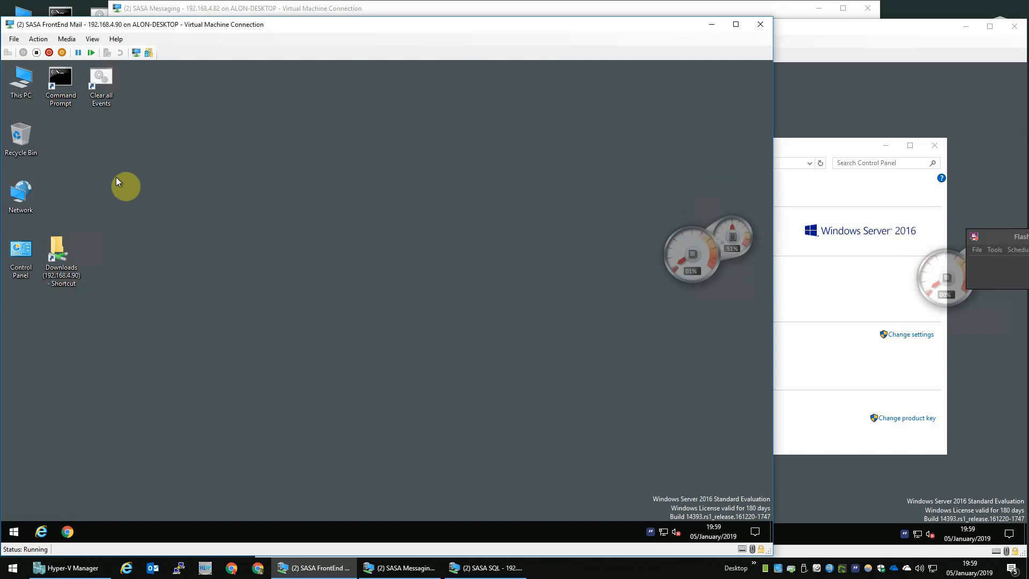
right_click(33, 83)
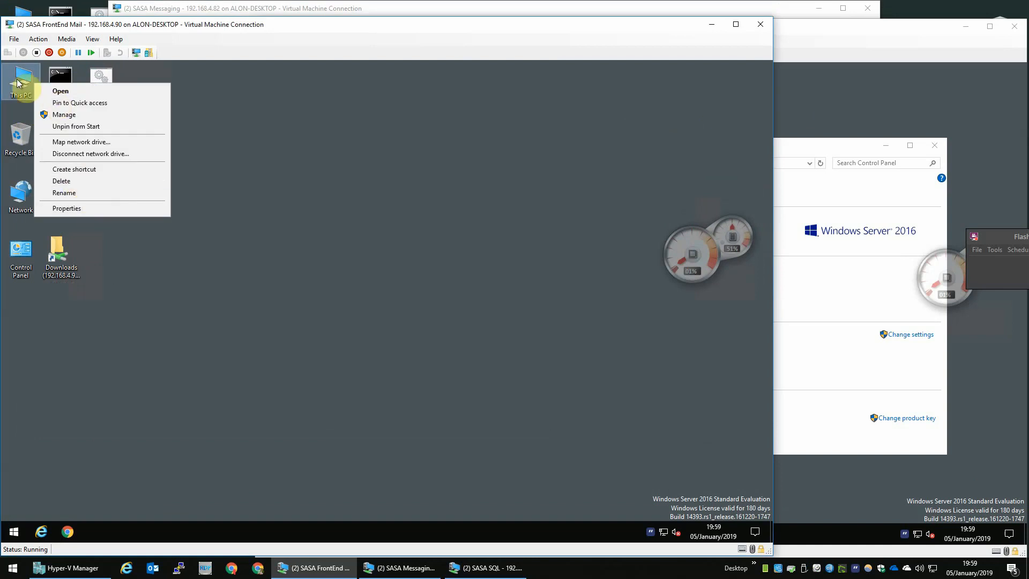
click(87, 208)
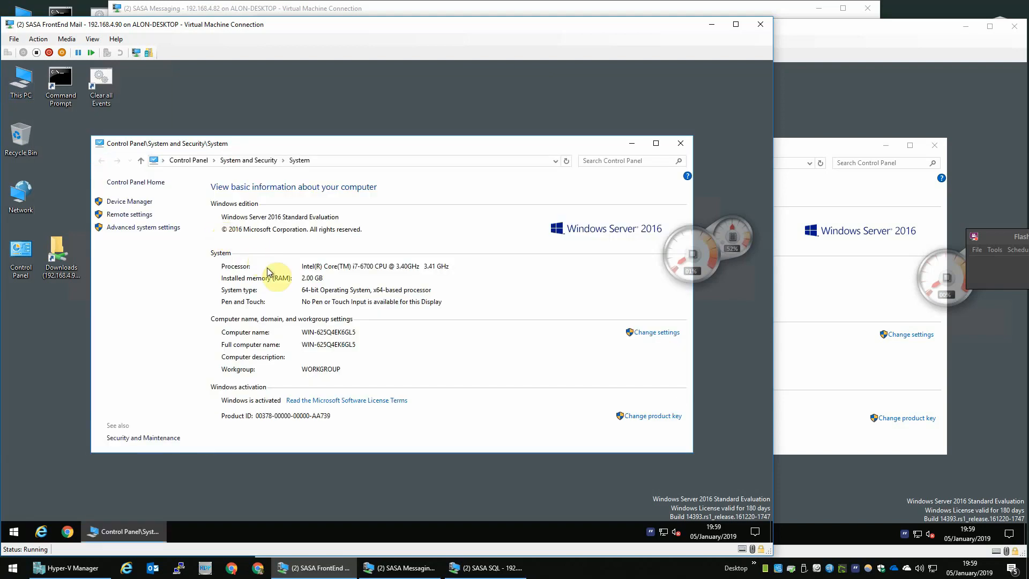
click(28, 86)
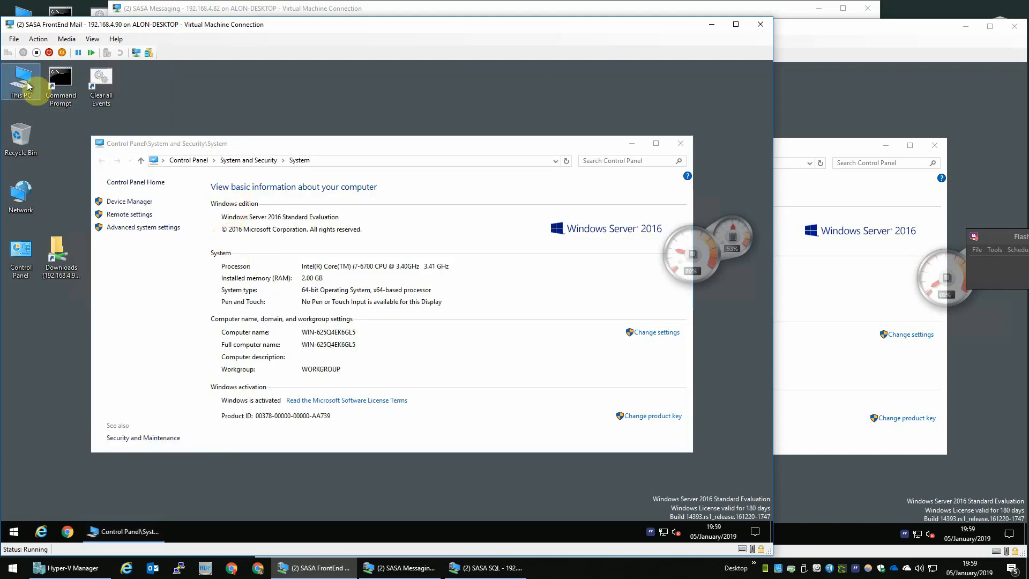
right_click(14, 531)
click(14, 531)
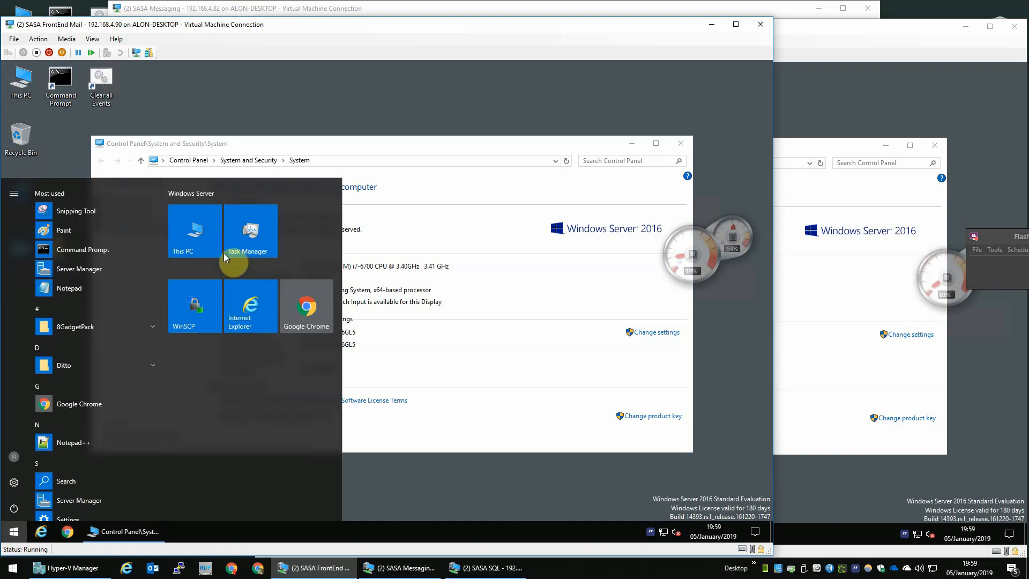
text(s)
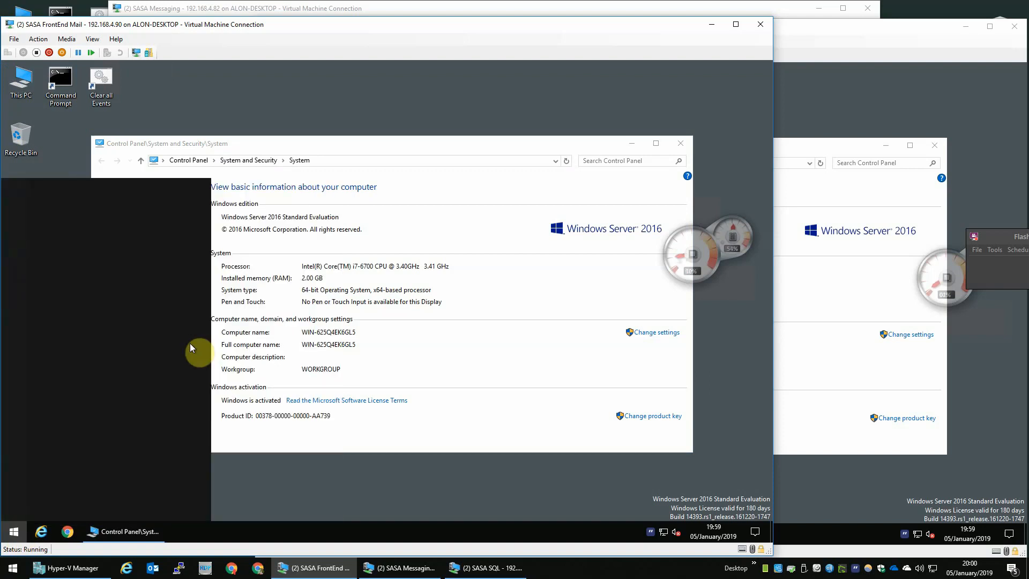
text(expl)
key(Return)
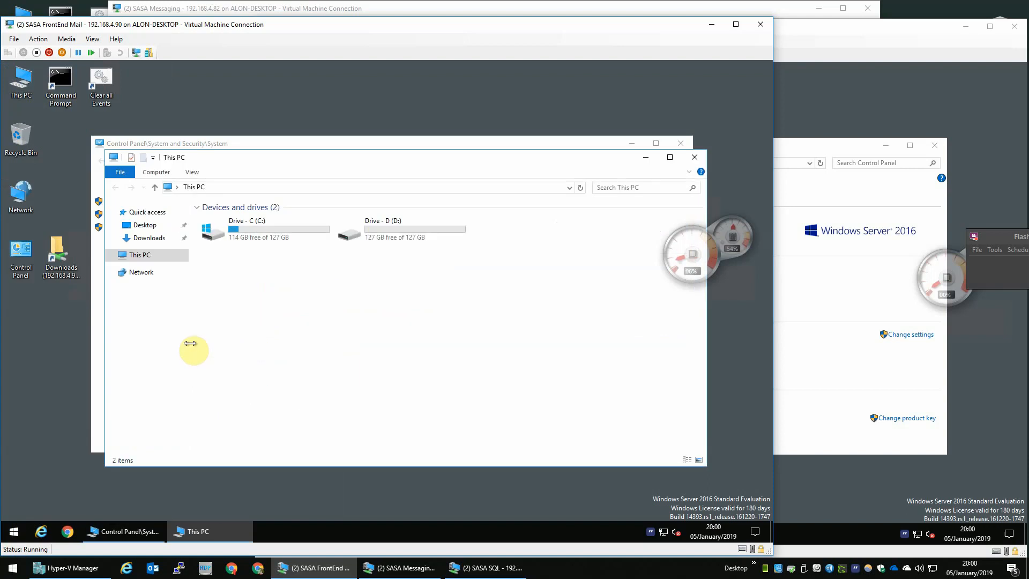
right_click(129, 257)
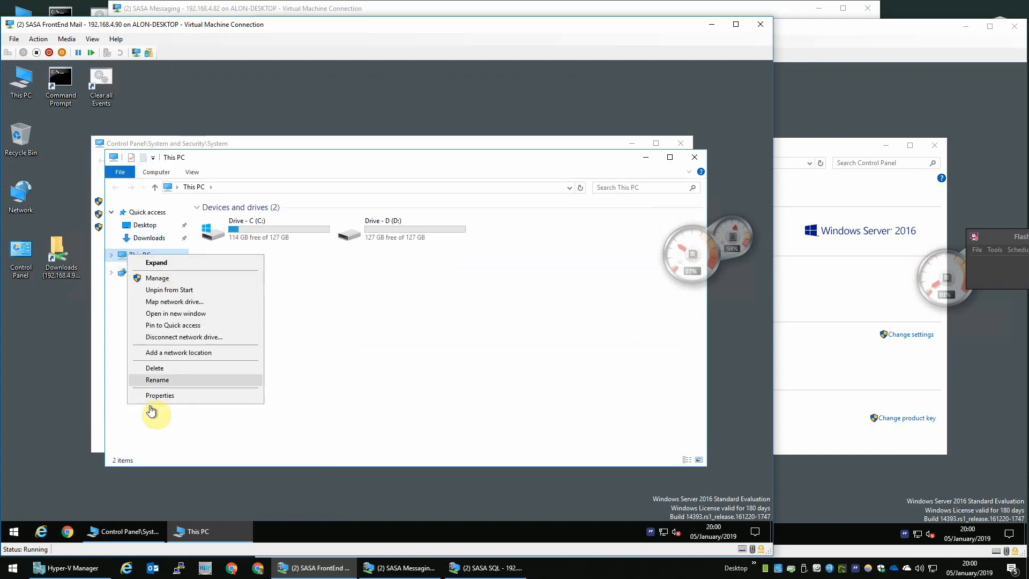
click(692, 159)
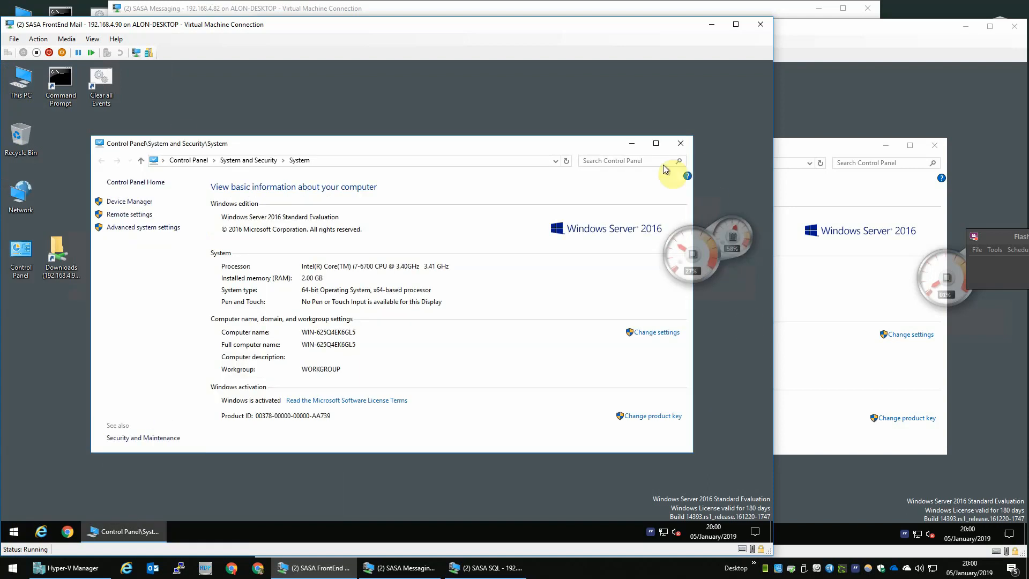
Change the computer name to SASA-Mail and choose Restart Now.
click(652, 335)
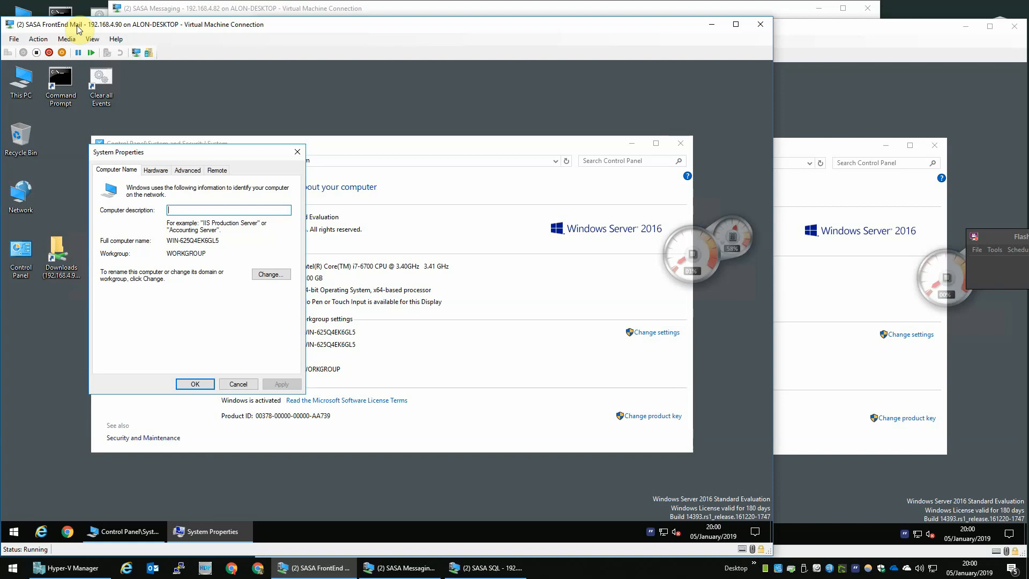
text(SASA)
key(BackSpace)
key(BackSpace)
key(BackSpace)
key(BackSpace)
click(269, 276)
text(SA)
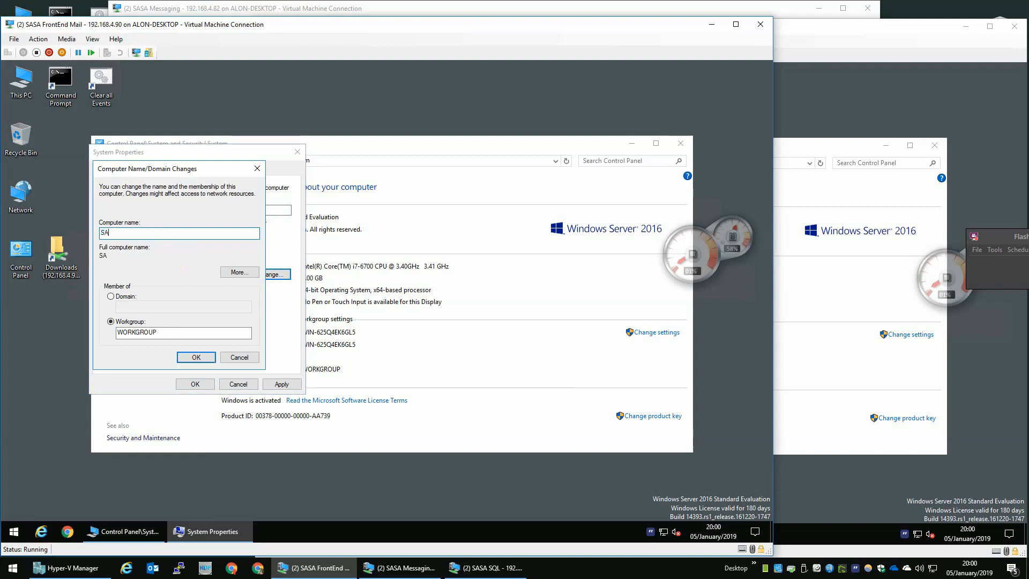
text(SA-MA)
key(BackSpace)
key(BackSpace)
text(ail)
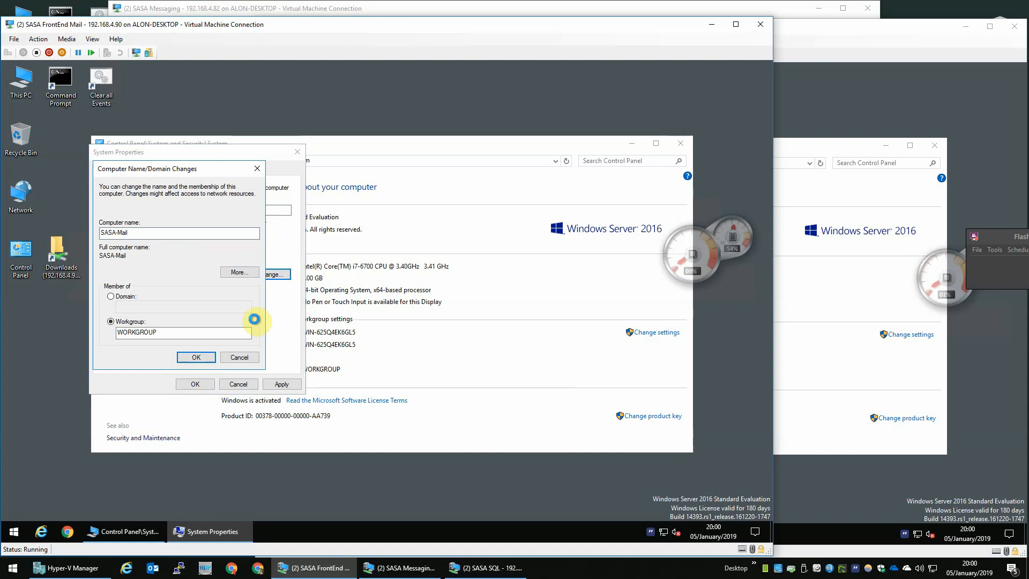
click(197, 357)
click(456, 307)
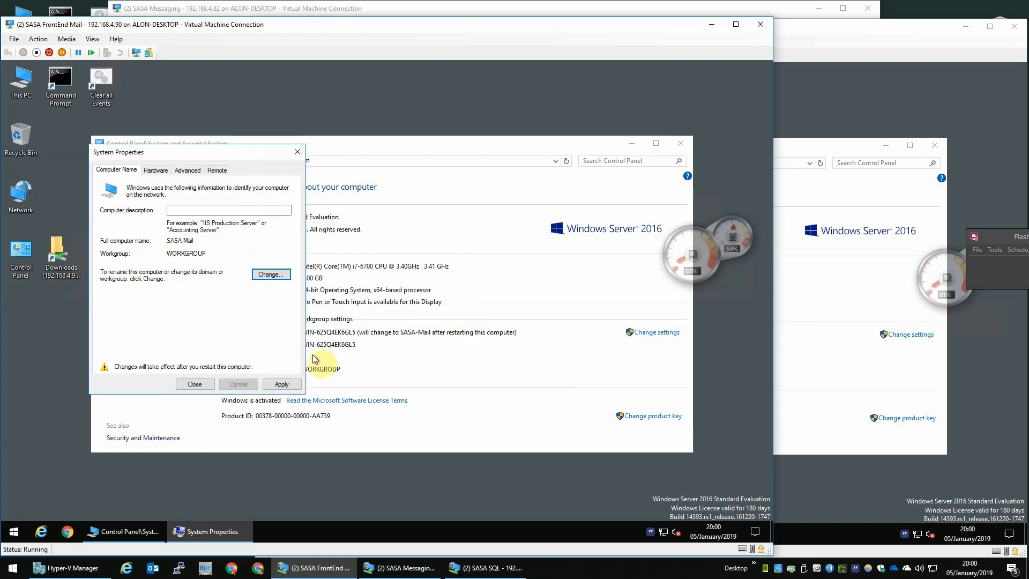
click(203, 385)
click(387, 306)
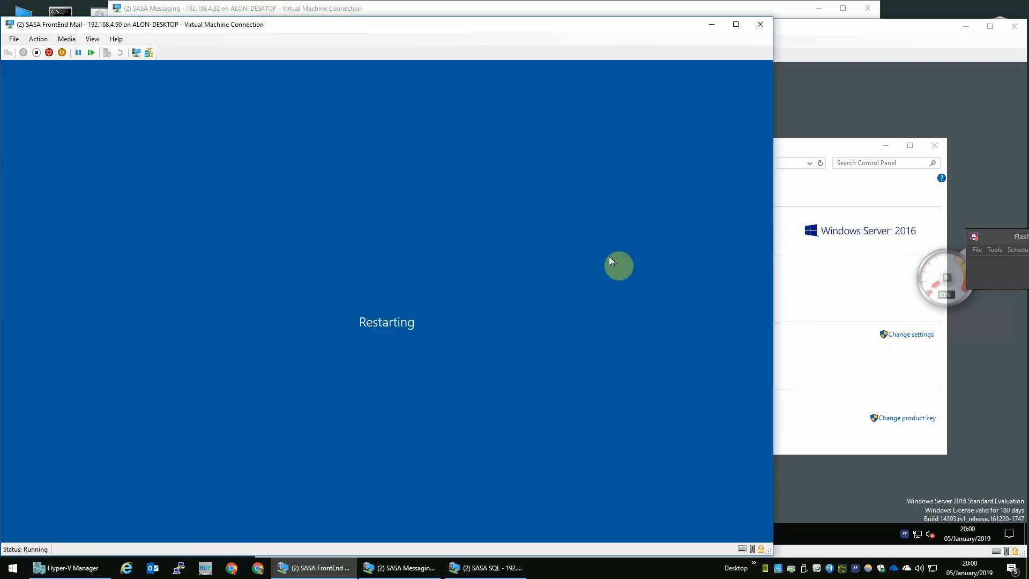
Set the SQL VM's computer name to SASA-SQL and restart it immediately.
click(822, 92)
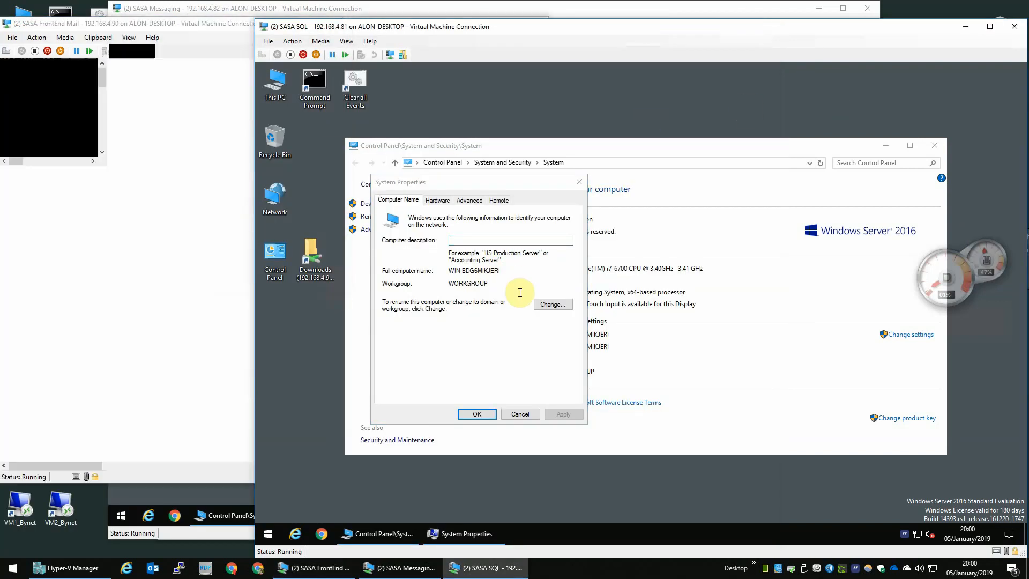
click(552, 304)
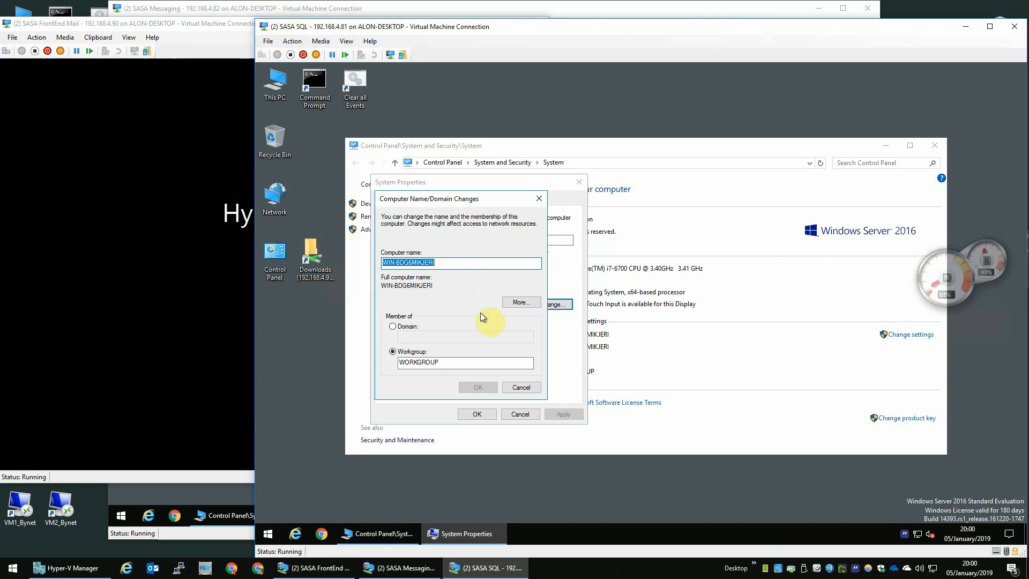
text(SASA-SQL)
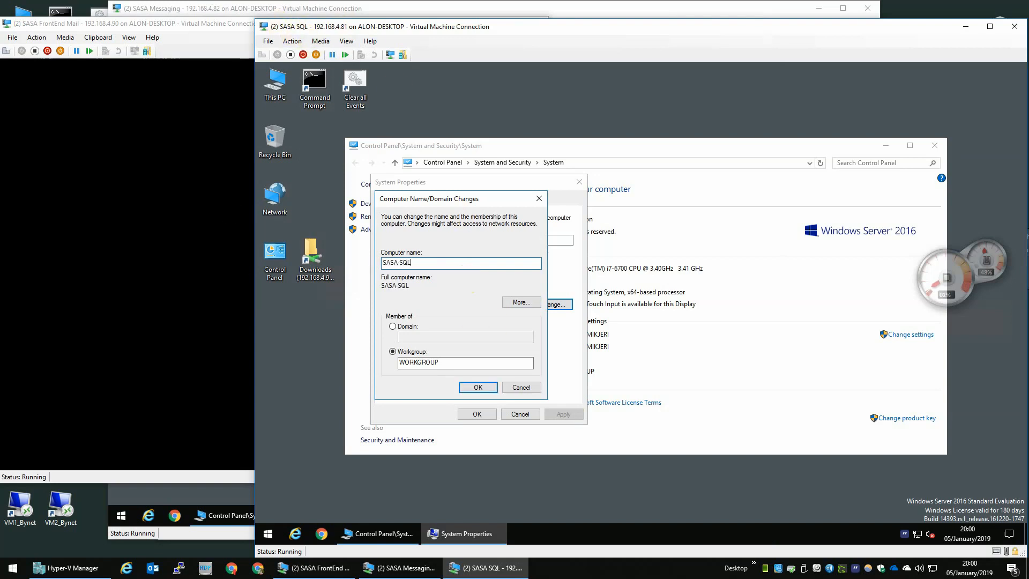
click(489, 386)
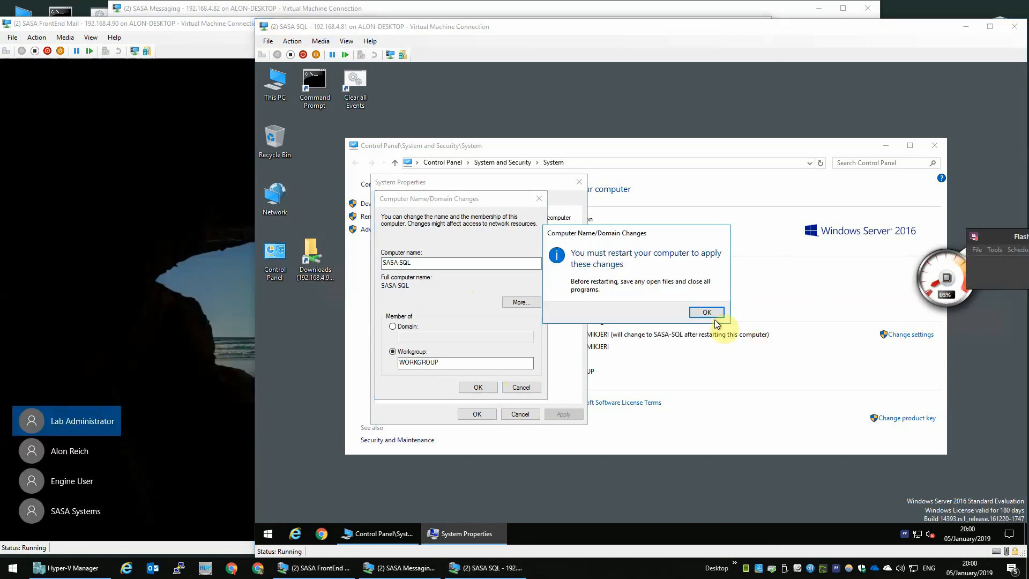
click(707, 311)
click(477, 414)
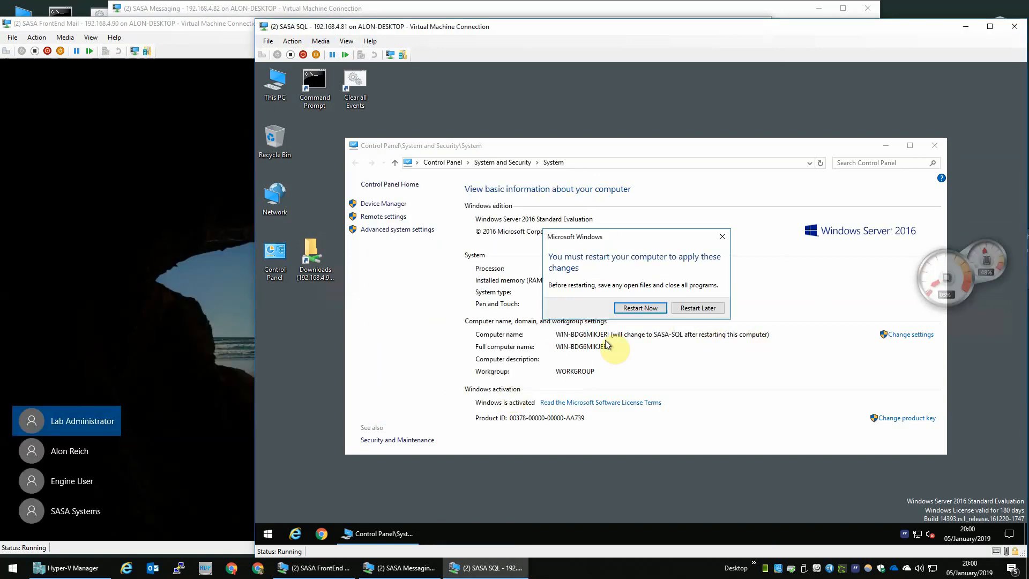
click(642, 305)
click(449, 8)
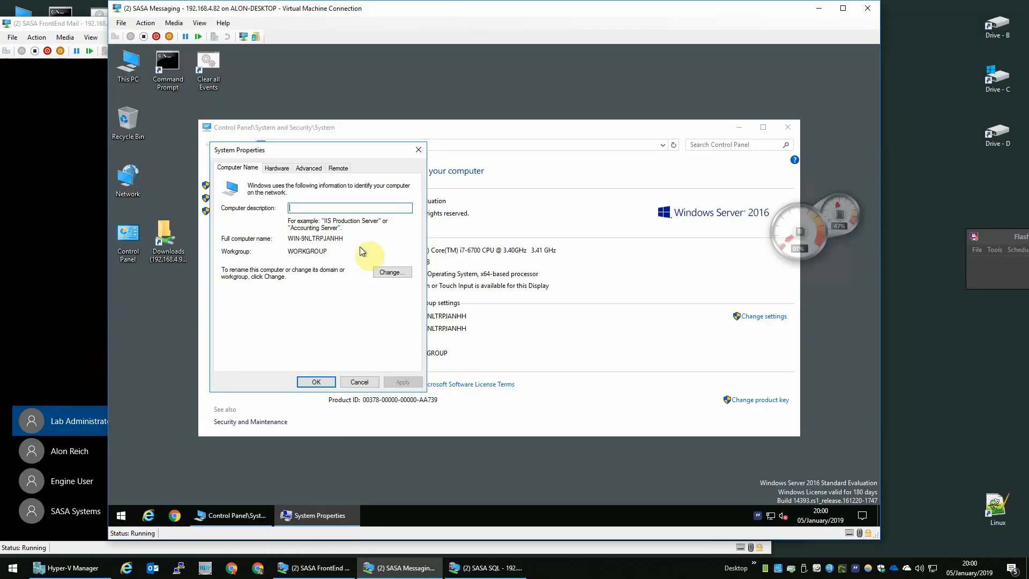
Set the Messaging VM's computer name to SASA-Messaging and restart it immediately.
click(382, 271)
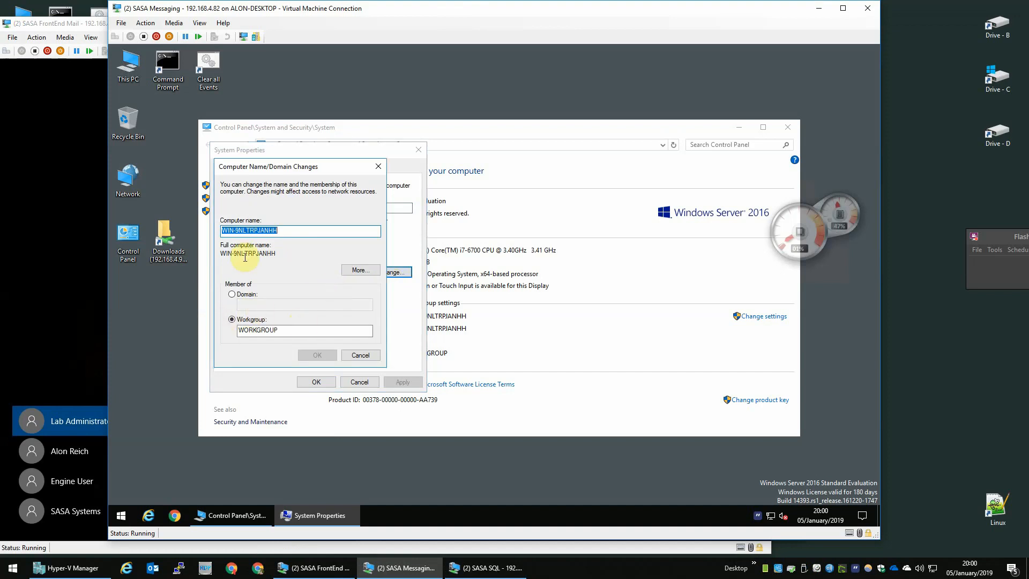
text(SASA-)
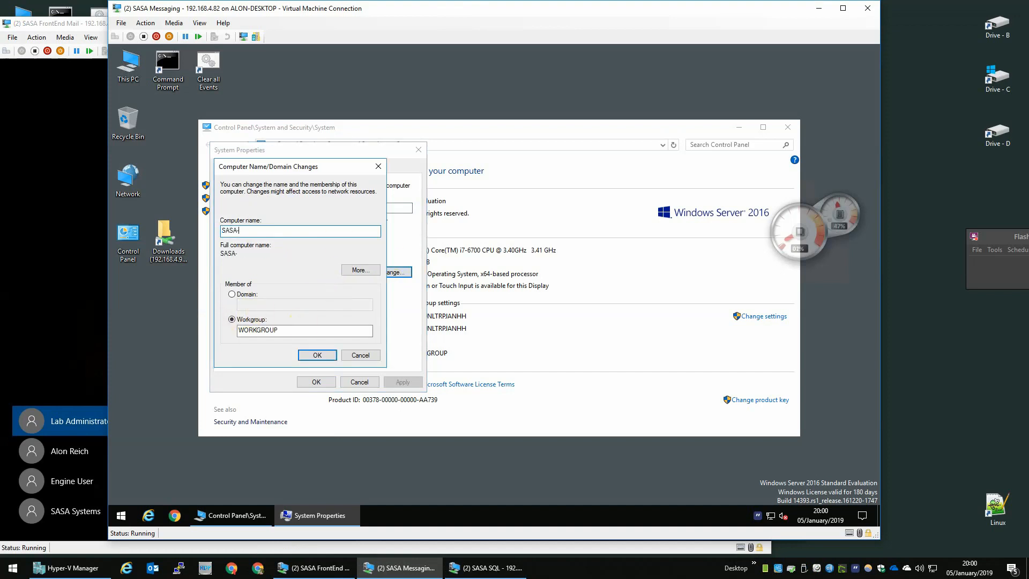
text(Messaging)
click(306, 357)
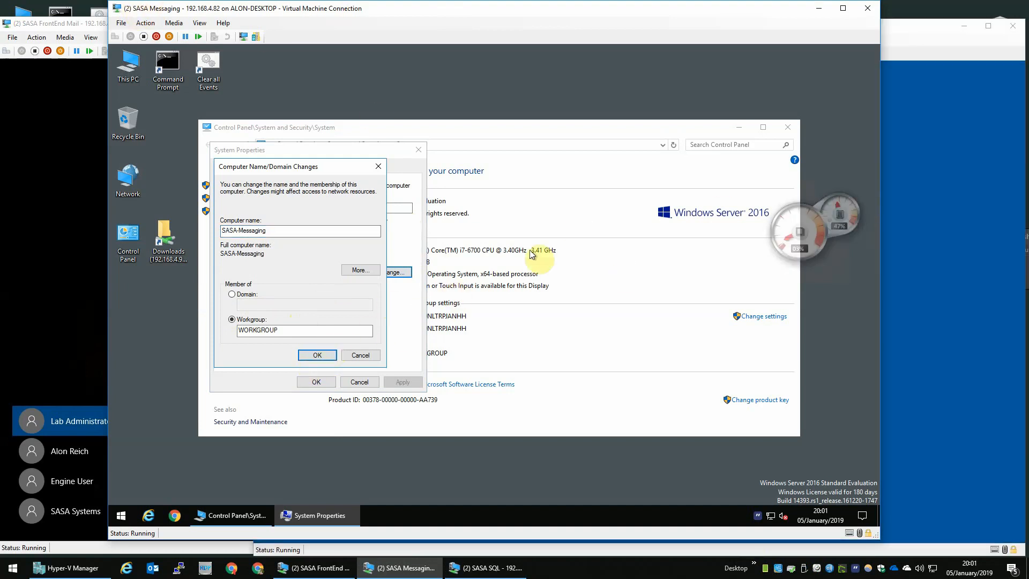
click(618, 294)
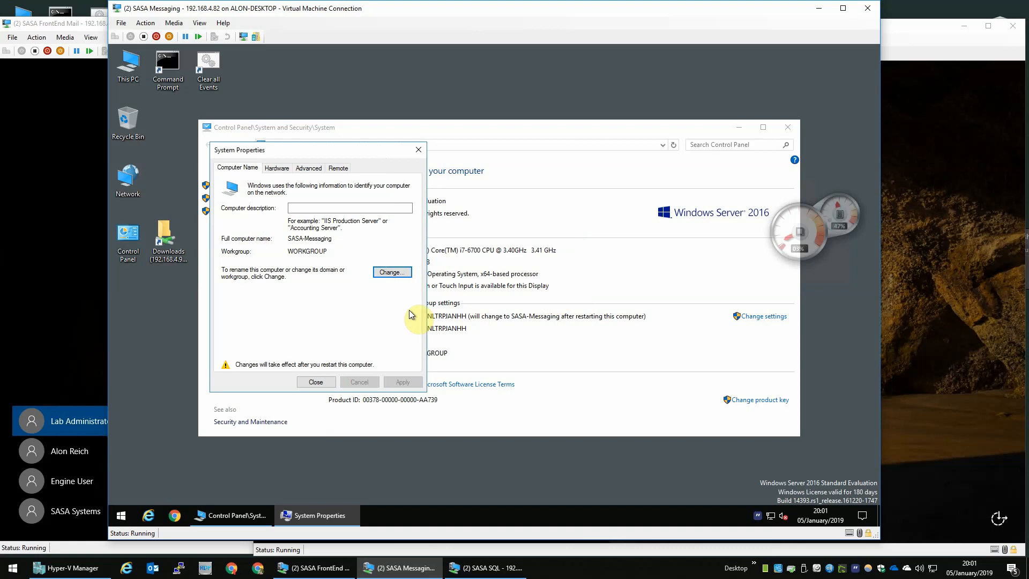
click(303, 382)
click(489, 294)
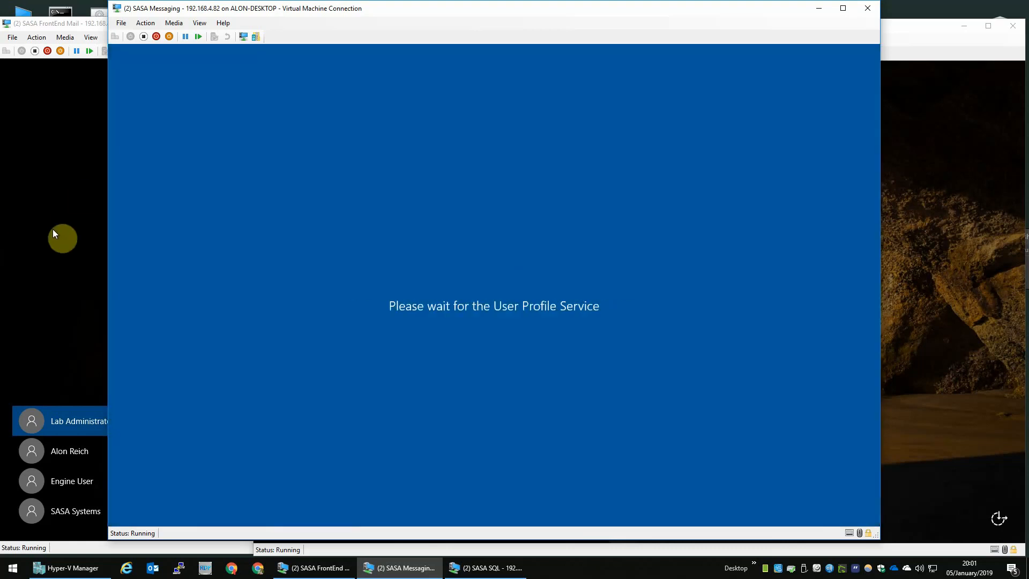